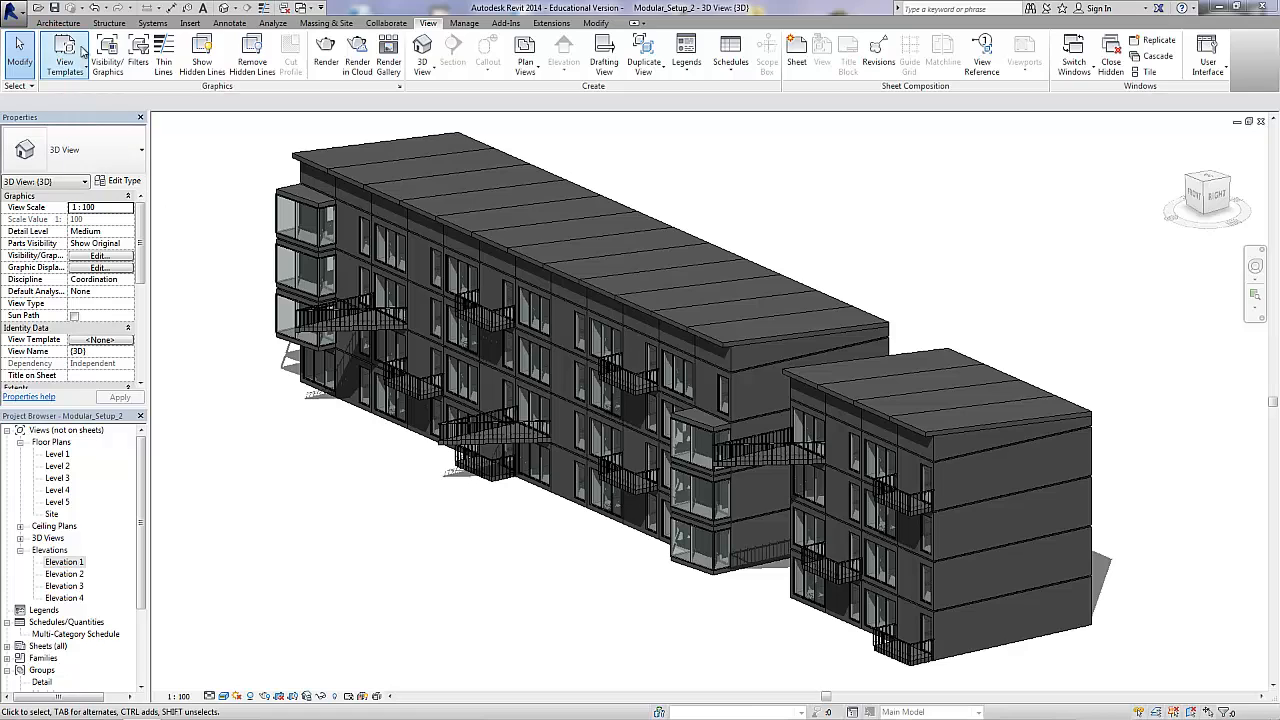
# Step: Create a new family from the Metric Generic Model template in the English folder
pyautogui.click(21, 21)
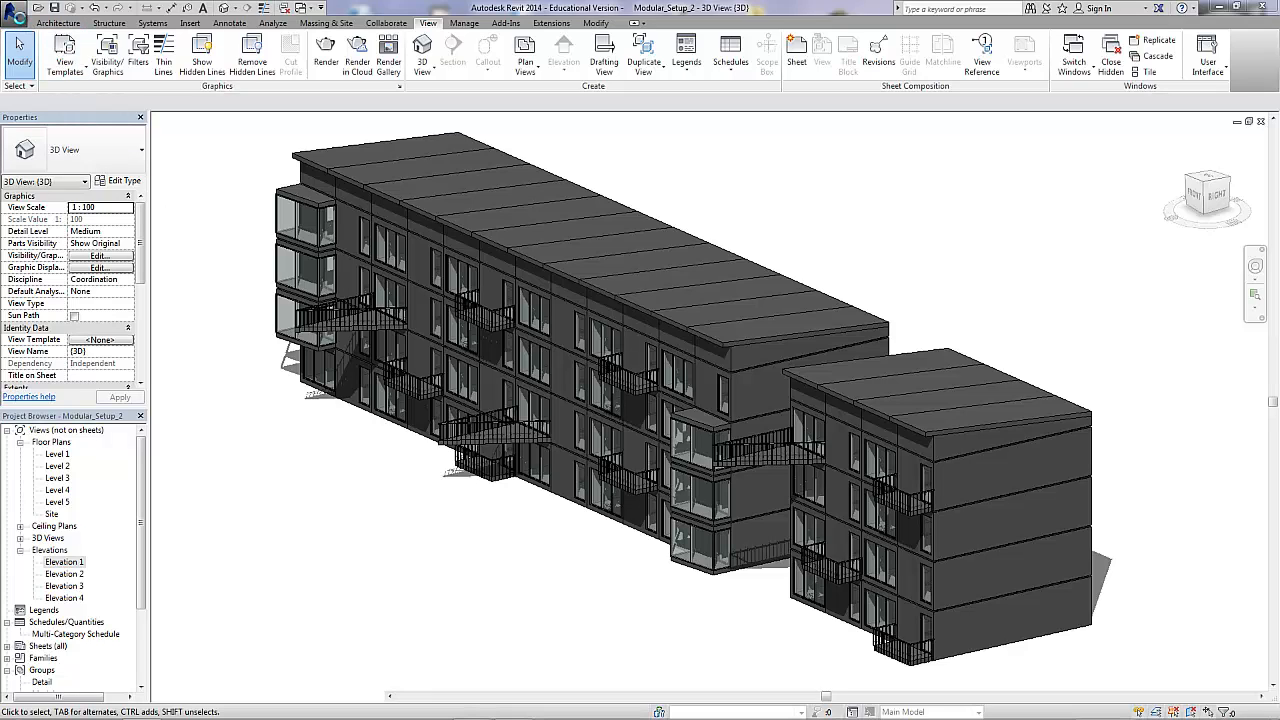
pyautogui.click(21, 21)
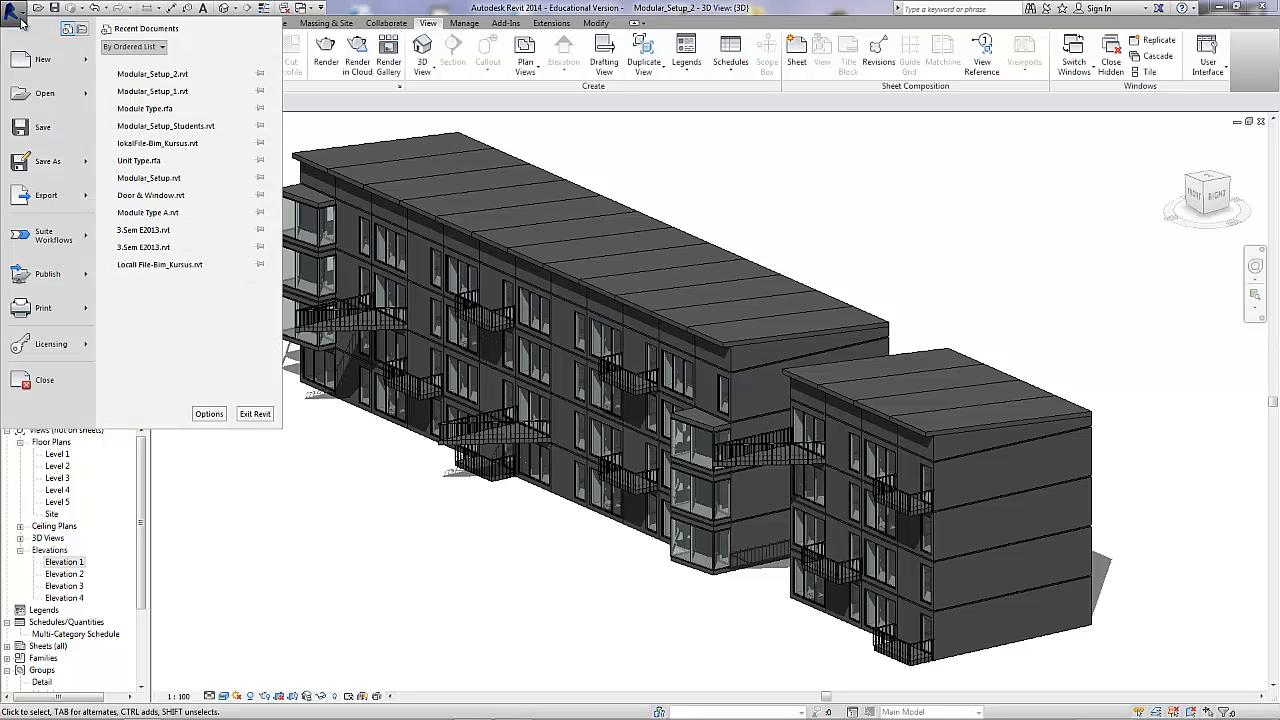
pyautogui.moveTo(47, 65)
pyautogui.click(141, 93)
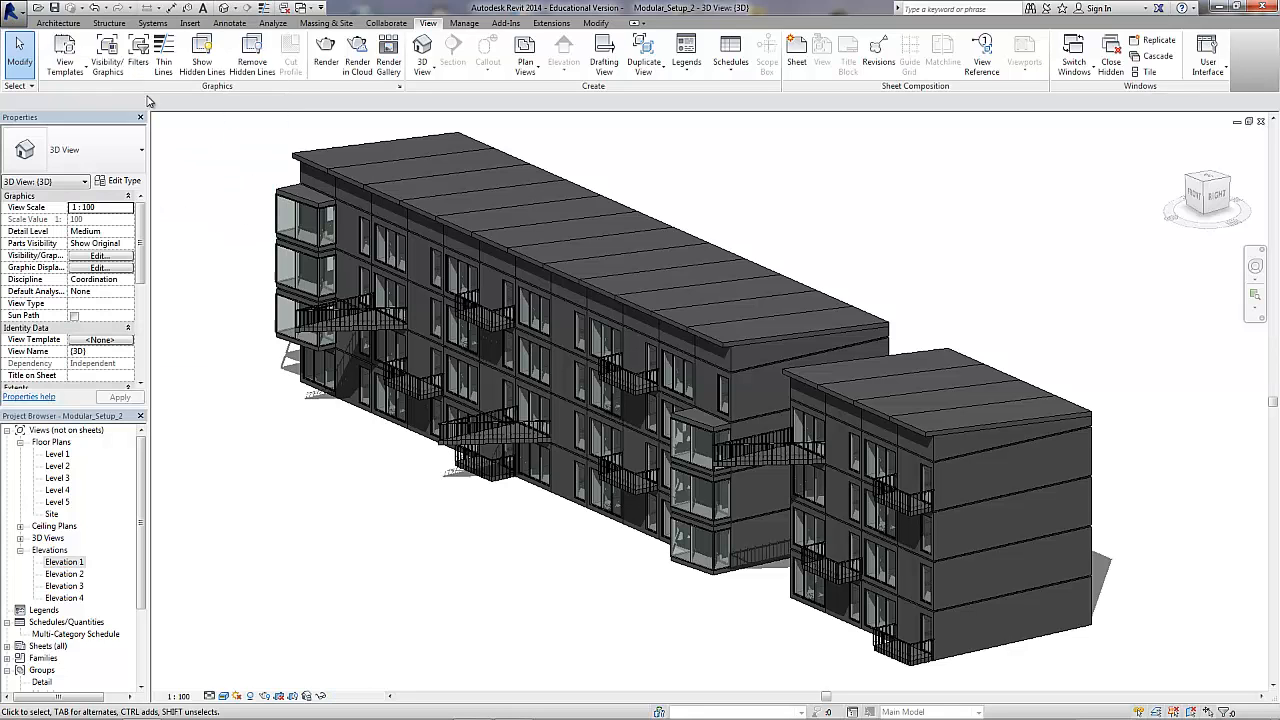
pyautogui.moveTo(560, 244)
pyautogui.mouseDown()
pyautogui.moveTo(575, 406)
pyautogui.moveTo(567, 326)
pyautogui.mouseUp()
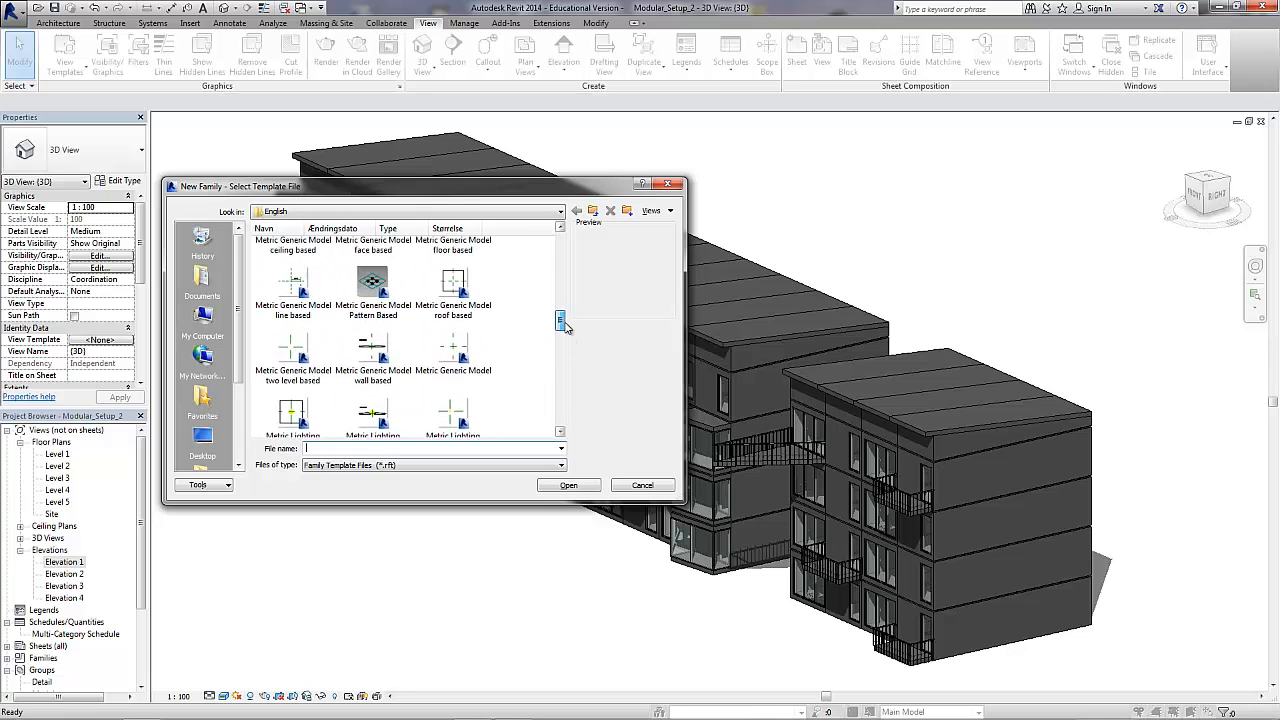
pyautogui.click(458, 347)
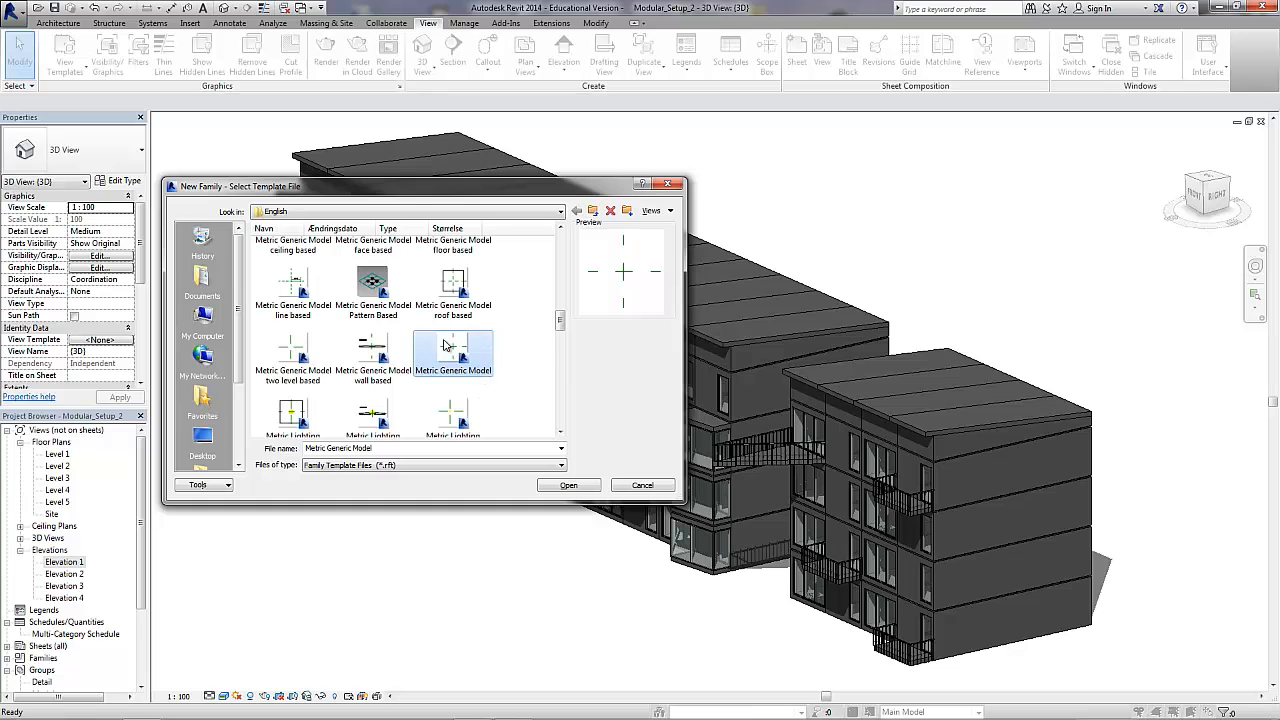
pyautogui.click(565, 485)
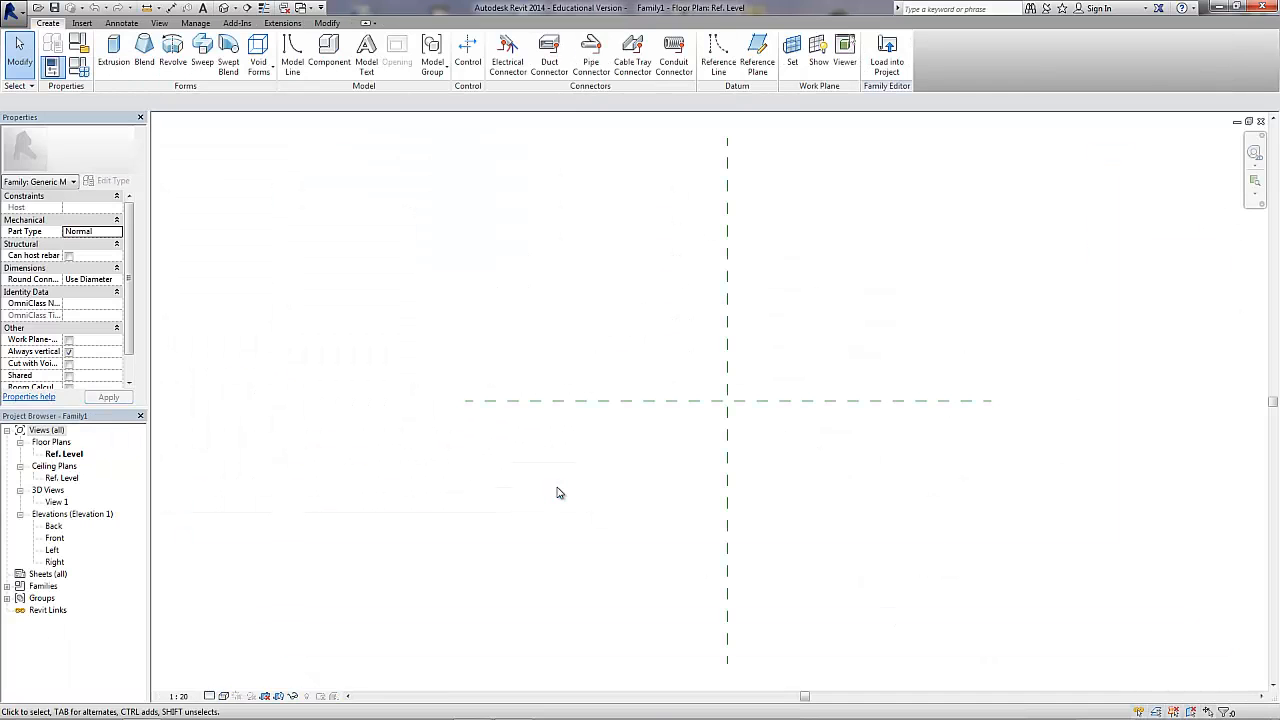
# Step: Draw a model-line circle with a radius of about 400 mm centred on the intersection of the two reference planes
pyautogui.moveTo(645, 464); pyautogui.dragTo(577, 500, button='middle')
pyautogui.click(294, 58)
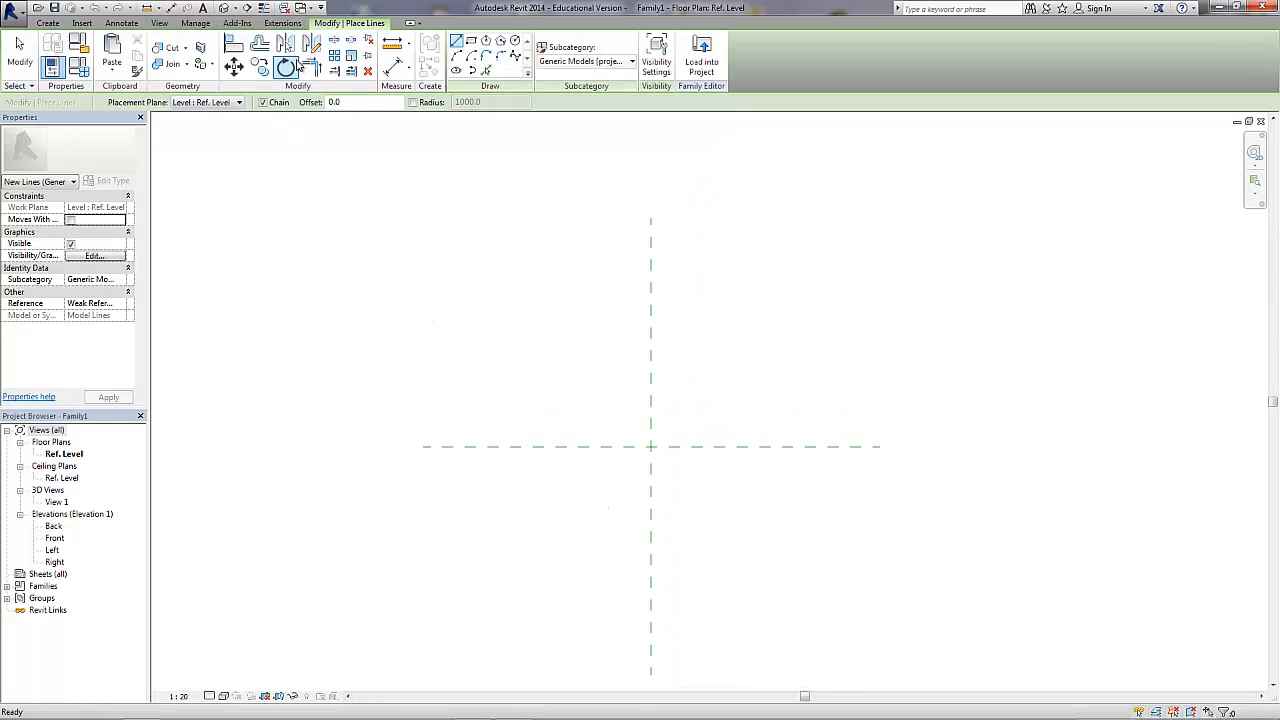
pyautogui.click(515, 40)
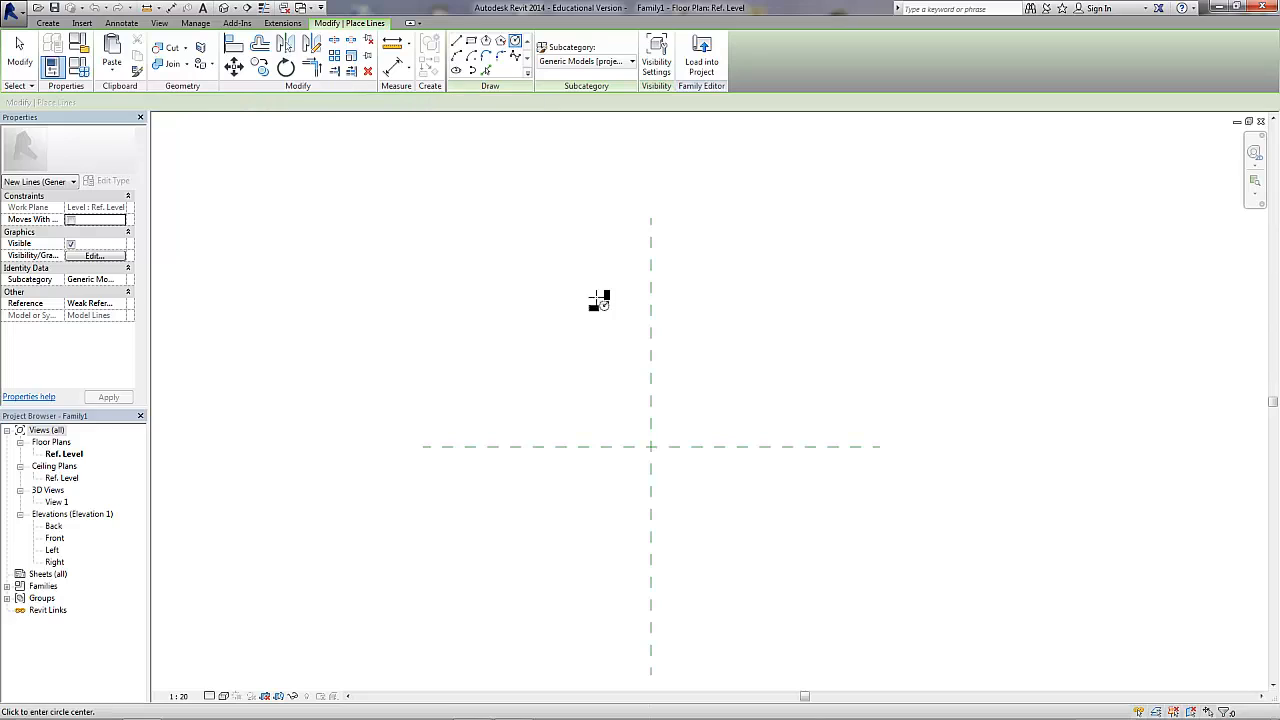
pyautogui.click(651, 447)
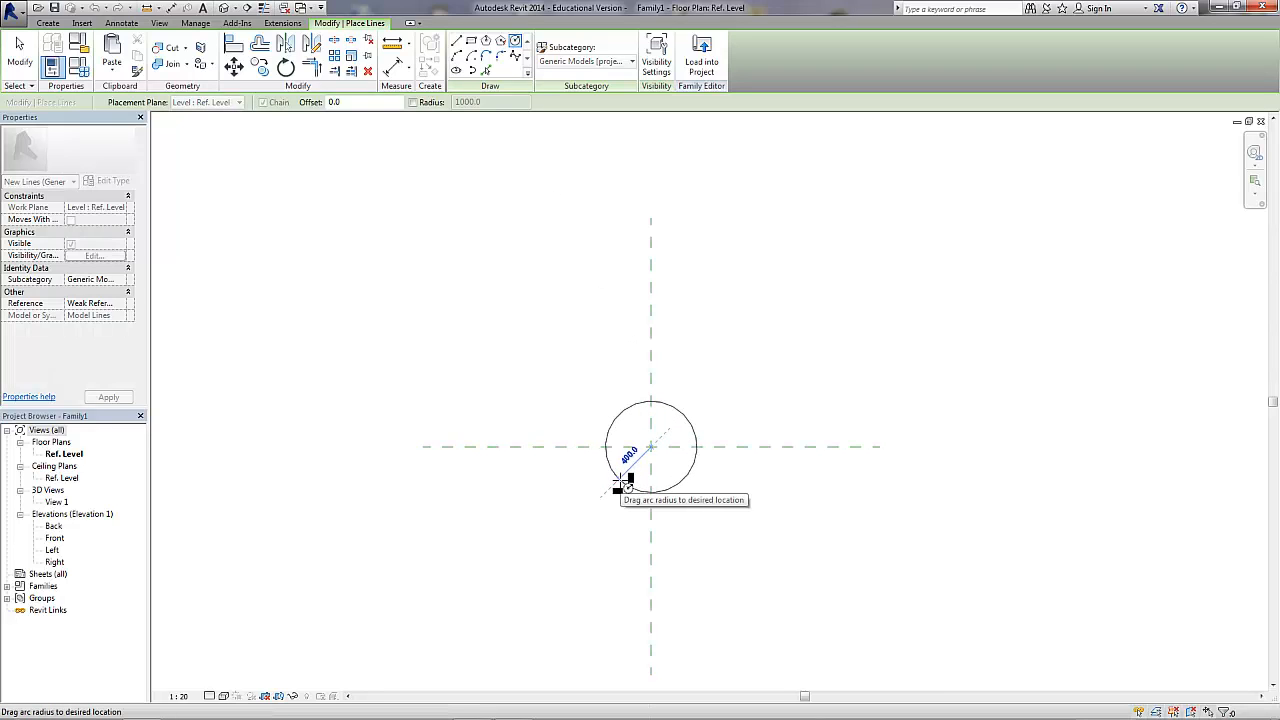
pyautogui.click(618, 481)
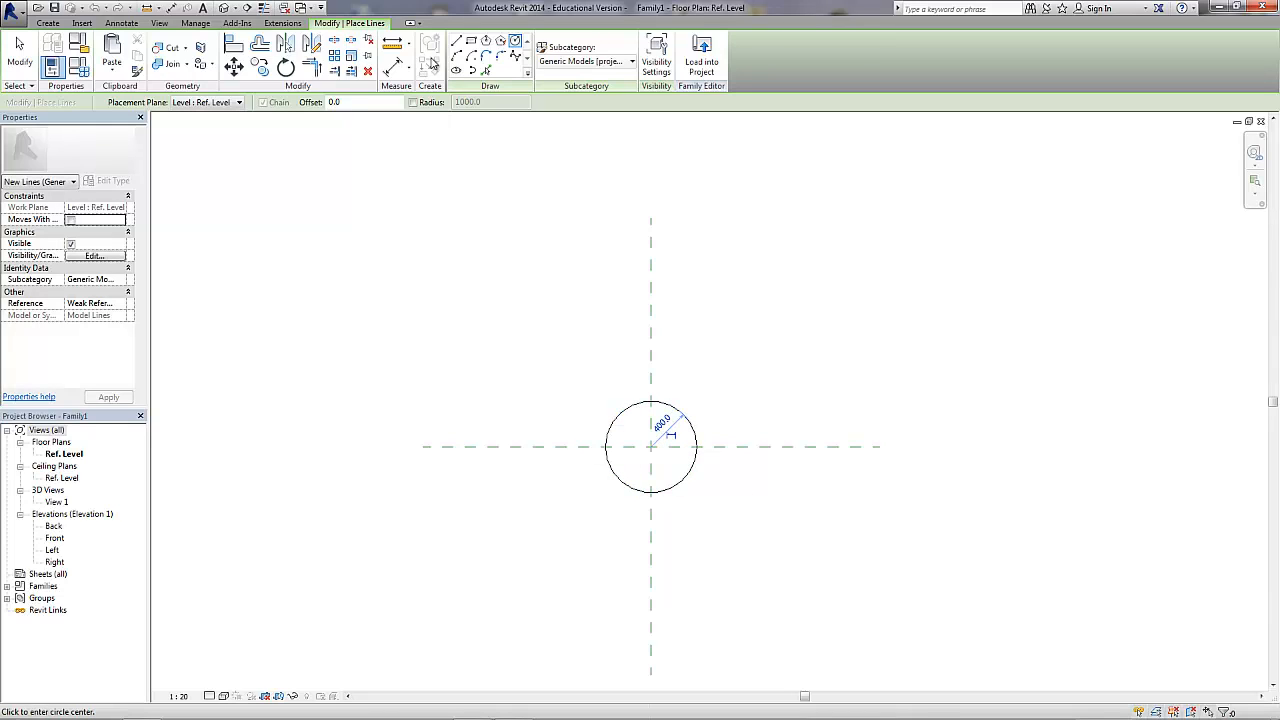
# Step: Draw a vertical and a horizontal model line across the circle's diameter between its quadrant points
pyautogui.click(456, 41)
pyautogui.click(651, 402)
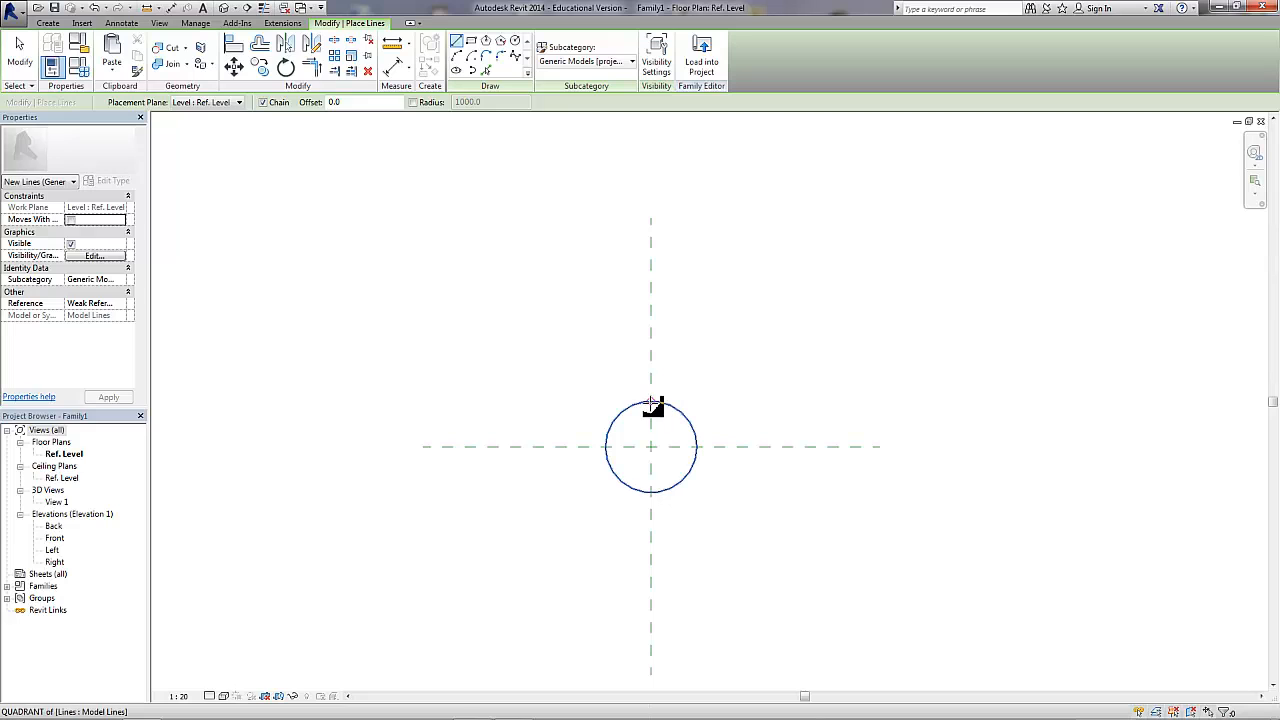
pyautogui.press('Escape')
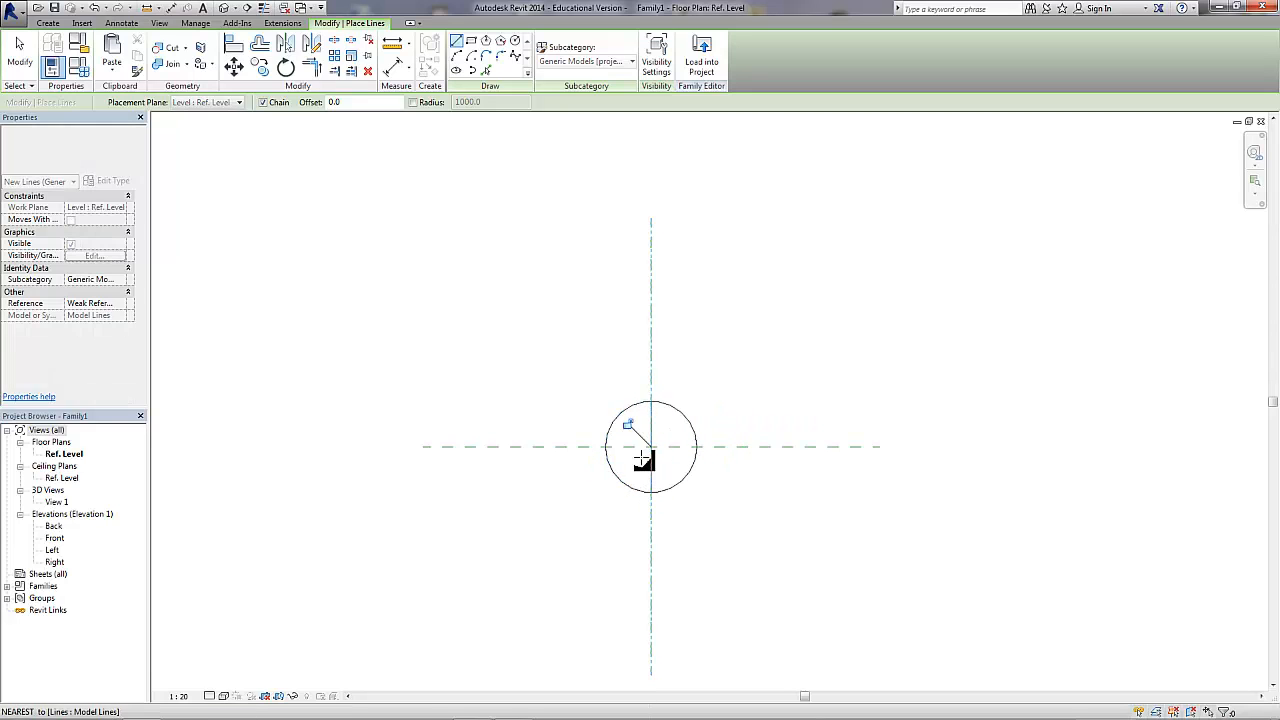
pyautogui.press('Escape')
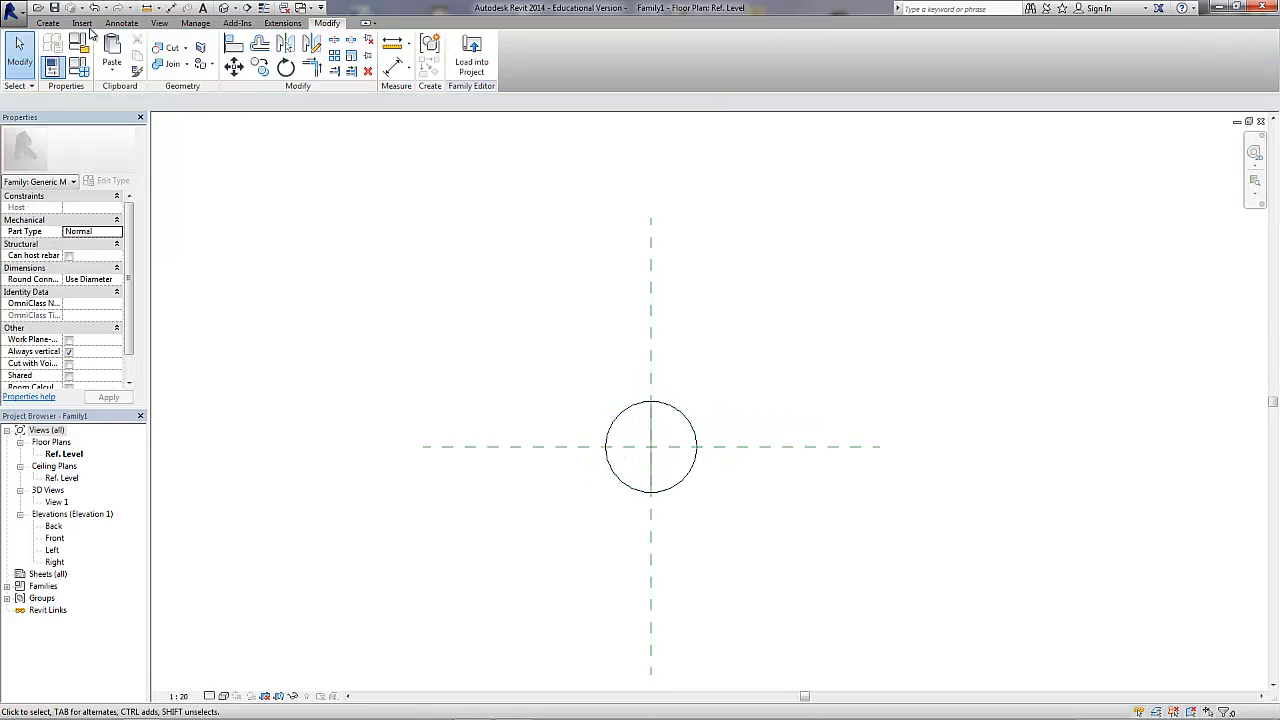
pyautogui.click(50, 24)
pyautogui.click(292, 52)
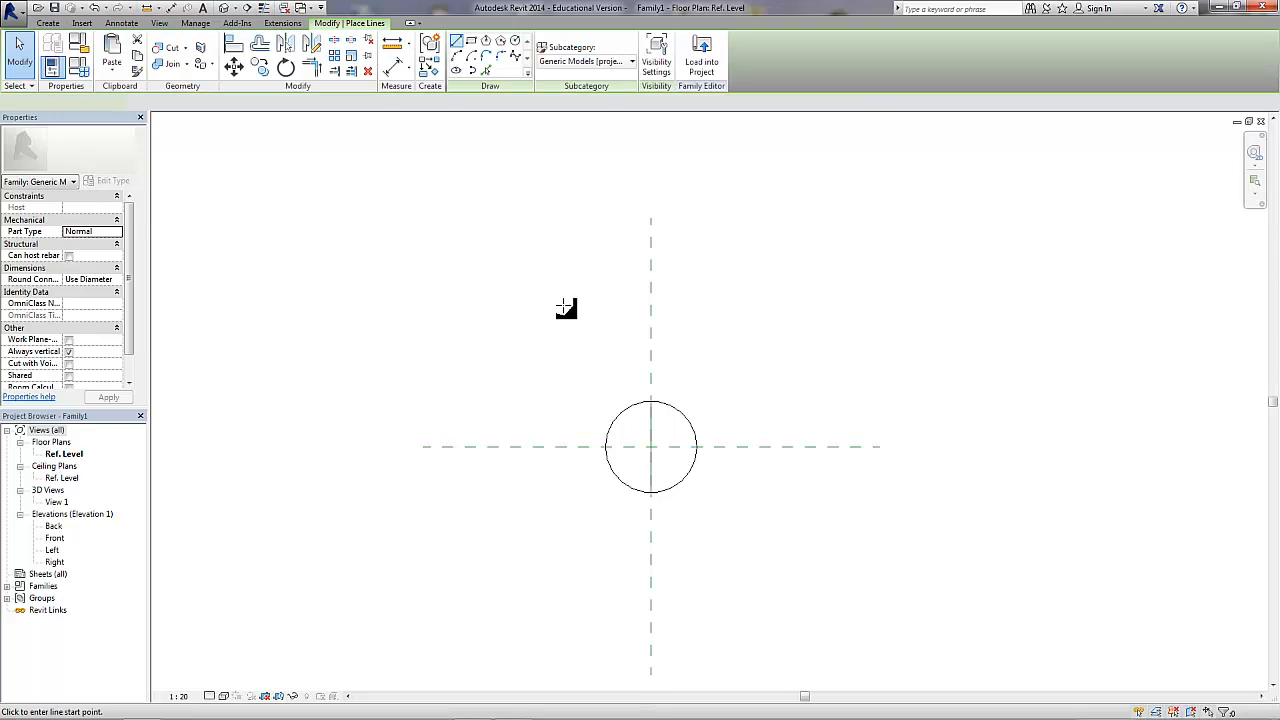
pyautogui.click(607, 447)
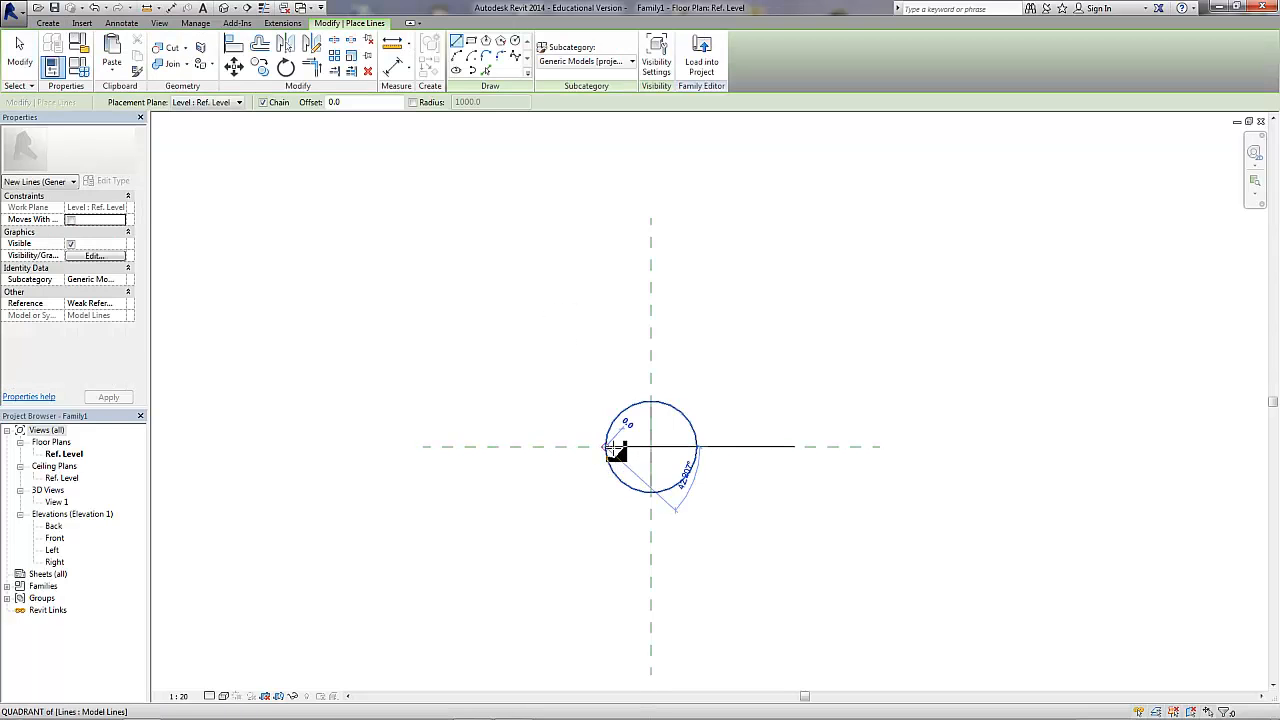
pyautogui.click(697, 447)
pyautogui.press('Escape')
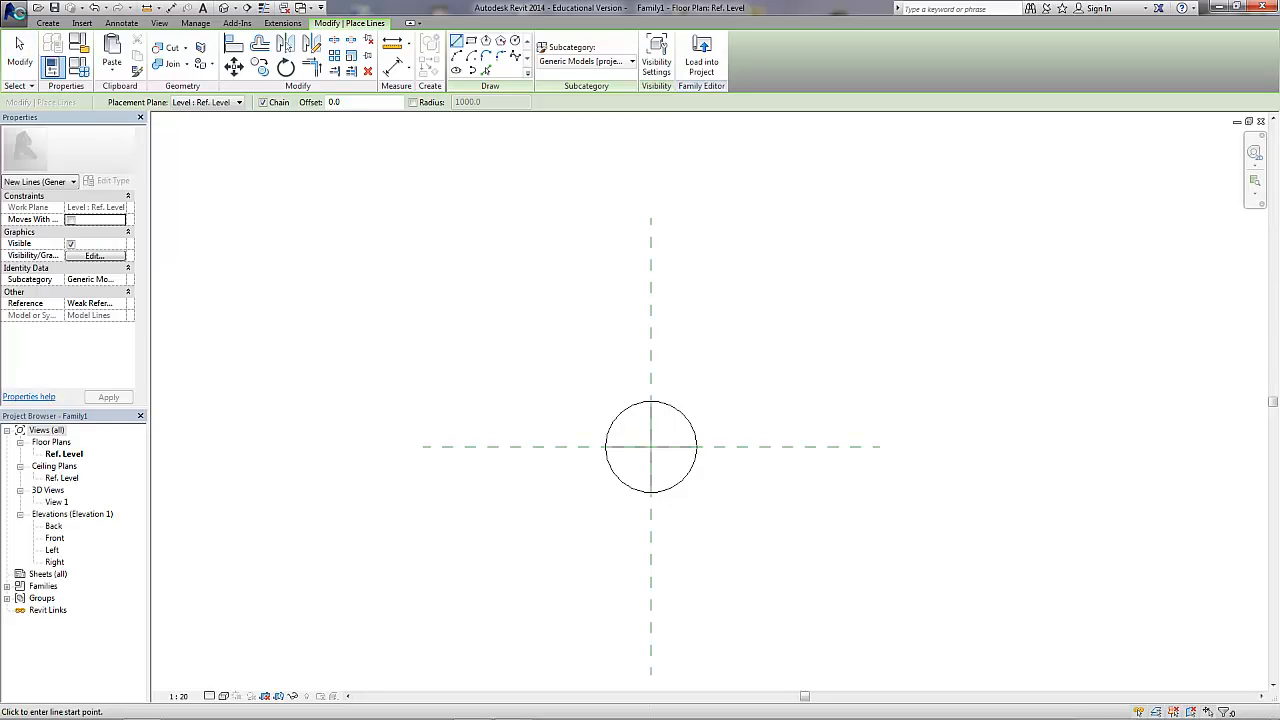
# Step: Save the family to the desktop under the file name Module Identifier
pyautogui.click(15, 12)
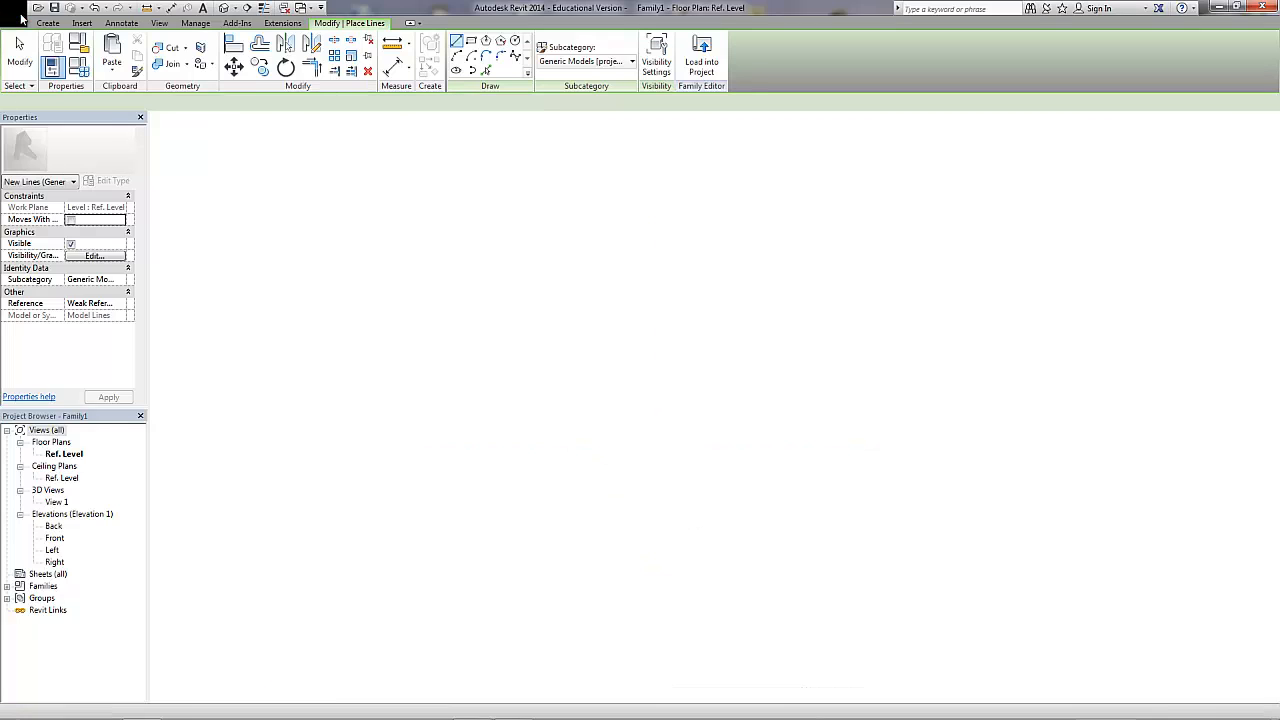
pyautogui.moveTo(56, 165)
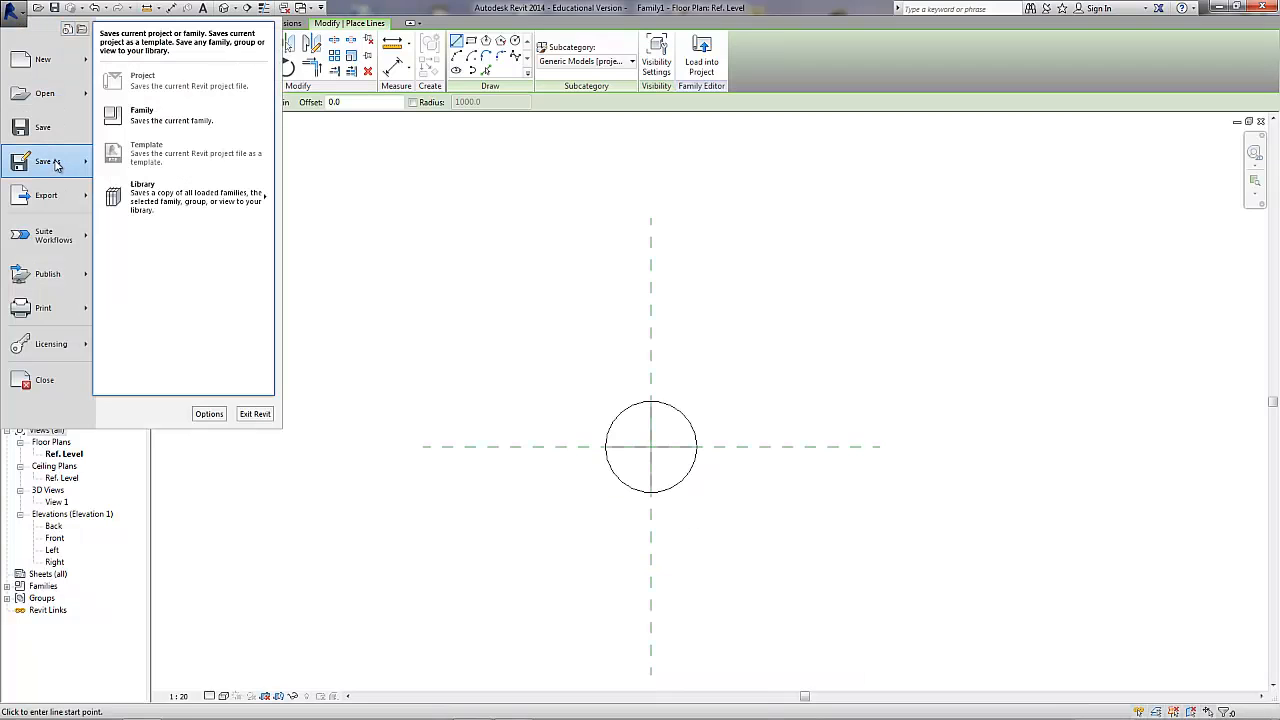
pyautogui.click(141, 114)
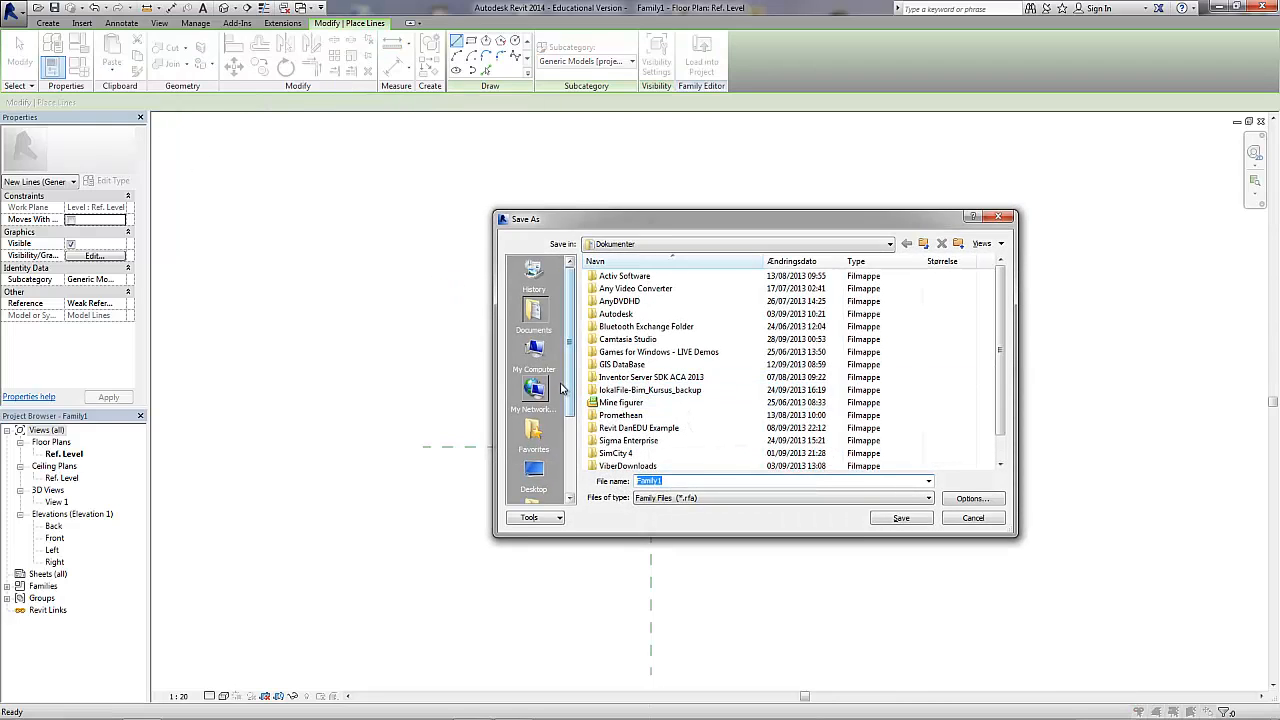
pyautogui.click(534, 470)
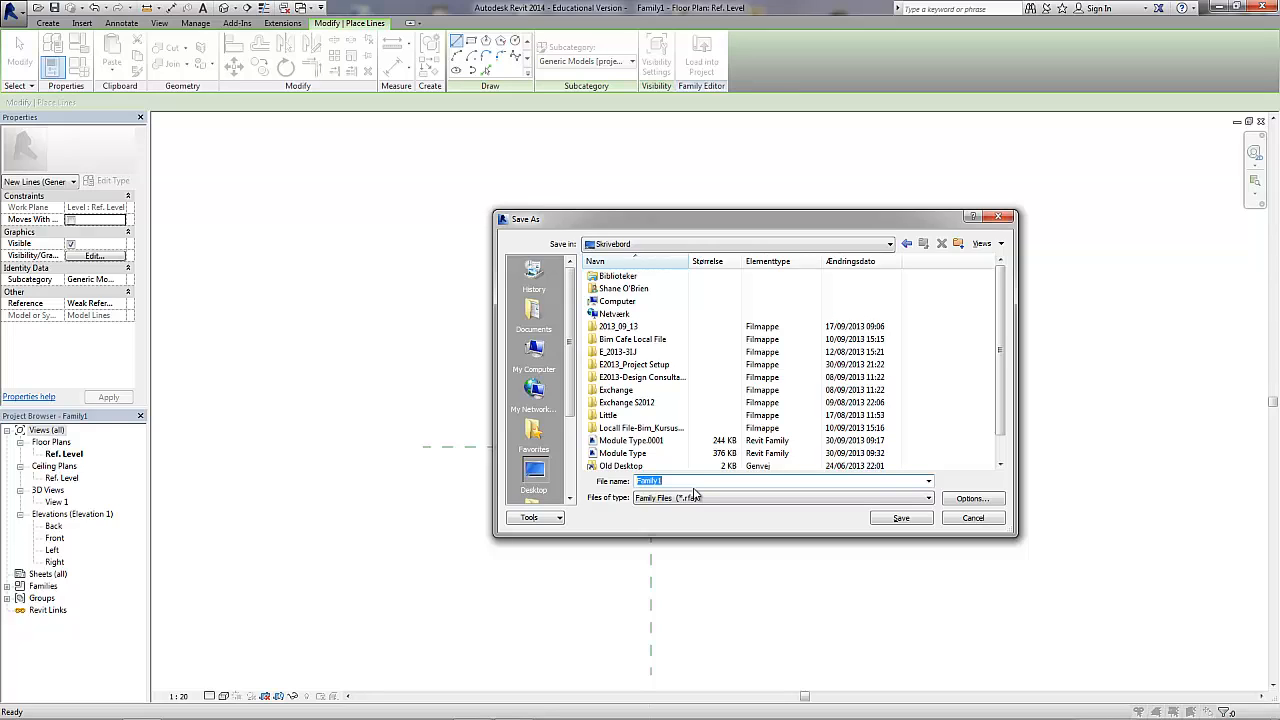
pyautogui.write('M')
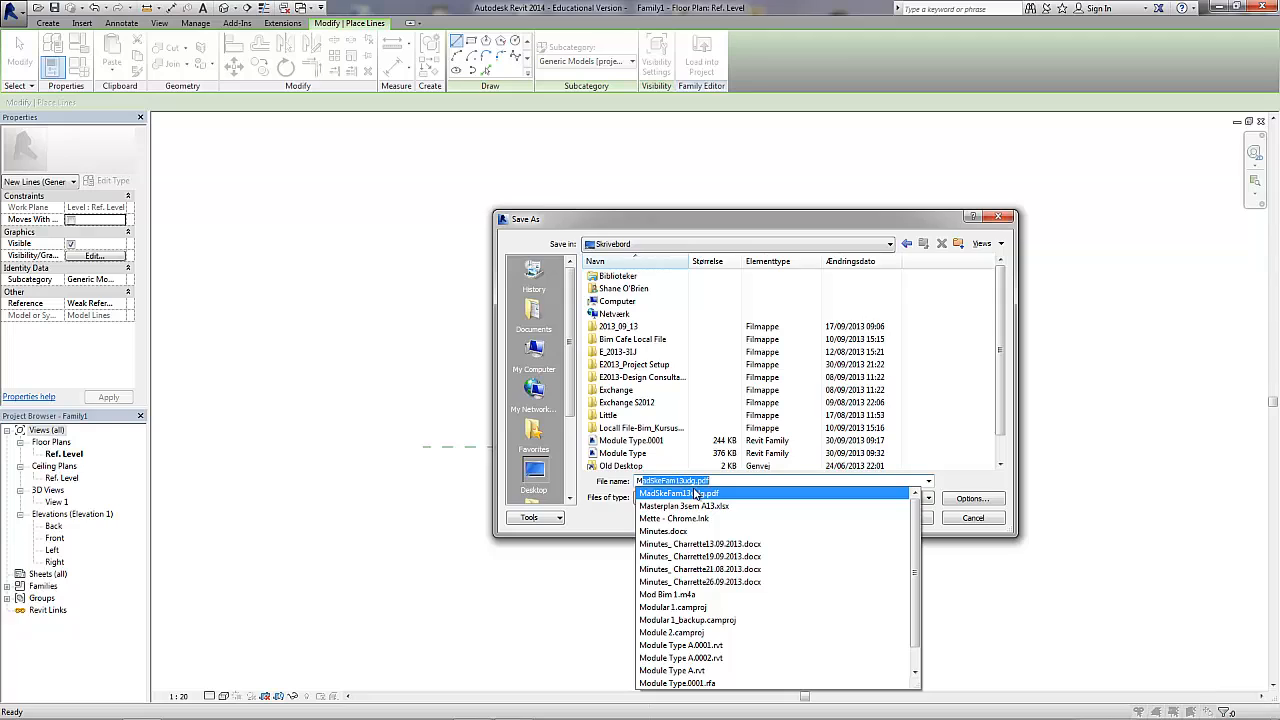
pyautogui.write('odu')
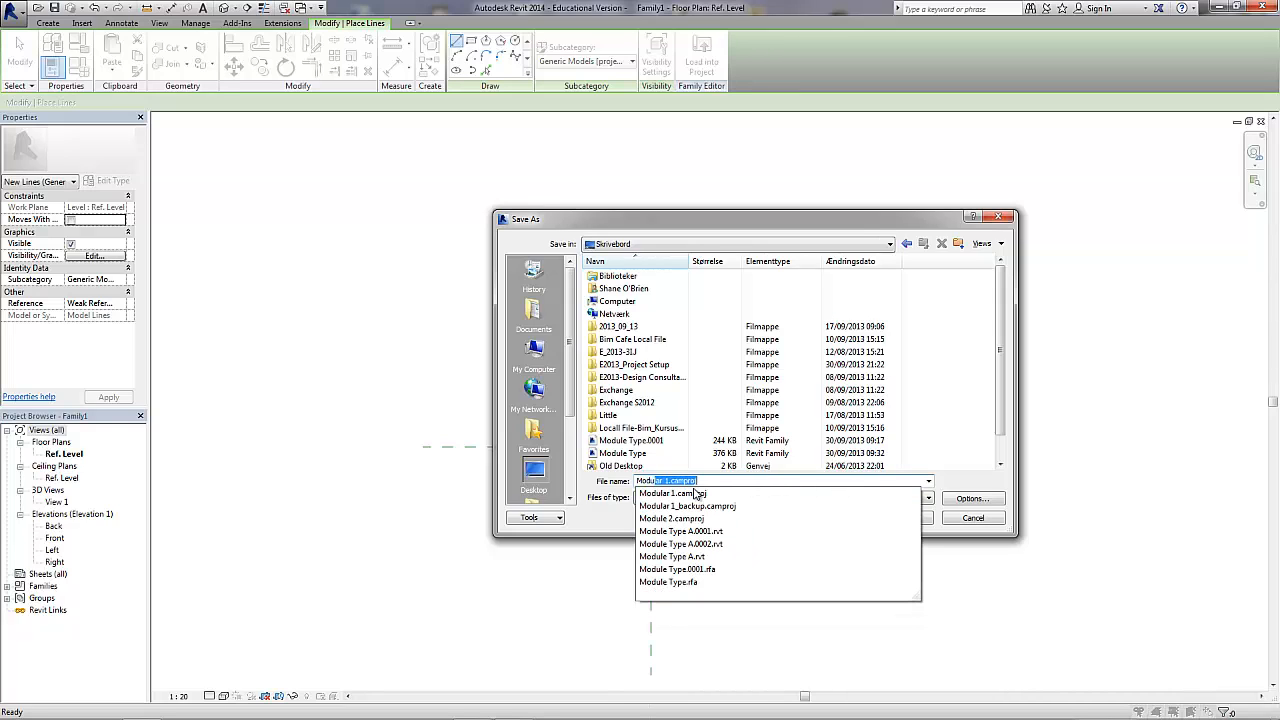
pyautogui.write('le ')
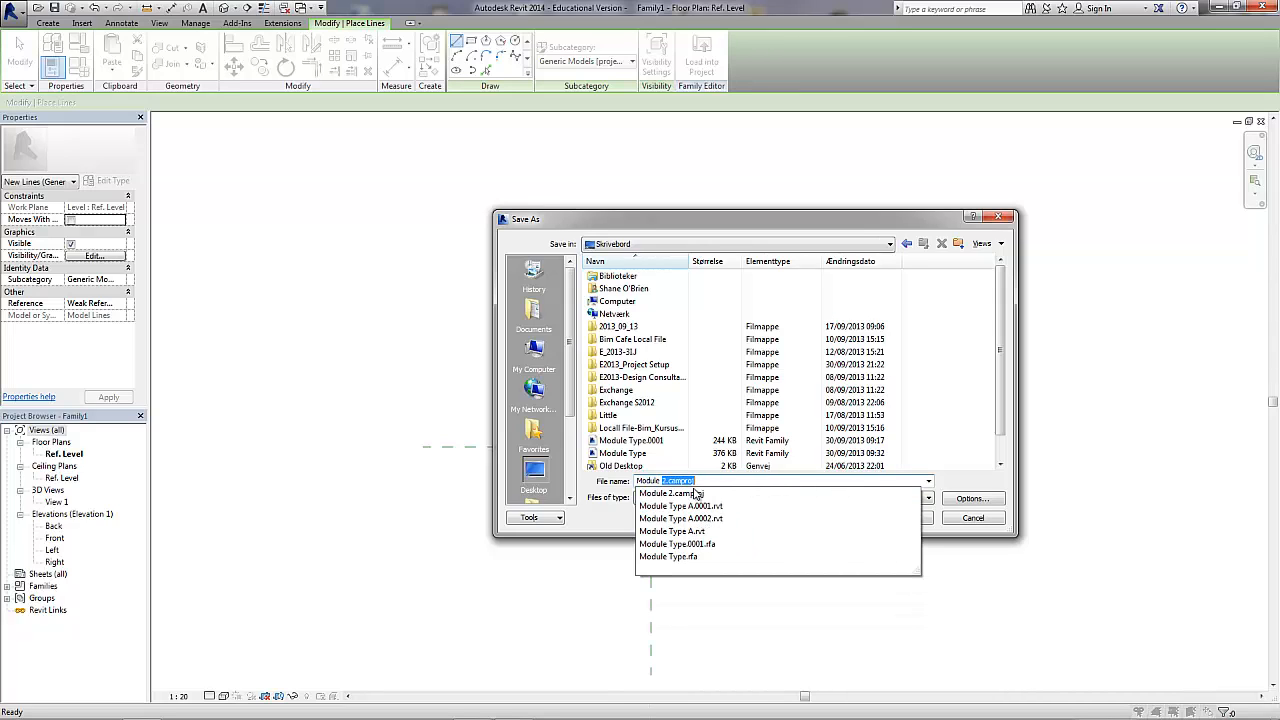
pyautogui.write('Identifier')
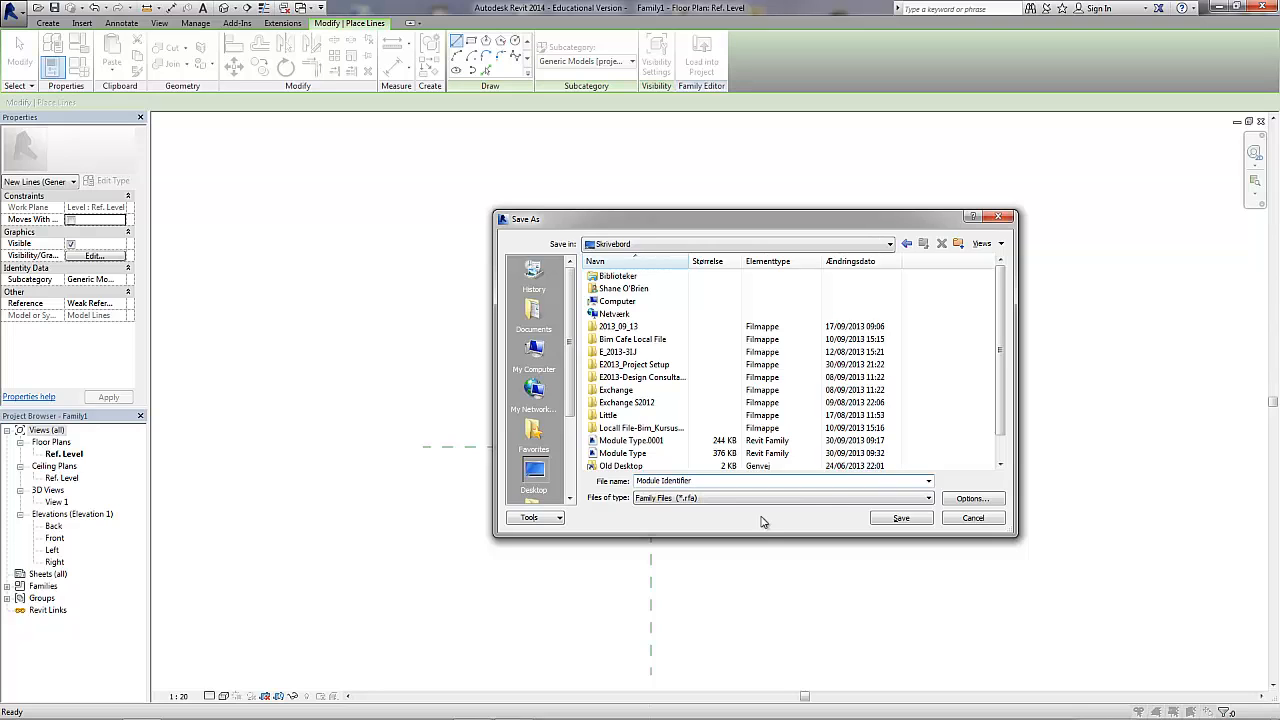
pyautogui.click(899, 518)
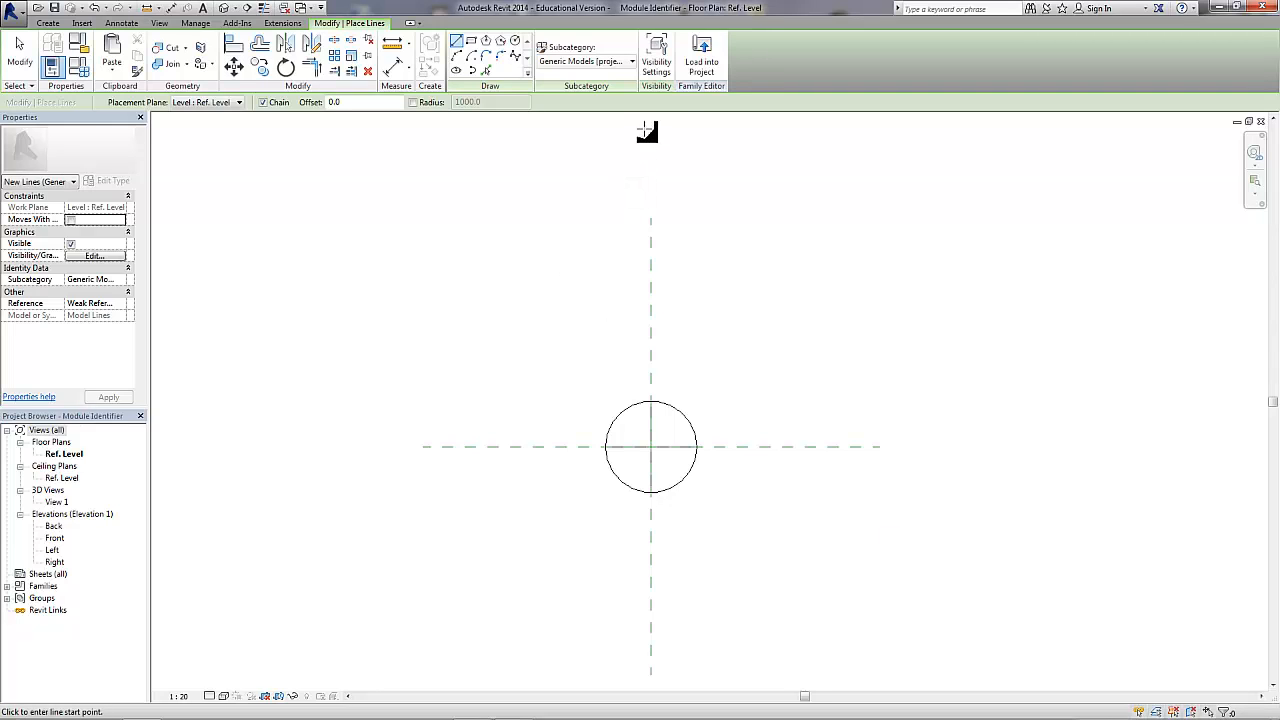
# Step: Load the Module Identifier family into the Modular_Setup_2 project and leave component placement without placing an instance
pyautogui.click(701, 62)
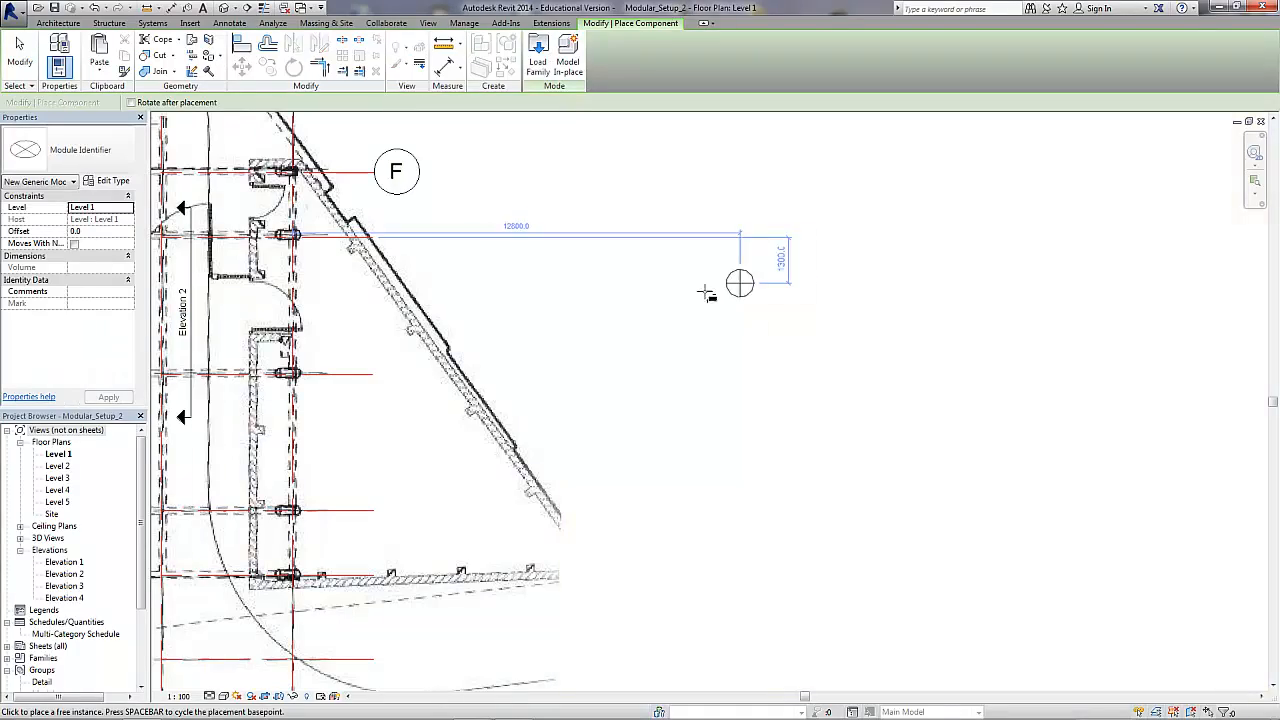
pyautogui.scroll(-6, 632, 308)
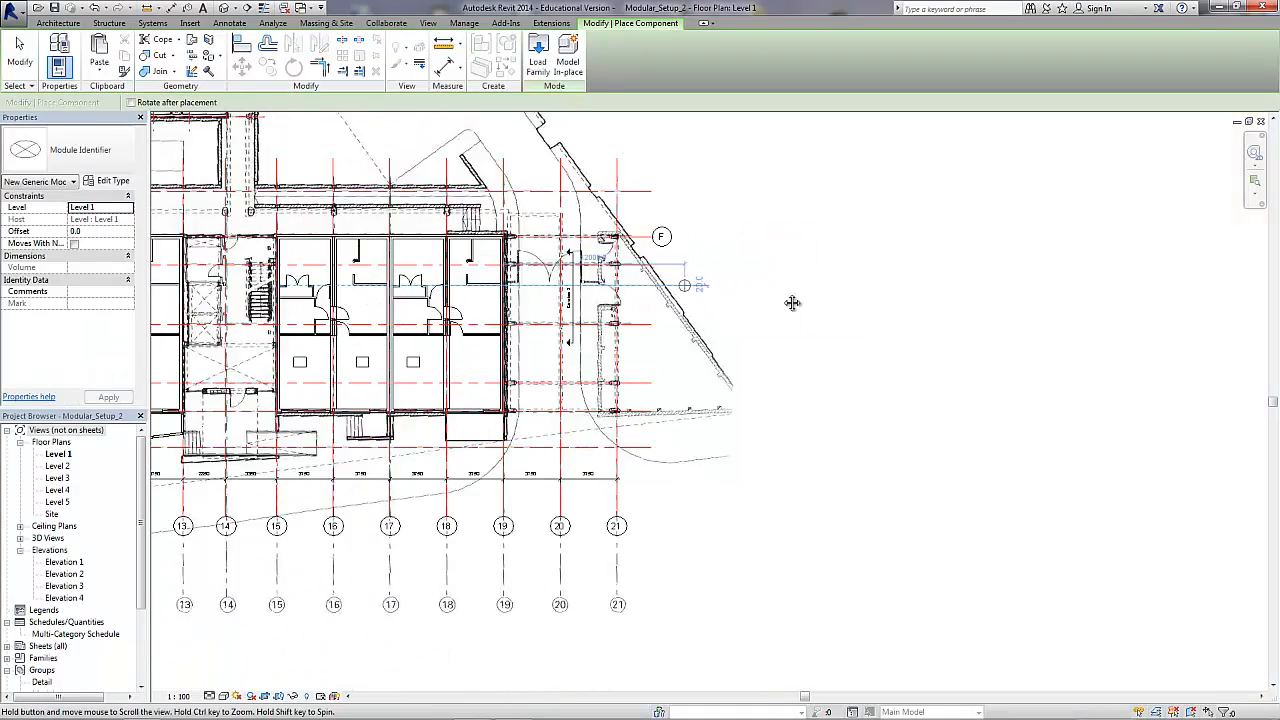
pyautogui.moveTo(668, 310); pyautogui.dragTo(1045, 320, button='middle')
pyautogui.press('Escape')
pyautogui.press('Escape')
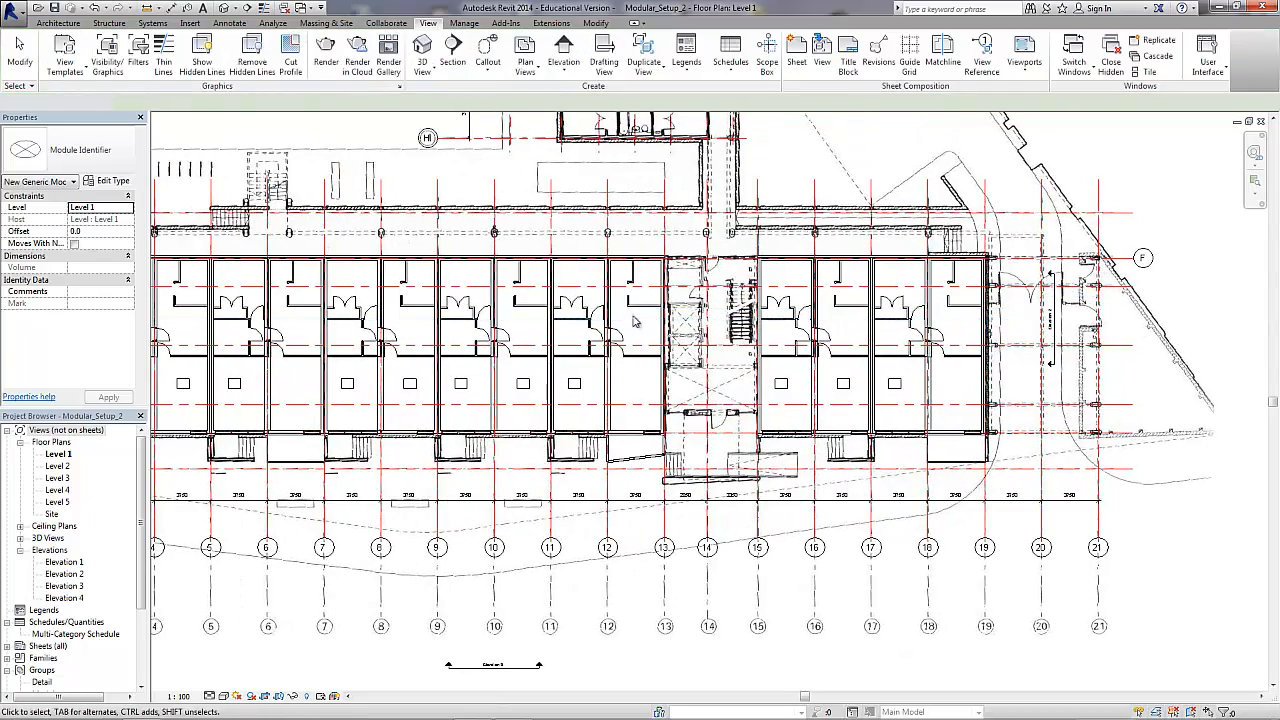
# Step: Edit the Module Type A group between grids 1 and 2 on Level 1 and delete its square Module Type component
pyautogui.moveTo(717, 320); pyautogui.dragTo(904, 294, button='middle')
pyautogui.moveTo(405, 454); pyautogui.dragTo(567, 479, button='middle')
pyautogui.scroll(1, 338, 422)
pyautogui.scroll(1, 338, 422)
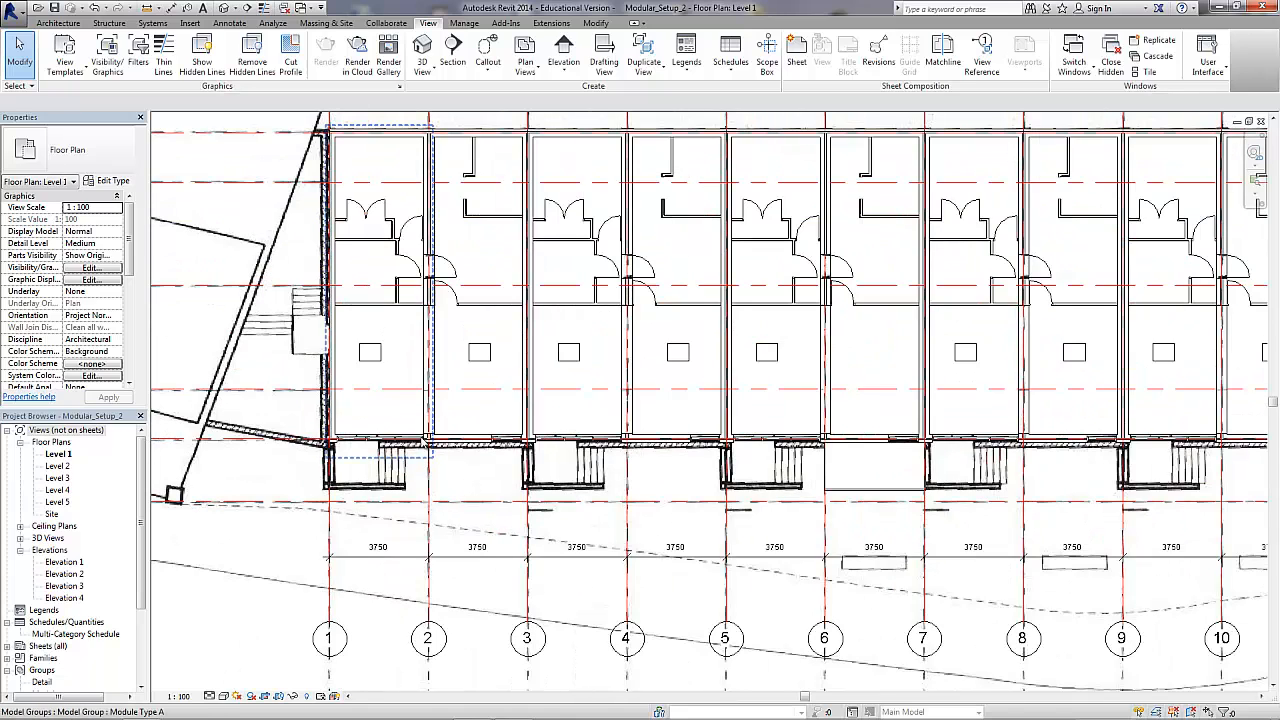
pyautogui.click(425, 447)
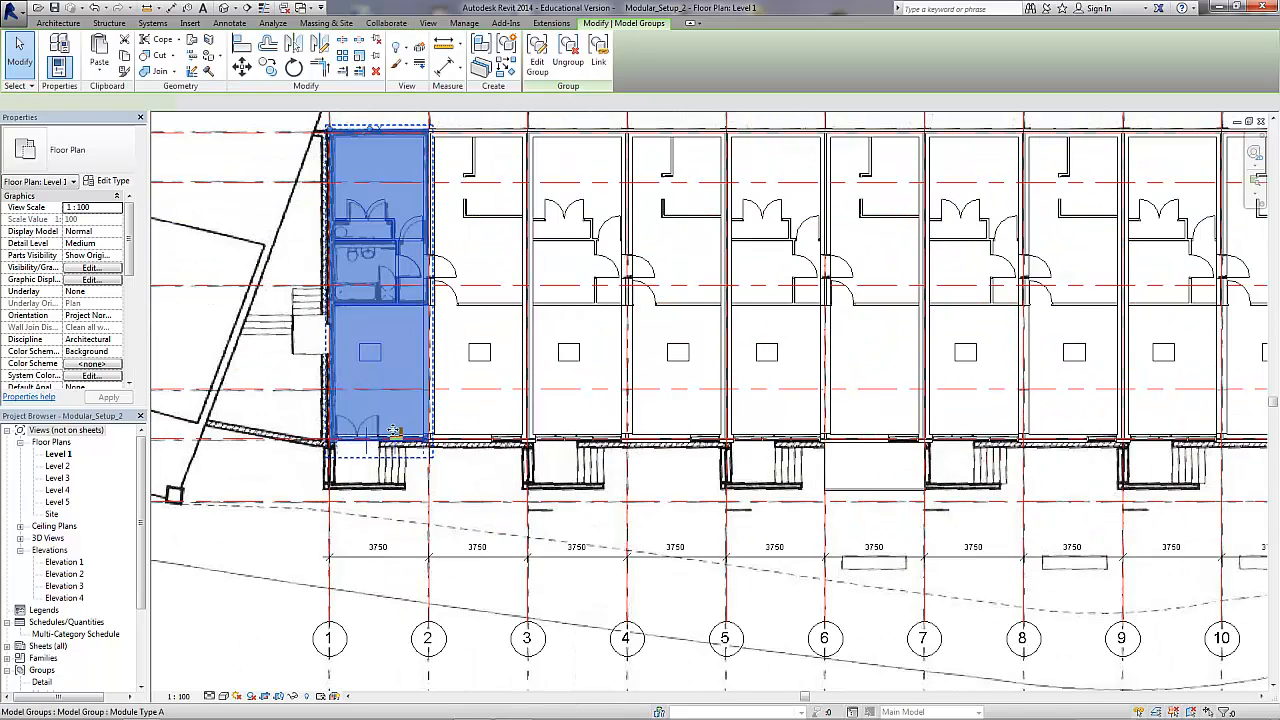
pyautogui.click(508, 46)
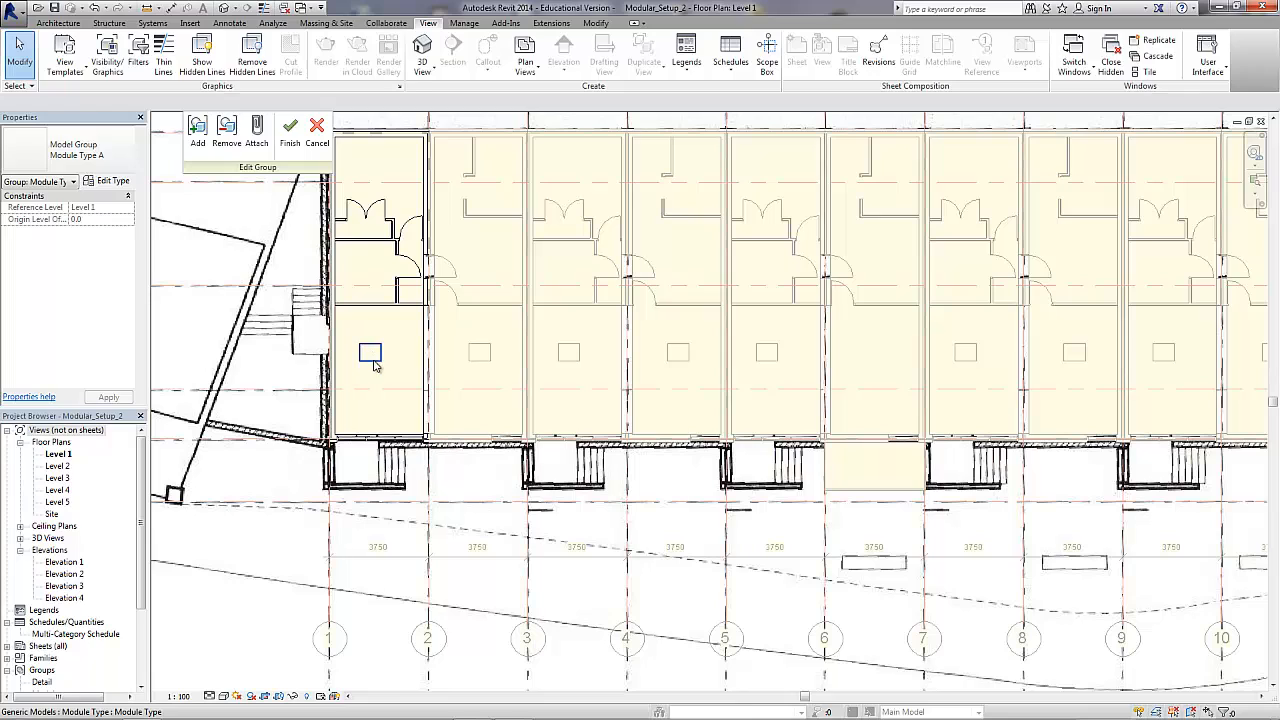
pyautogui.click(374, 363)
pyautogui.press('Delete')
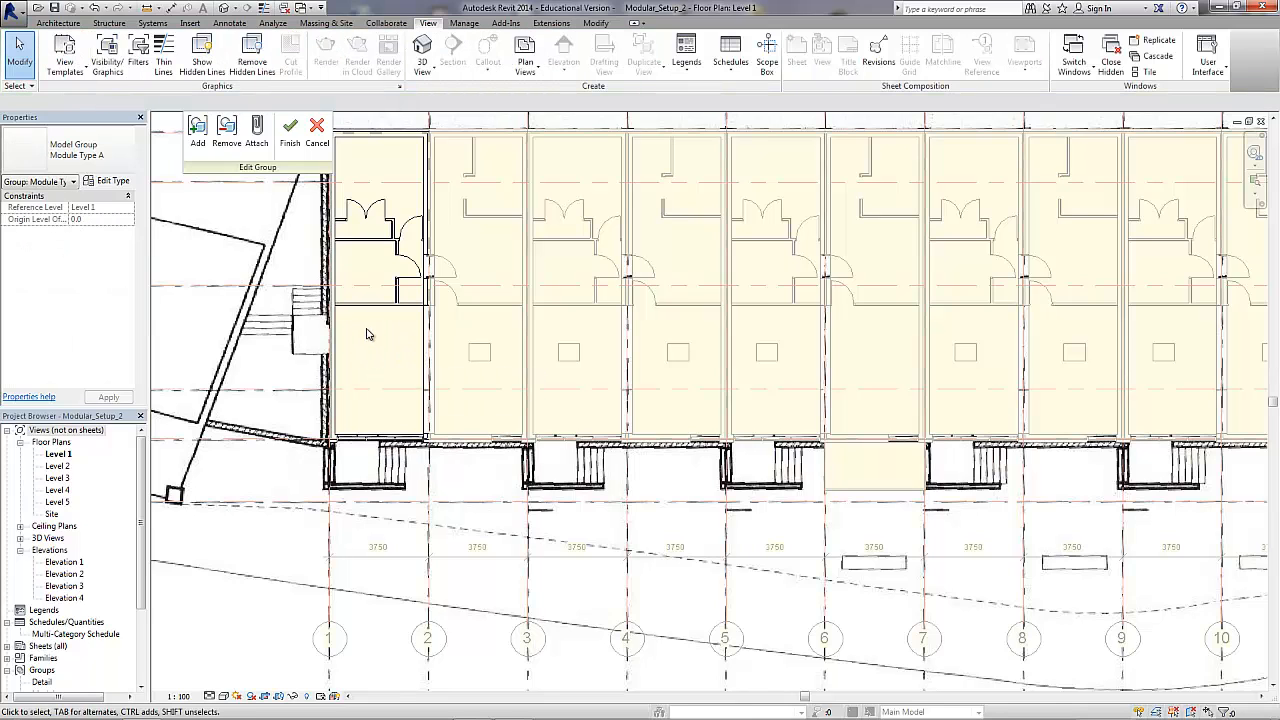
# Step: Place one Module Identifier component in the lower room of the Module Type A group, about 2600 mm below the partition wall
pyautogui.click(57, 23)
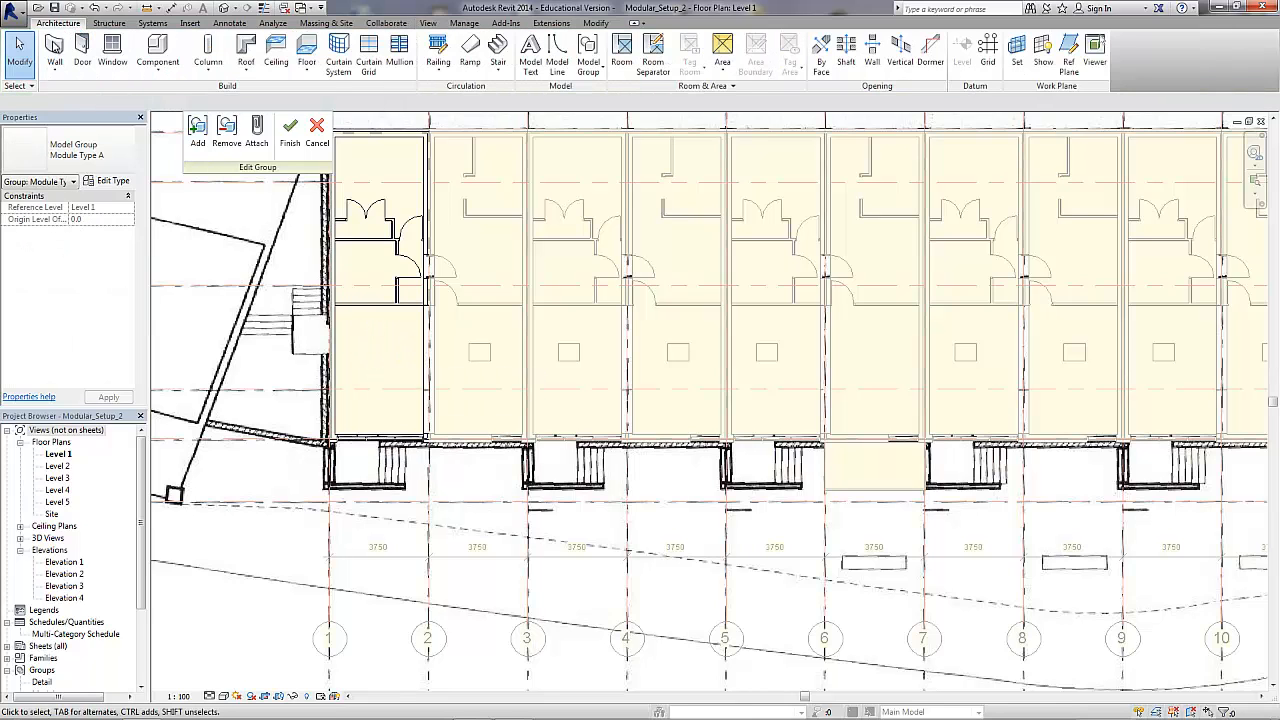
pyautogui.click(160, 68)
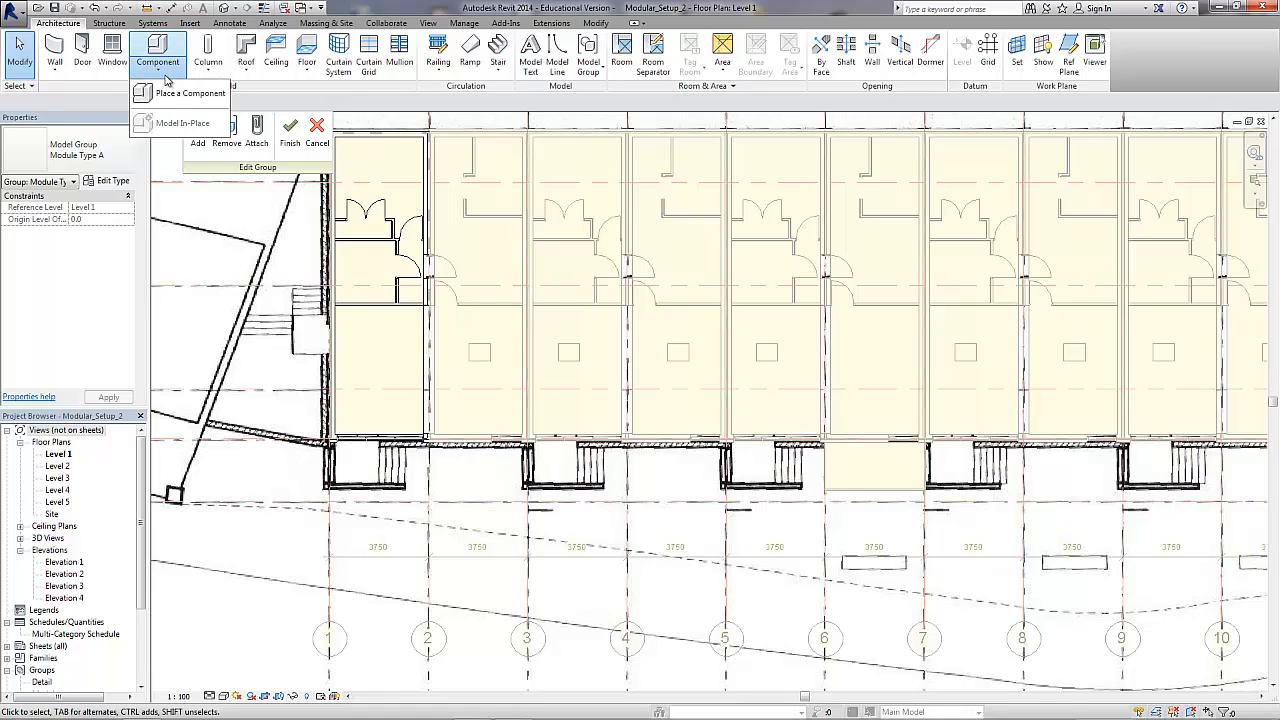
pyautogui.click(178, 93)
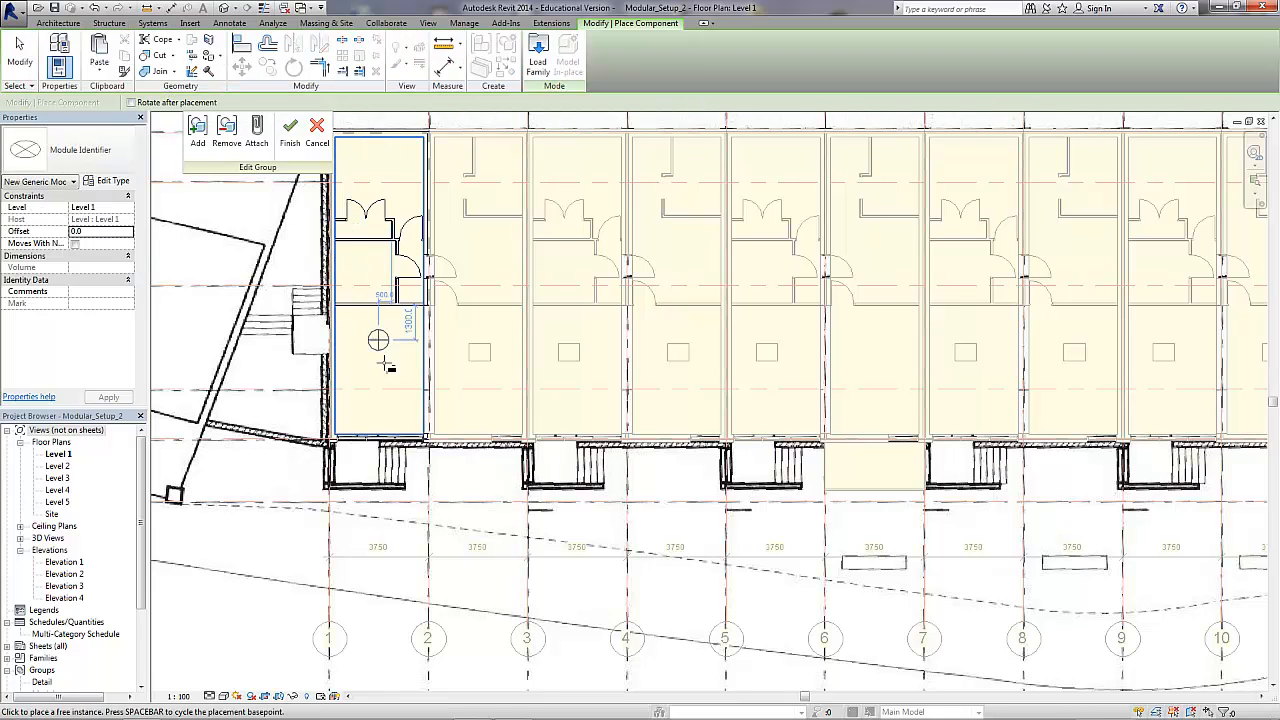
pyautogui.scroll(5, 385, 368)
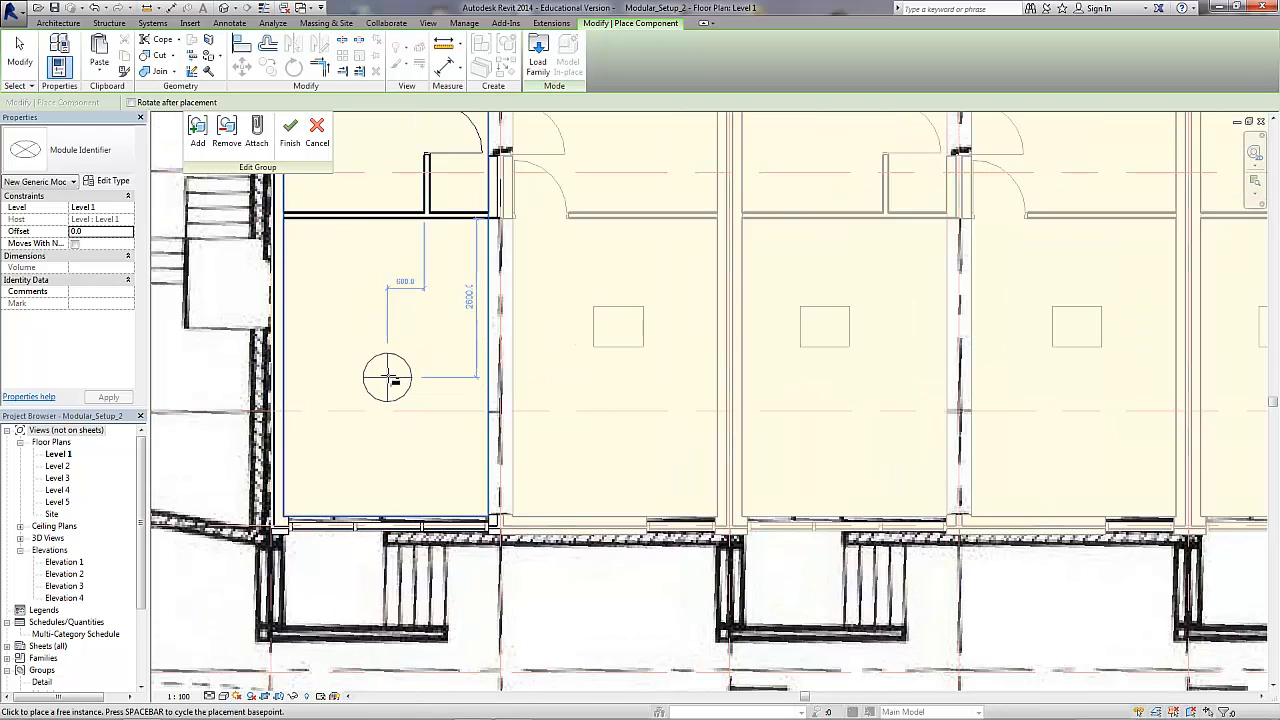
pyautogui.click(393, 378)
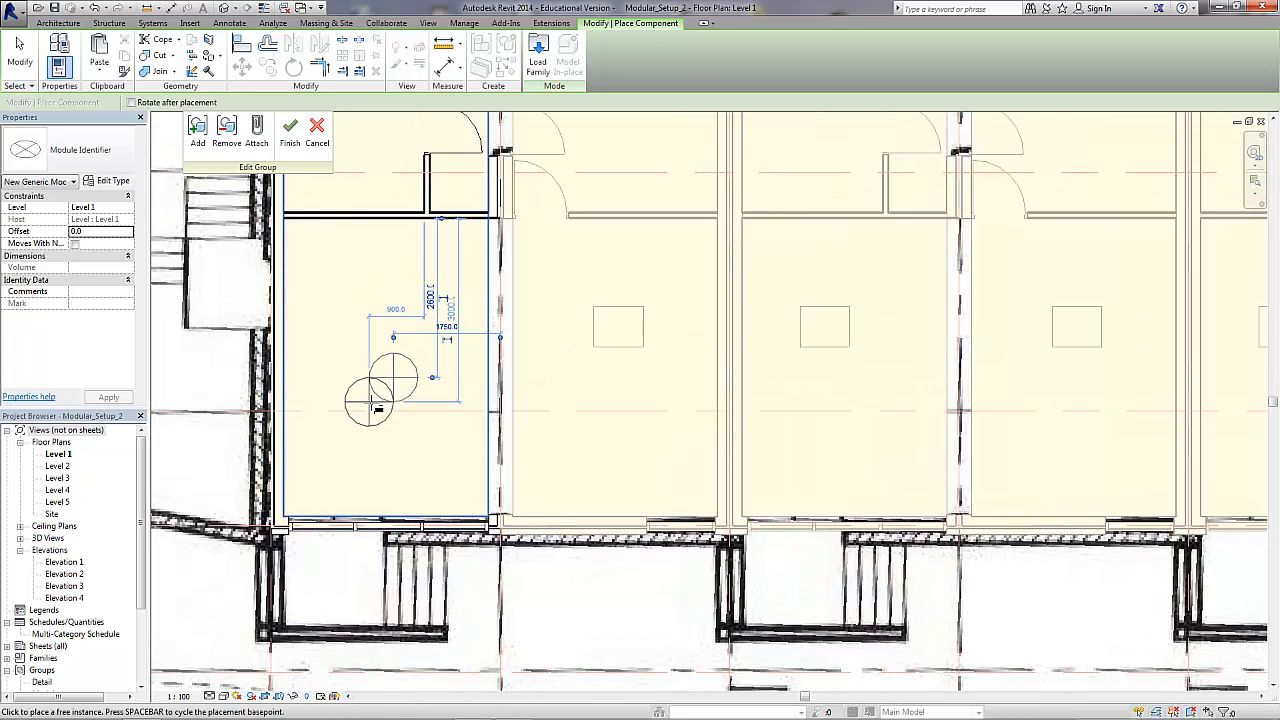
pyautogui.press('Escape')
pyautogui.press('Escape')
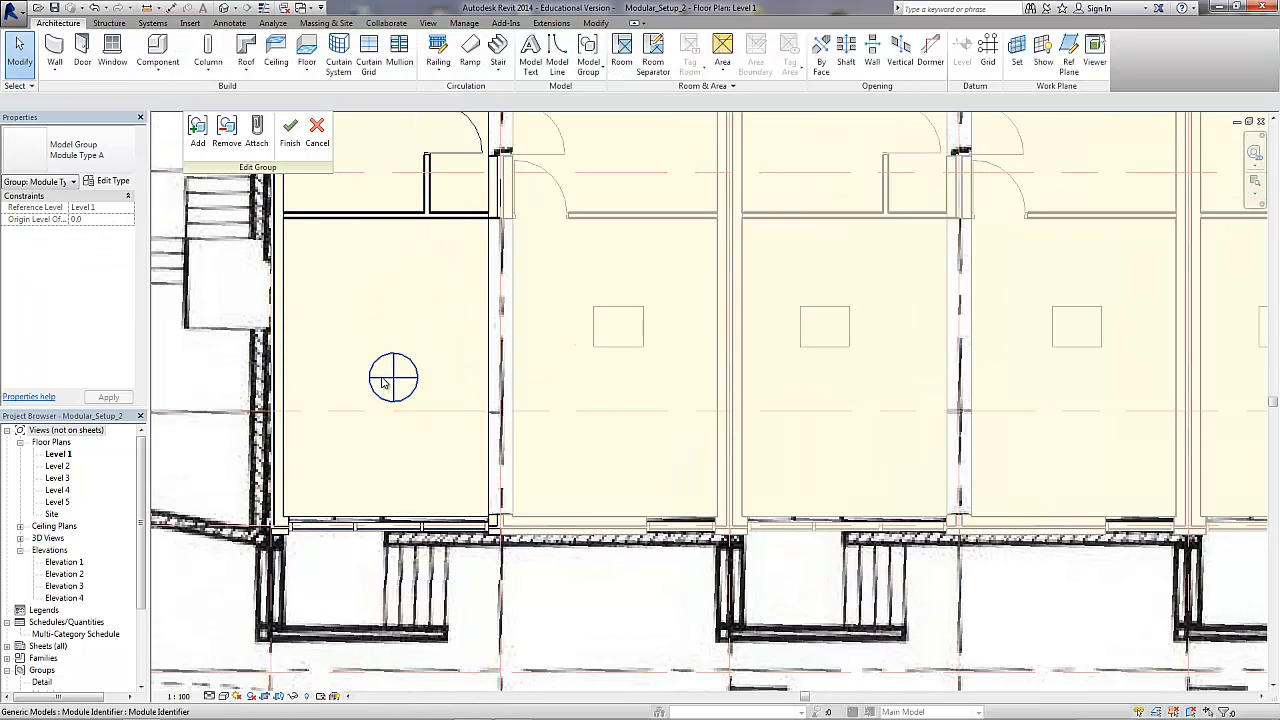
# Step: Set the placed identifier's Type Code to Module Type A and finish editing the group
pyautogui.click(383, 382)
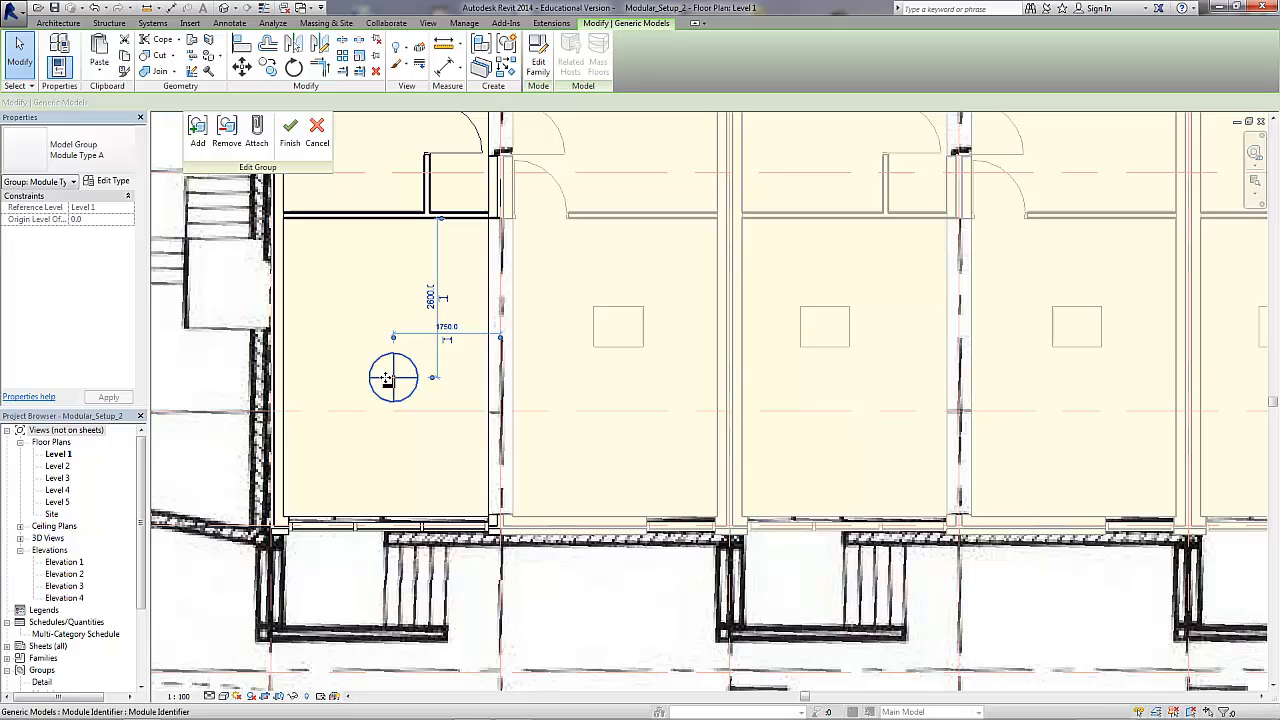
pyautogui.click(112, 181)
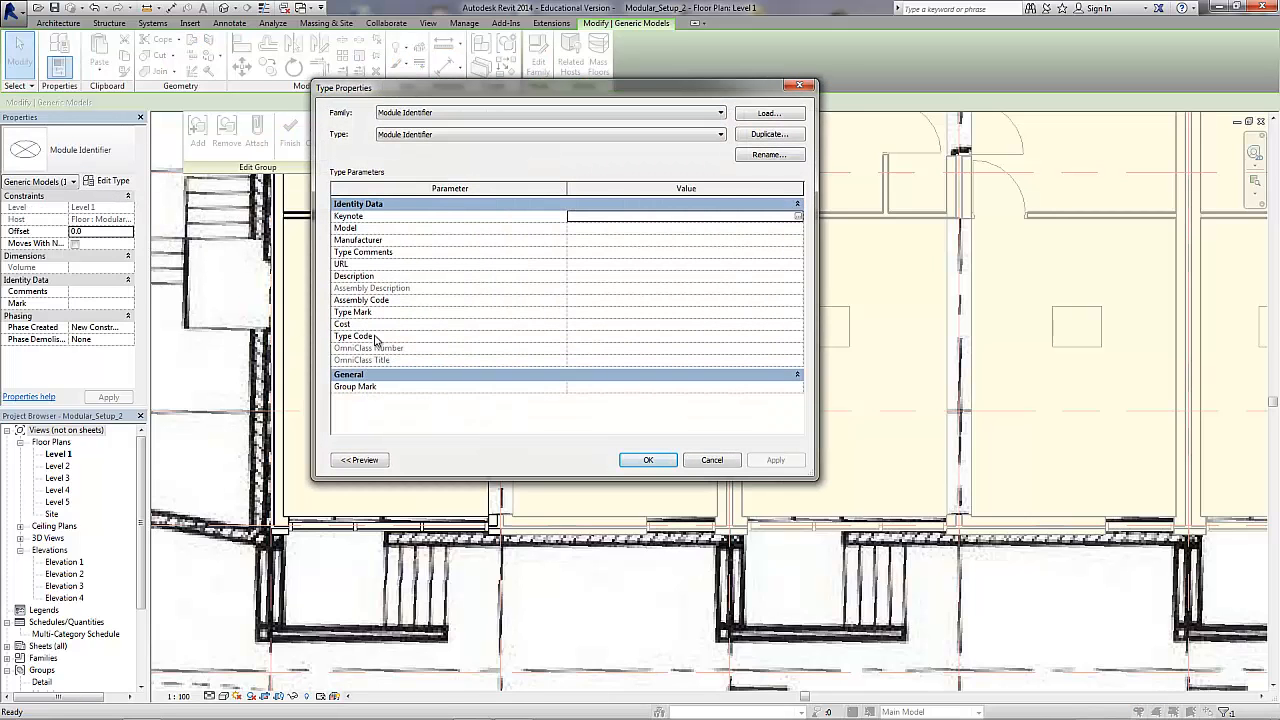
pyautogui.click(578, 337)
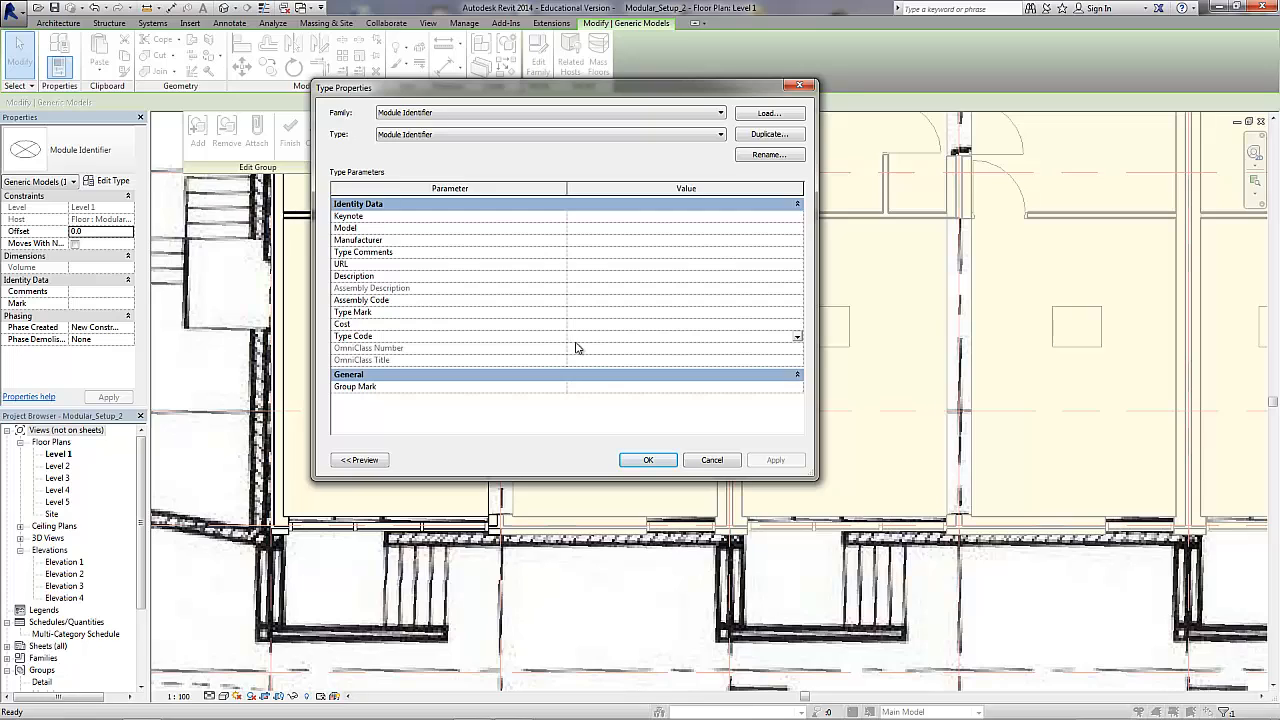
pyautogui.write('Module Type A')
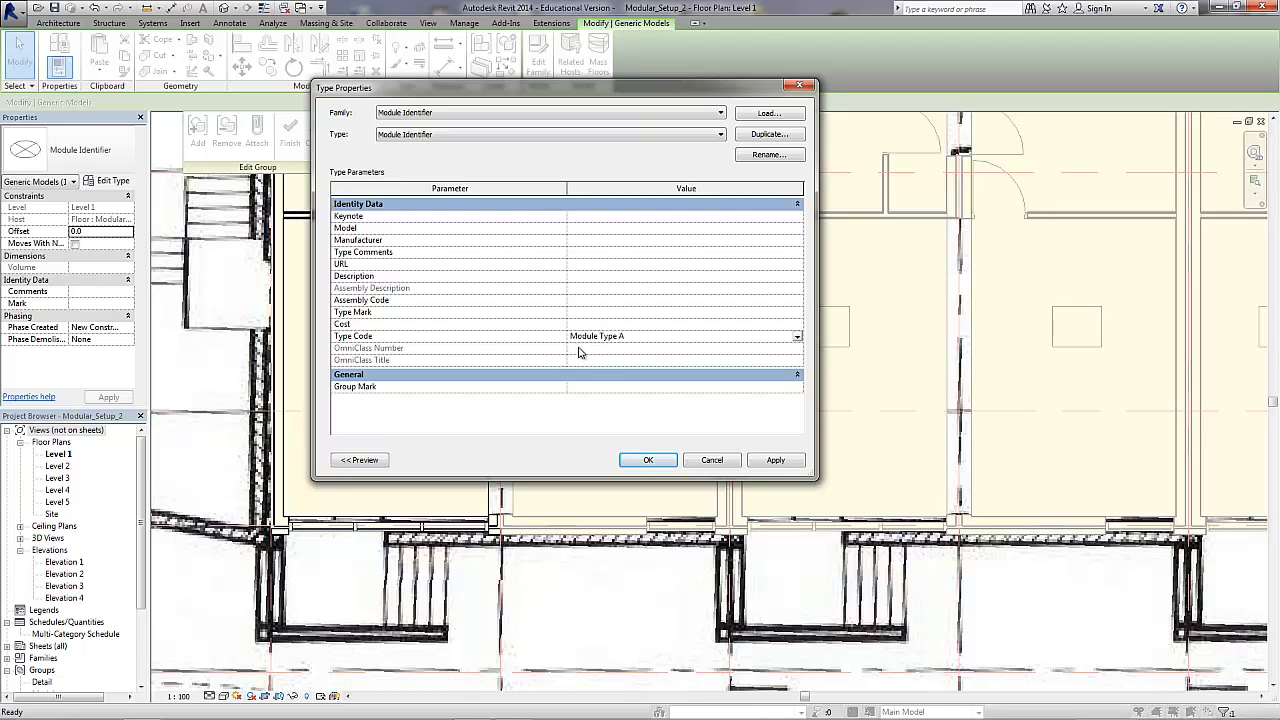
pyautogui.click(763, 461)
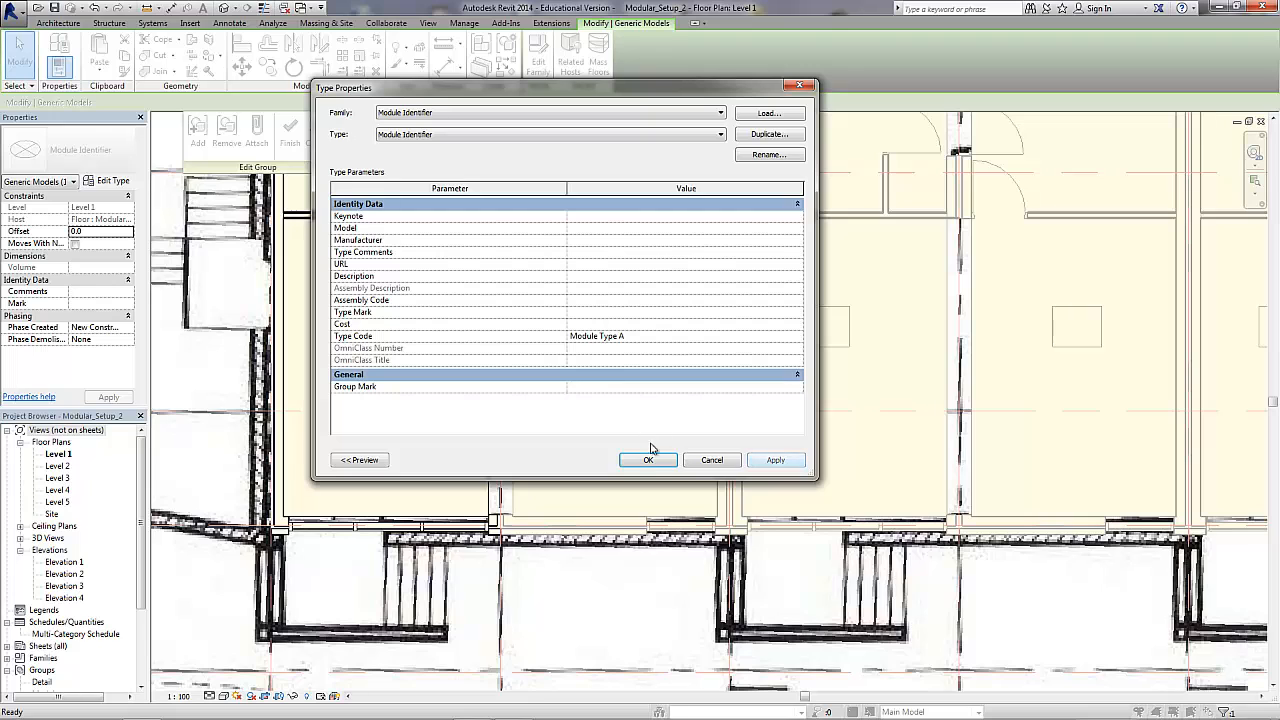
pyautogui.click(650, 460)
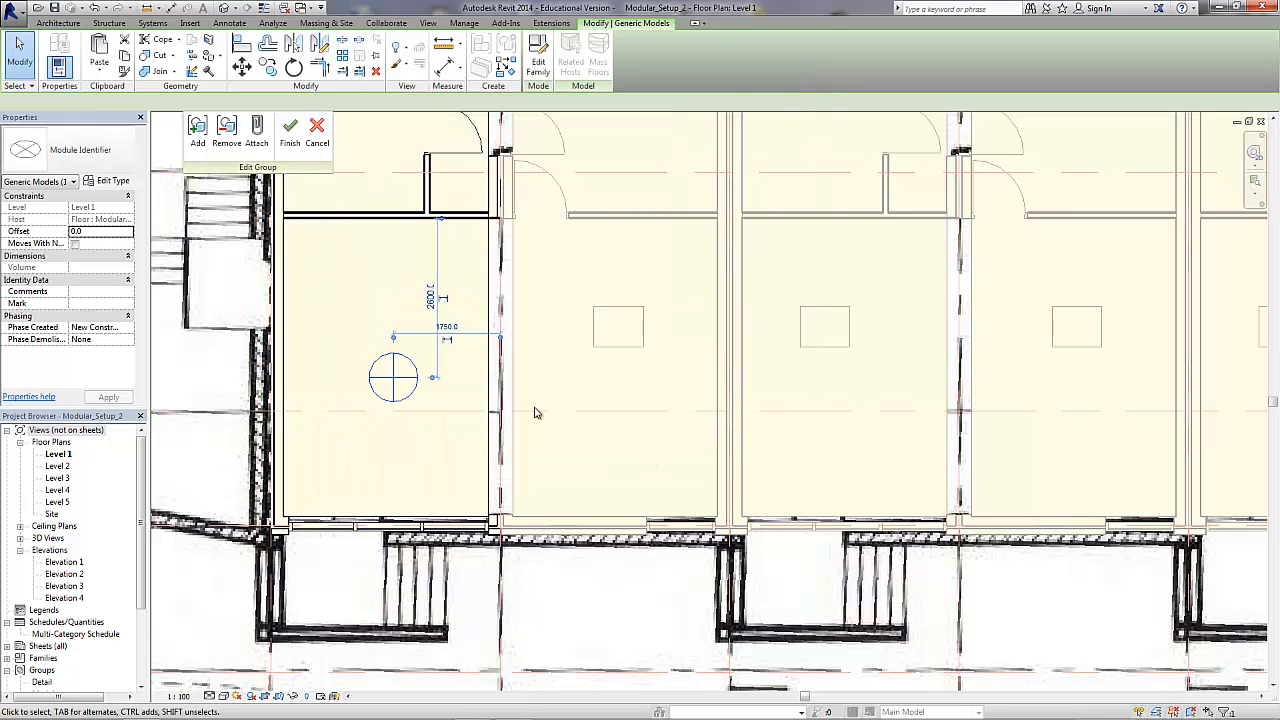
pyautogui.click(458, 434)
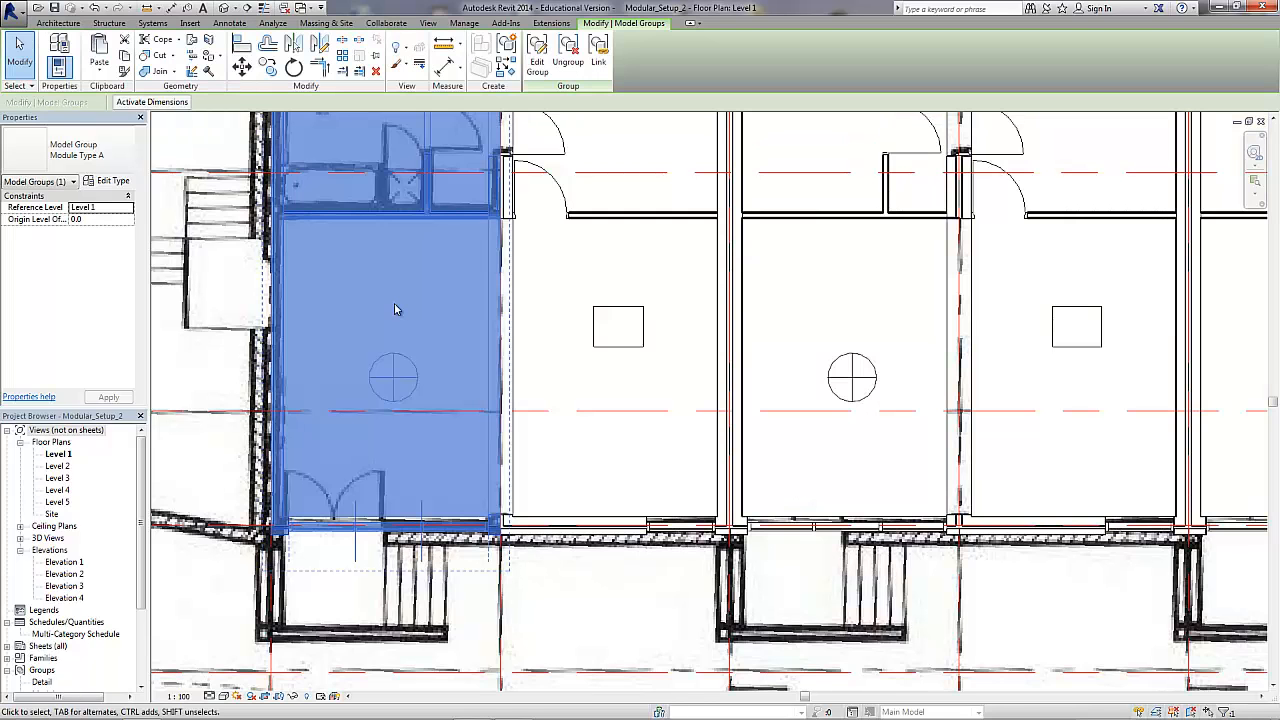
pyautogui.click(550, 451)
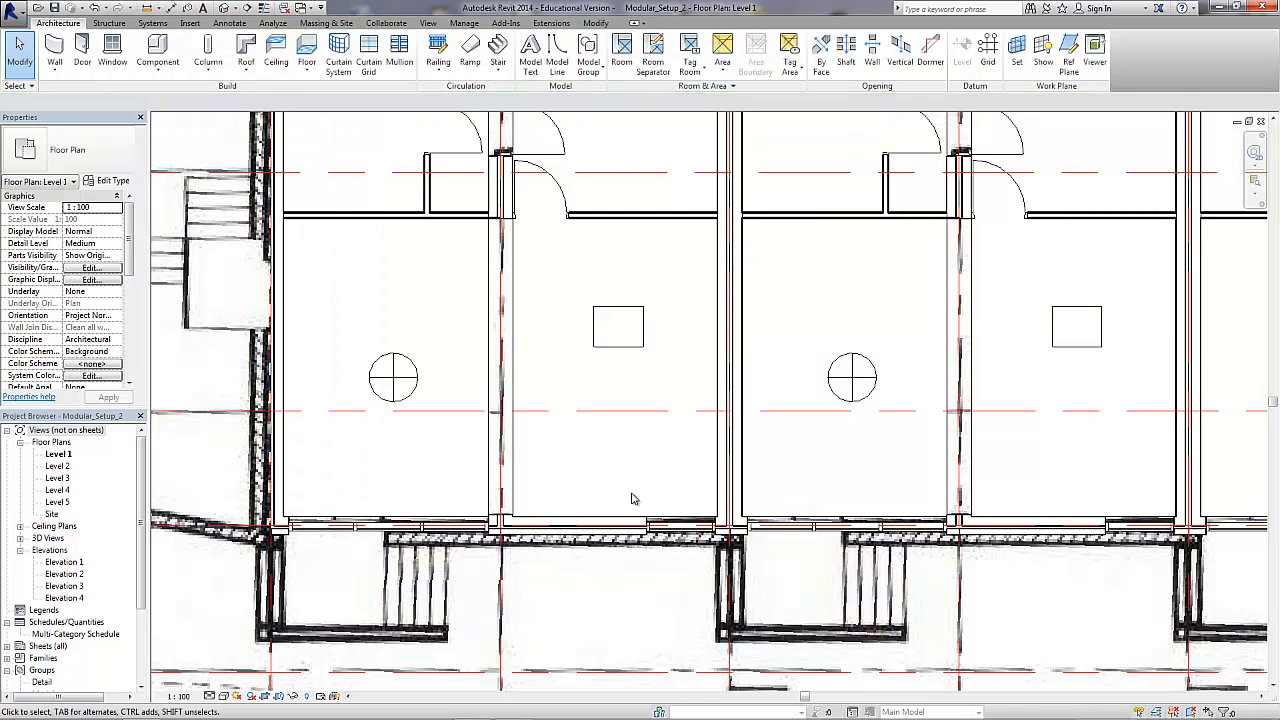
# Step: Edit the Module Type B group between grids 2 and 3 and delete its square marker component
pyautogui.click(640, 524)
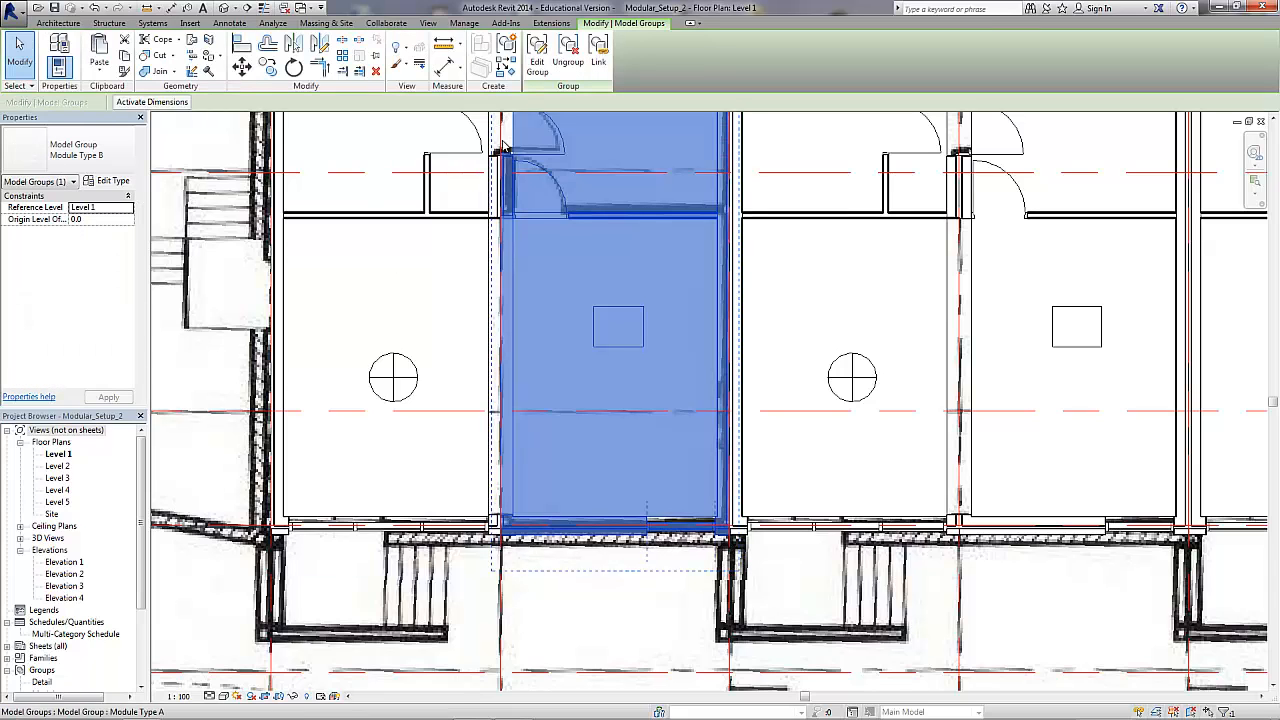
pyautogui.click(537, 62)
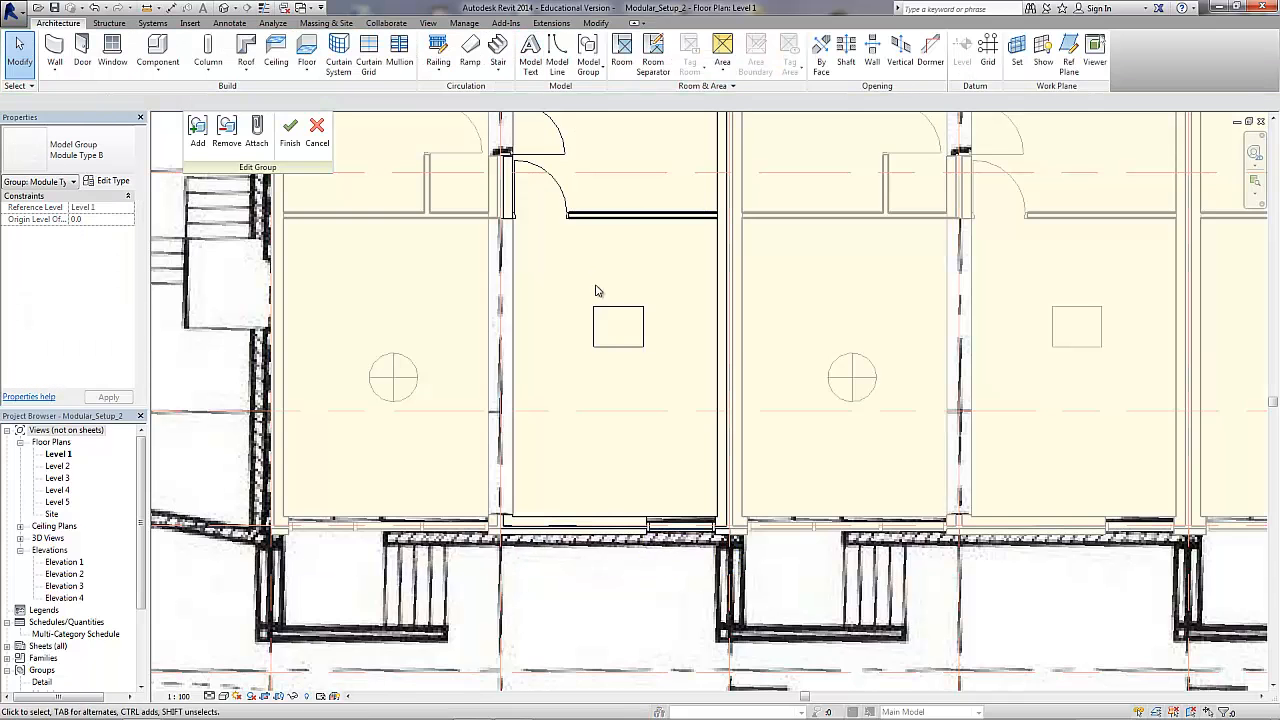
pyautogui.click(611, 350)
pyautogui.press('Delete')
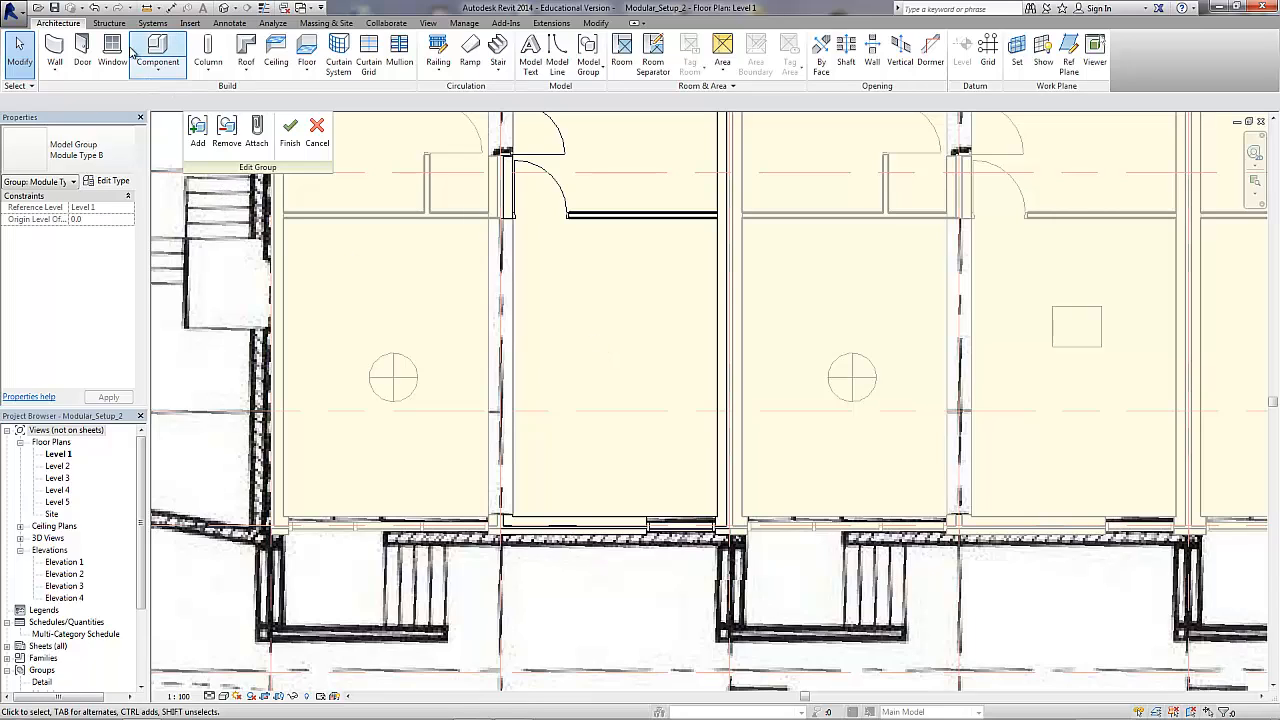
# Step: Place a Module Identifier in the lower room of the Module Type B group, about 2600 mm below the partition wall
pyautogui.click(158, 64)
pyautogui.click(166, 92)
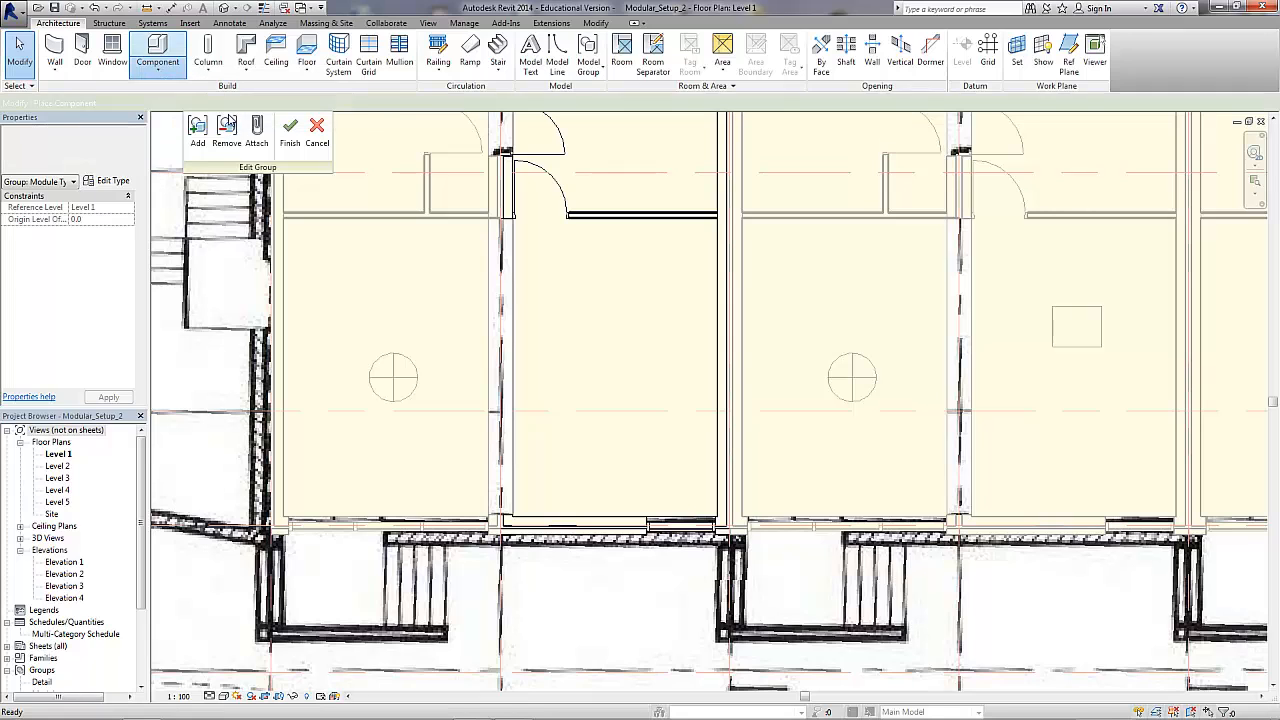
pyautogui.click(617, 381)
pyautogui.press('Escape')
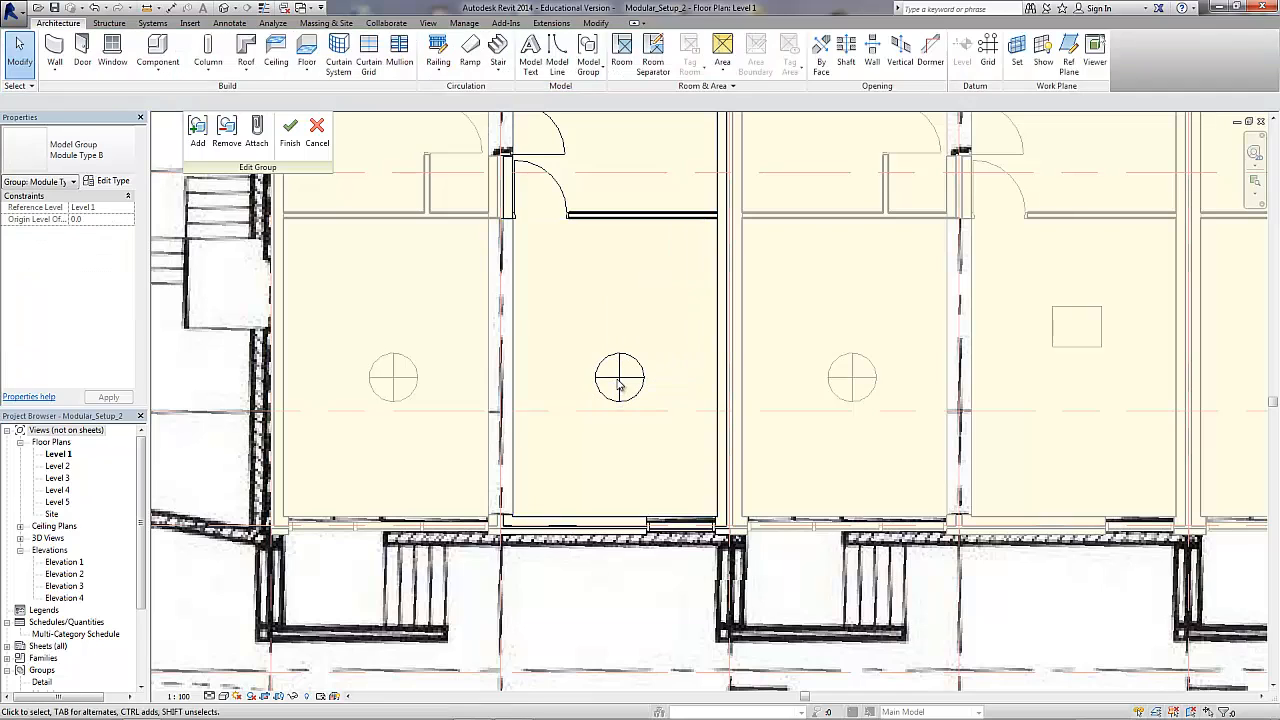
# Step: Duplicate the type of the identifier in the Module Type B group under the name Module Type B
pyautogui.click(619, 378)
pyautogui.click(115, 181)
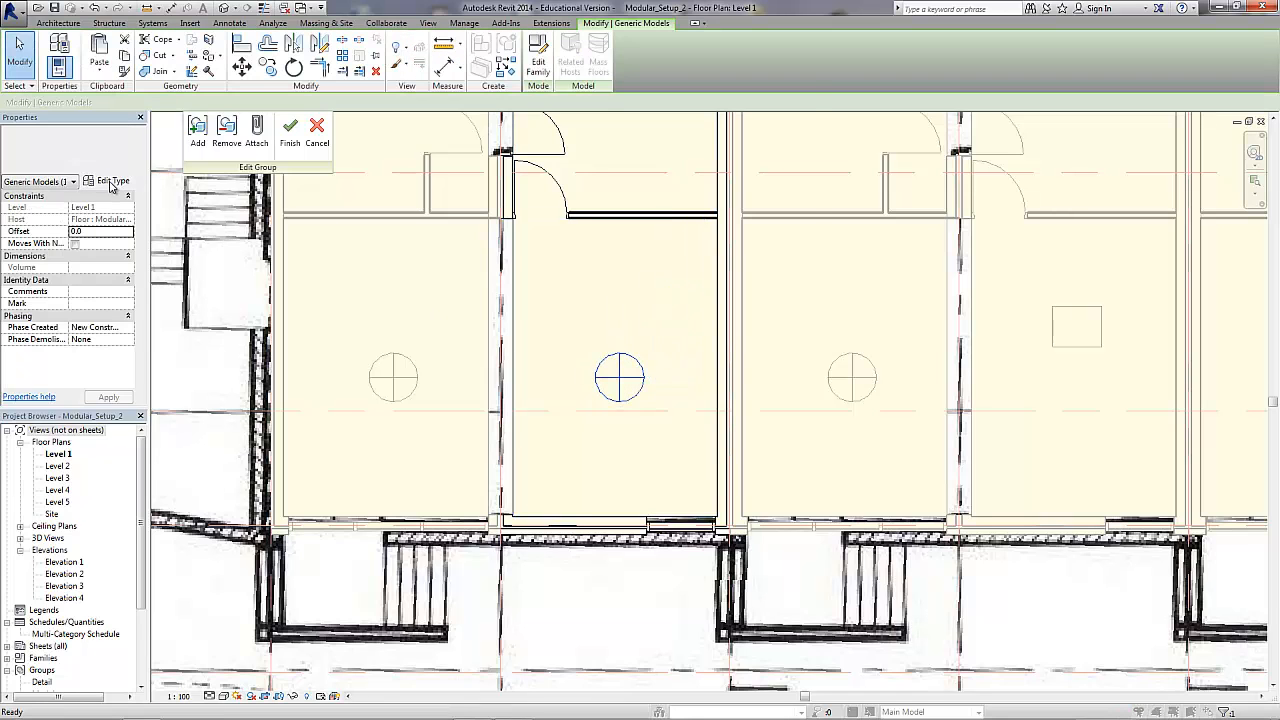
pyautogui.click(770, 134)
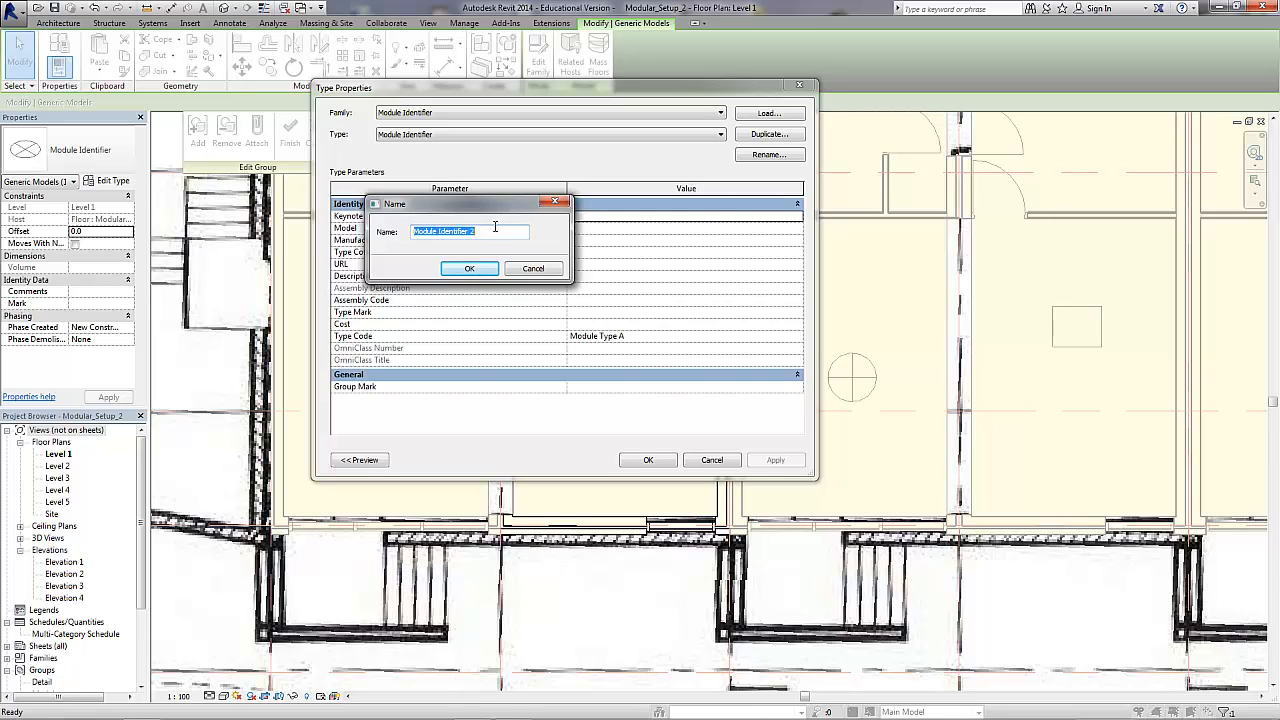
pyautogui.write('Module Type B')
pyautogui.click(469, 268)
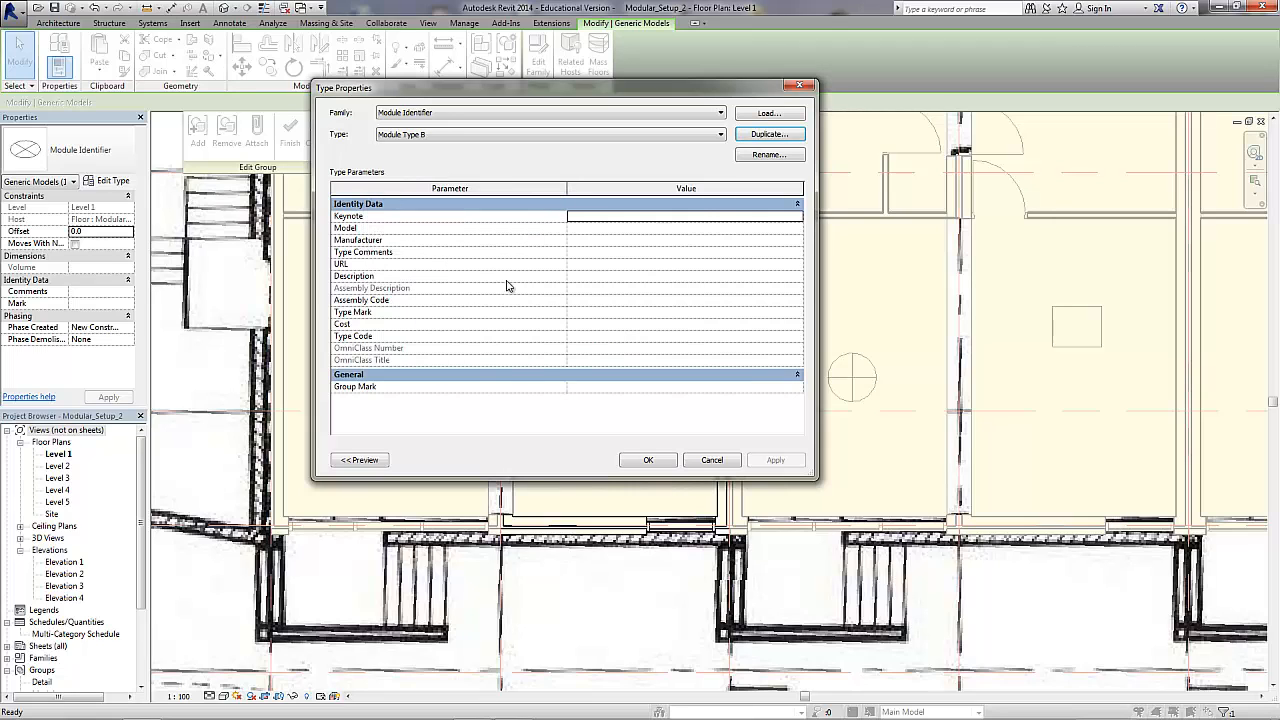
# Step: Set the new type's Type Code to Module Type B and finish editing the group
pyautogui.click(585, 337)
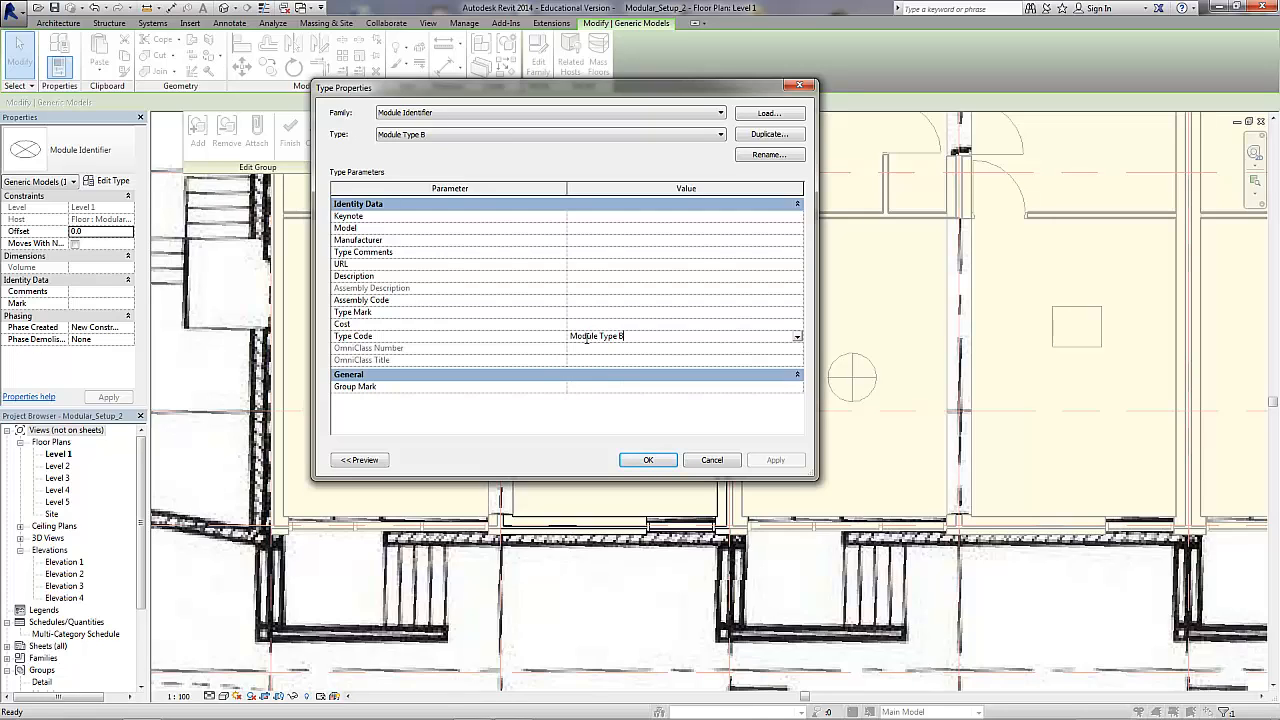
pyautogui.click(642, 460)
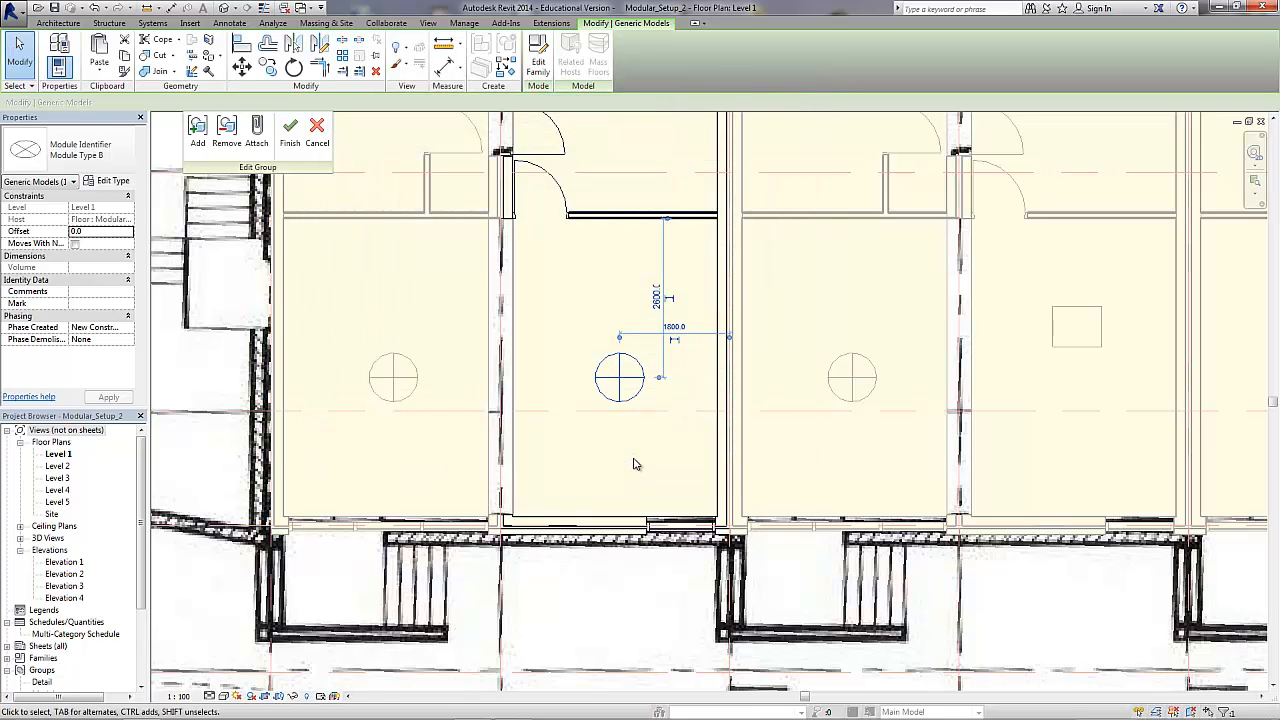
pyautogui.click(291, 138)
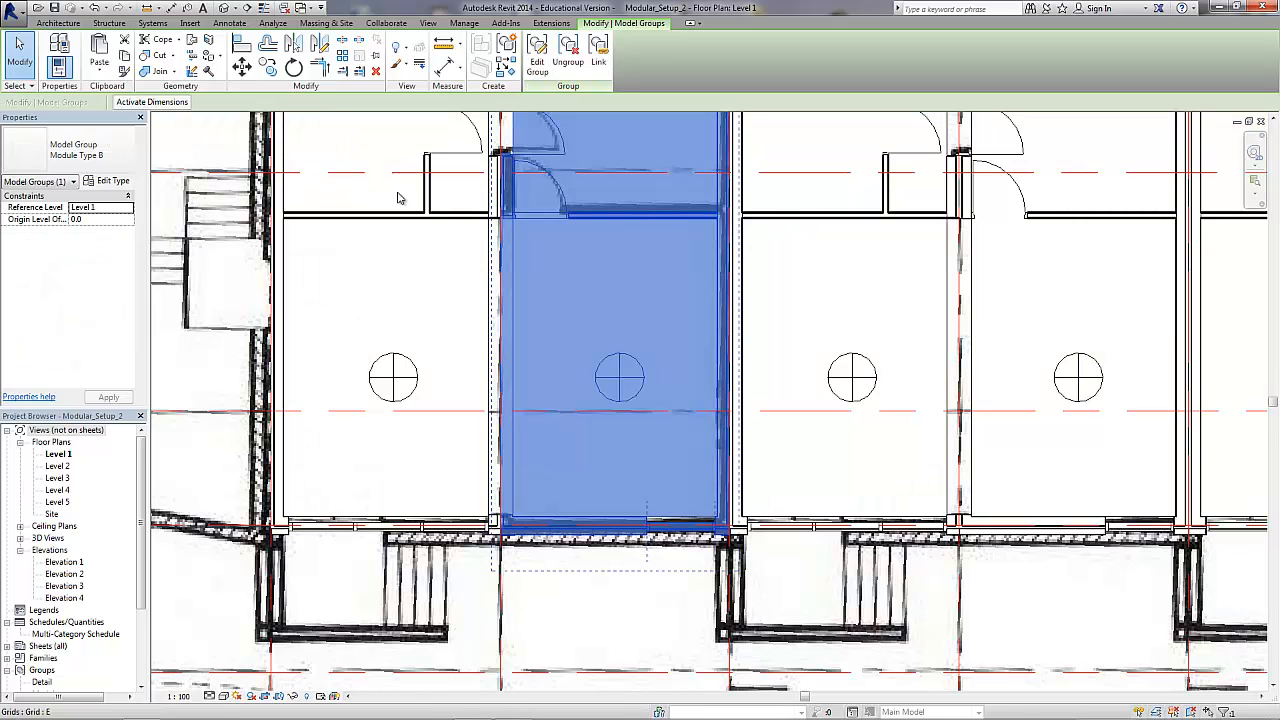
# Step: Open the Module Type B_Balcony group between grids 6 and 7 on Level 1 for editing
pyautogui.scroll(-2, 420, 195)
pyautogui.scroll(-2, 504, 252)
pyautogui.moveTo(517, 266); pyautogui.dragTo(482, 398, button='middle')
pyautogui.moveTo(488, 332); pyautogui.dragTo(483, 354, button='middle')
pyautogui.click(750, 474)
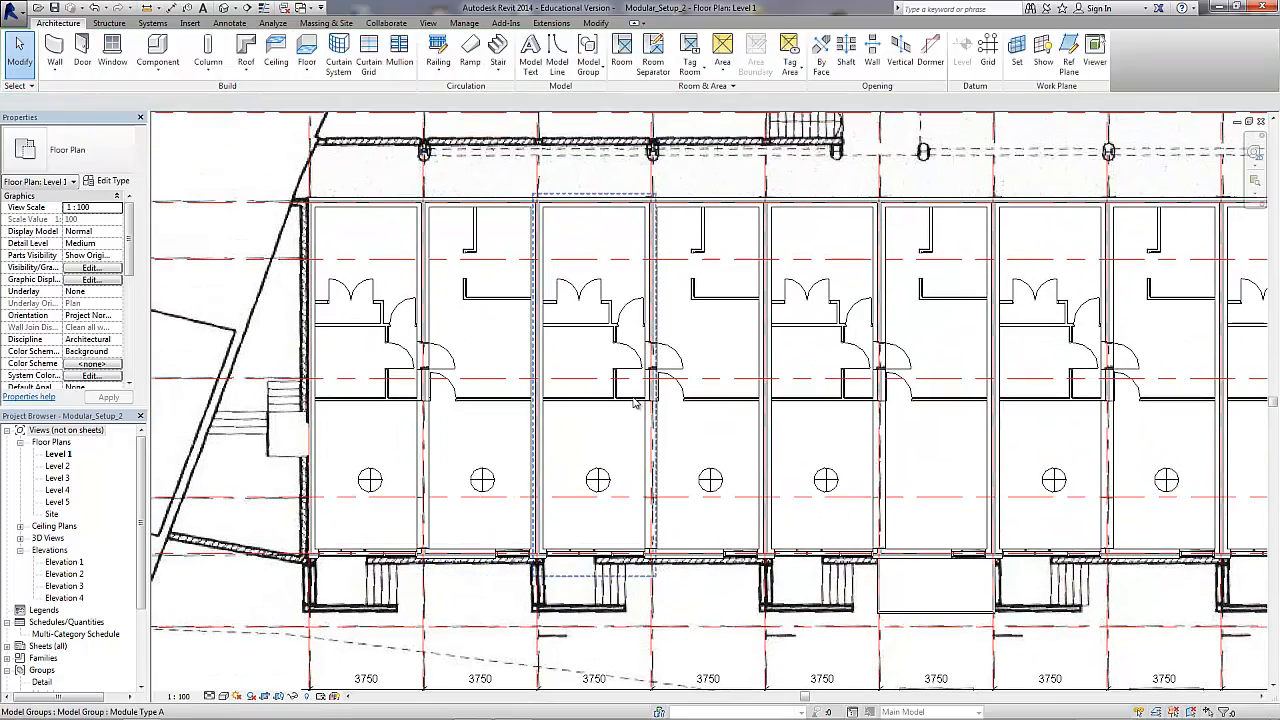
pyautogui.moveTo(750, 474); pyautogui.dragTo(697, 445, button='middle')
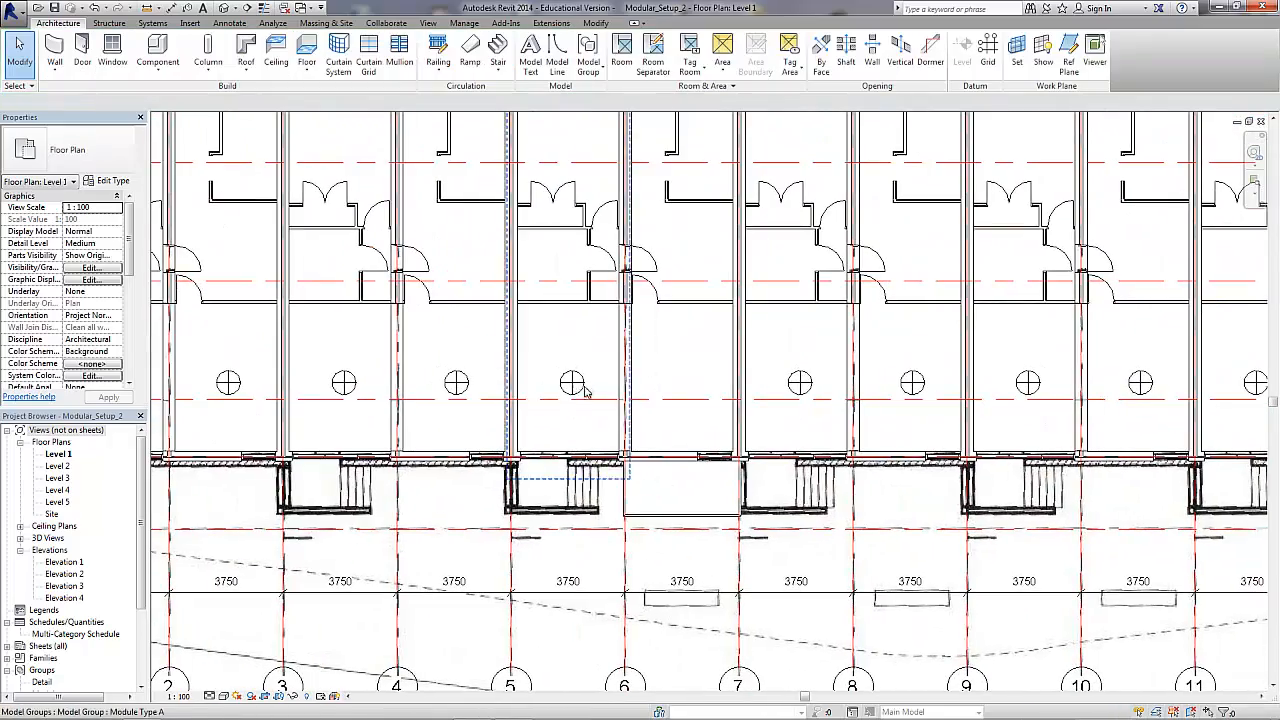
pyautogui.click(697, 445)
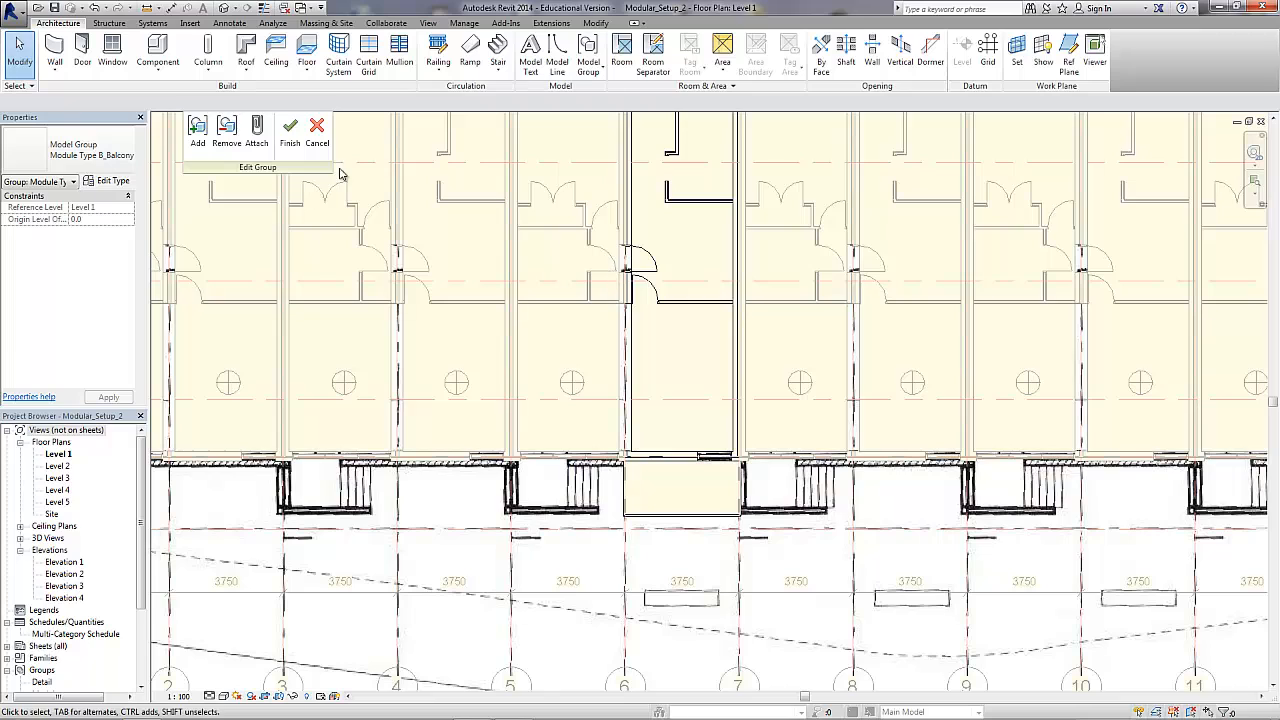
# Step: Place a Module Identifier in the lower room of the balcony module, in line with the identifiers of the neighbouring modules
pyautogui.click(157, 70)
pyautogui.click(182, 97)
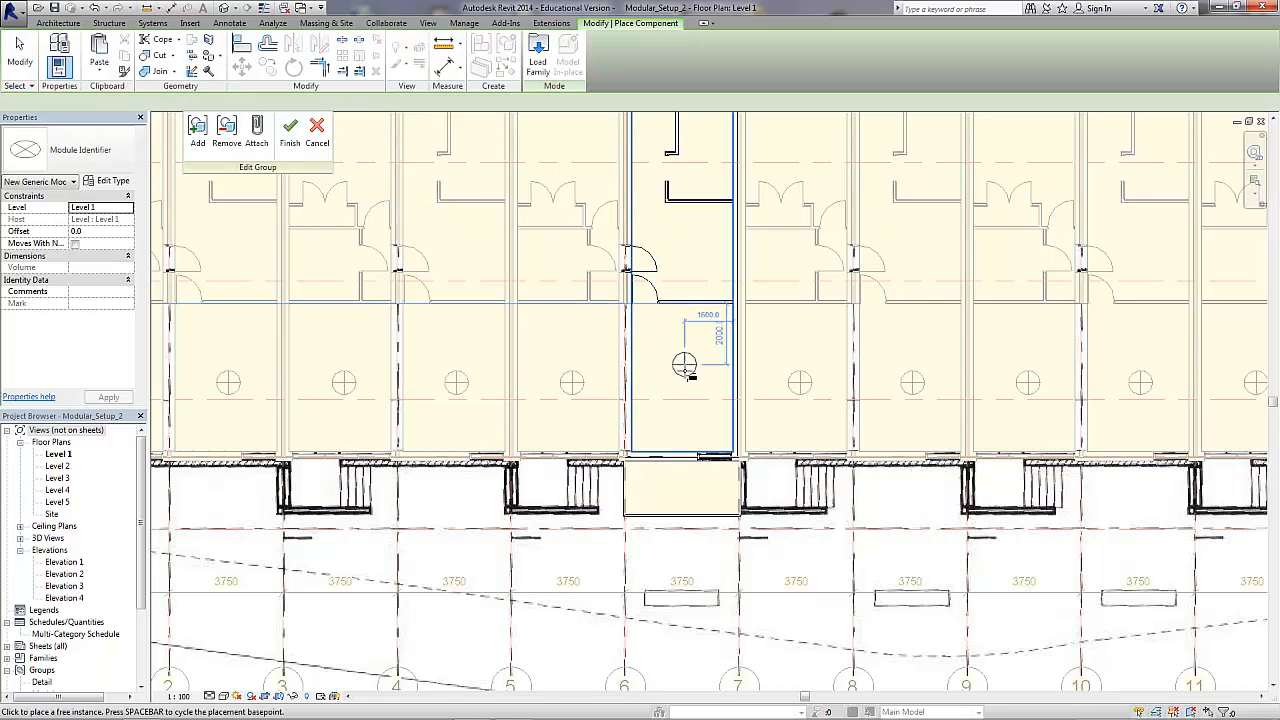
pyautogui.click(684, 383)
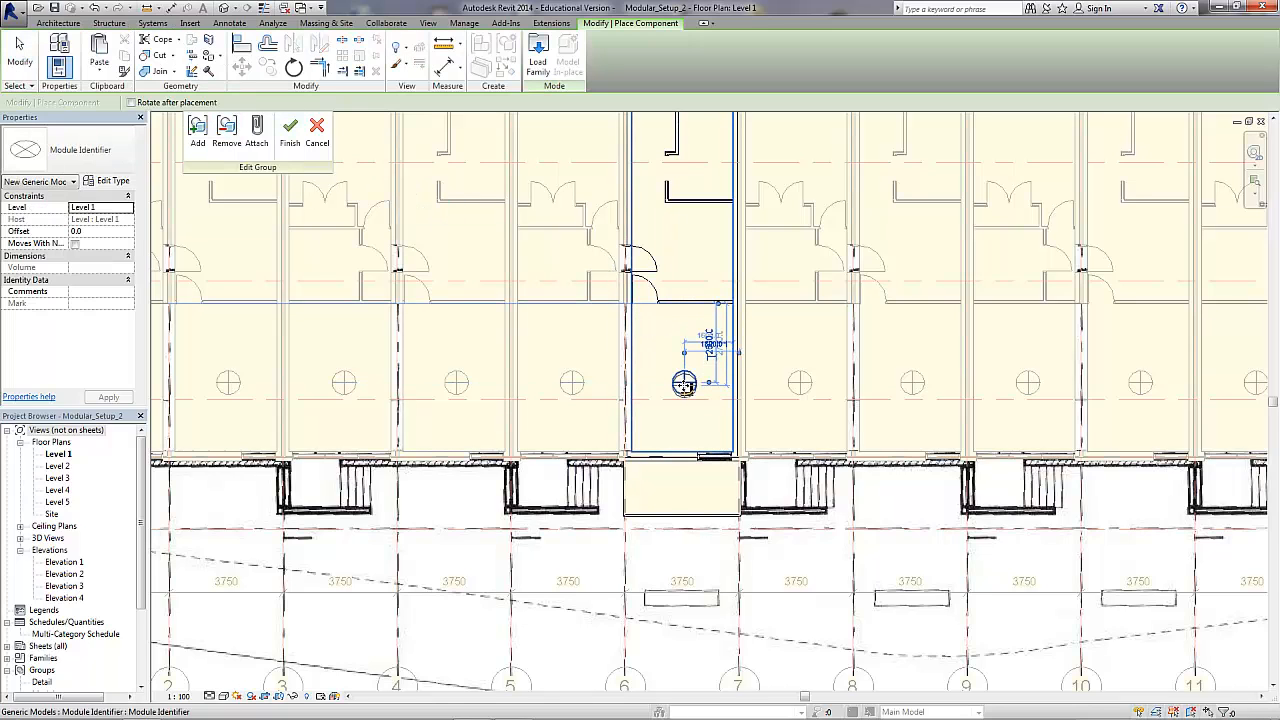
pyautogui.press('Escape')
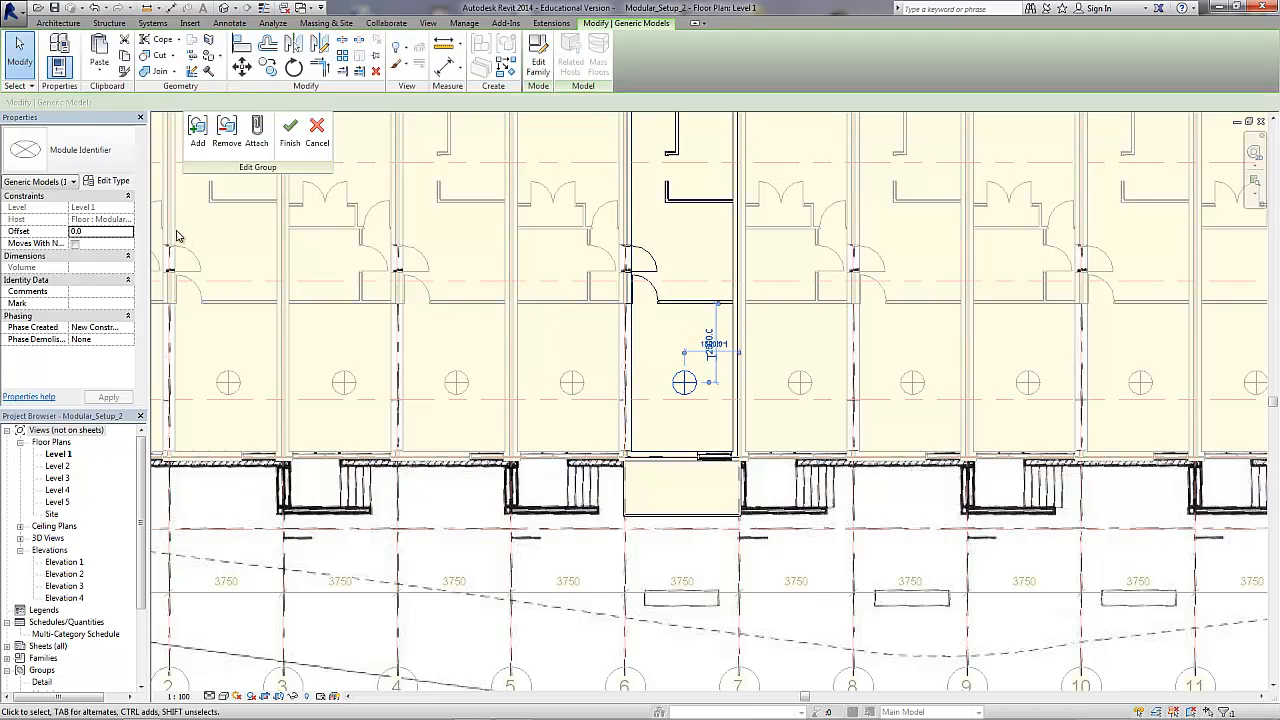
# Step: Duplicate the type of the balcony module's identifier under the name Module Type B_Bal
pyautogui.click(112, 181)
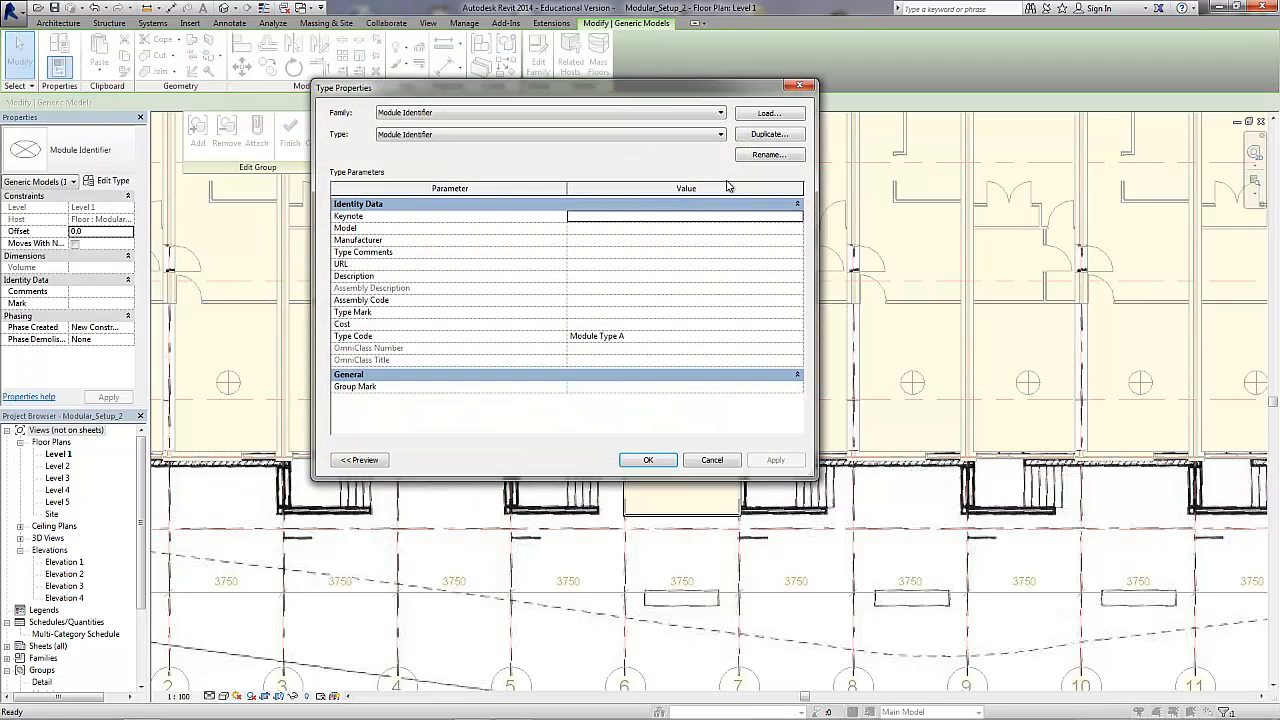
pyautogui.click(769, 134)
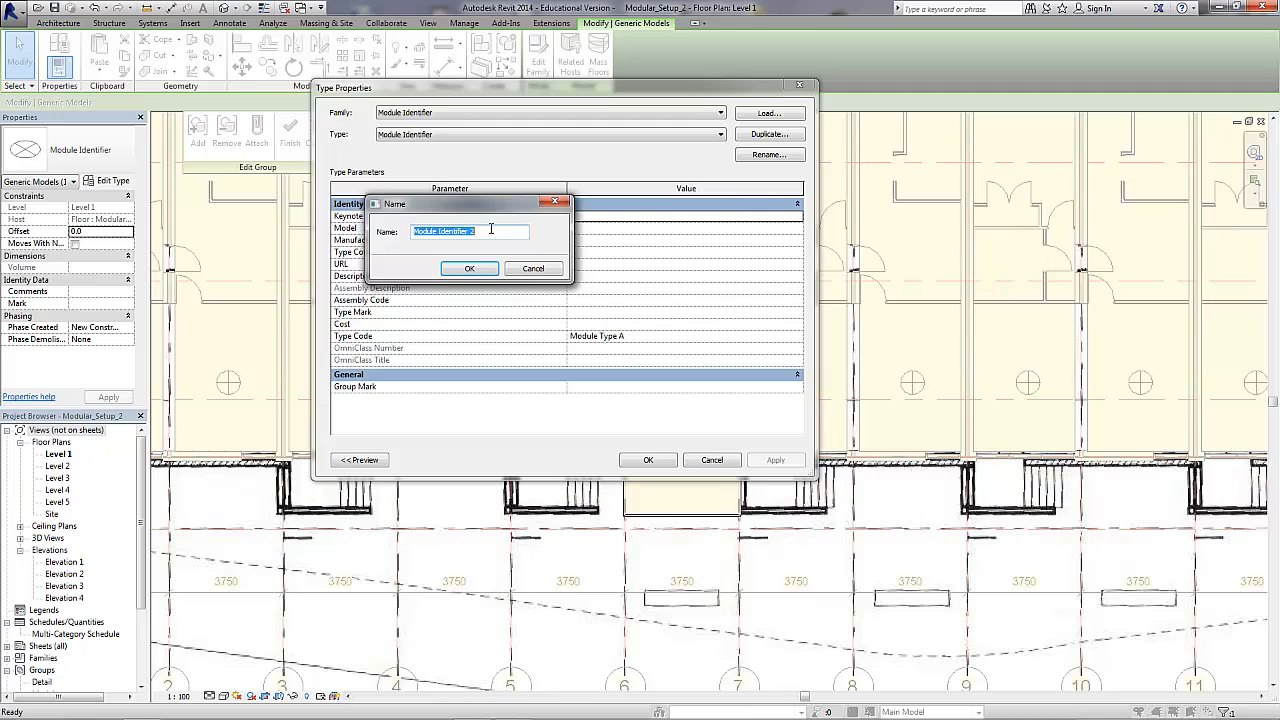
pyautogui.write('Module Type B_Bal')
pyautogui.click(469, 268)
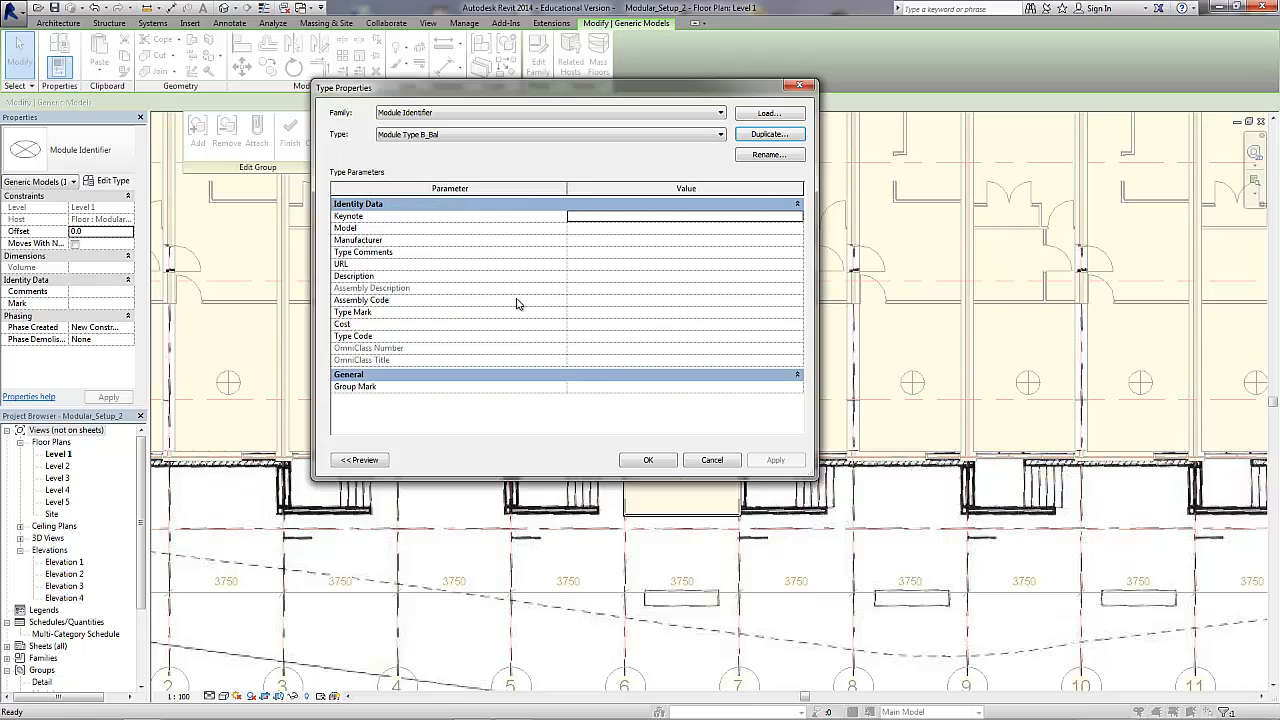
# Step: Set the Module Type B_Bal type's Type Code to Module Type B_Balcony and finish editing the group
pyautogui.click(777, 337)
pyautogui.click(799, 341)
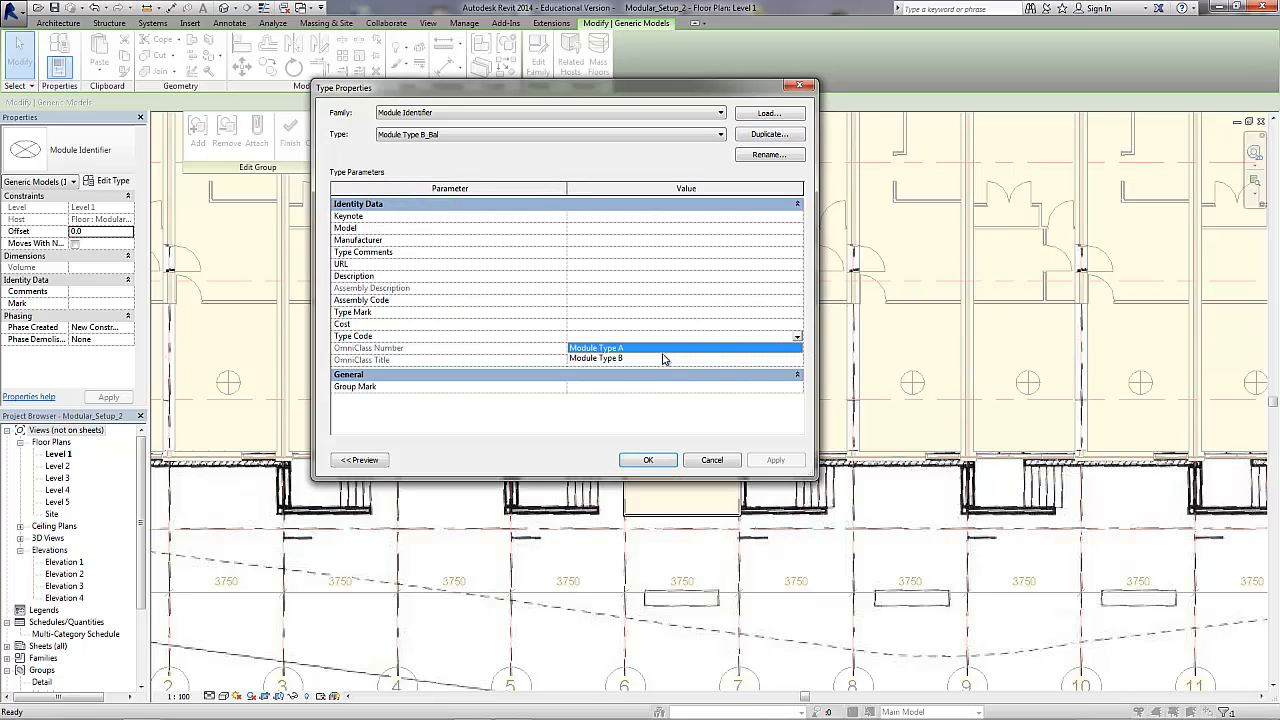
pyautogui.click(656, 358)
pyautogui.click(652, 338)
pyautogui.click(652, 336)
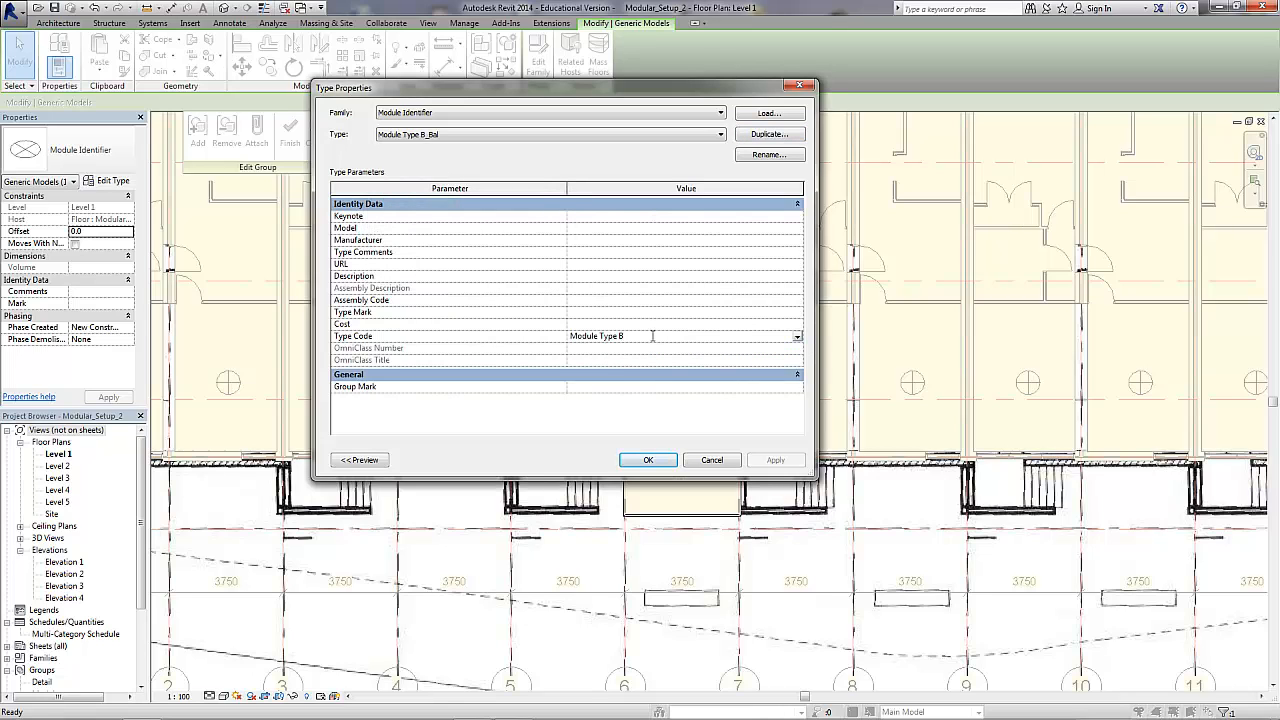
pyautogui.write('_Balcony')
pyautogui.click(649, 461)
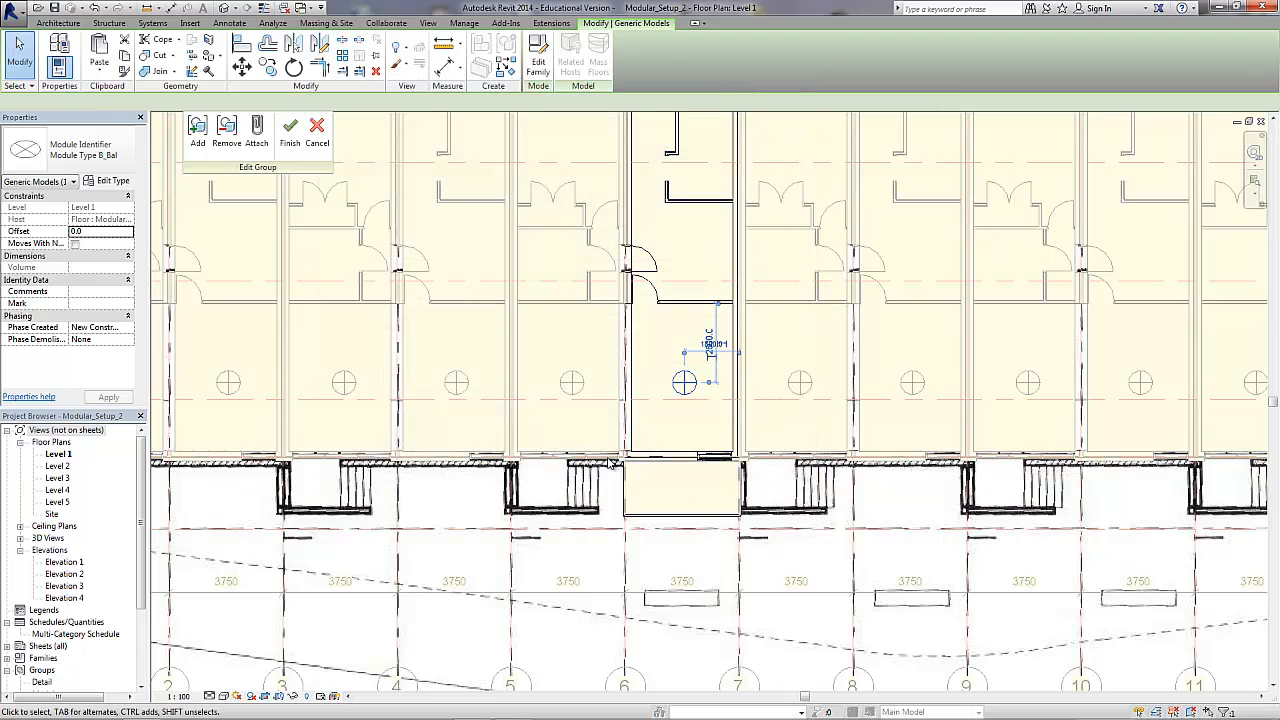
pyautogui.click(290, 132)
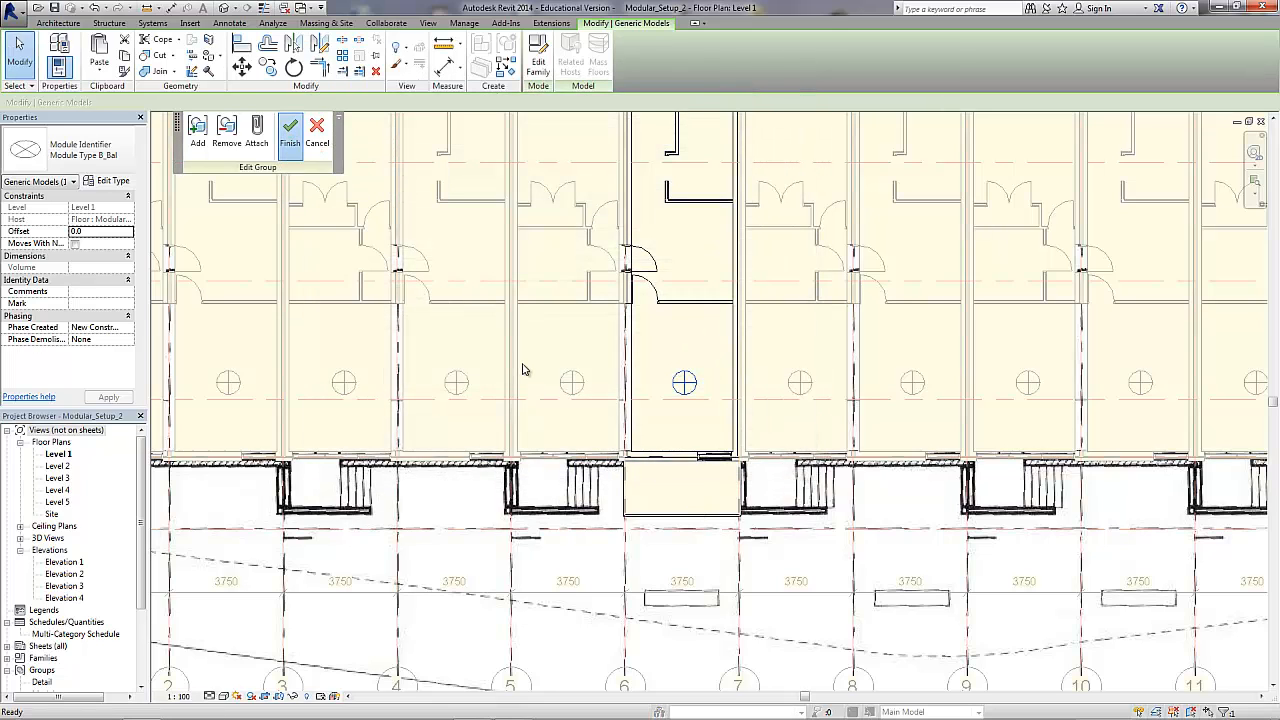
pyautogui.press('Escape')
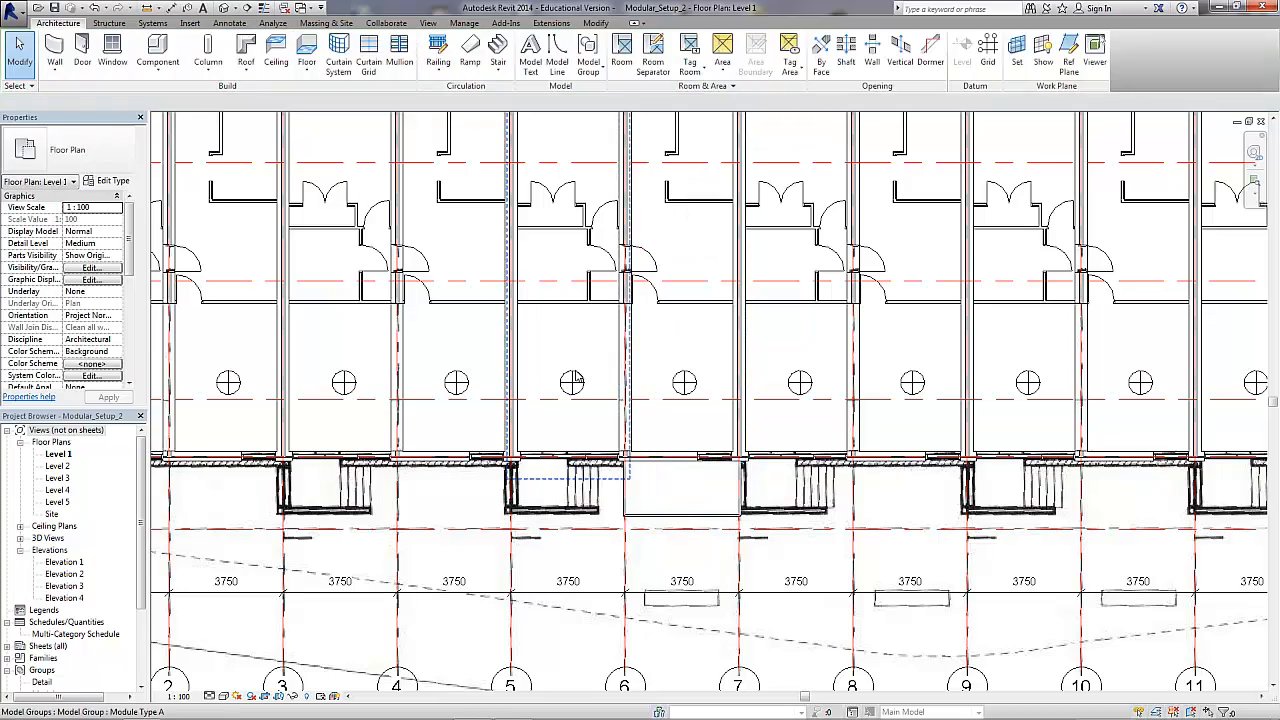
# Step: Create a new multi-category schedule with the default name Multi-Category Schedule 2 and the New Construction phase
pyautogui.scroll(-4, 280, 415)
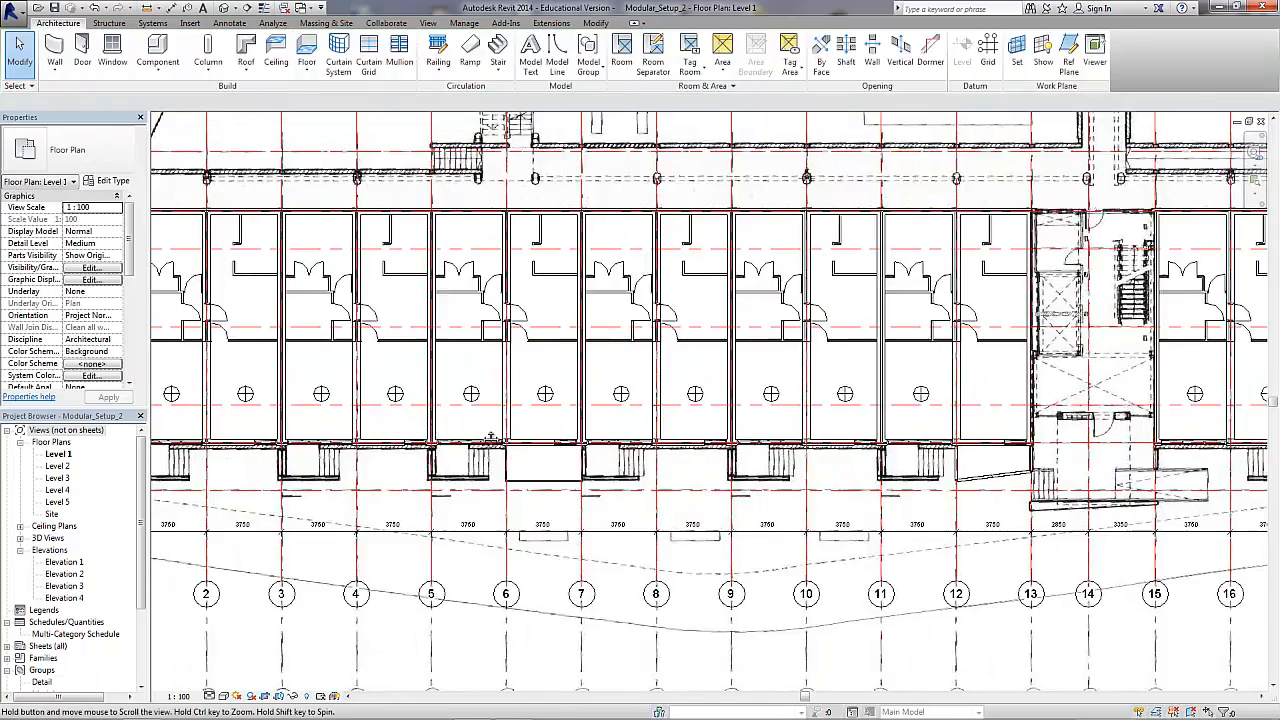
pyautogui.moveTo(490, 437); pyautogui.dragTo(663, 437, button='middle')
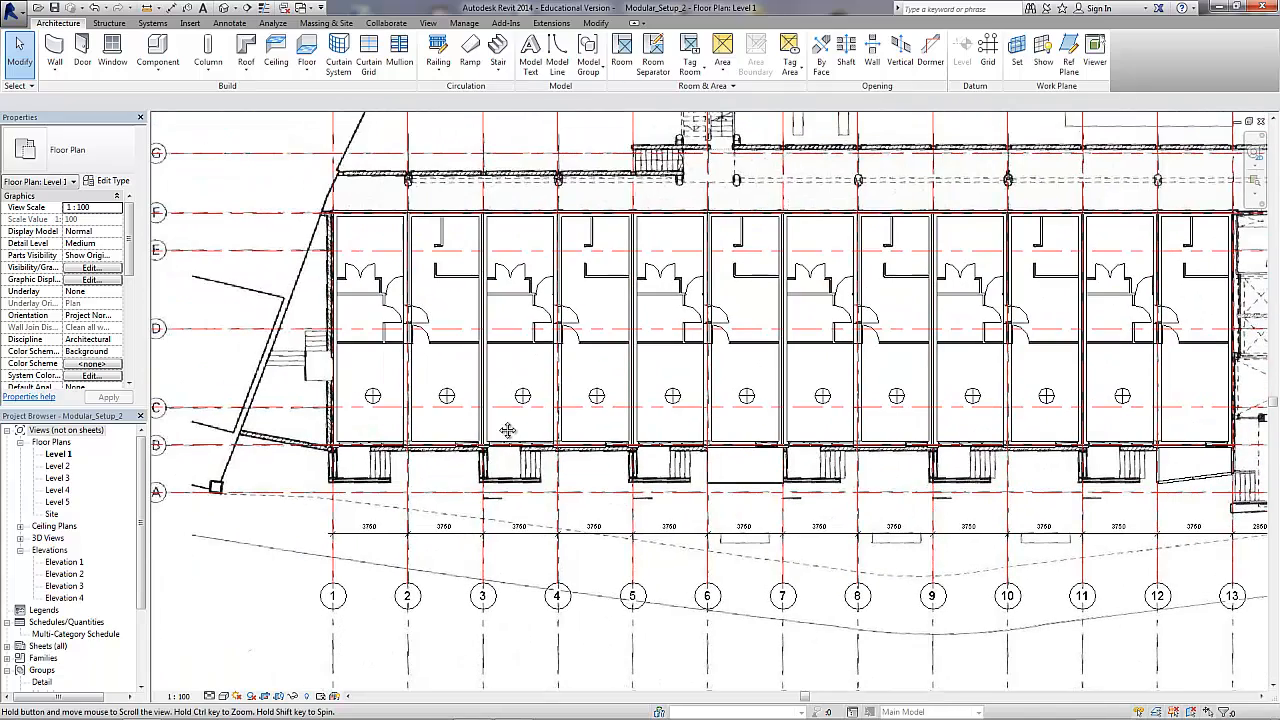
pyautogui.rightClick(62, 623)
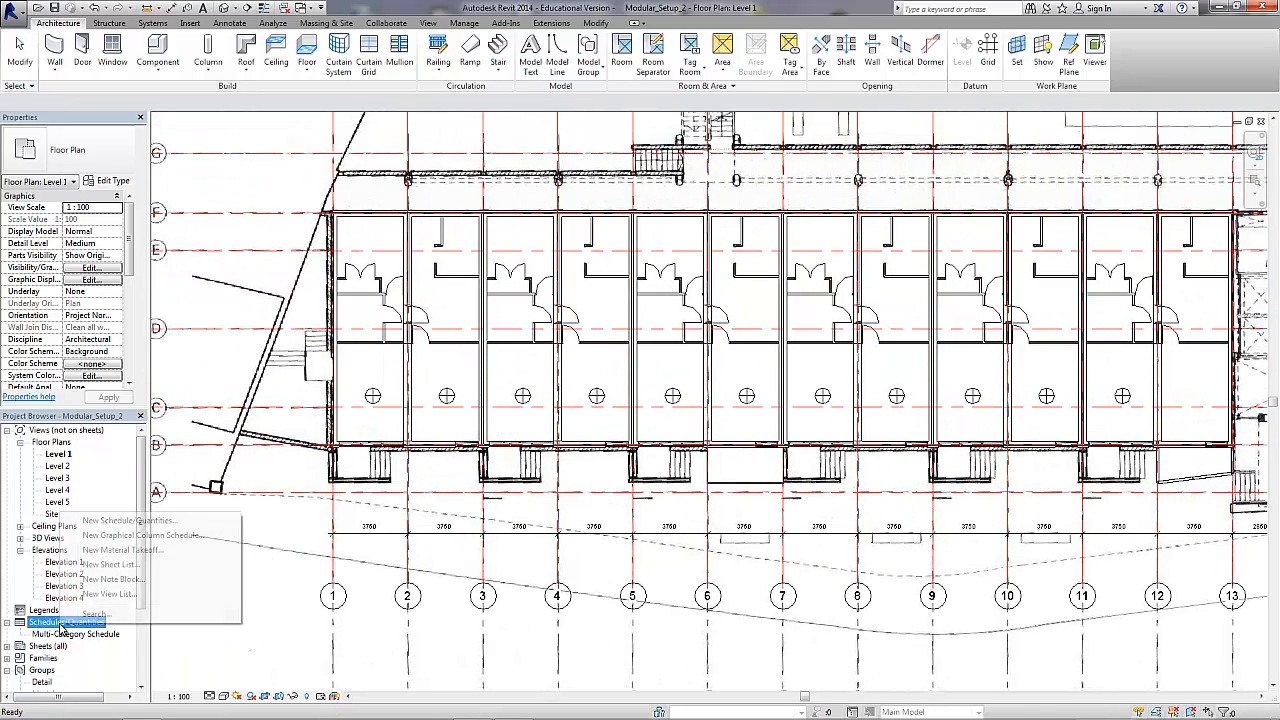
pyautogui.click(113, 522)
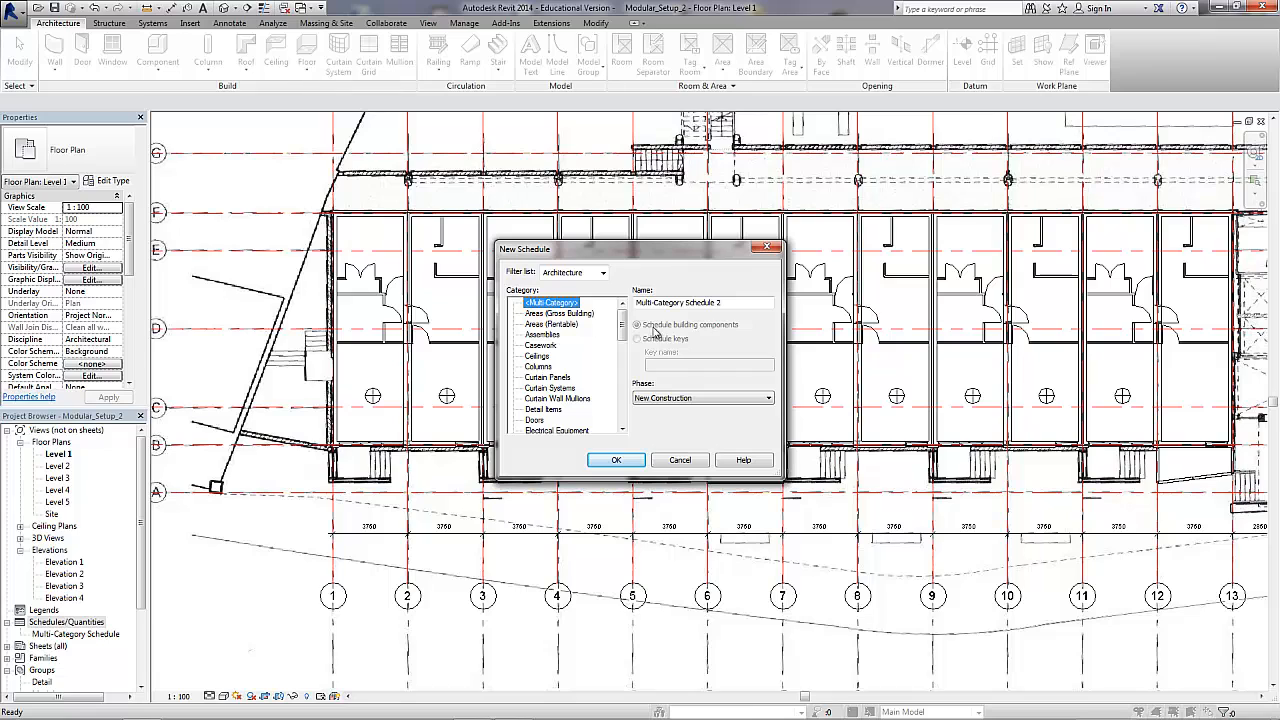
pyautogui.click(632, 463)
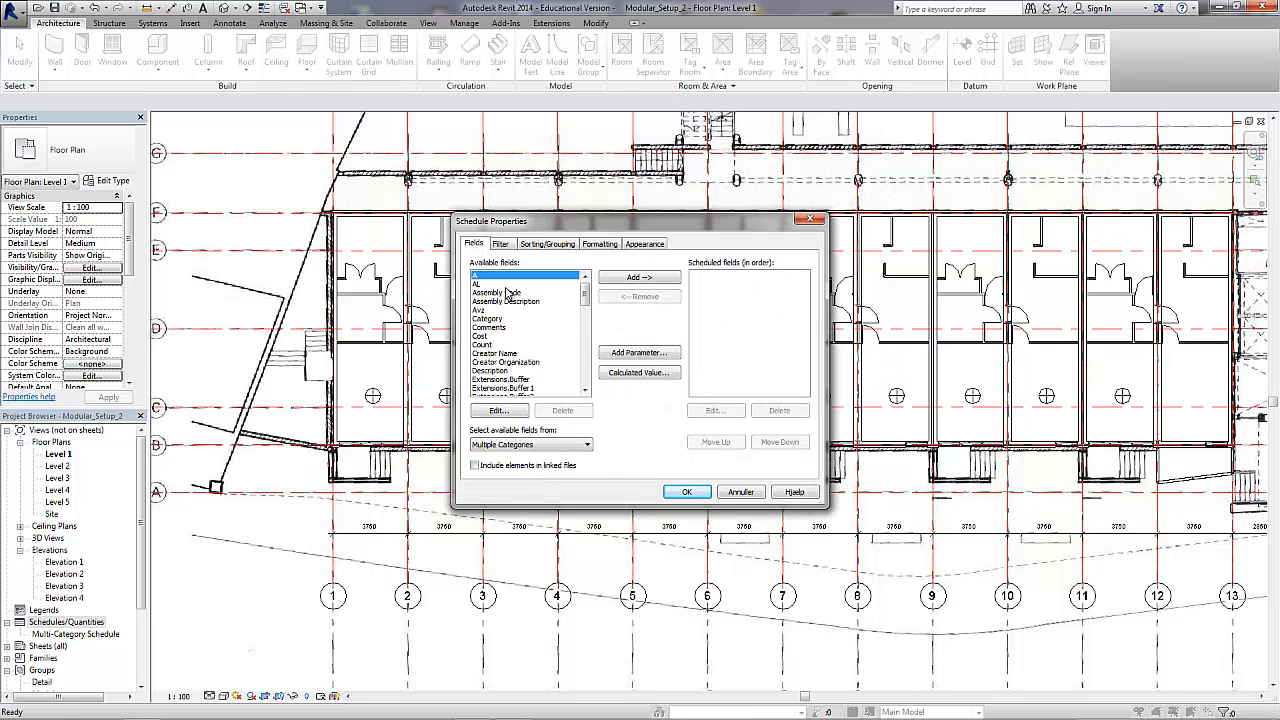
# Step: Add the Count, Level and Type Code fields to the schedule, in that order
pyautogui.doubleClick(563, 345)
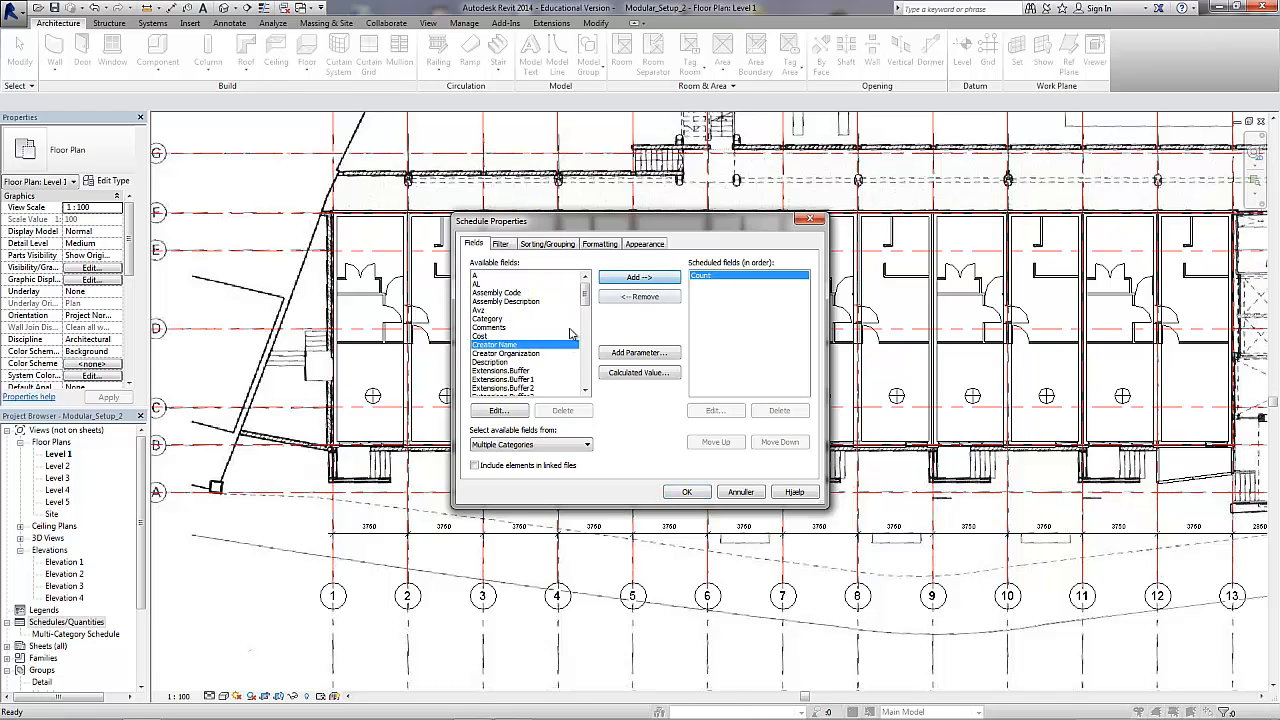
pyautogui.moveTo(584, 294); pyautogui.dragTo(584, 347)
pyautogui.click(490, 362)
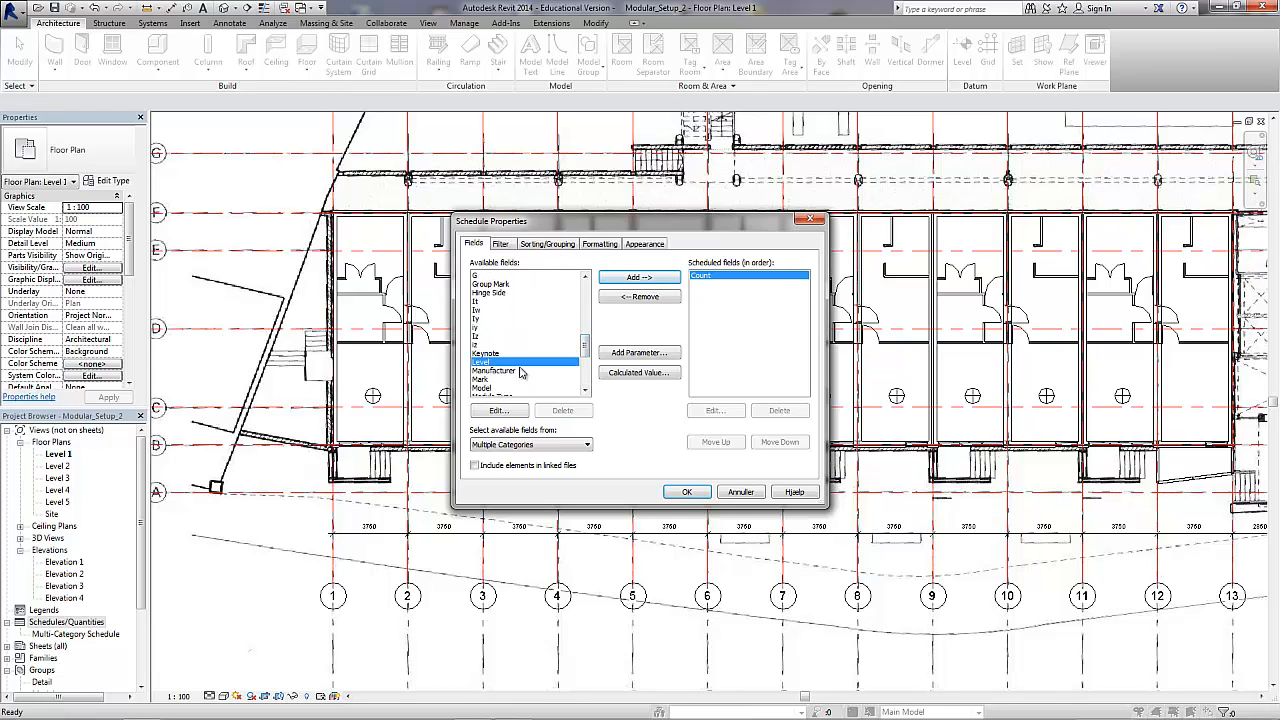
pyautogui.click(639, 277)
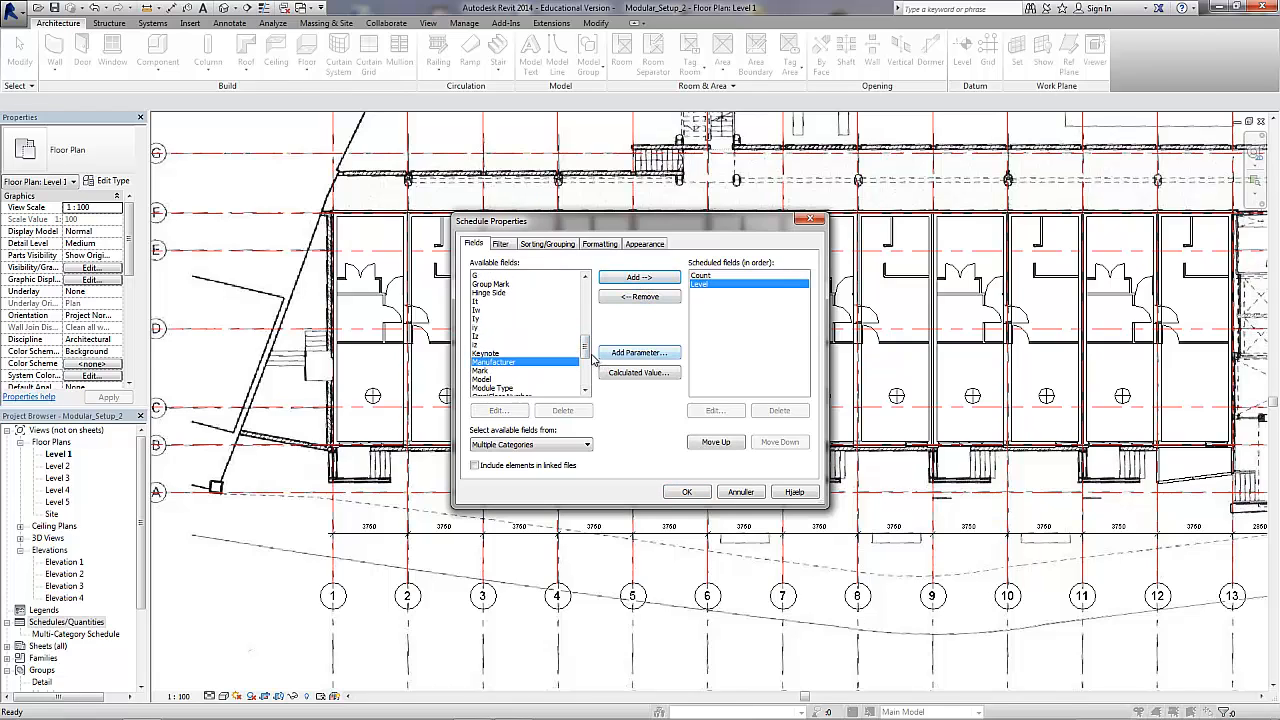
pyautogui.moveTo(586, 356); pyautogui.dragTo(586, 373)
pyautogui.click(508, 362)
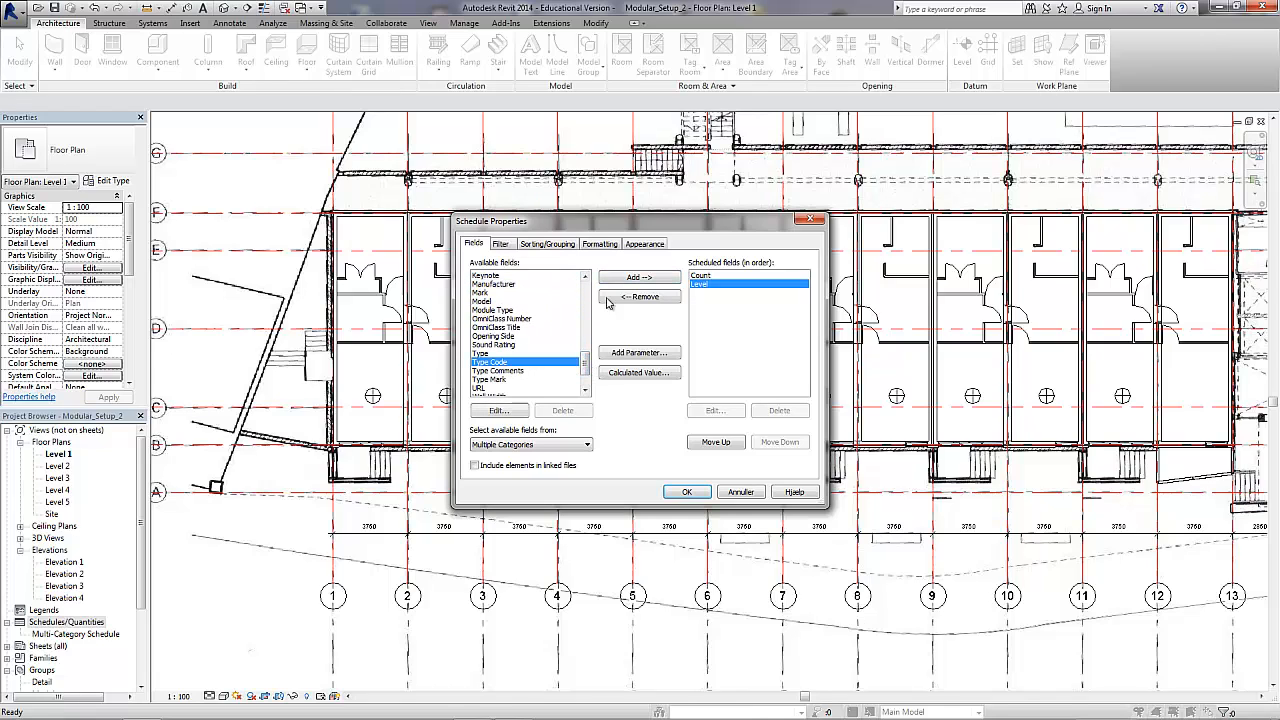
pyautogui.click(639, 277)
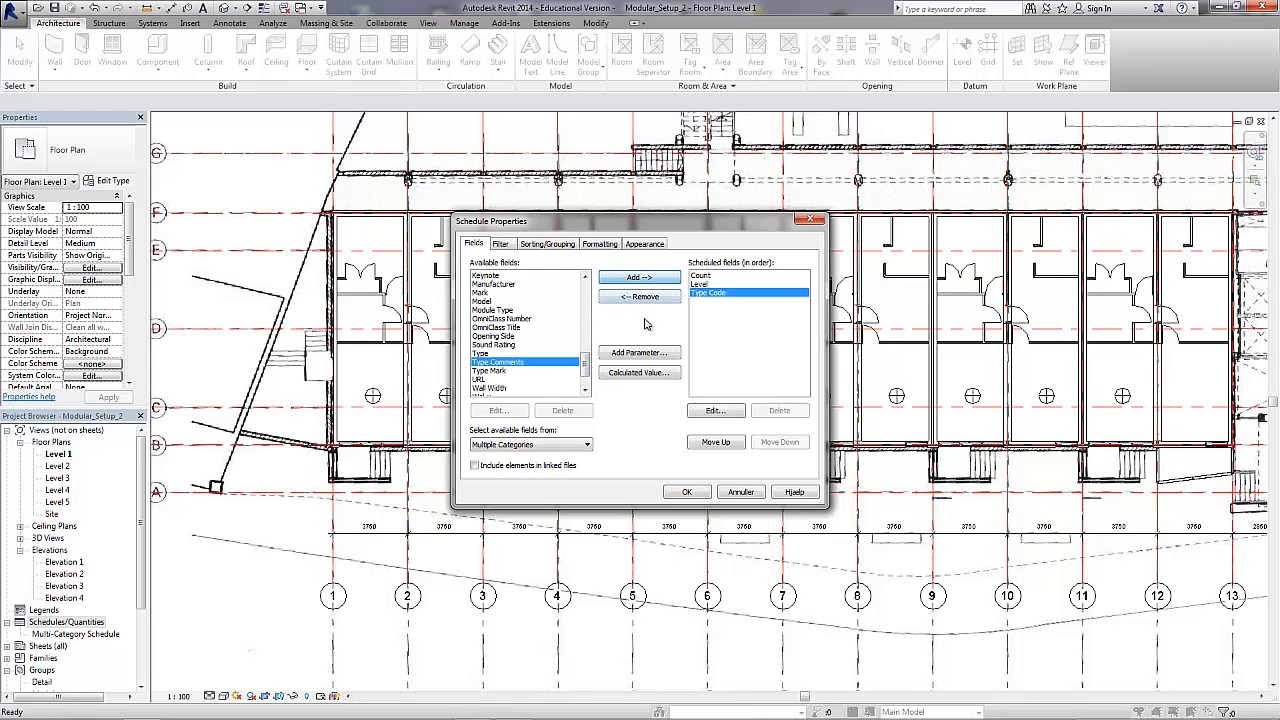
pyautogui.click(502, 244)
pyautogui.click(652, 266)
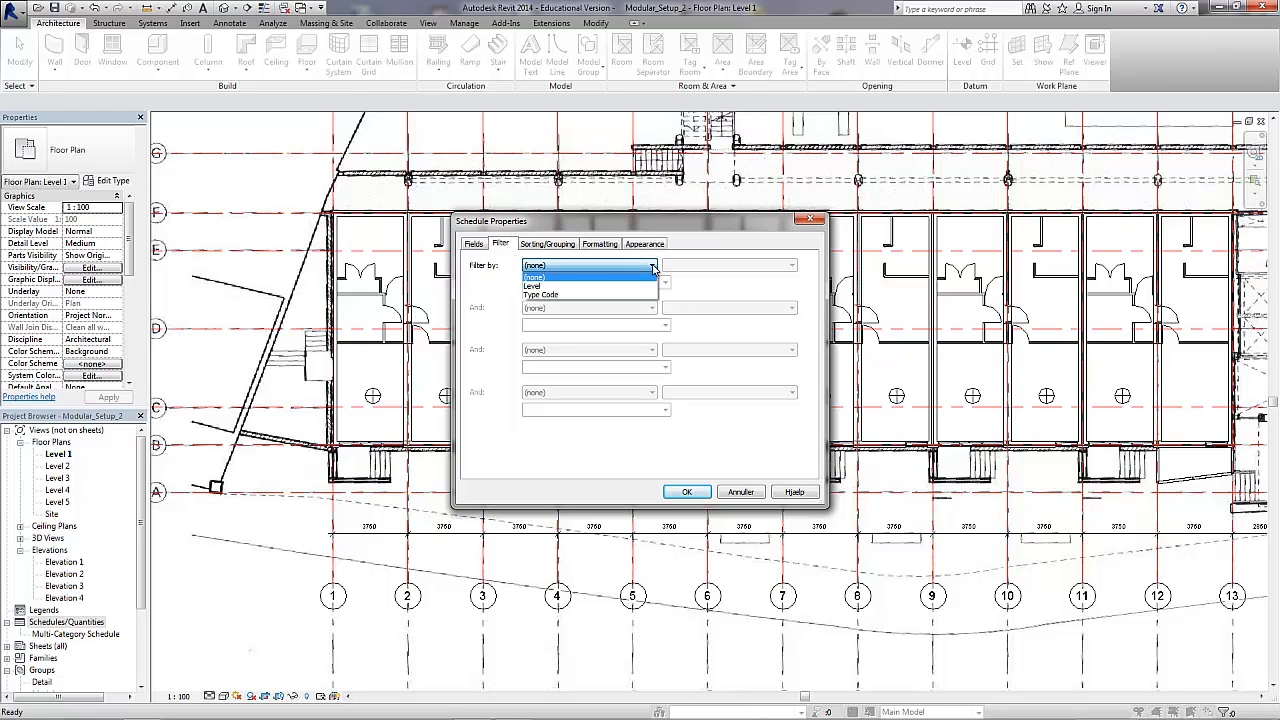
pyautogui.click(560, 287)
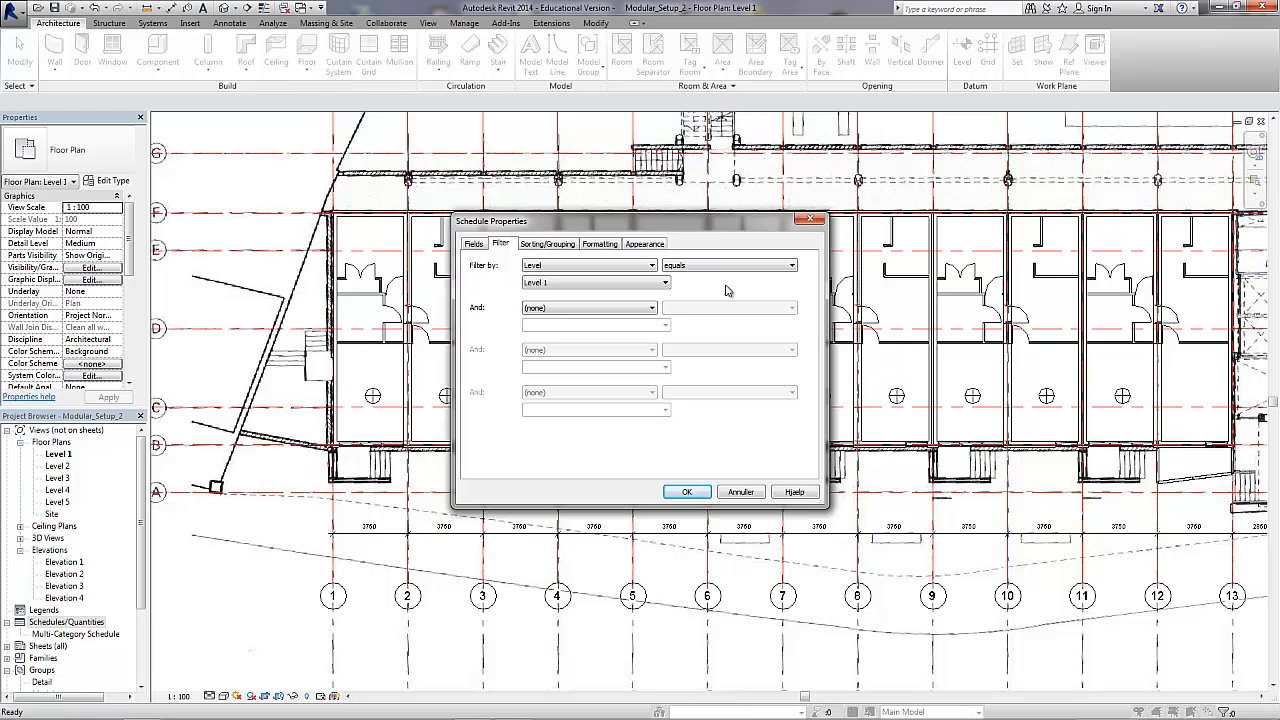
pyautogui.click(652, 266)
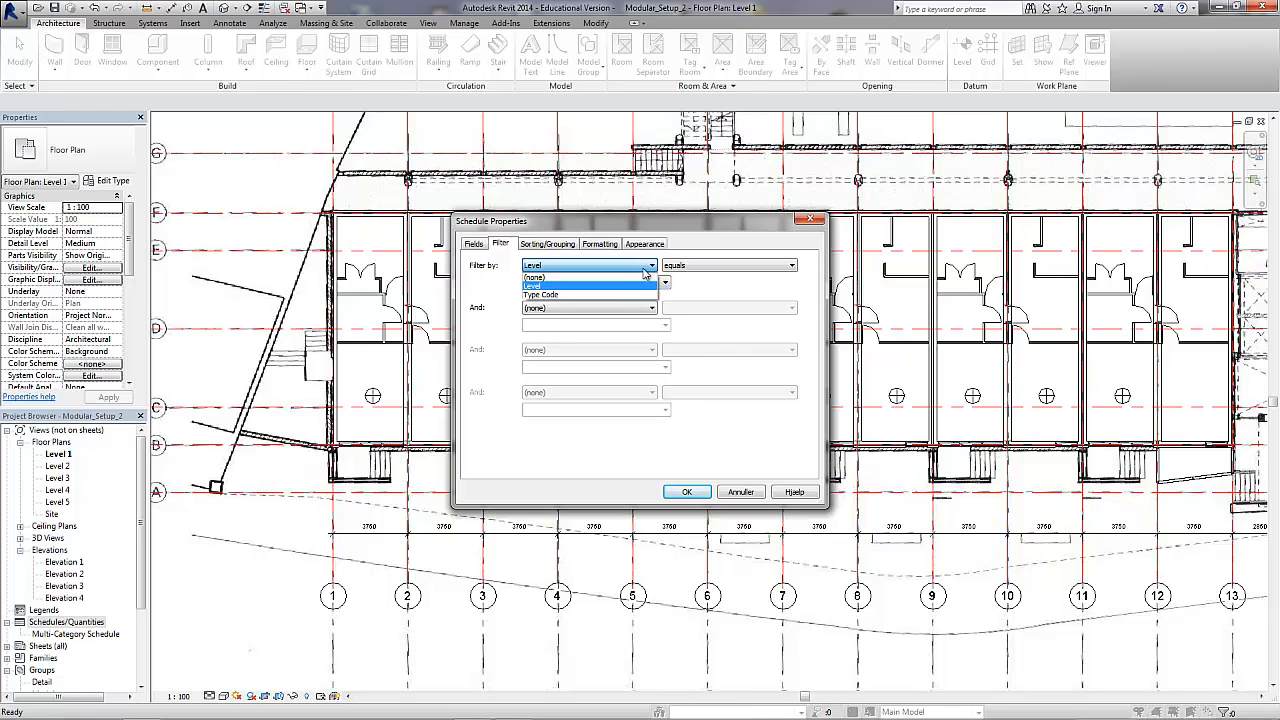
pyautogui.click(645, 277)
# Step: Filter the schedule to elements whose Type Code begins with Module
pyautogui.click(652, 266)
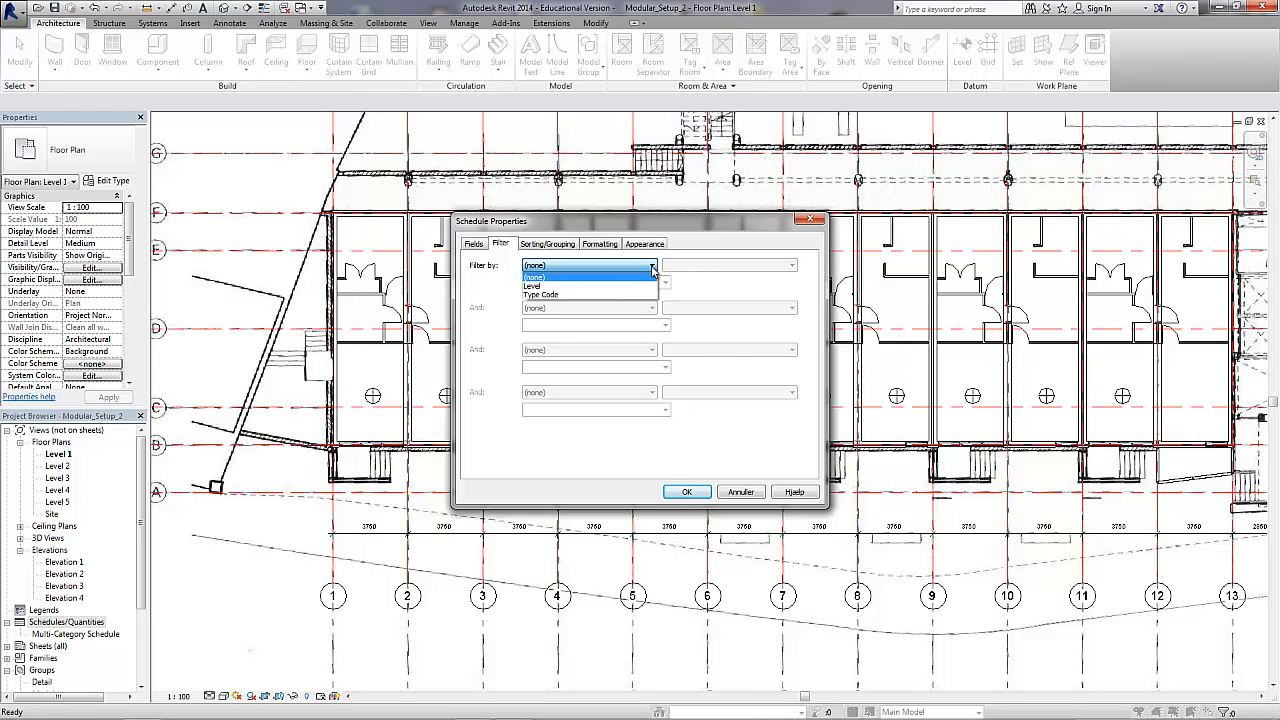
pyautogui.click(618, 295)
pyautogui.click(788, 266)
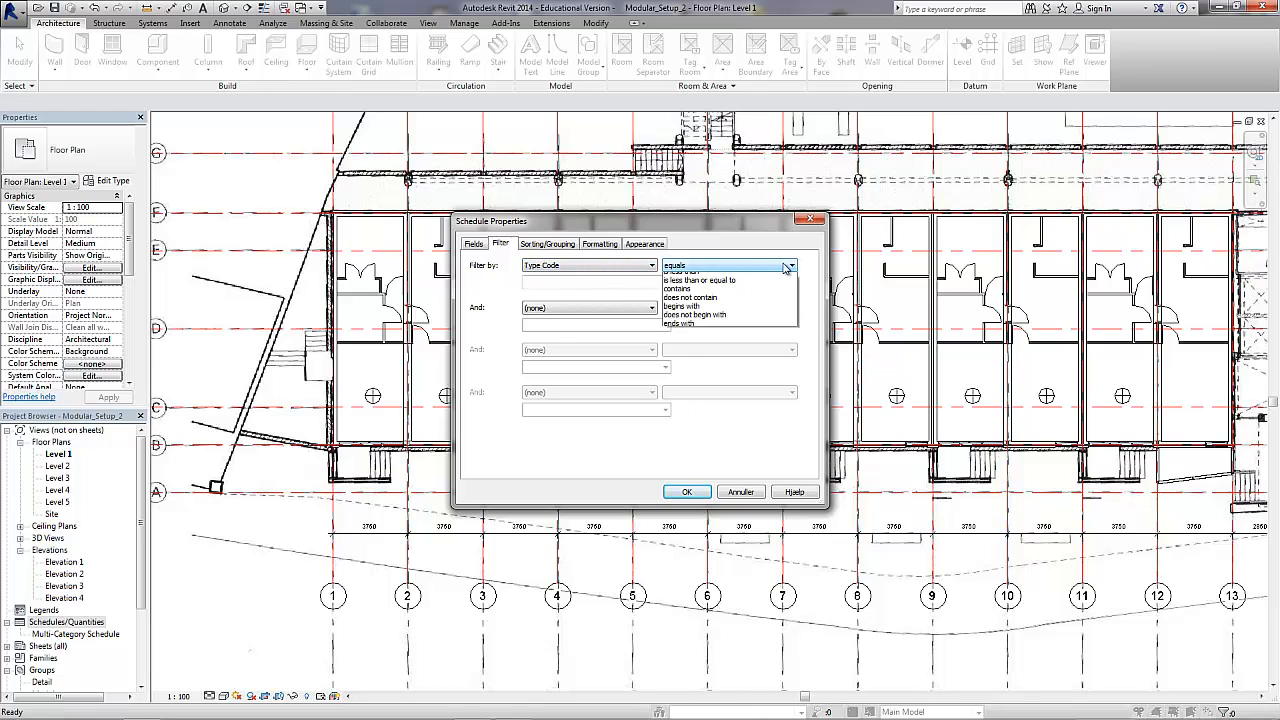
pyautogui.click(685, 353)
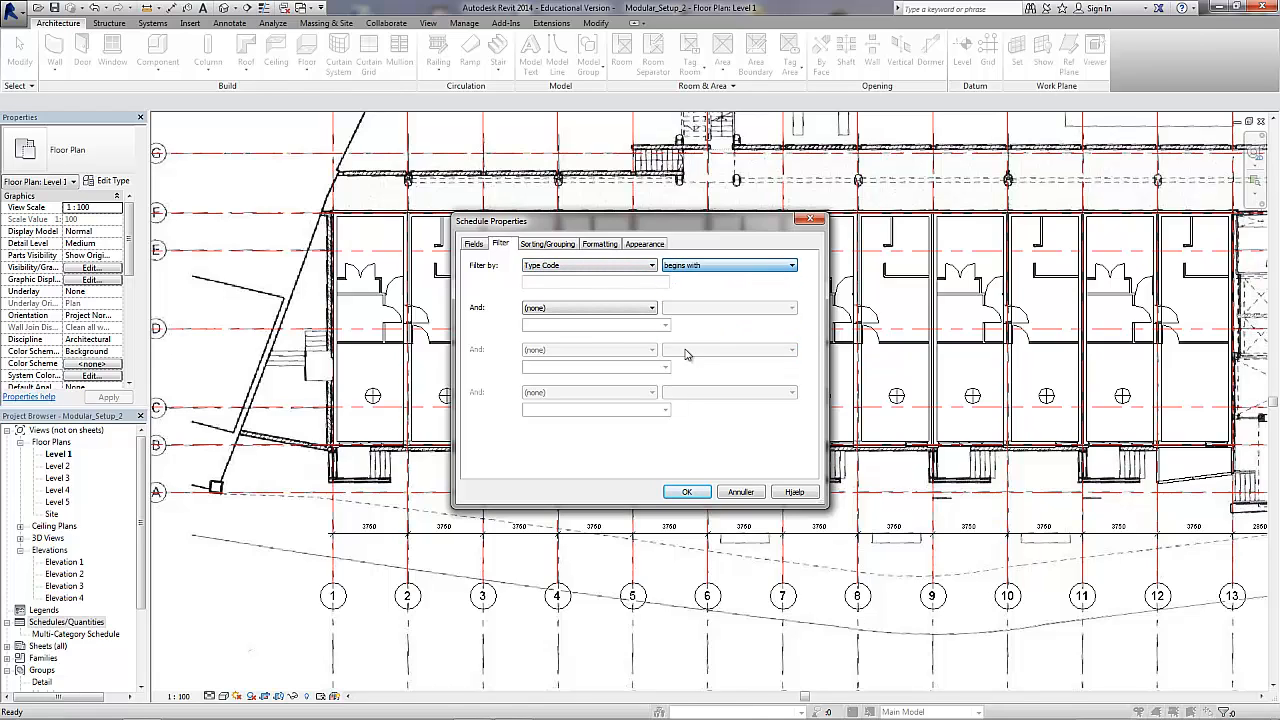
pyautogui.click(600, 283)
pyautogui.write('Module')
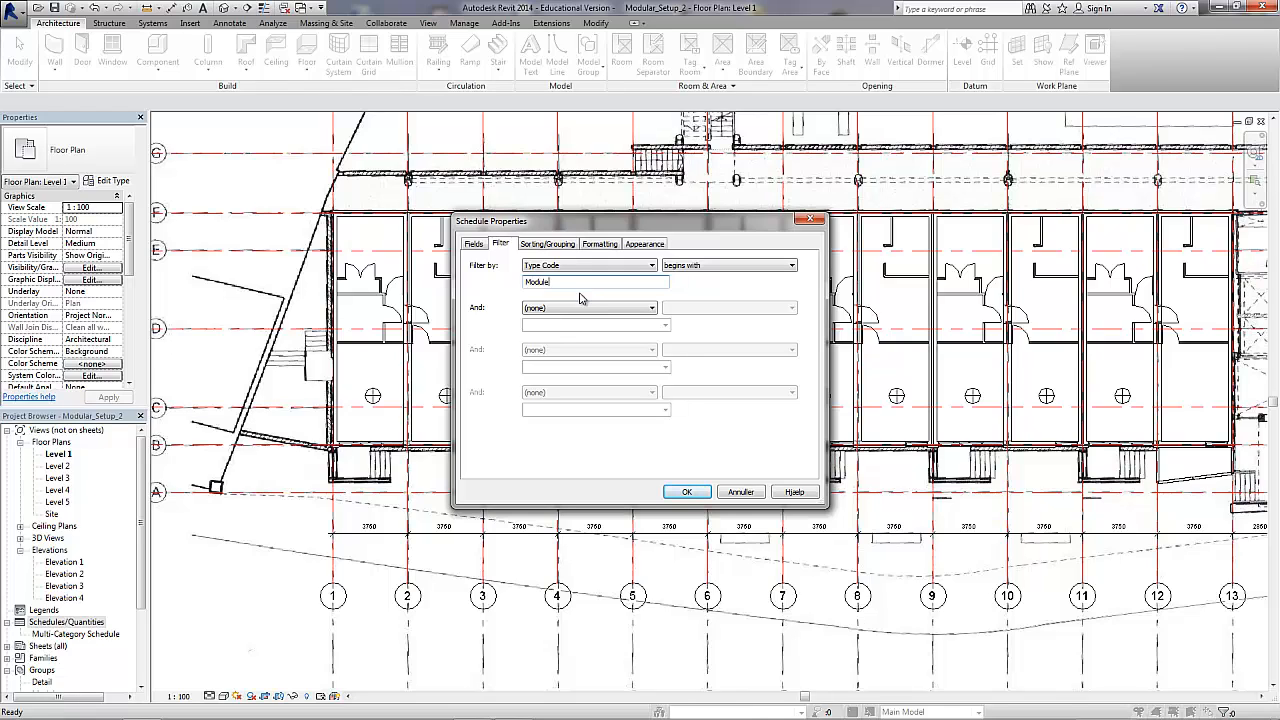
# Step: Sort the schedule by Level and then by Type Code, with grand totals showing title, count and totals
pyautogui.click(535, 246)
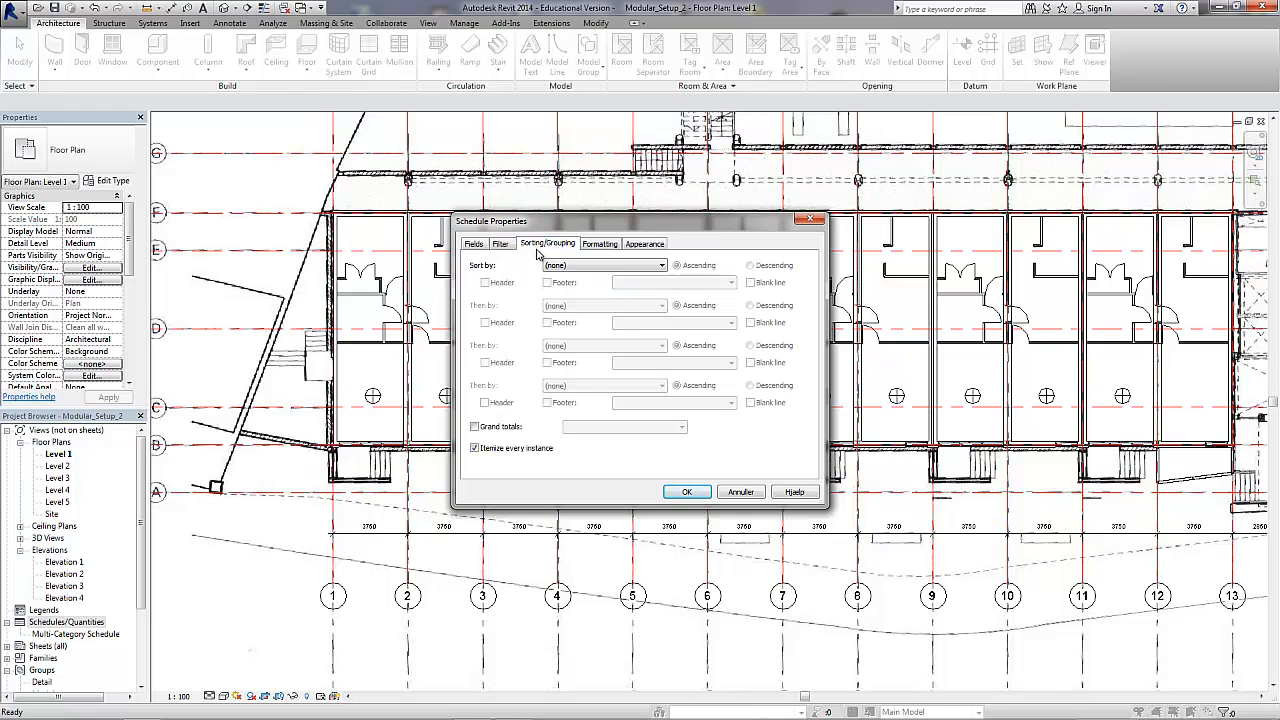
pyautogui.click(476, 427)
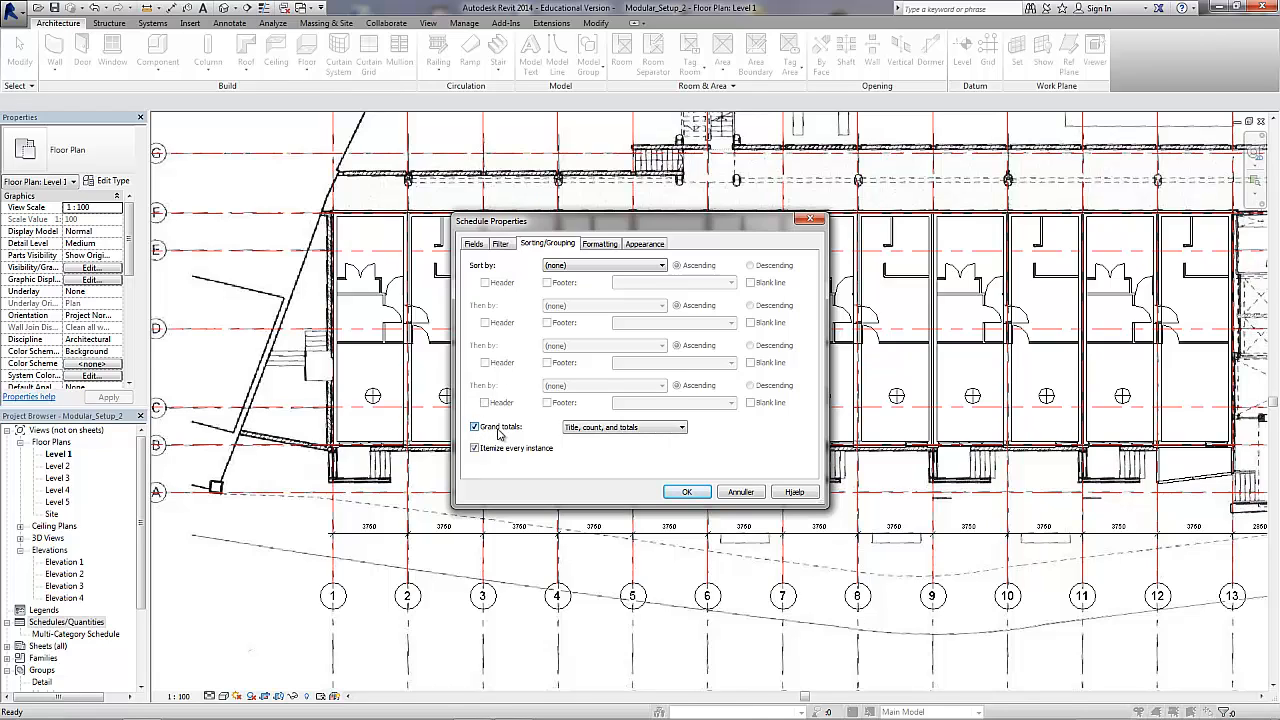
pyautogui.click(584, 266)
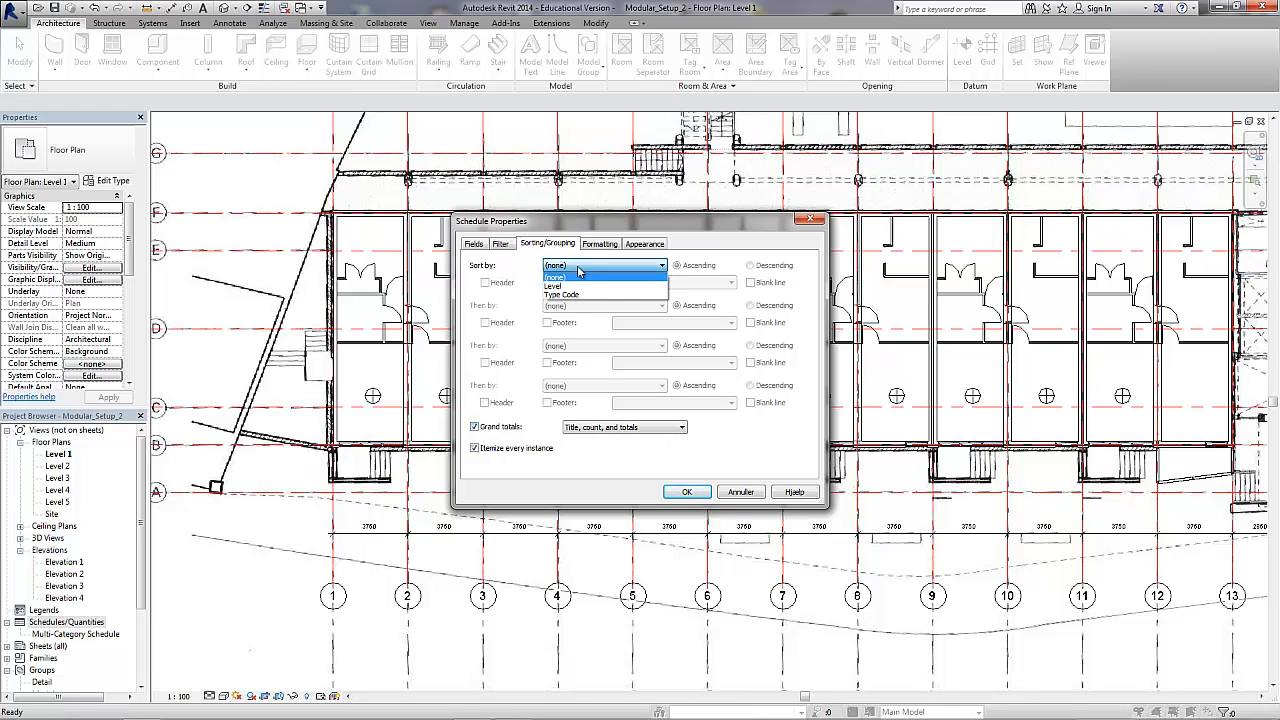
pyautogui.click(560, 286)
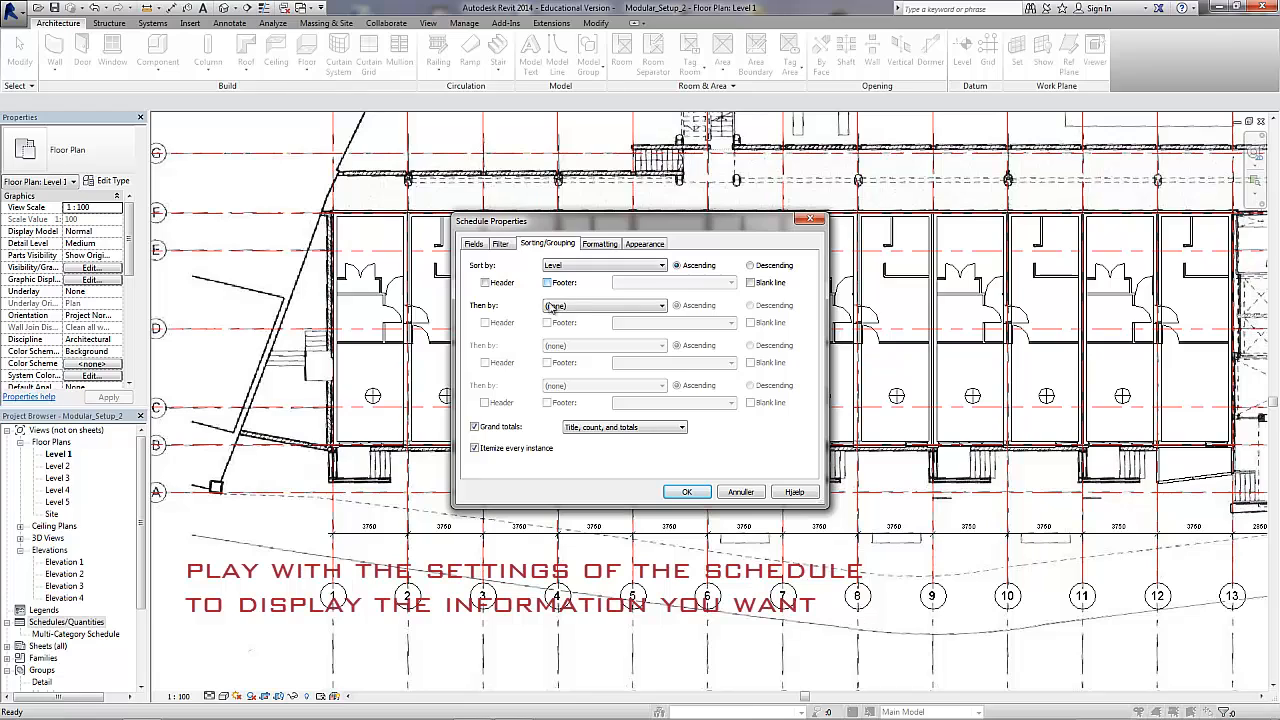
pyautogui.click(574, 308)
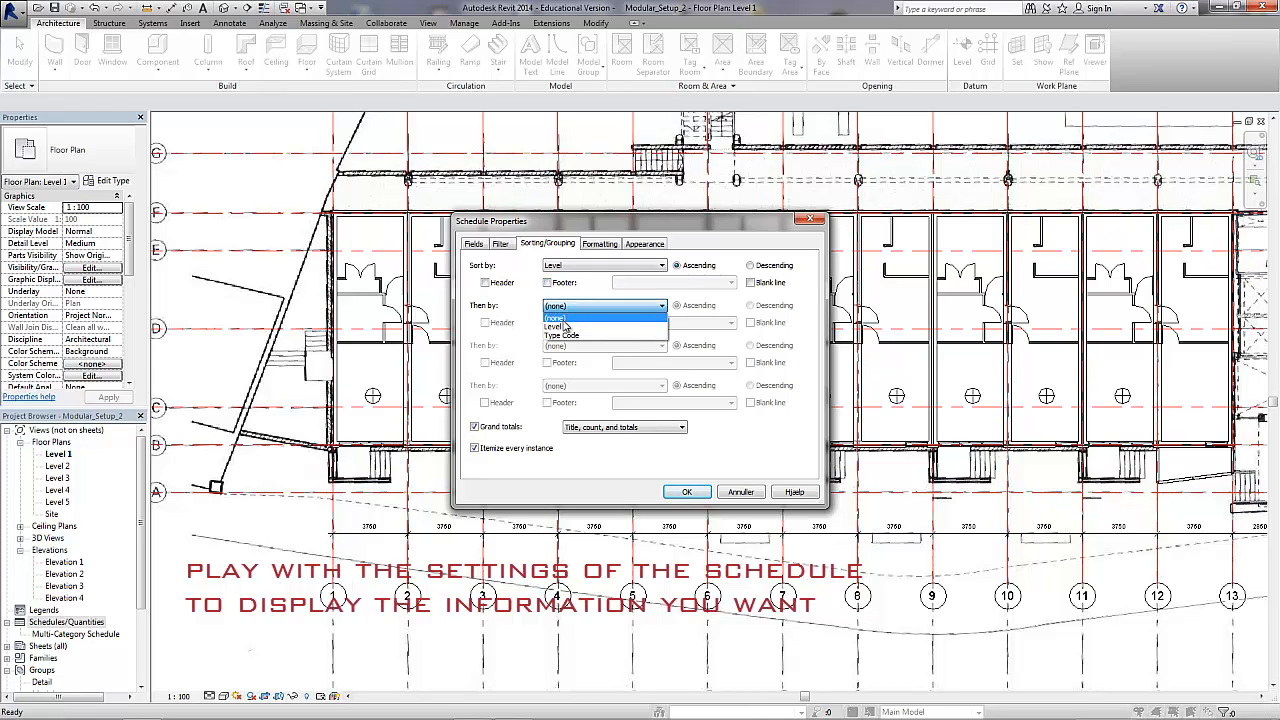
pyautogui.click(568, 336)
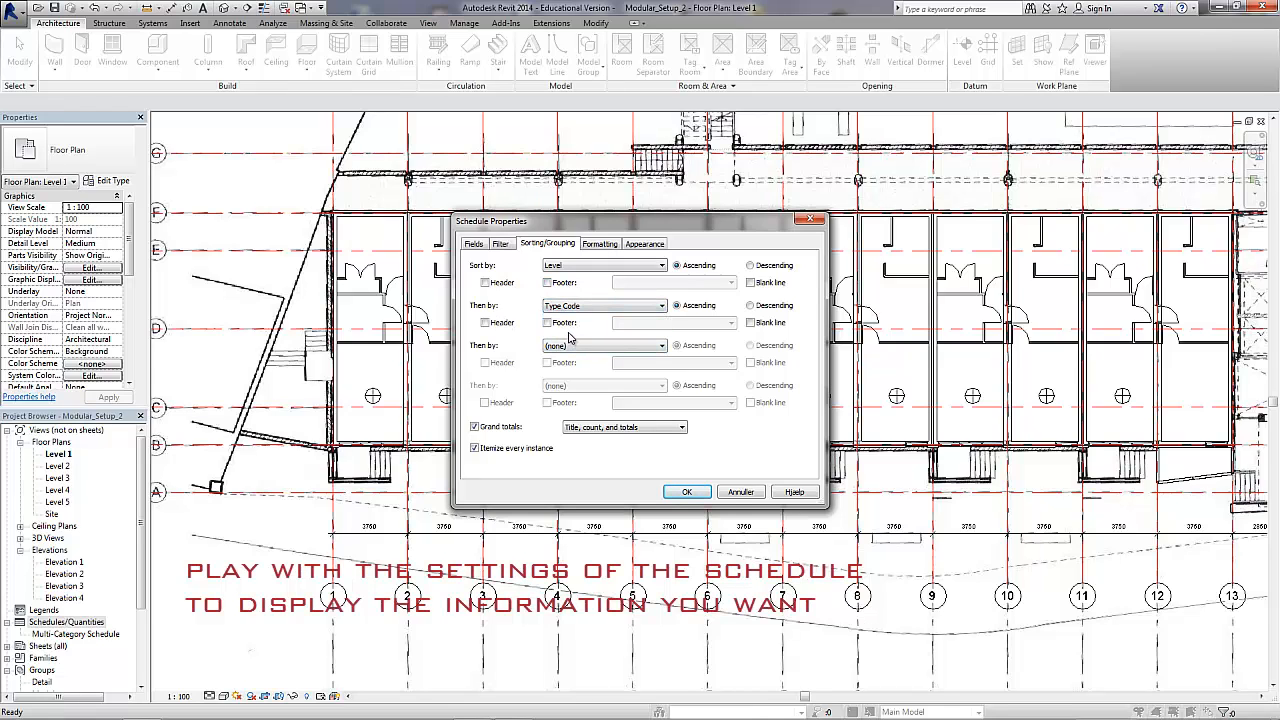
pyautogui.click(669, 495)
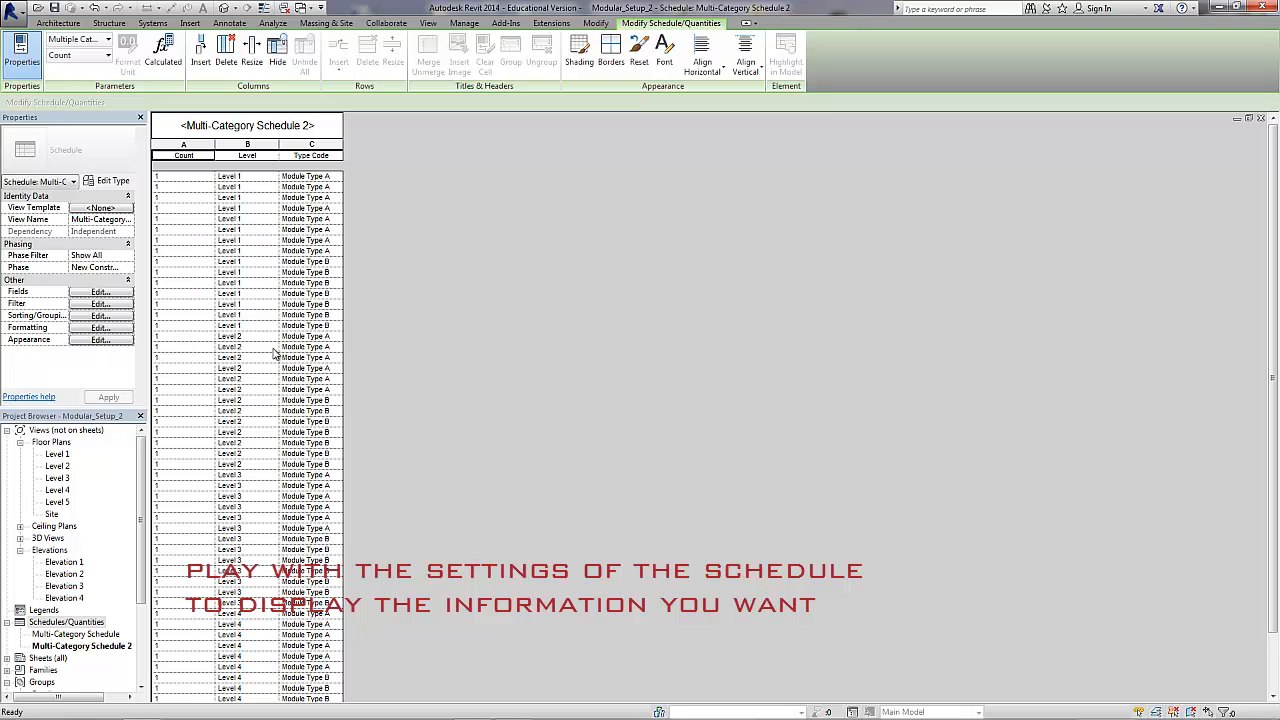
# Step: Format the schedule's Count field as a hidden field with calculated totals
pyautogui.scroll(-3, 312, 430)
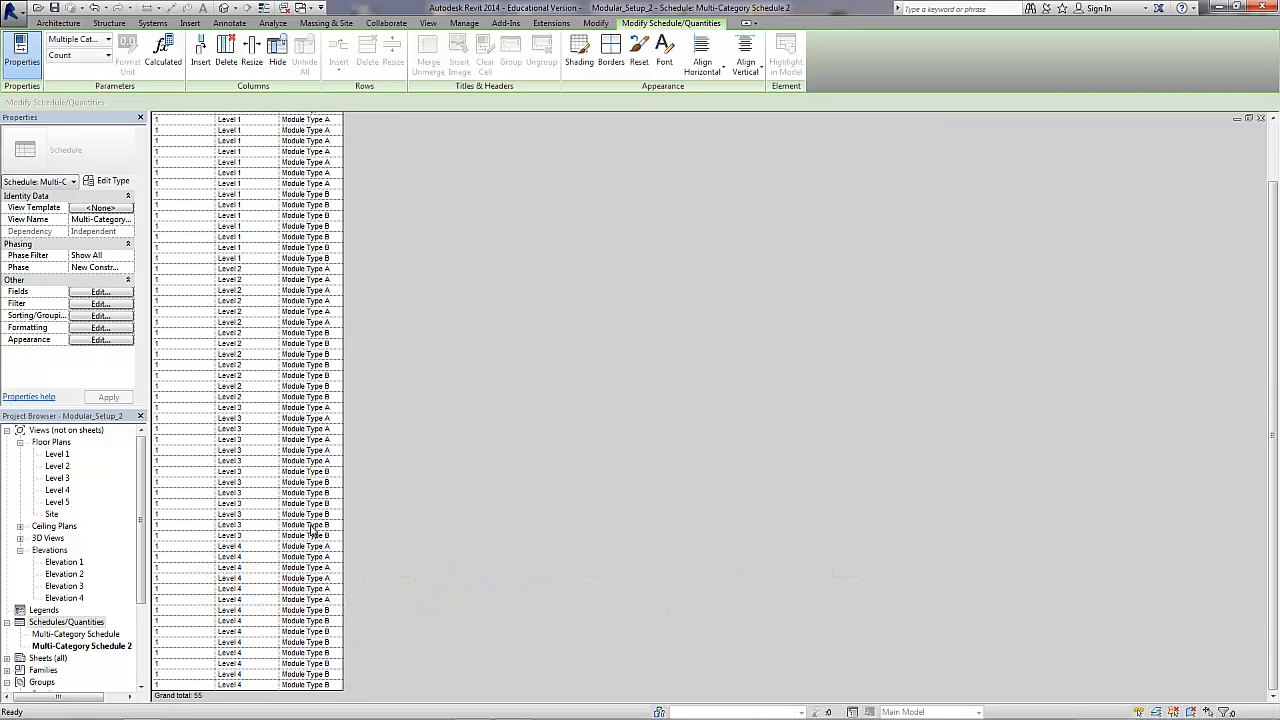
pyautogui.scroll(3, 312, 530)
pyautogui.scroll(-3, 312, 530)
pyautogui.scroll(1, 312, 530)
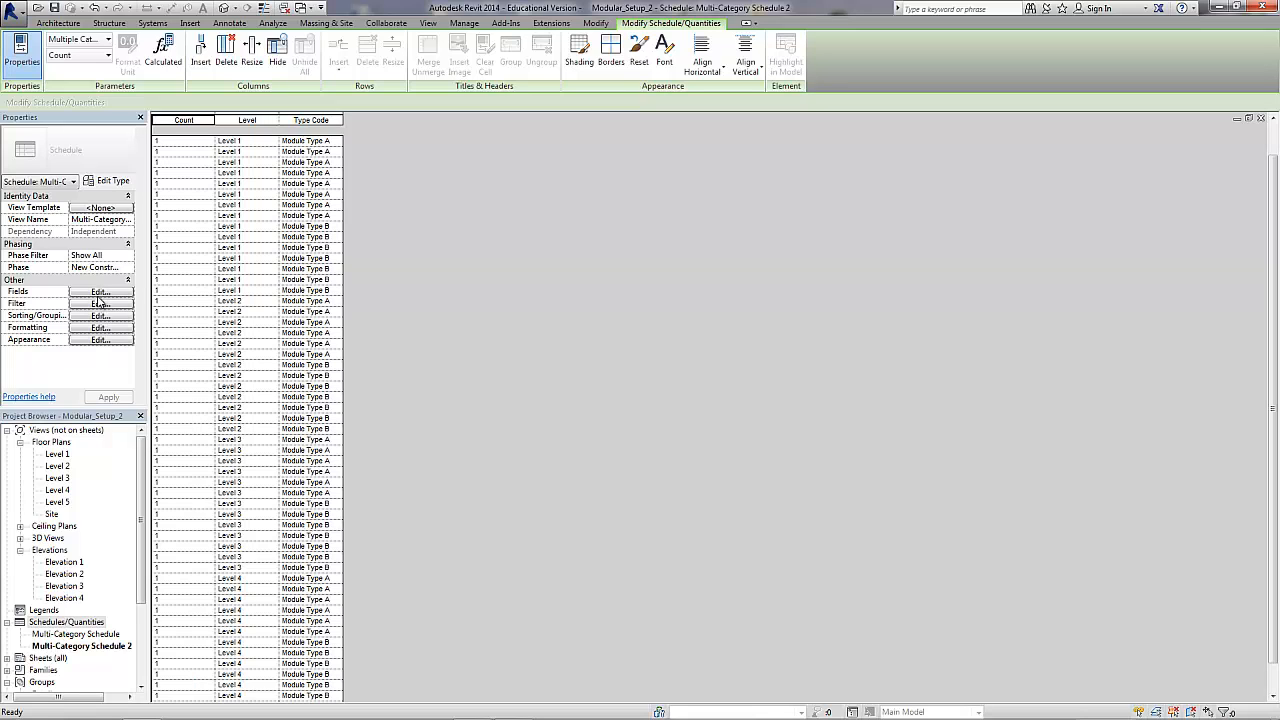
pyautogui.click(100, 316)
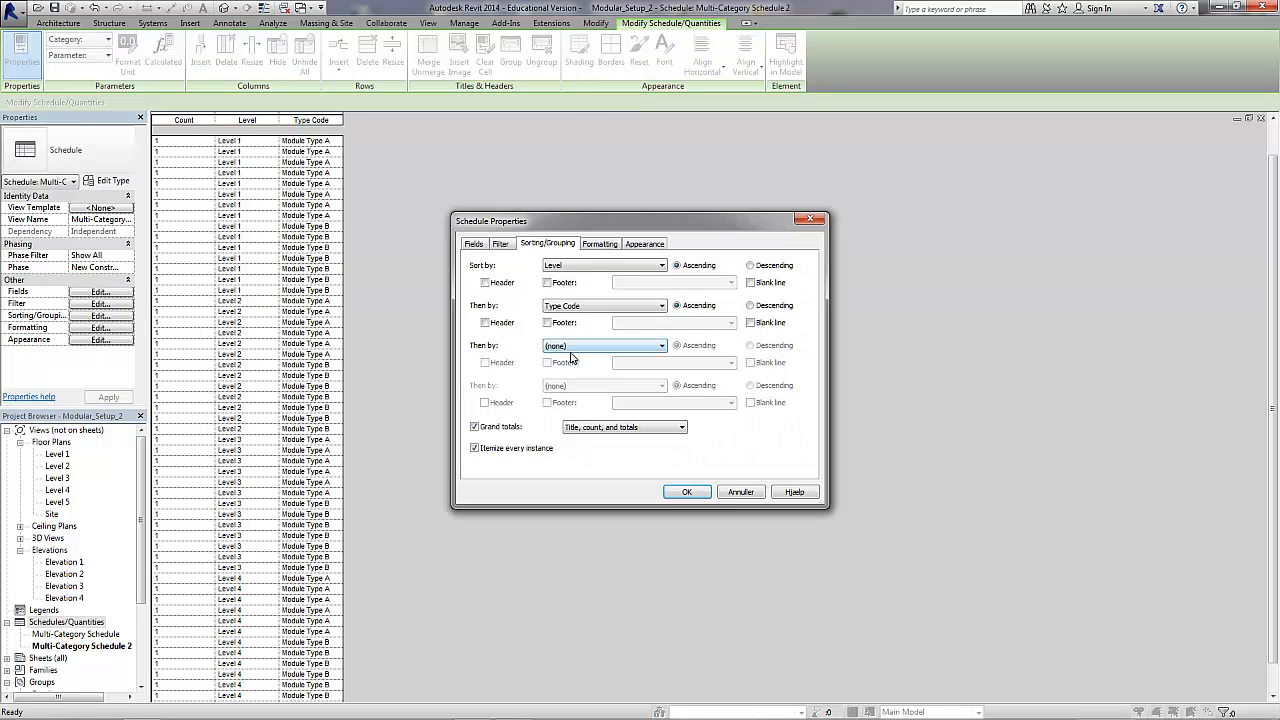
pyautogui.click(599, 244)
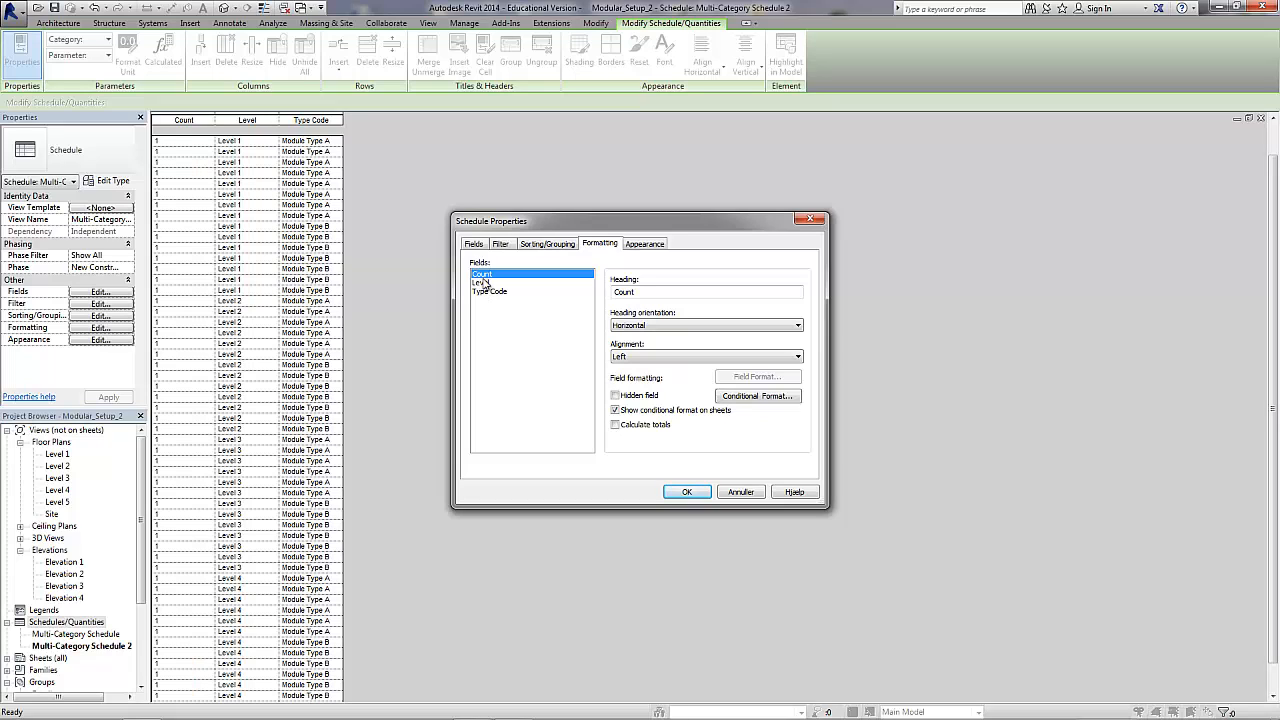
pyautogui.click(616, 425)
pyautogui.click(688, 492)
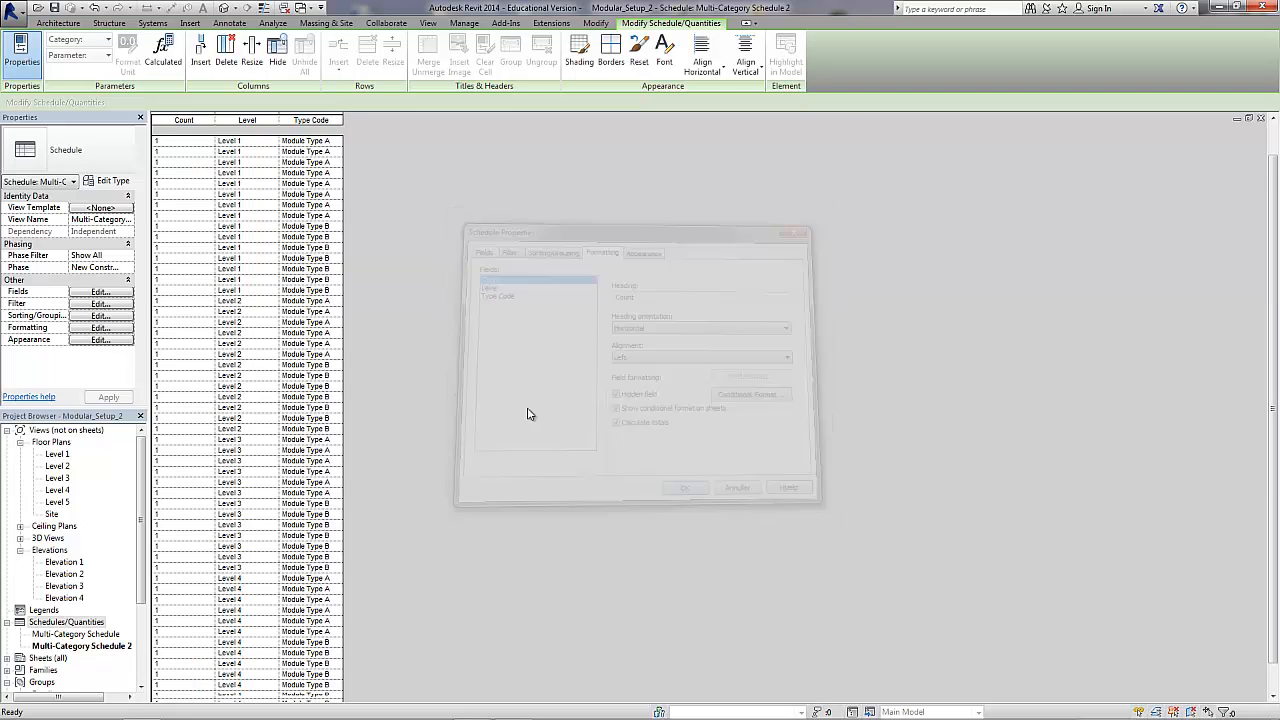
pyautogui.scroll(-1, 338, 383)
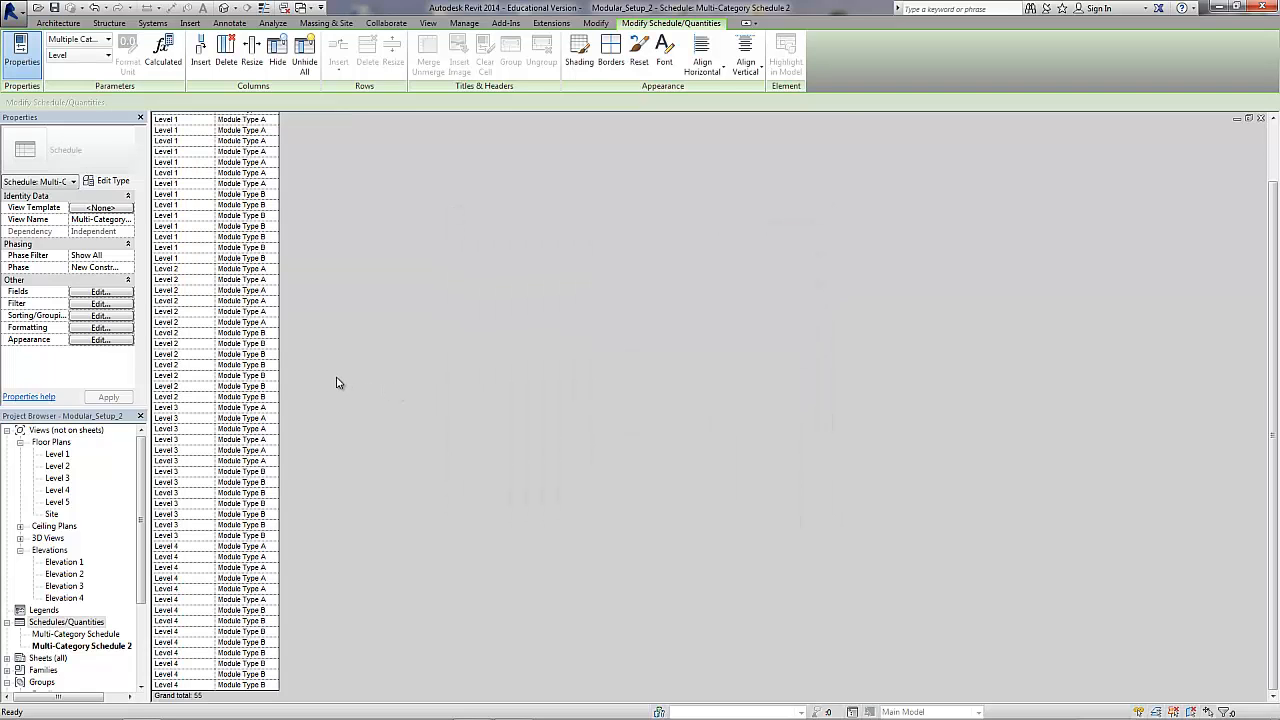
# Step: Format the schedule's Level field as a hidden field
pyautogui.scroll(1, 338, 383)
pyautogui.click(112, 291)
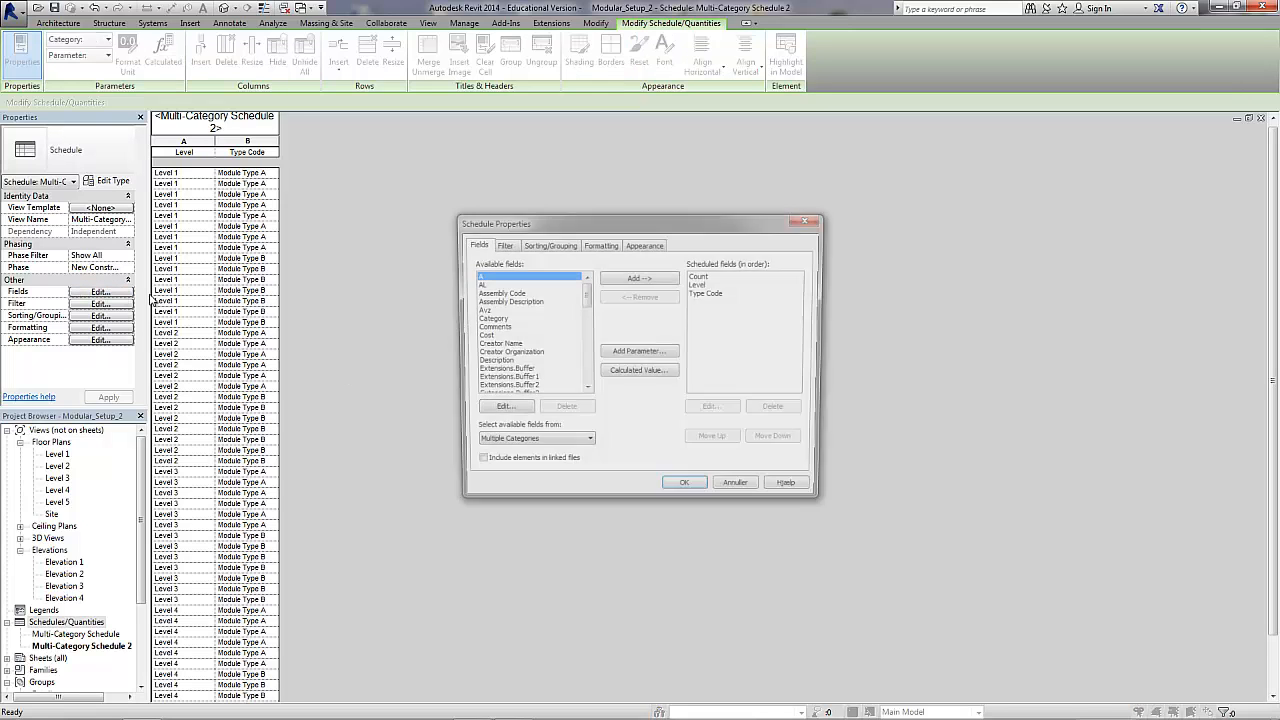
pyautogui.click(591, 245)
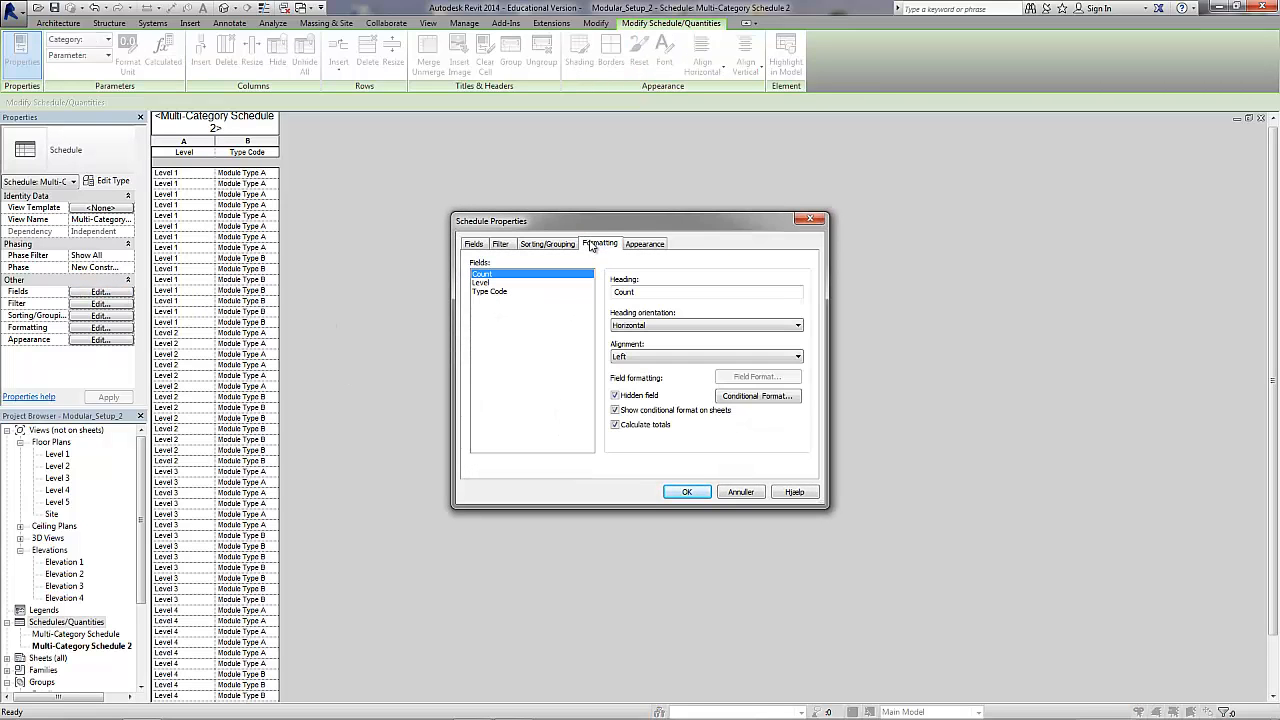
pyautogui.click(481, 283)
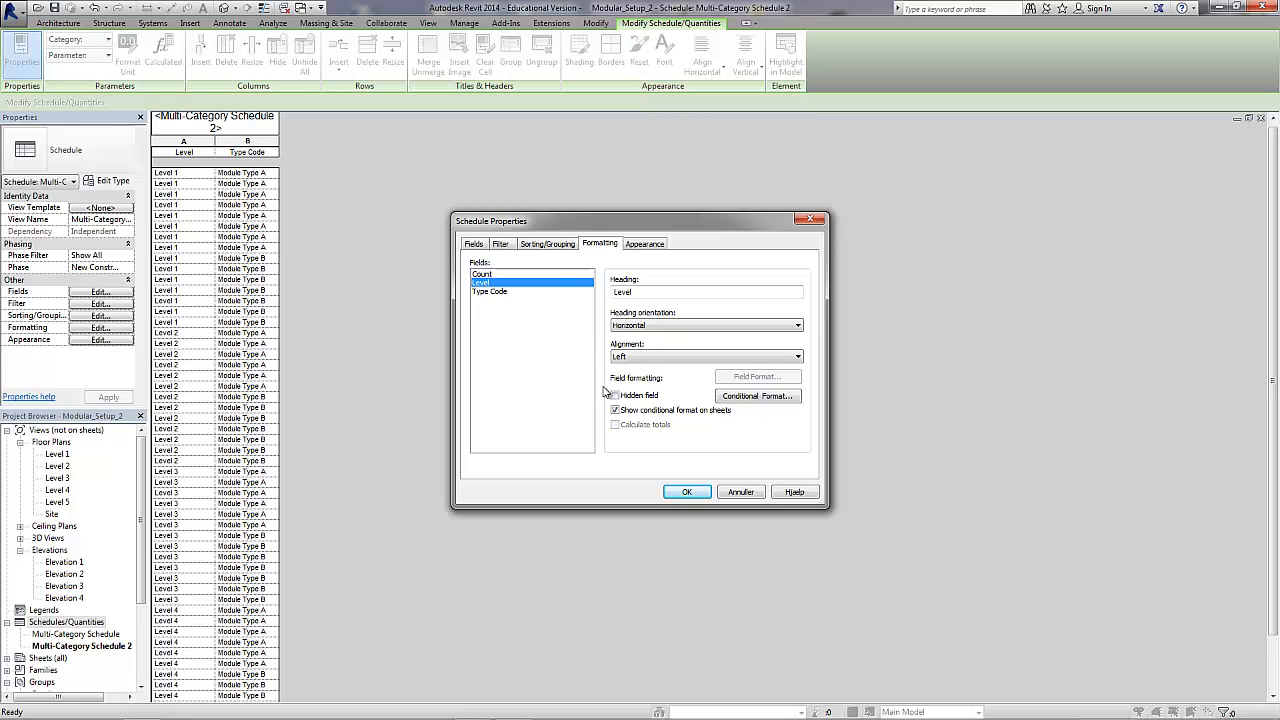
# Step: Give the Level sort group a header and a footer showing title, count and totals
pyautogui.click(529, 246)
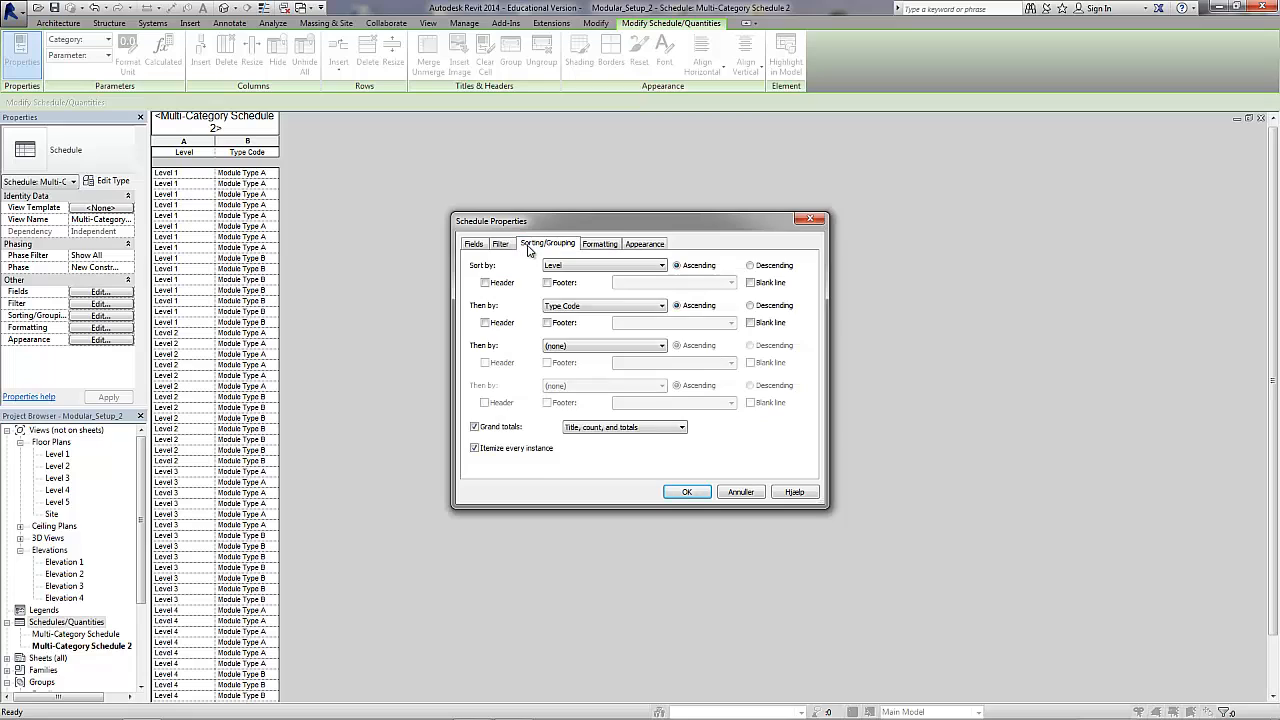
pyautogui.click(485, 283)
pyautogui.click(547, 283)
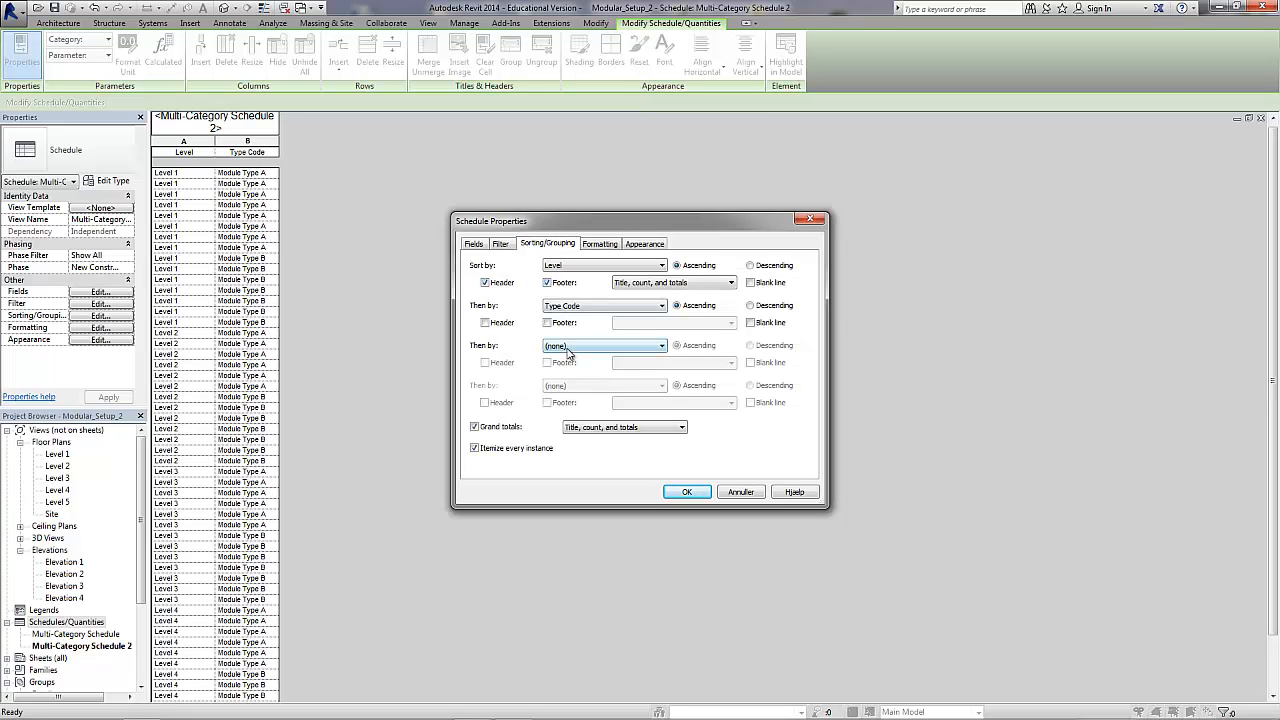
pyautogui.click(685, 491)
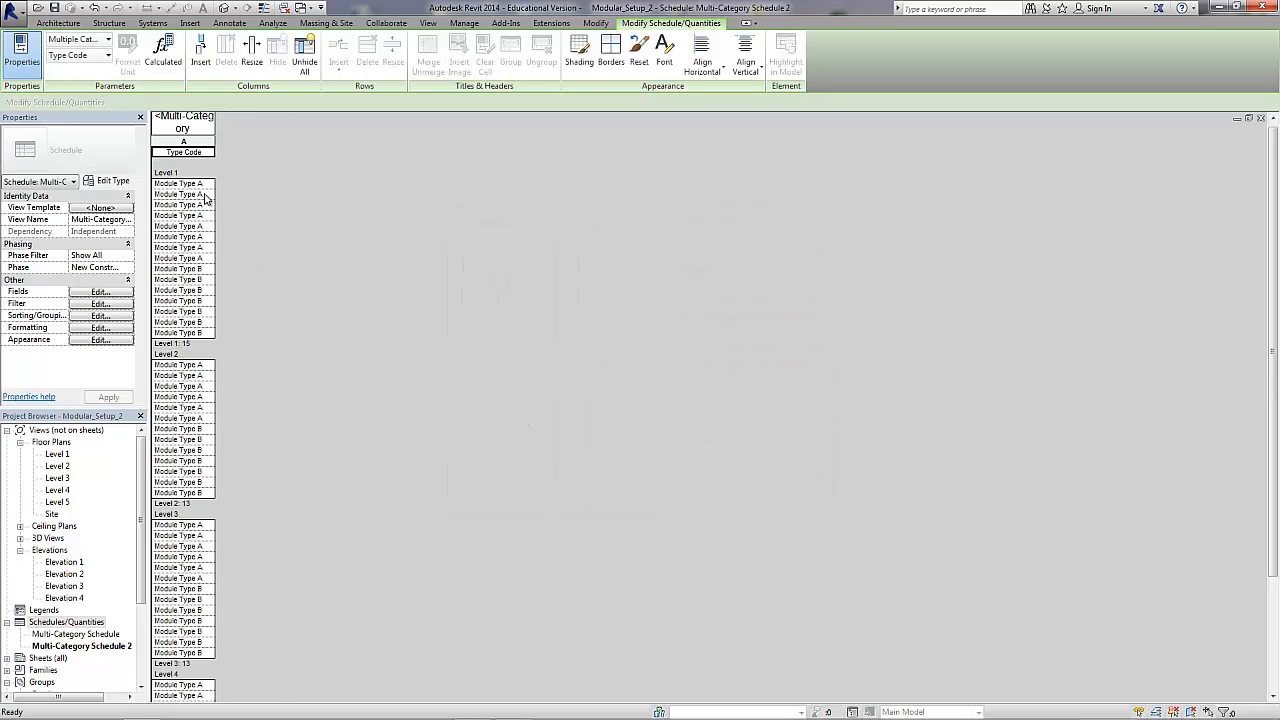
# Step: Turn off itemizing of every instance in the schedule and unhide the Count field
pyautogui.click(118, 292)
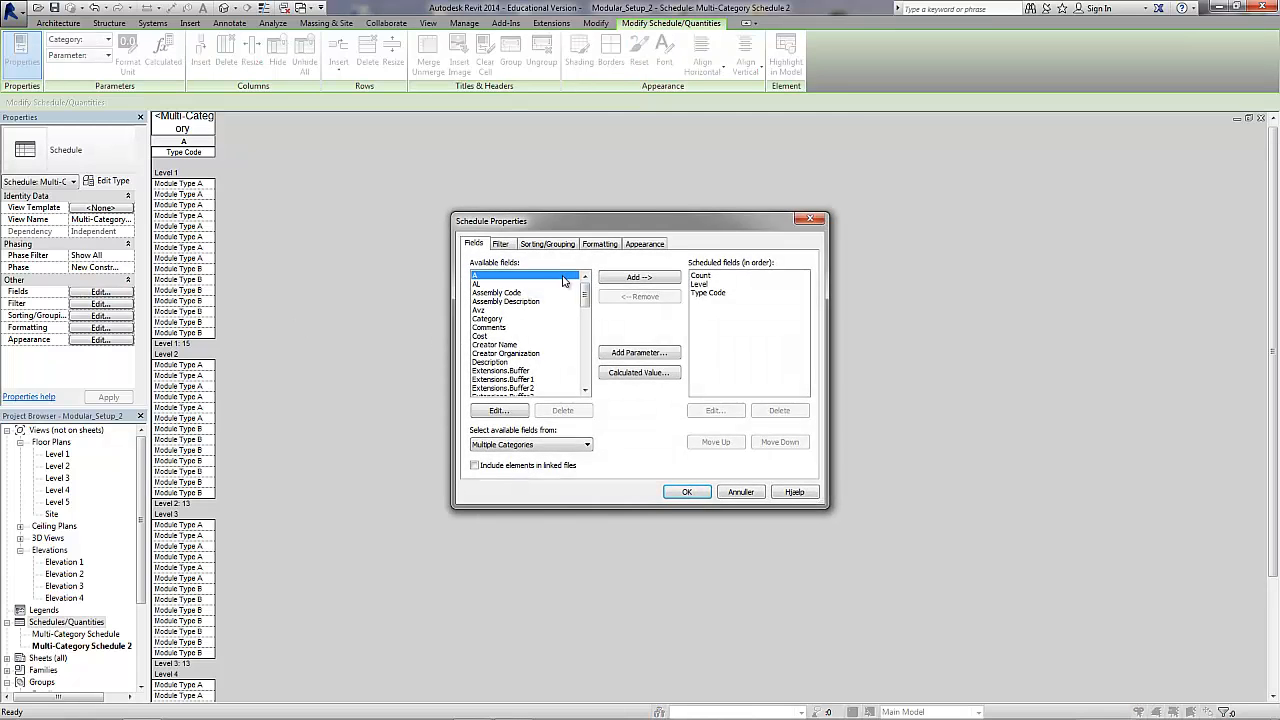
pyautogui.click(548, 243)
pyautogui.click(475, 449)
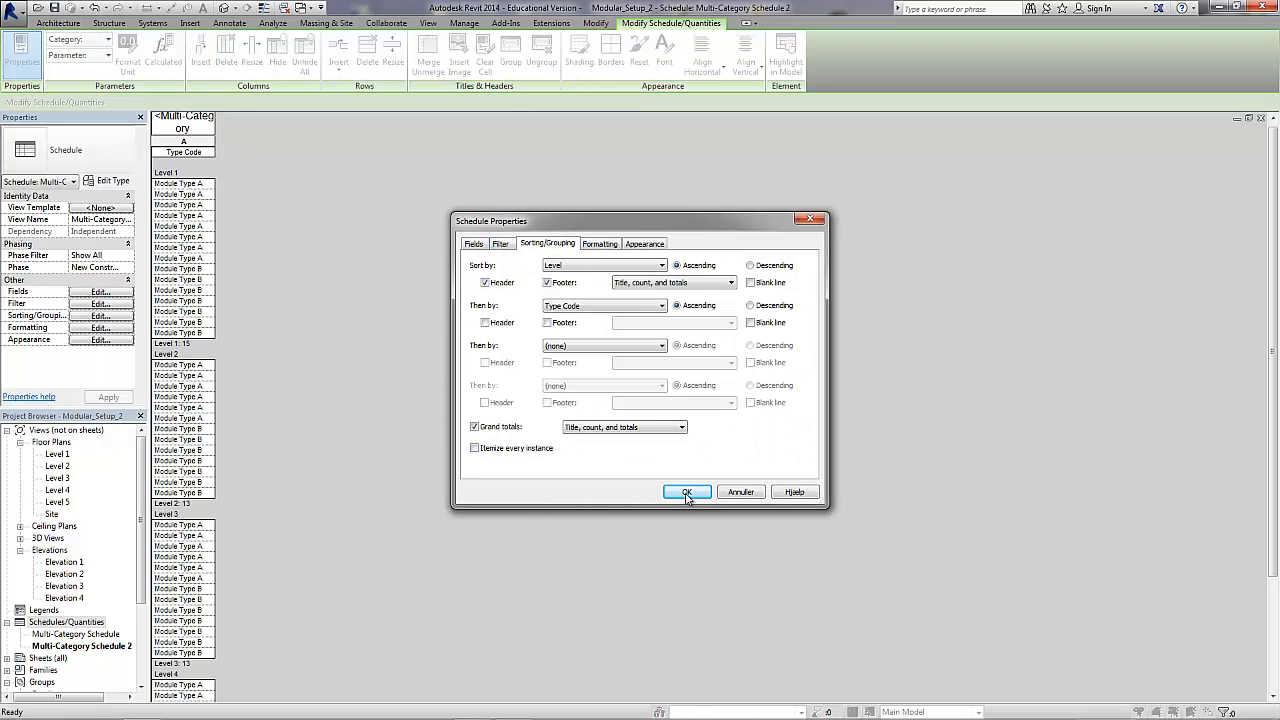
pyautogui.click(686, 492)
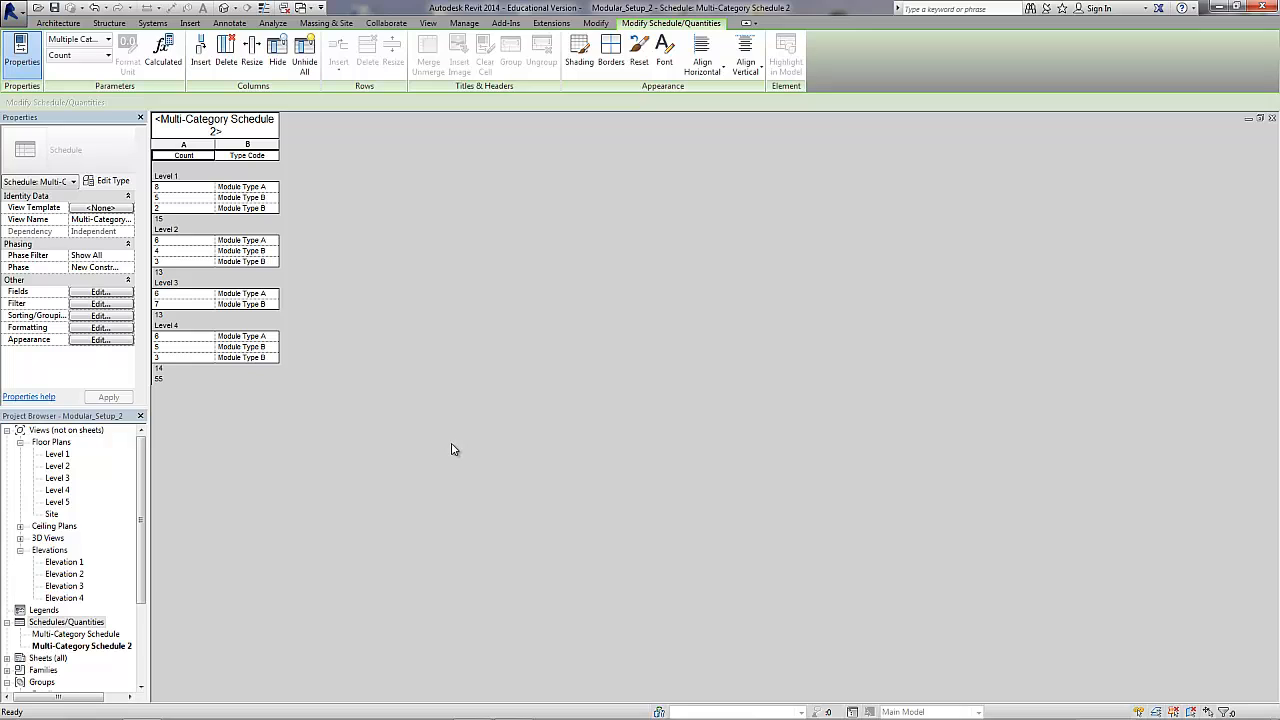
# Step: Reorder the scheduled fields so that Type Code comes first, ahead of Count and Level
pyautogui.click(102, 292)
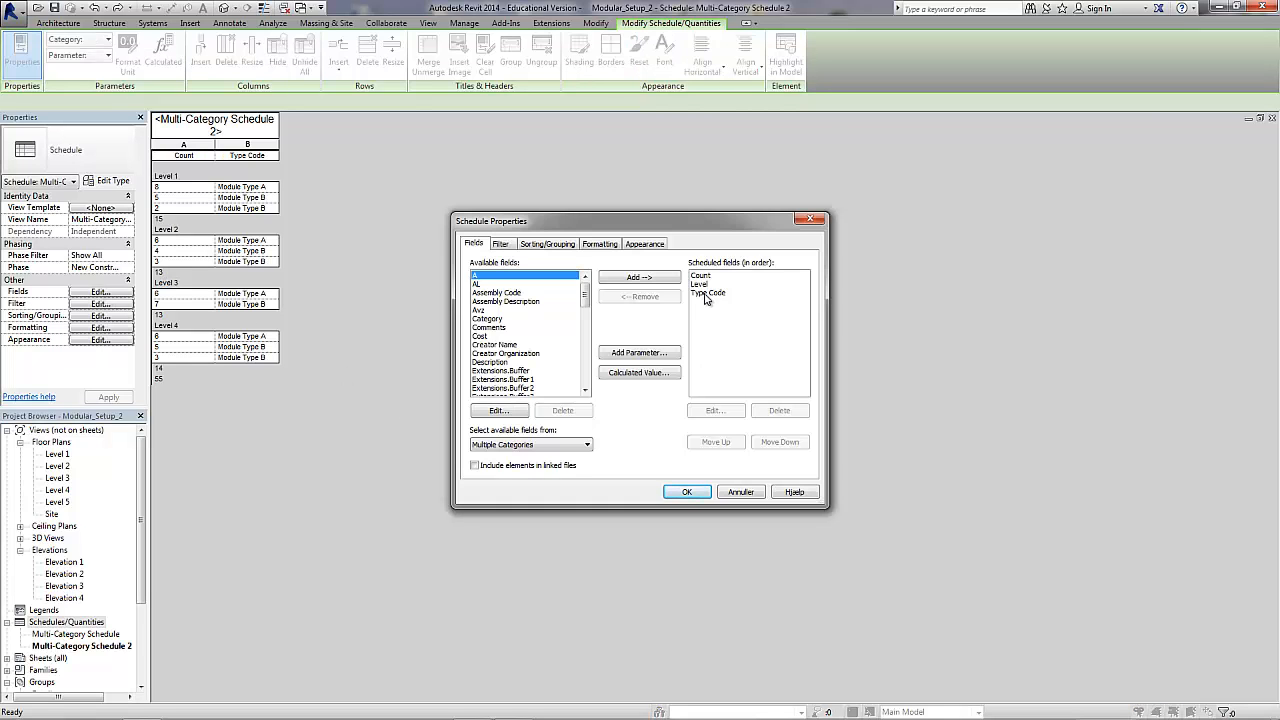
pyautogui.click(706, 293)
pyautogui.click(717, 446)
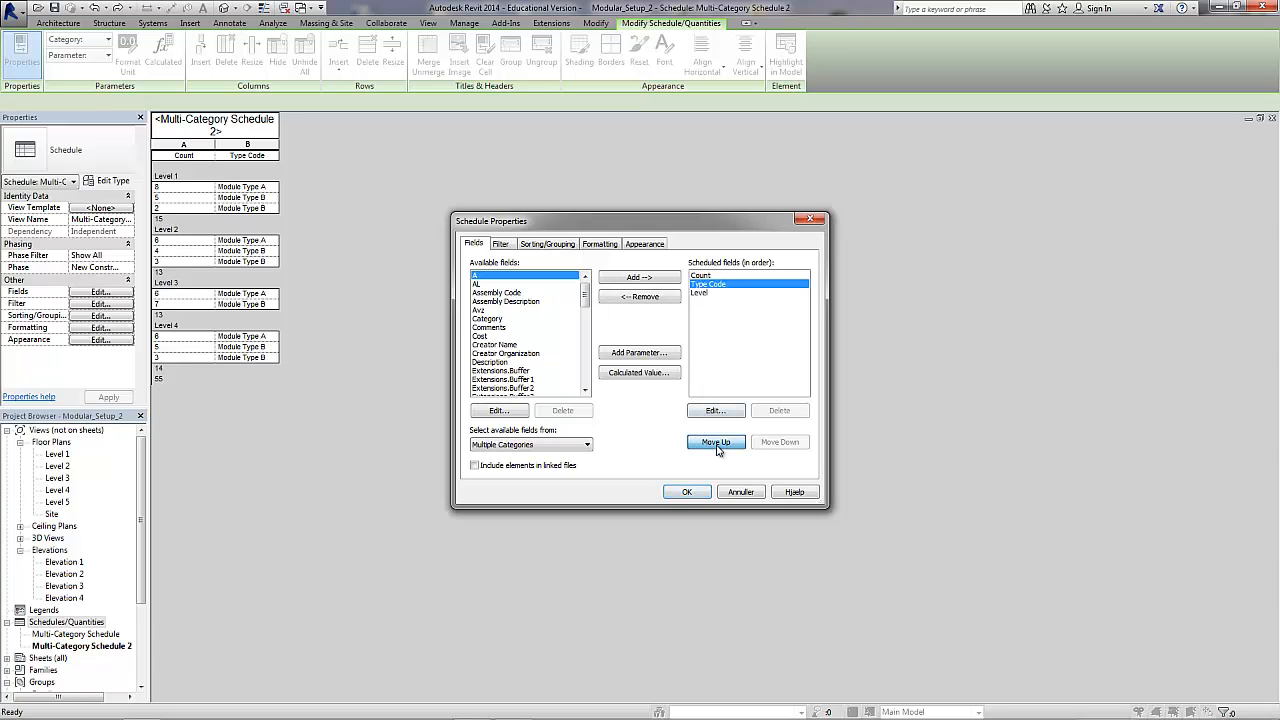
pyautogui.click(717, 446)
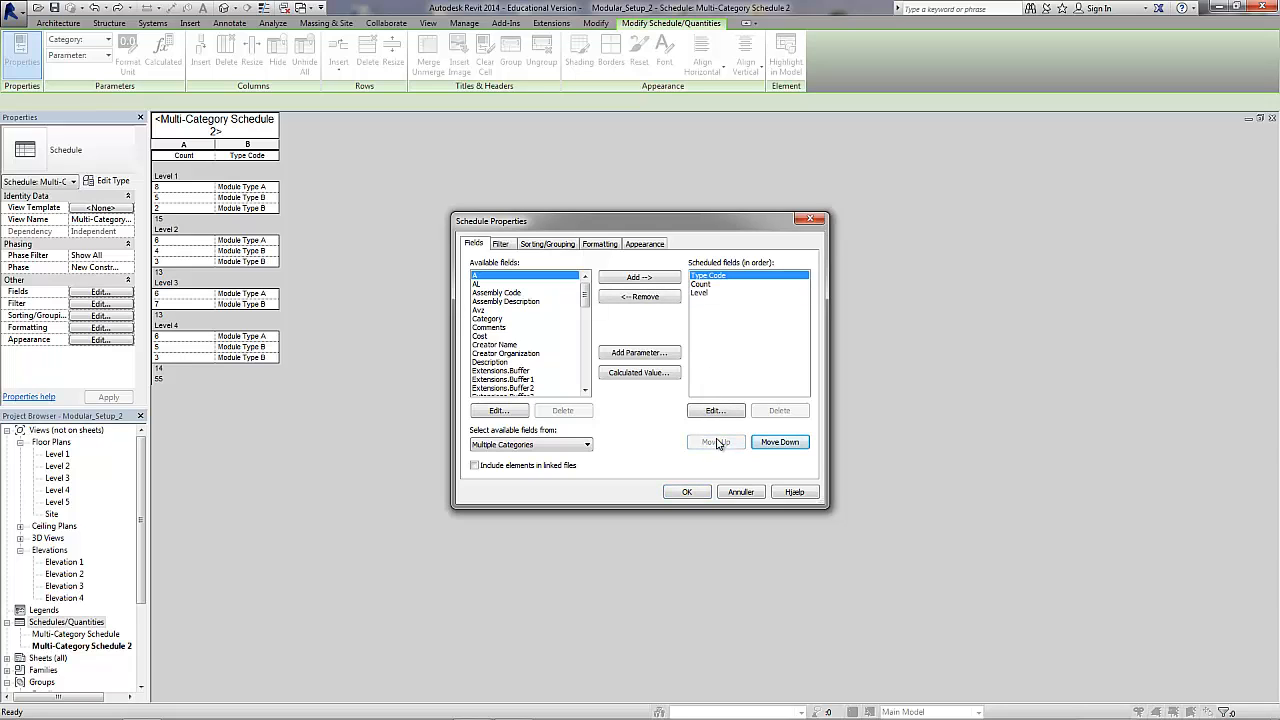
pyautogui.click(687, 492)
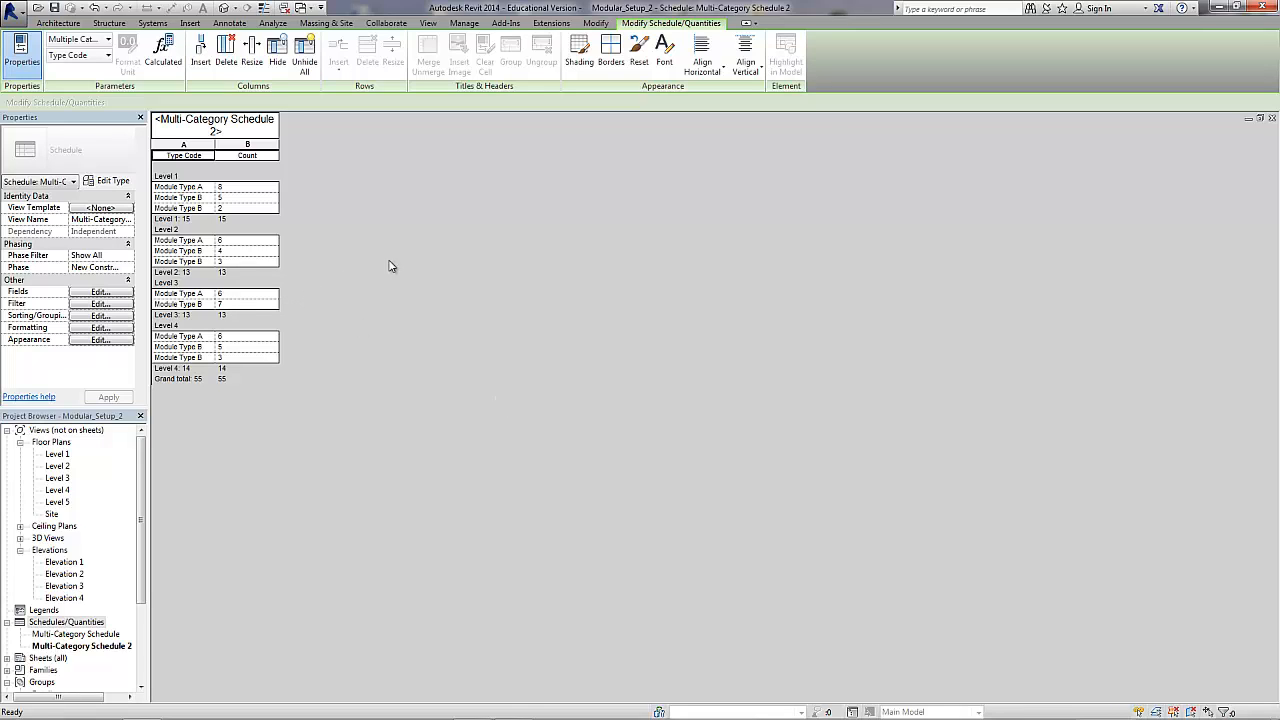
# Step: Restore the schedule window, narrow it to the width of its two columns and place it beside the model views
pyautogui.click(1262, 118)
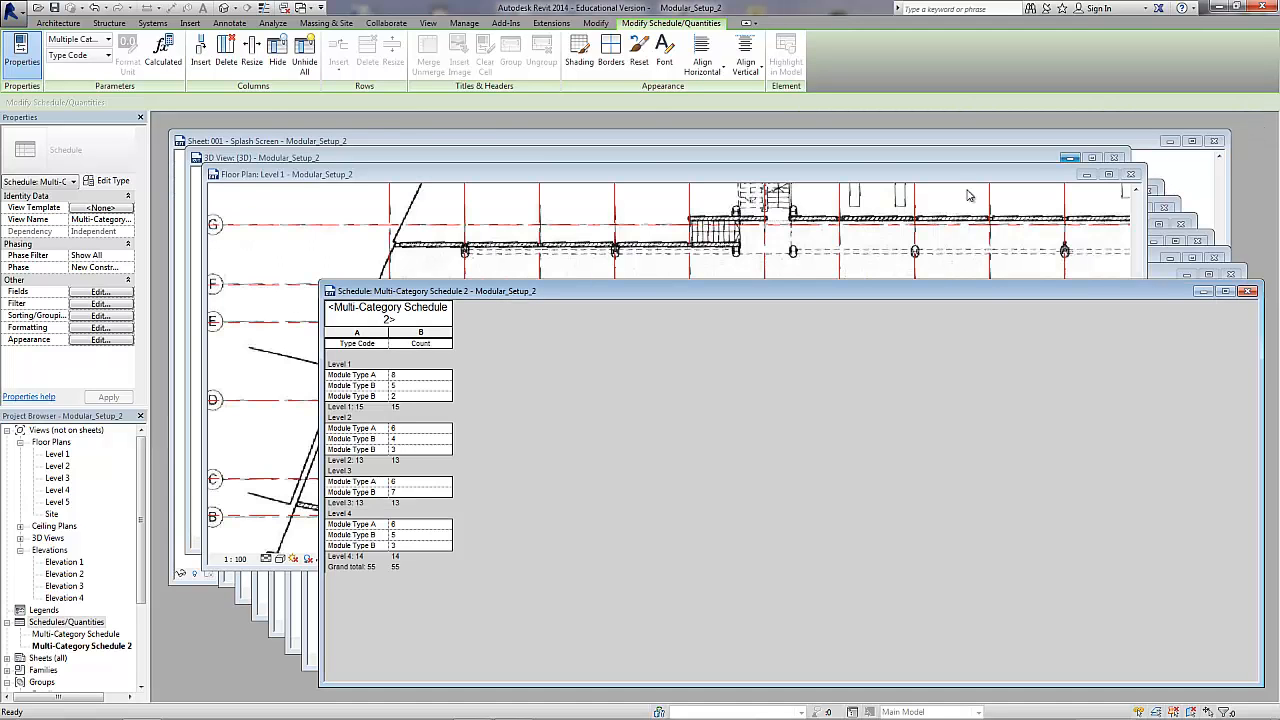
pyautogui.moveTo(1262, 348); pyautogui.dragTo(477, 345)
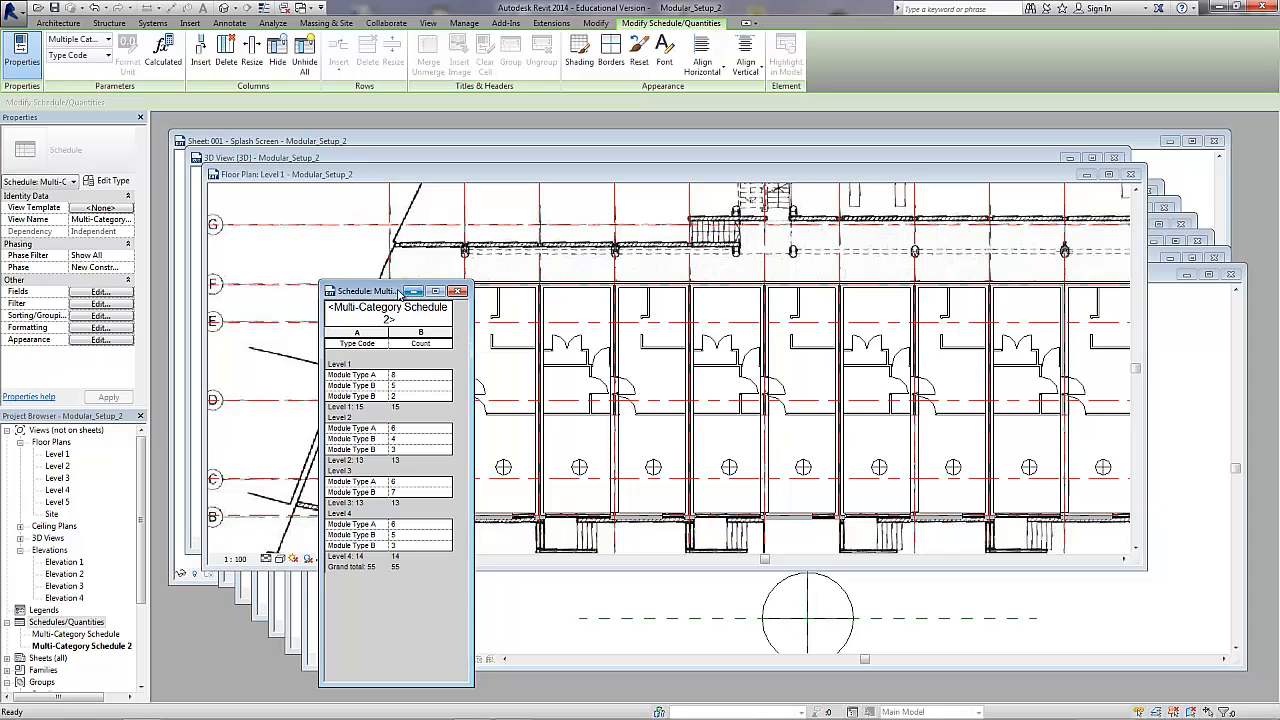
pyautogui.moveTo(368, 291); pyautogui.dragTo(698, 283)
pyautogui.moveTo(873, 268)
pyautogui.mouseDown()
pyautogui.moveTo(1075, 215)
pyautogui.moveTo(1156, 218)
pyautogui.mouseUp()
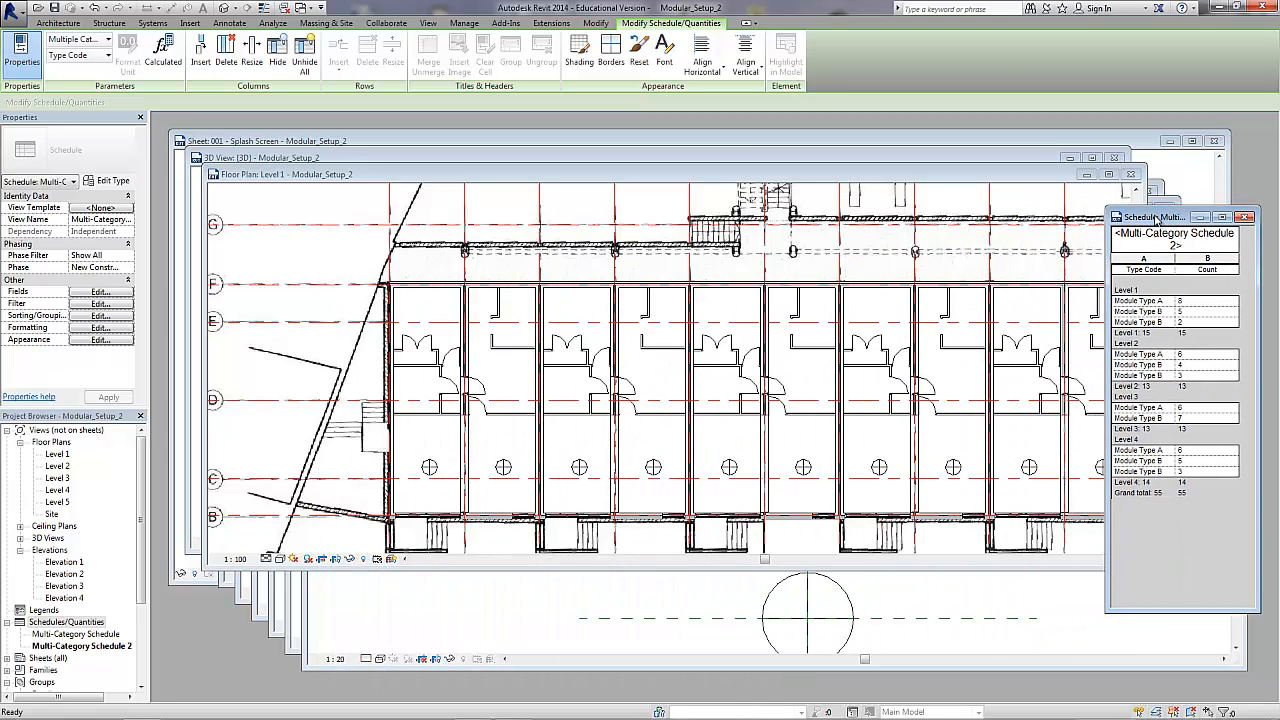
# Step: Arrange the Level 1 plan and 3D view windows clear of the schedule and select a Module Type A-Balcony group in 3D
pyautogui.click(998, 174)
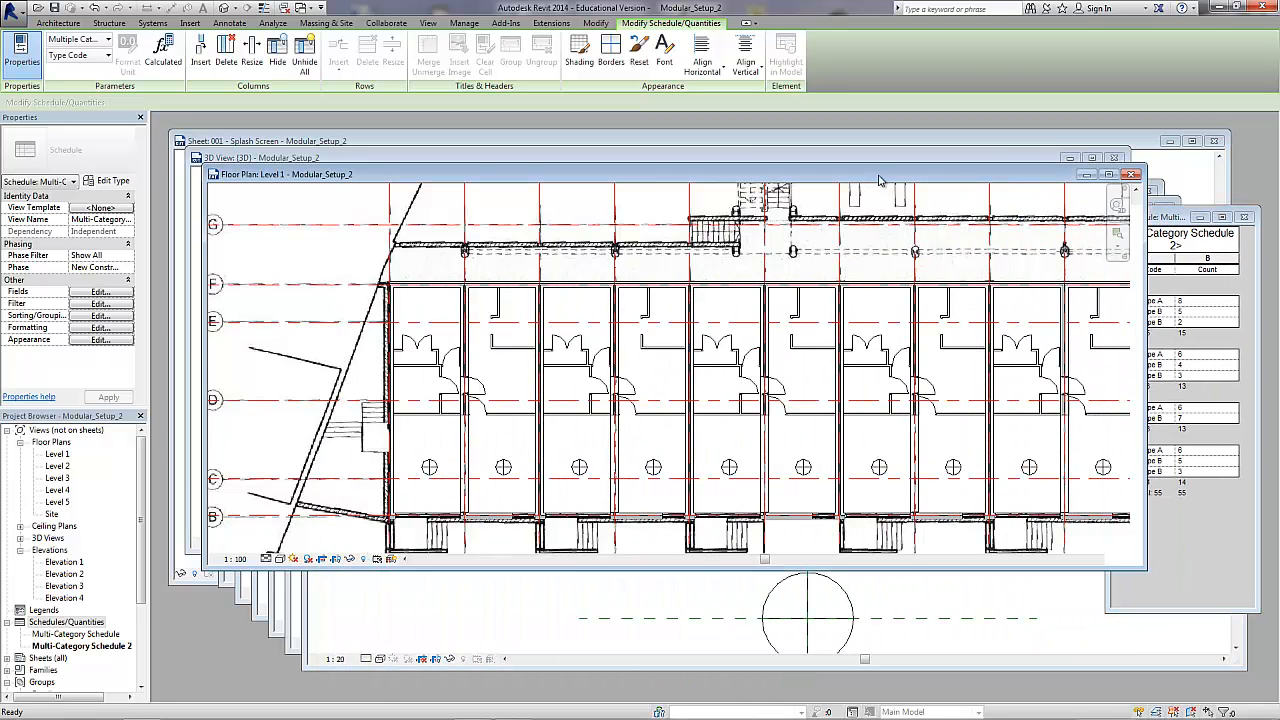
pyautogui.moveTo(879, 176); pyautogui.dragTo(687, 230)
pyautogui.click(711, 217)
pyautogui.moveTo(987, 157); pyautogui.dragTo(880, 145)
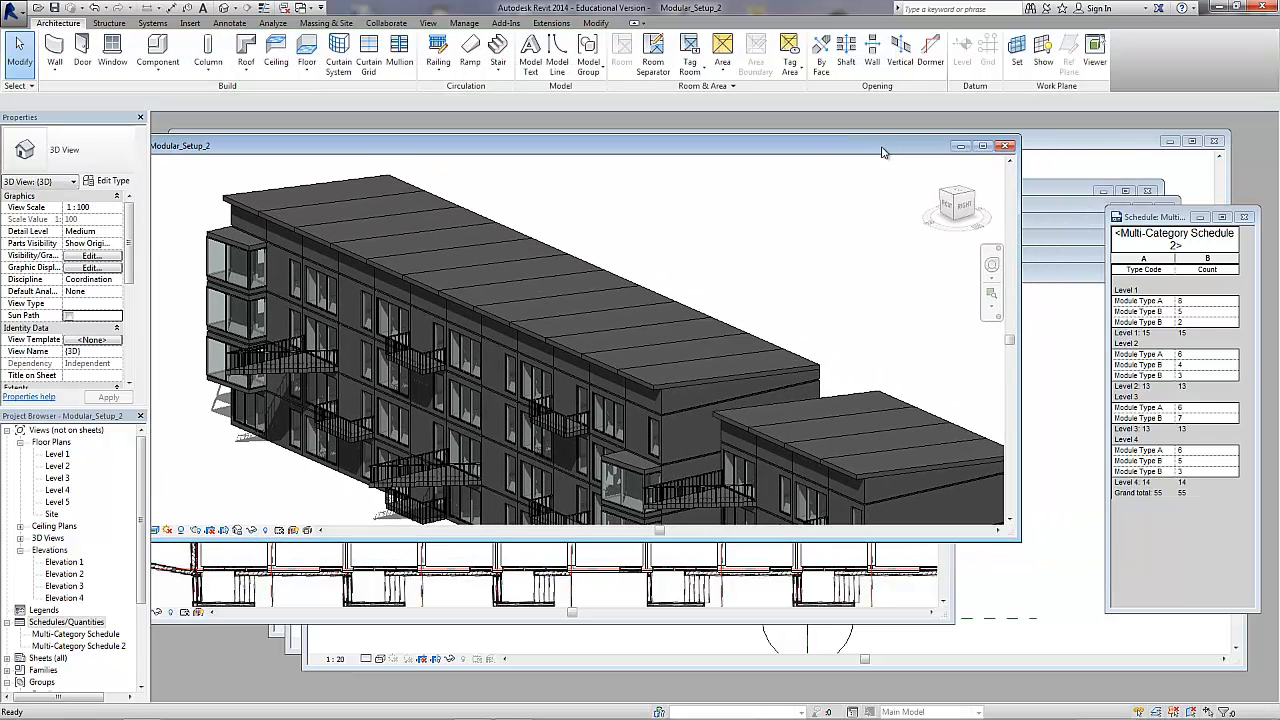
pyautogui.click(727, 476)
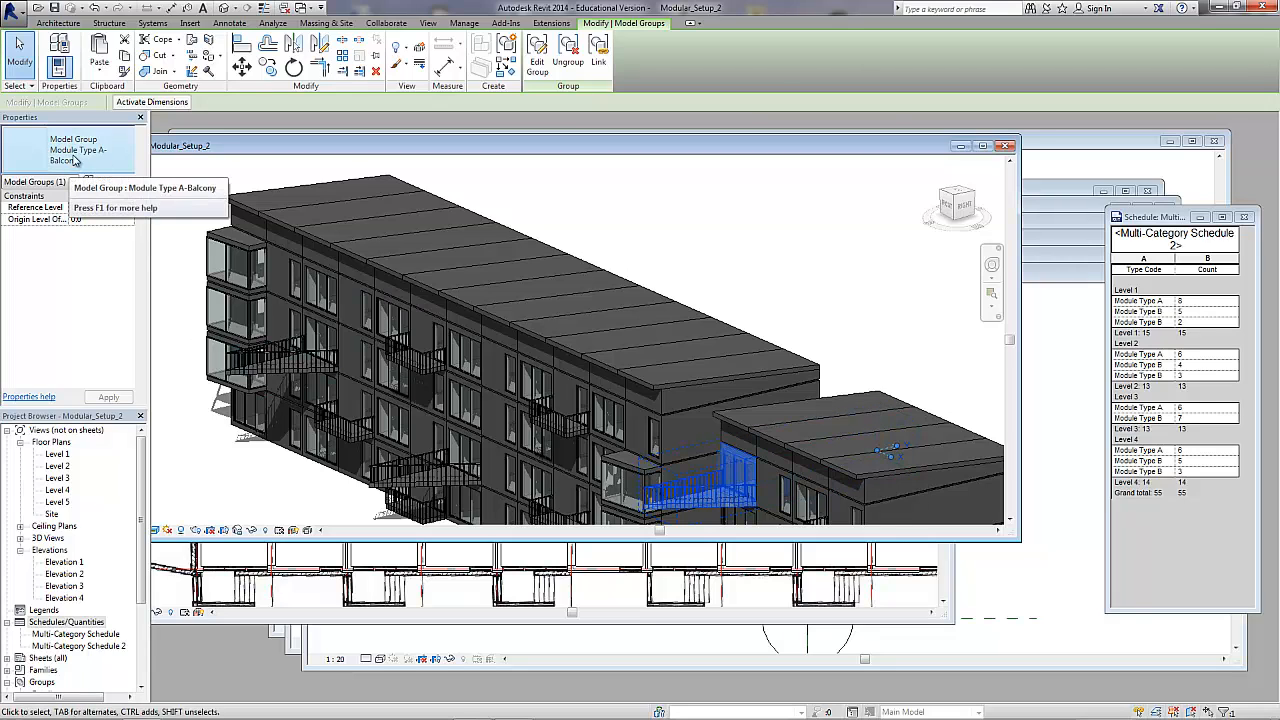
pyautogui.click(1007, 146)
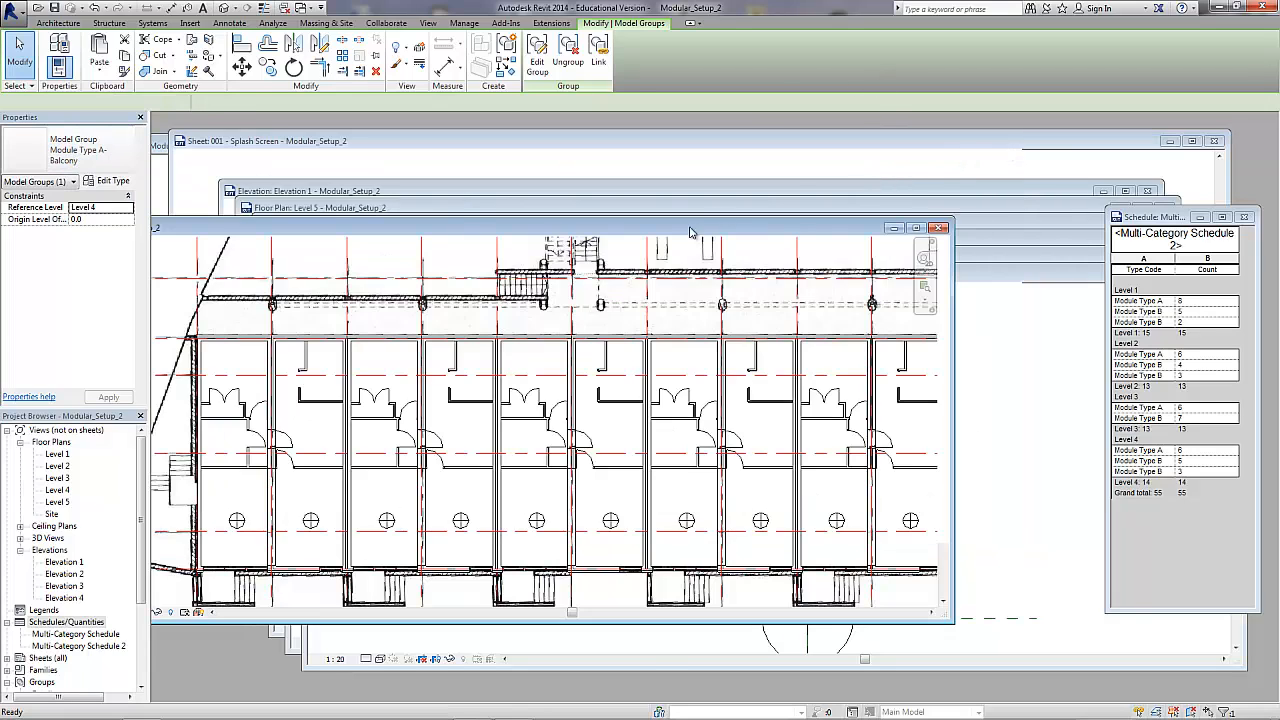
# Step: Open the Level 4 floor plan and place its window beside the schedule with the end module in view
pyautogui.click(57, 490)
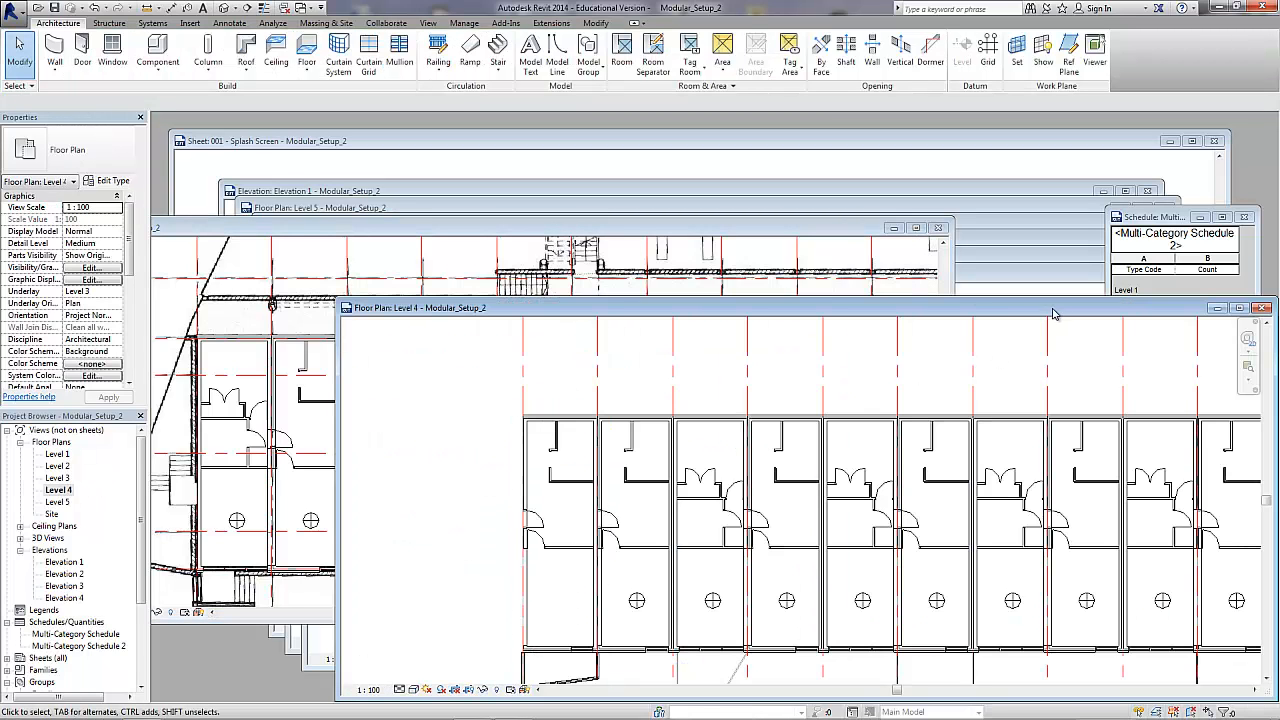
pyautogui.moveTo(1053, 313); pyautogui.dragTo(768, 237)
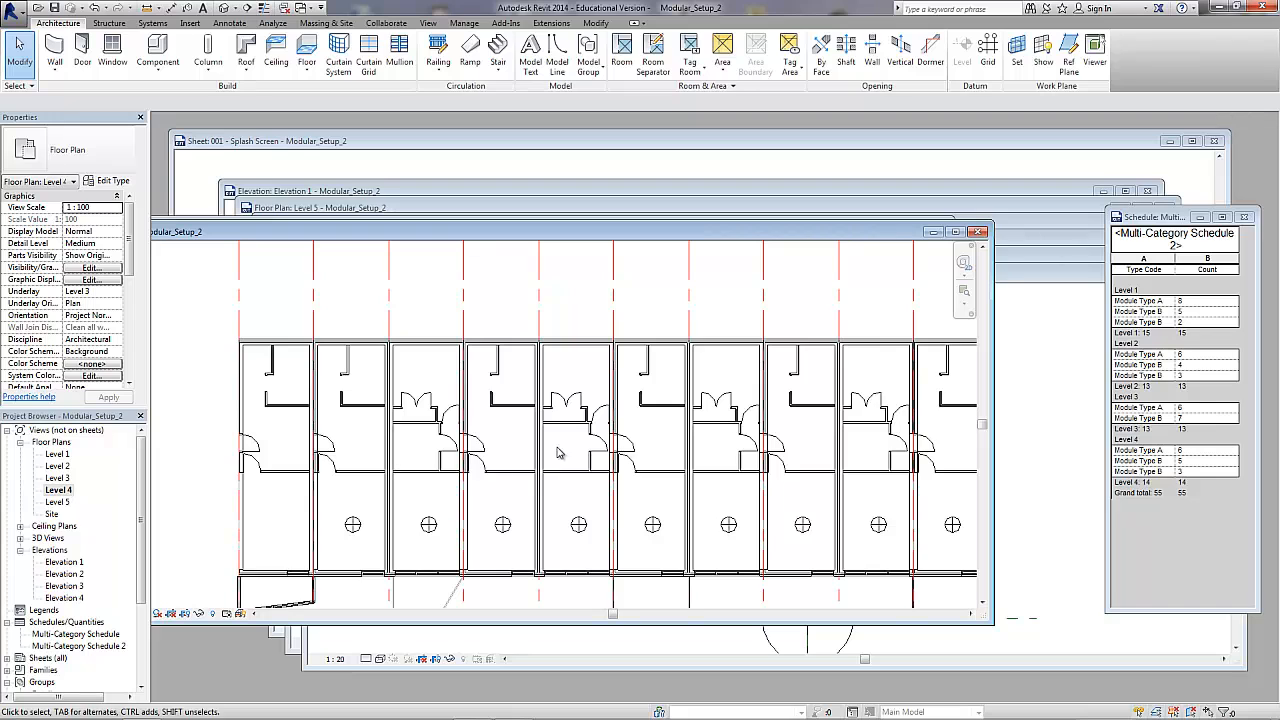
pyautogui.moveTo(600, 455); pyautogui.dragTo(766, 403, button='middle')
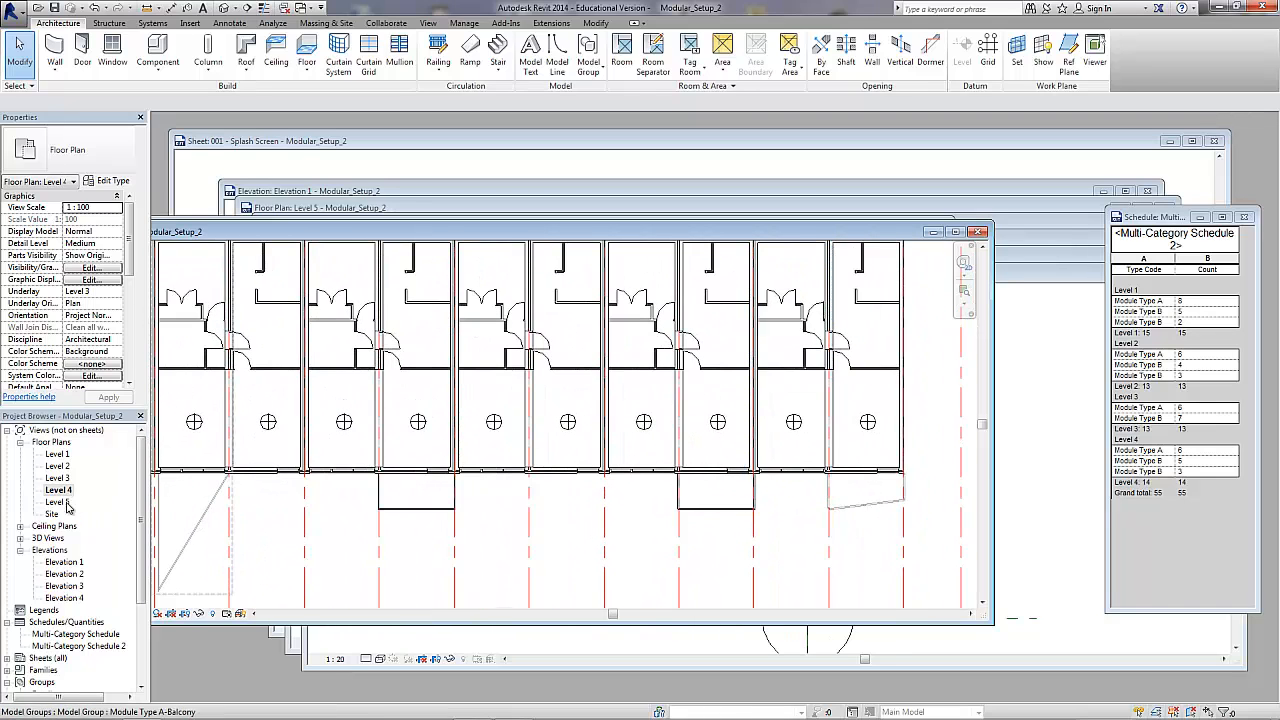
pyautogui.moveTo(420, 528); pyautogui.dragTo(694, 523, button='middle')
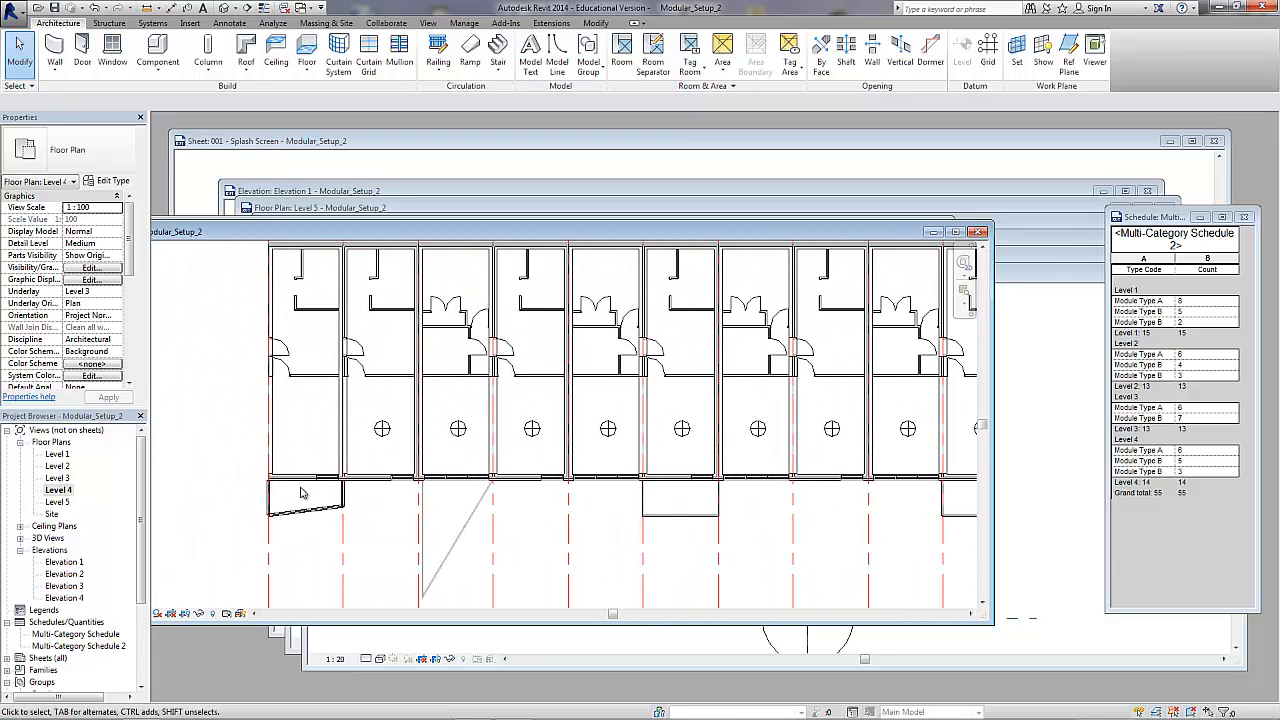
# Step: Edit the Module Type B_Oriel Window group on Level 4 and place a Module Identifier component inside the module
pyautogui.click(268, 442)
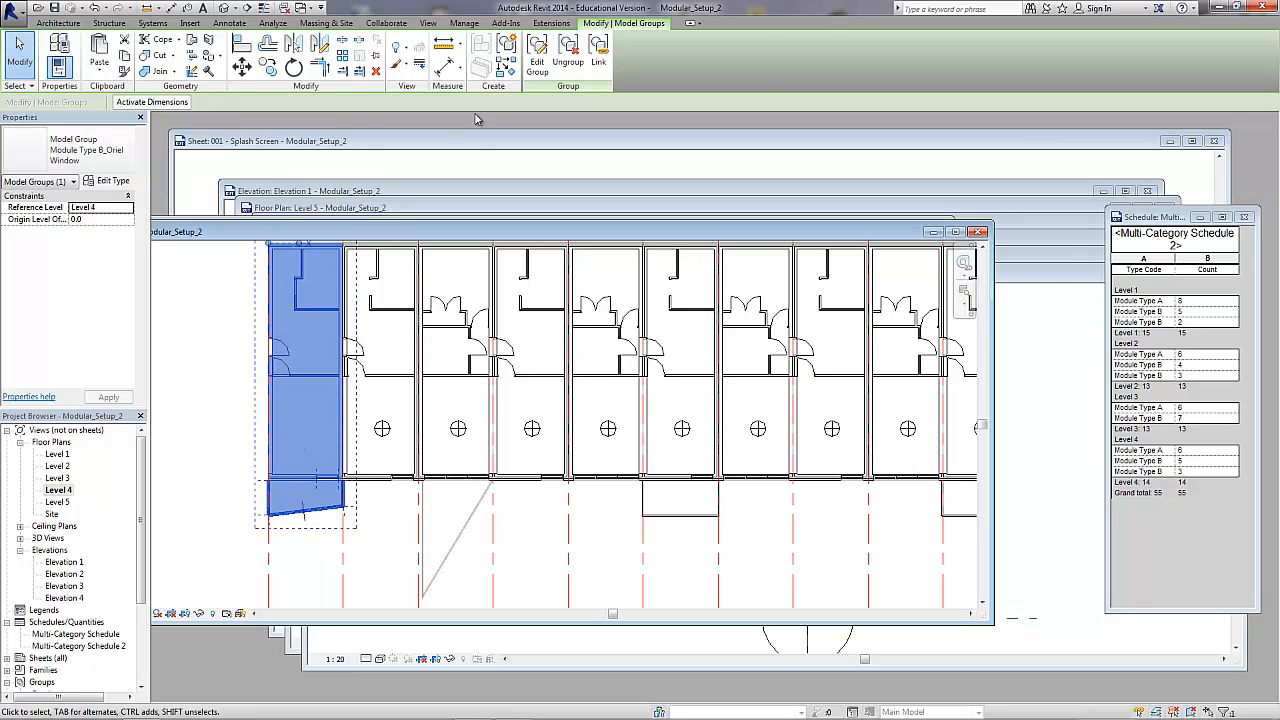
pyautogui.click(537, 55)
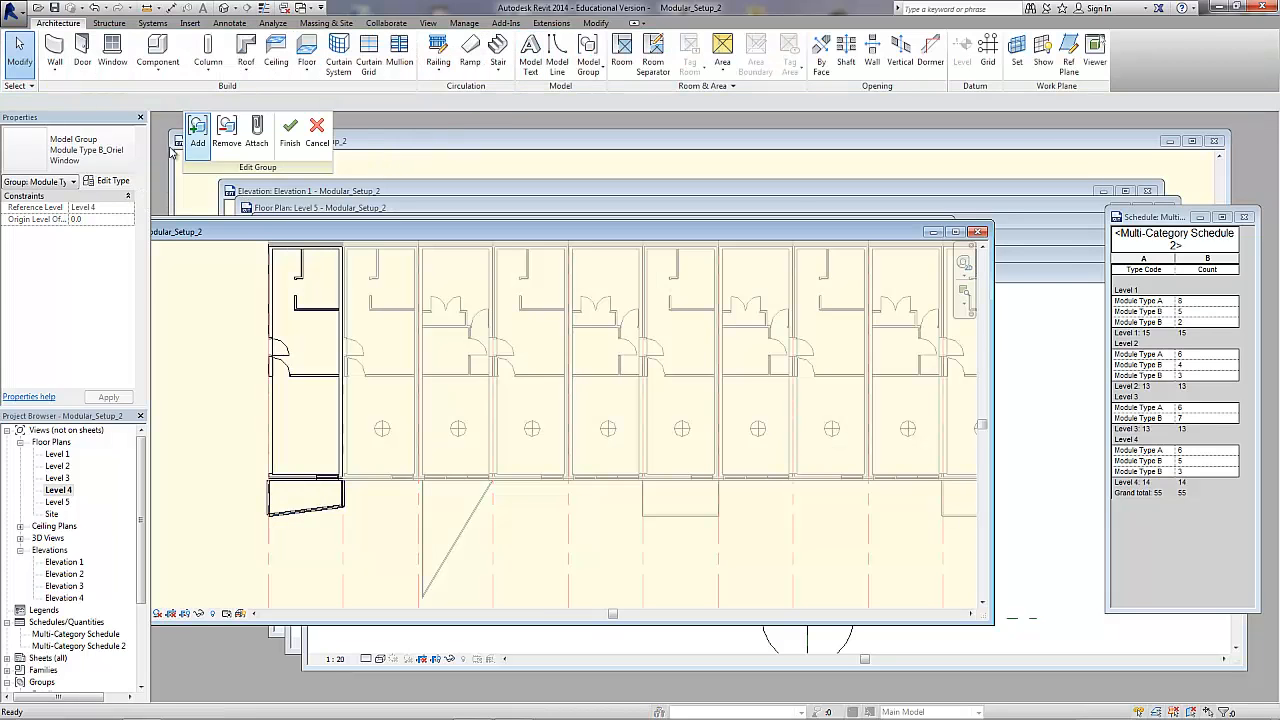
pyautogui.click(157, 76)
pyautogui.click(186, 93)
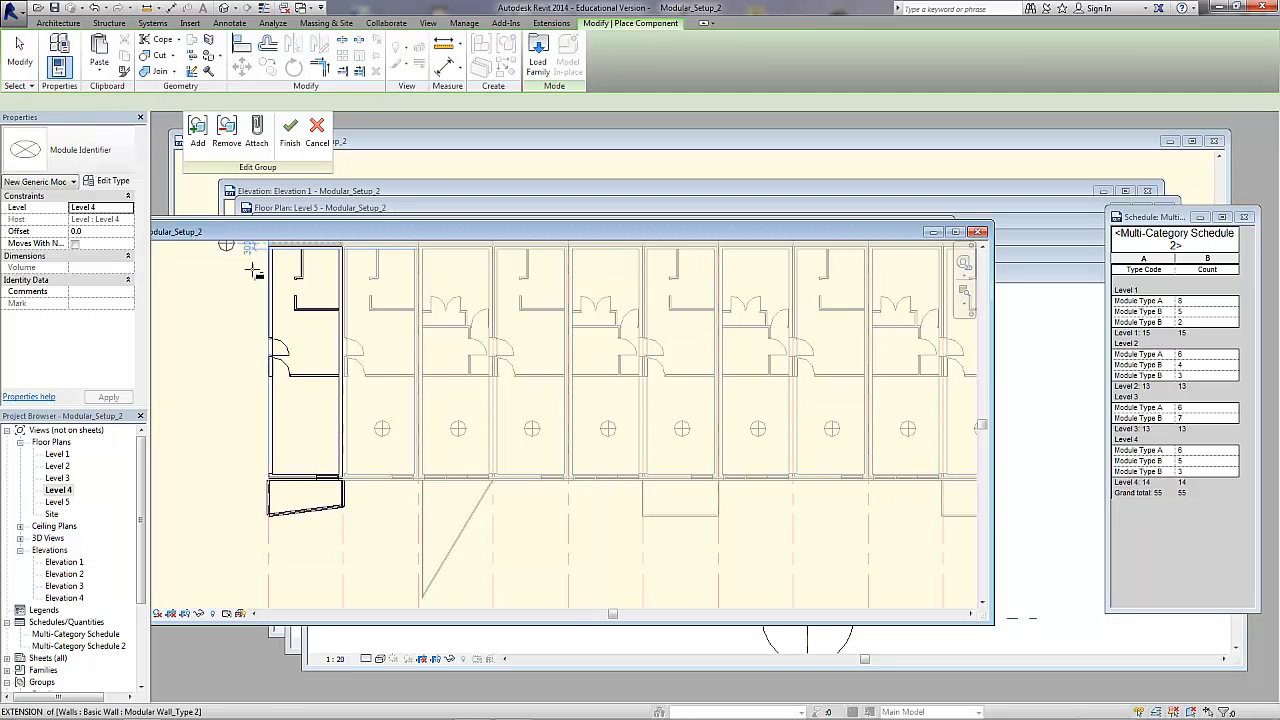
pyautogui.click(305, 429)
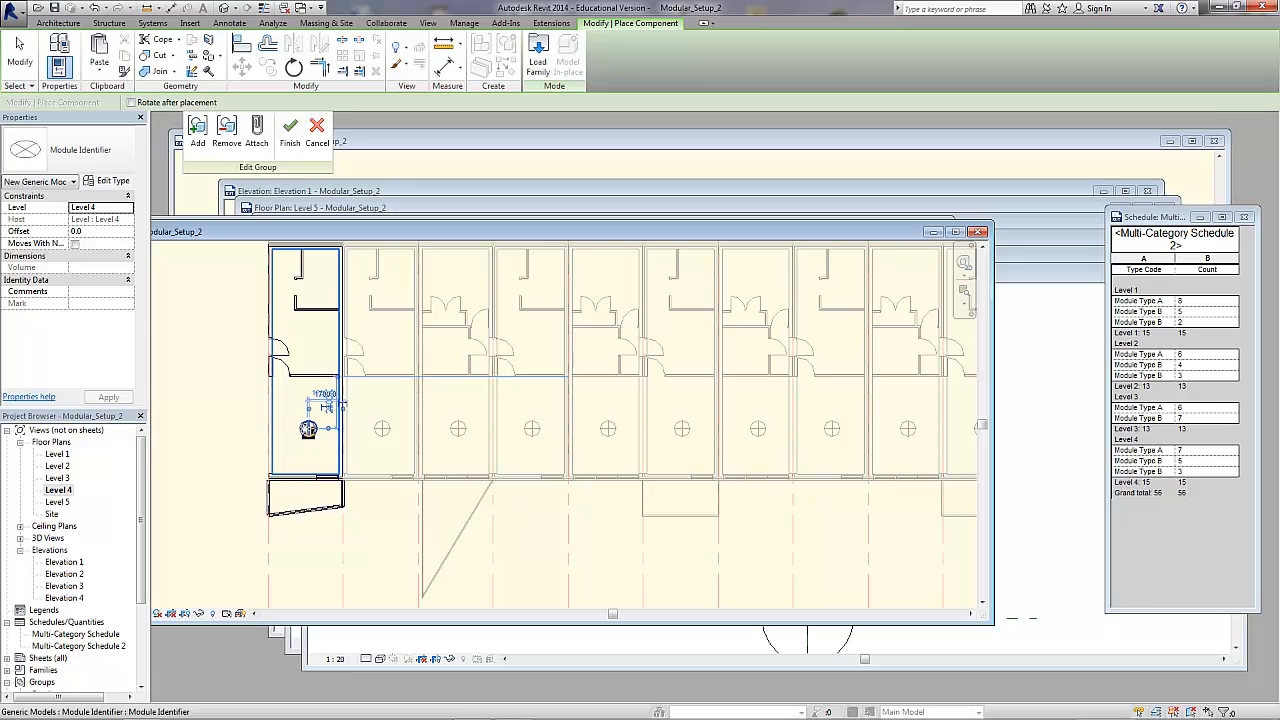
pyautogui.press('Escape')
pyautogui.press('Escape')
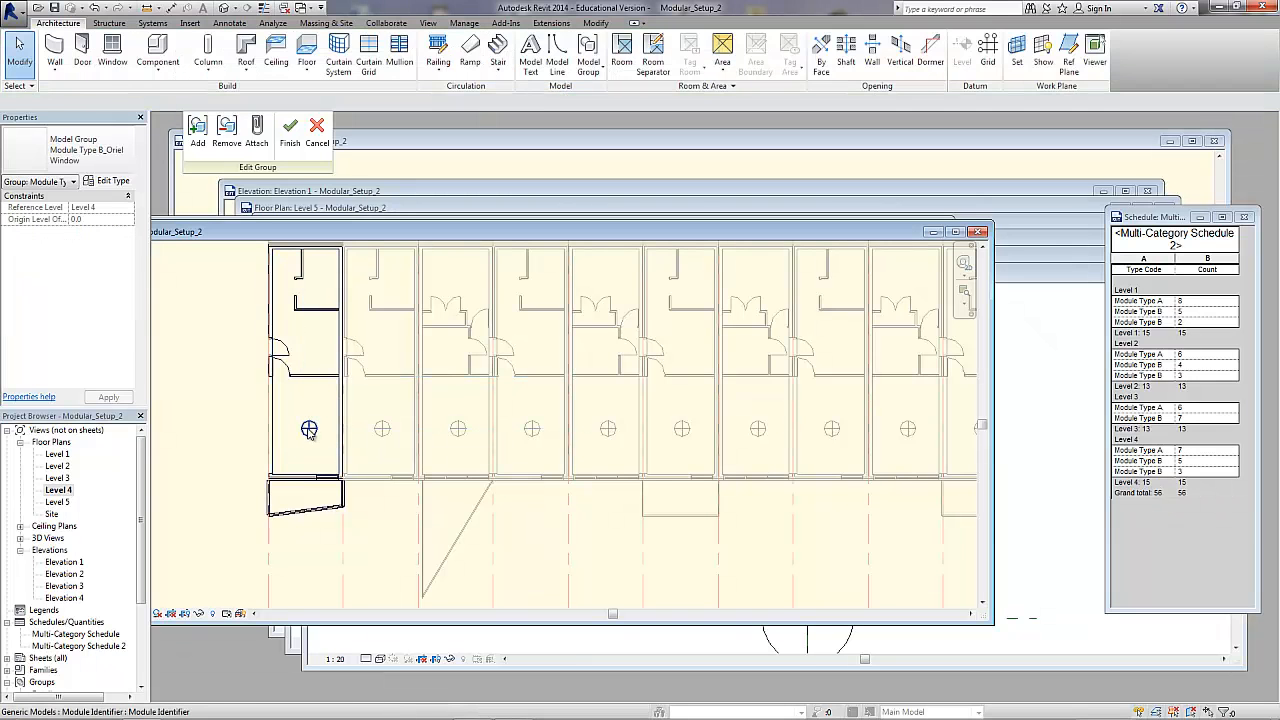
# Step: Duplicate the placed Module Identifier's type as Module Type B_Oriel
pyautogui.click(309, 429)
pyautogui.click(120, 182)
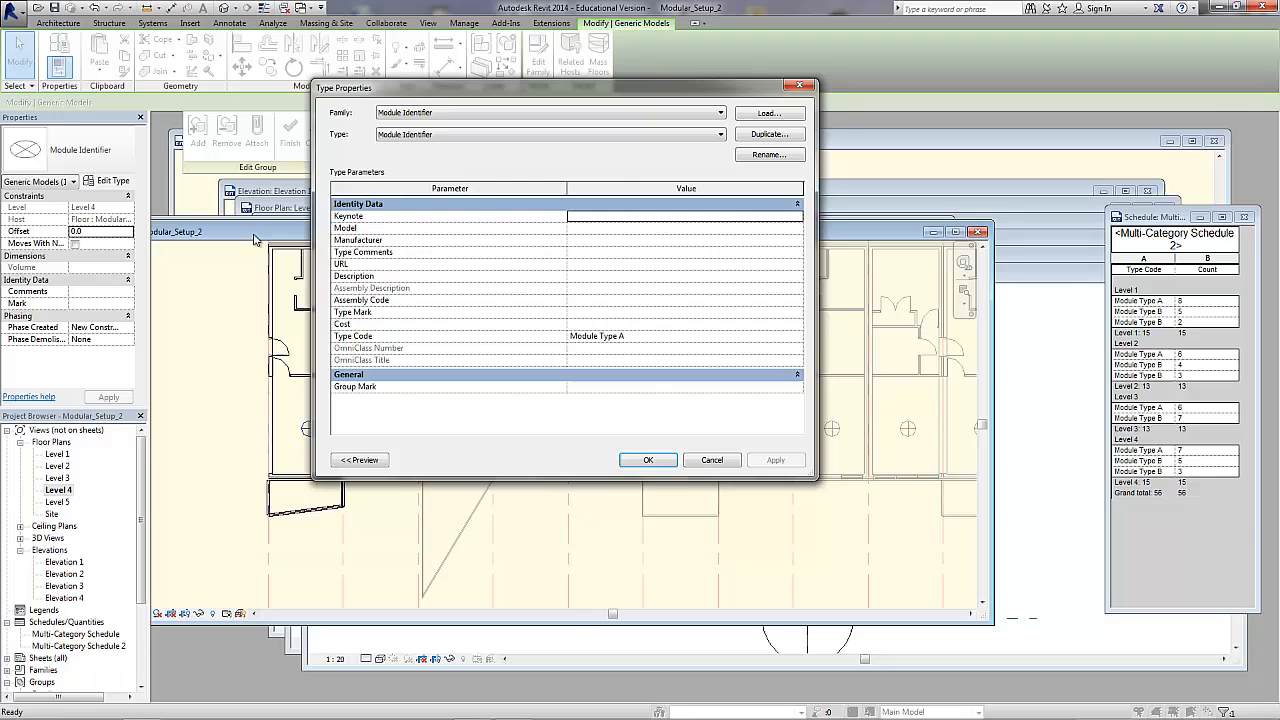
pyautogui.click(756, 137)
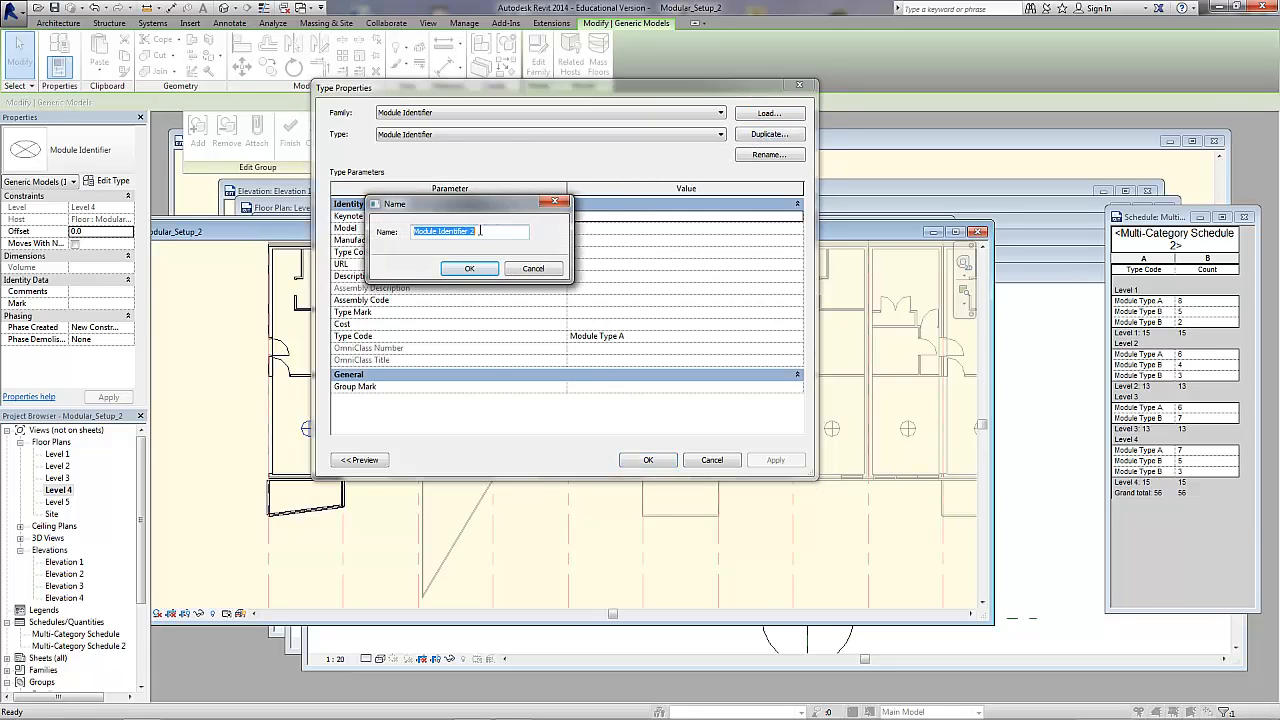
pyautogui.write('Mo')
pyautogui.click(469, 268)
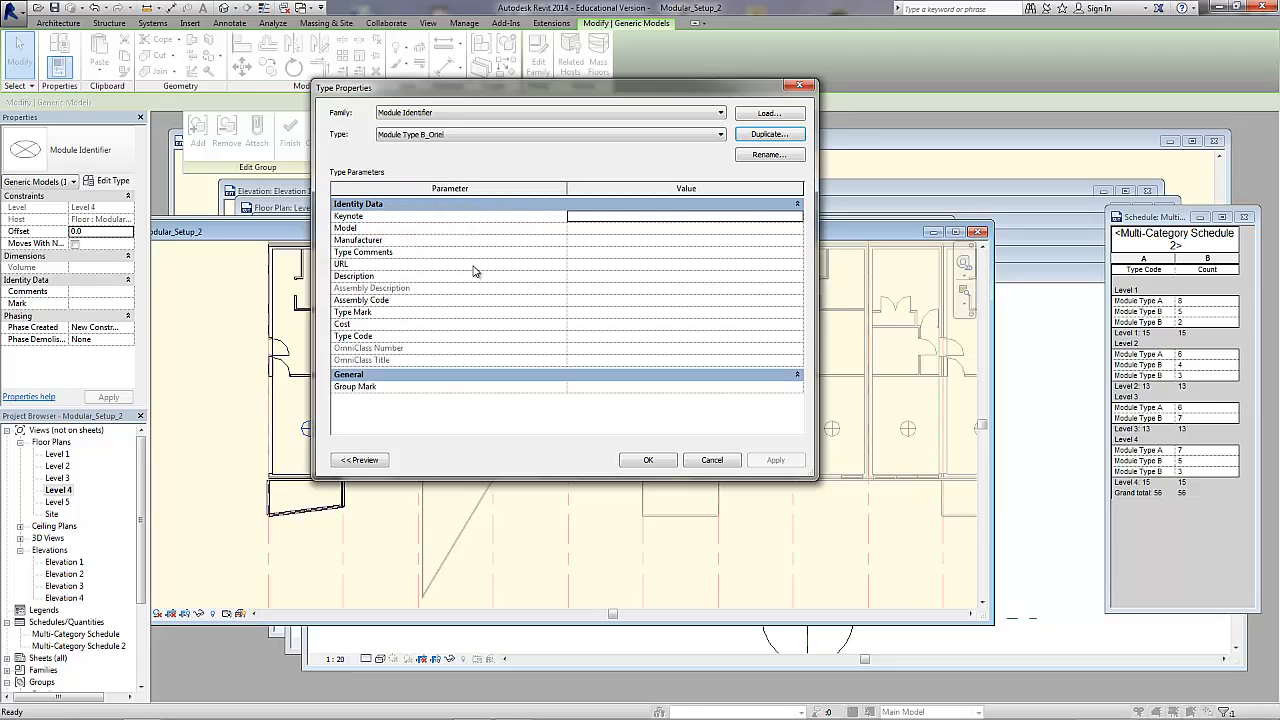
# Step: Set the Module Type B_Oriel identifier's Type Code to Module Type B_Oriel Window and finish editing the group
pyautogui.click(600, 337)
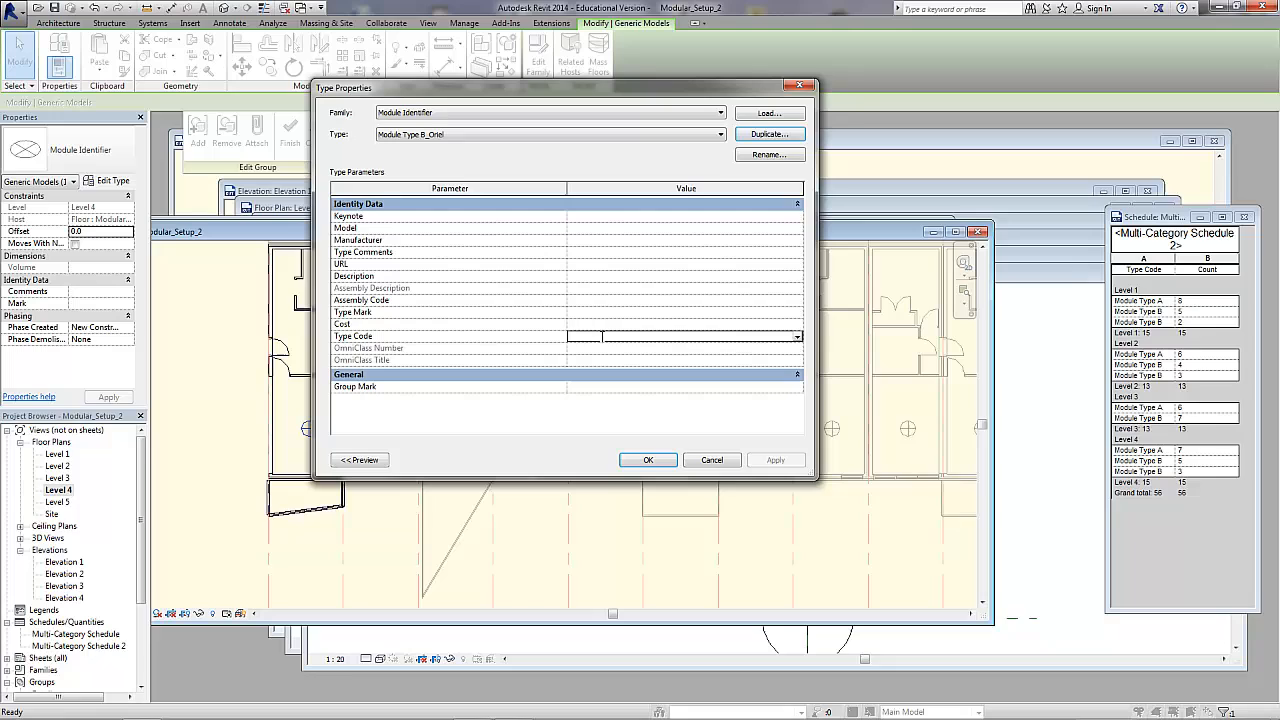
pyautogui.click(797, 328)
pyautogui.click(797, 337)
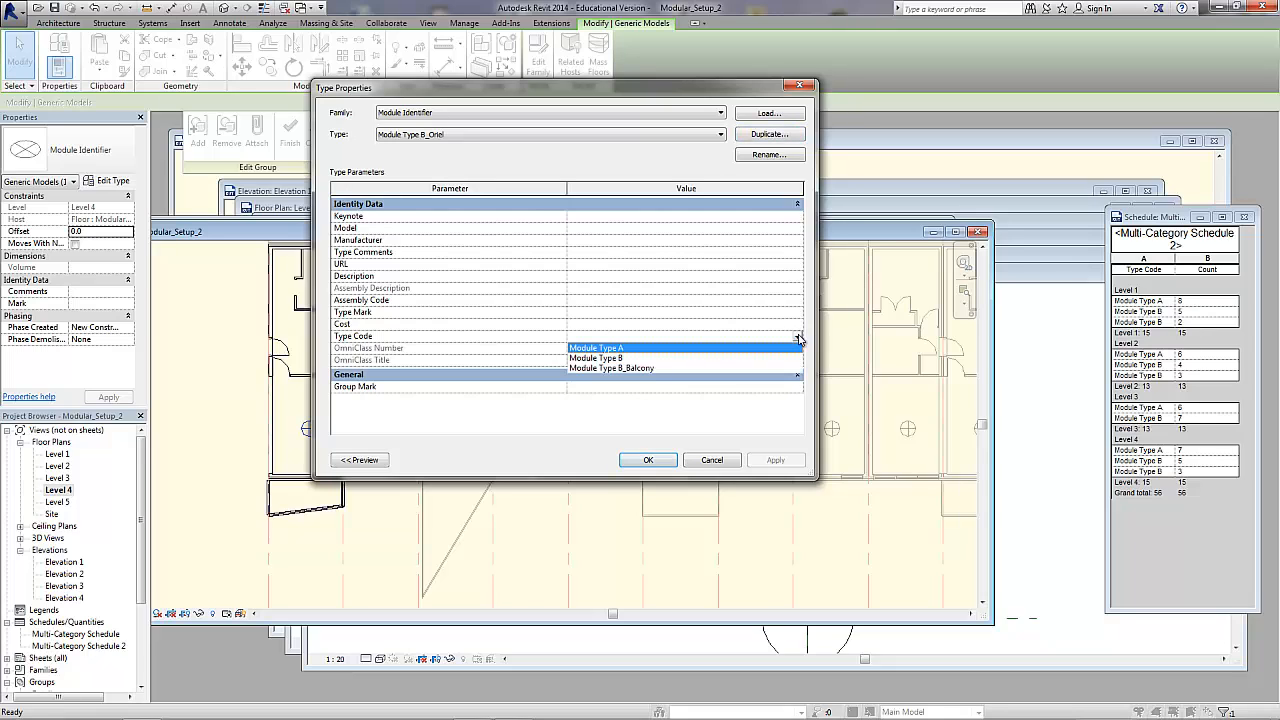
pyautogui.click(728, 369)
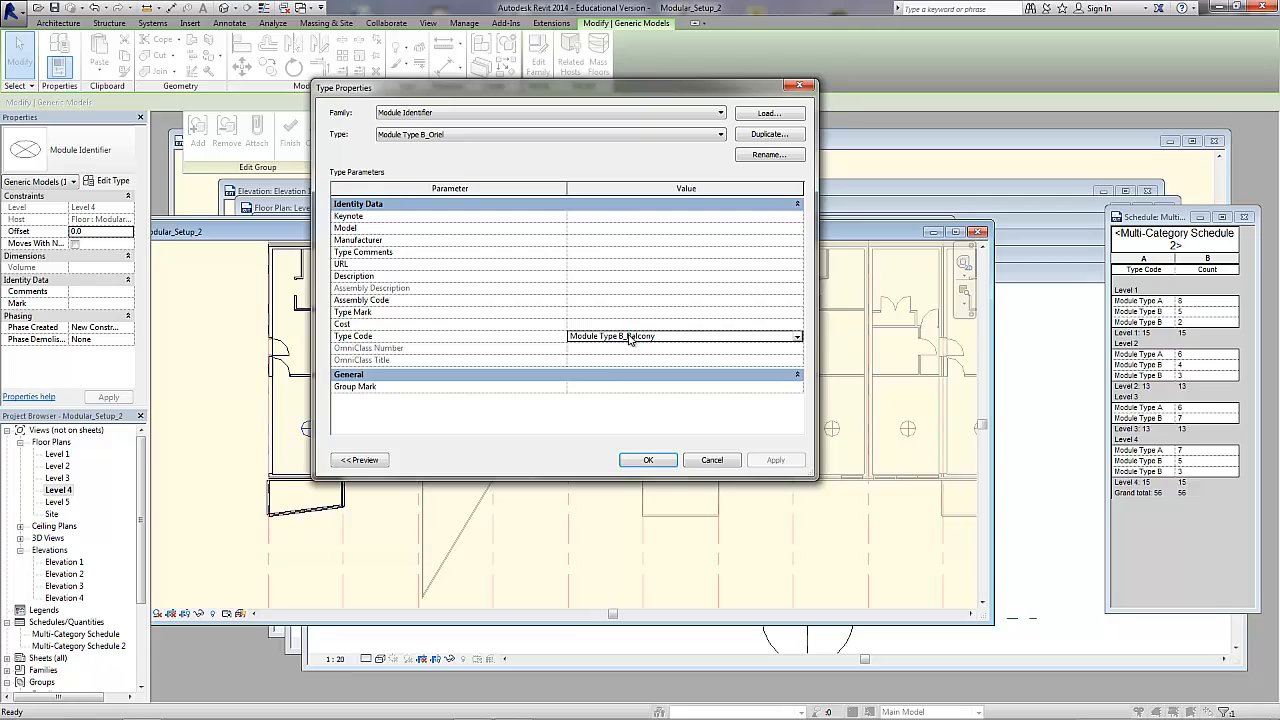
pyautogui.click(629, 337)
pyautogui.moveTo(627, 337); pyautogui.dragTo(671, 337)
pyautogui.write('Oriel Window')
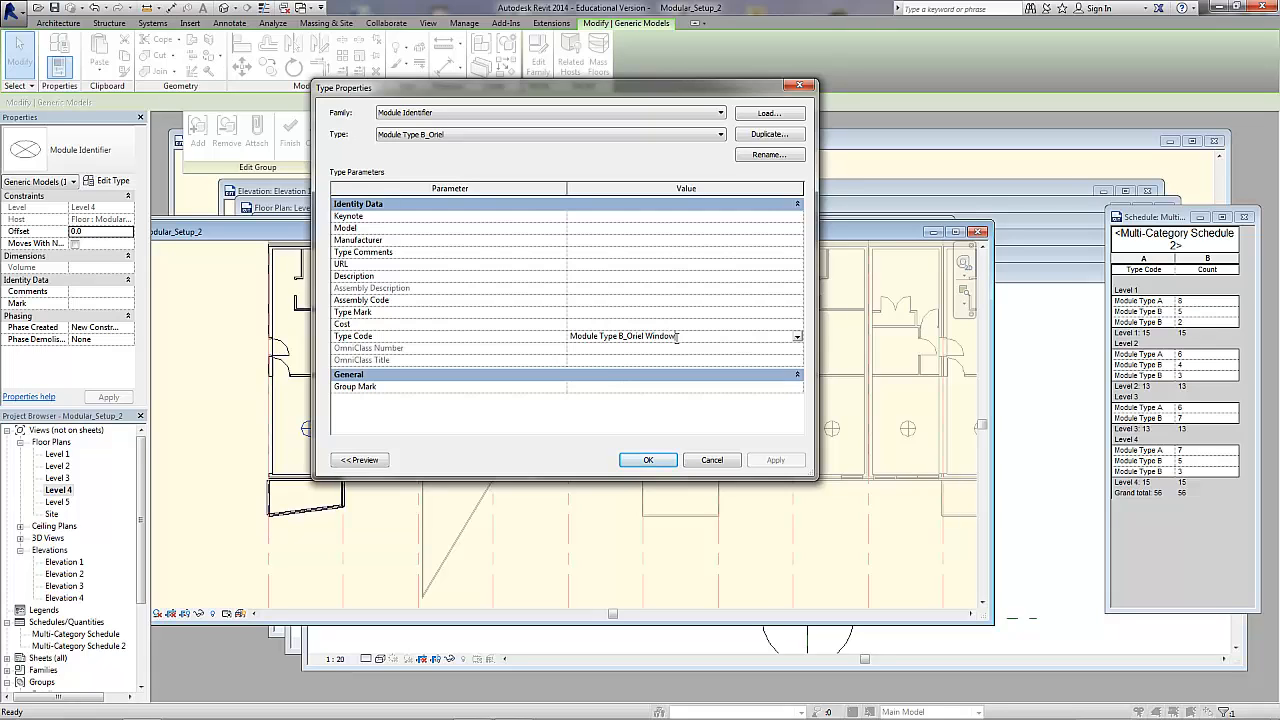
pyautogui.click(659, 458)
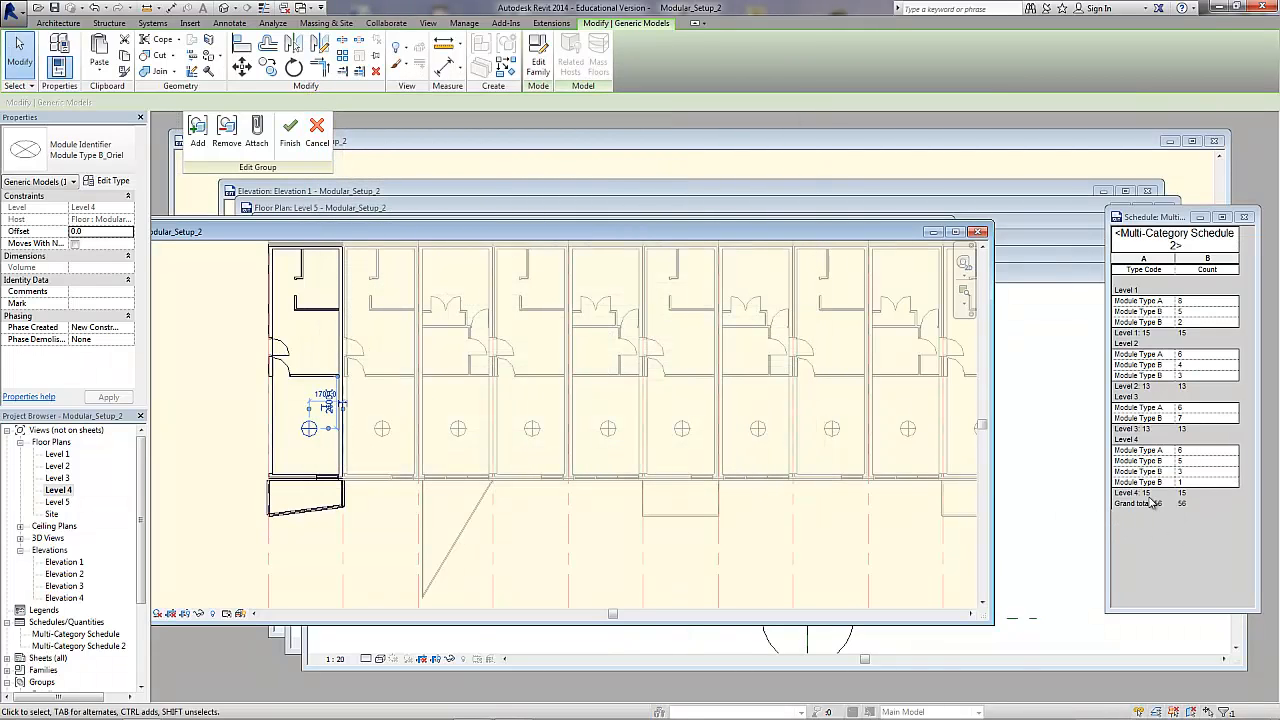
pyautogui.click(288, 135)
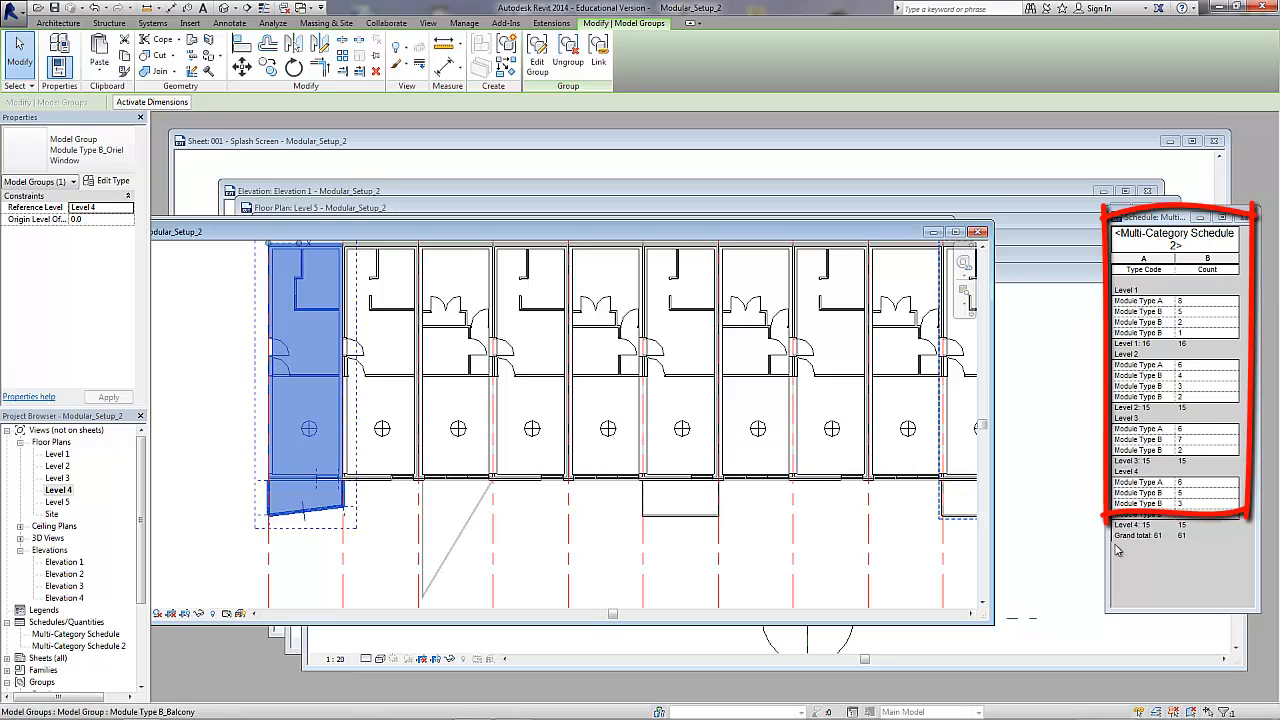
# Step: Widen the schedule window and its Type Code column so the full type codes are readable
pyautogui.click(1174, 258)
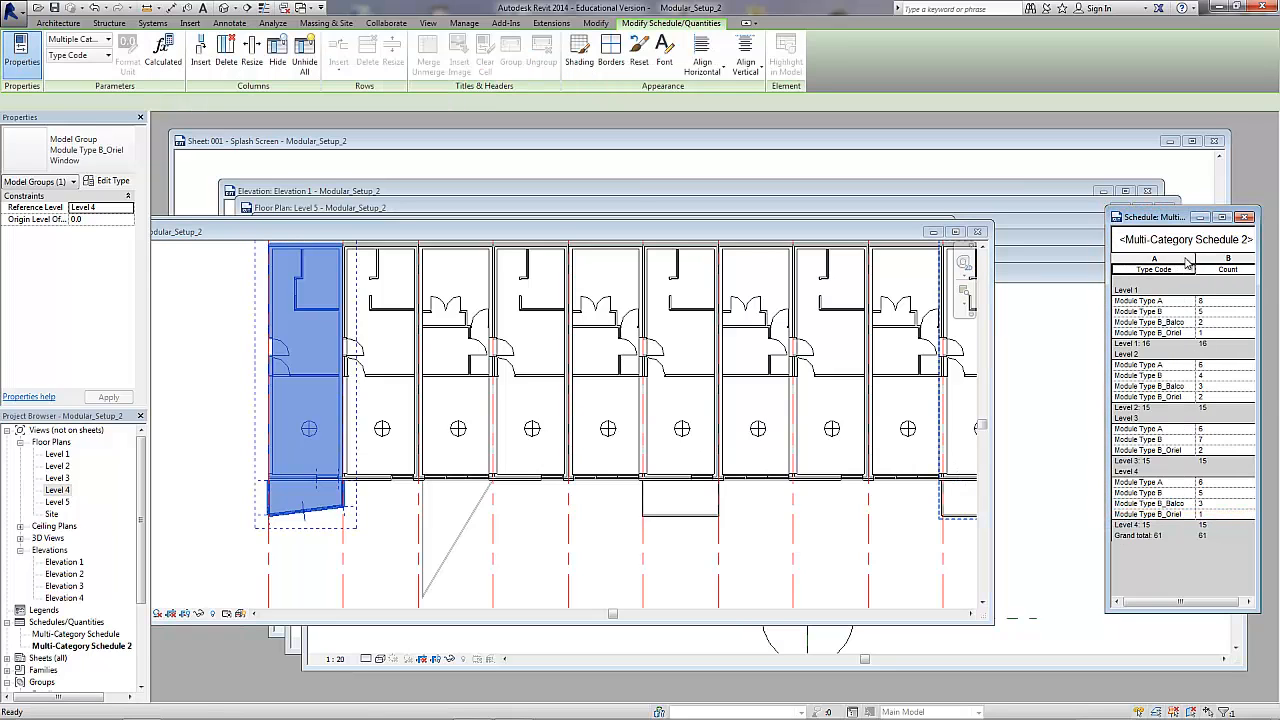
pyautogui.moveTo(1106, 255); pyautogui.dragTo(1024, 255)
pyautogui.moveTo(1117, 258); pyautogui.dragTo(1143, 258)
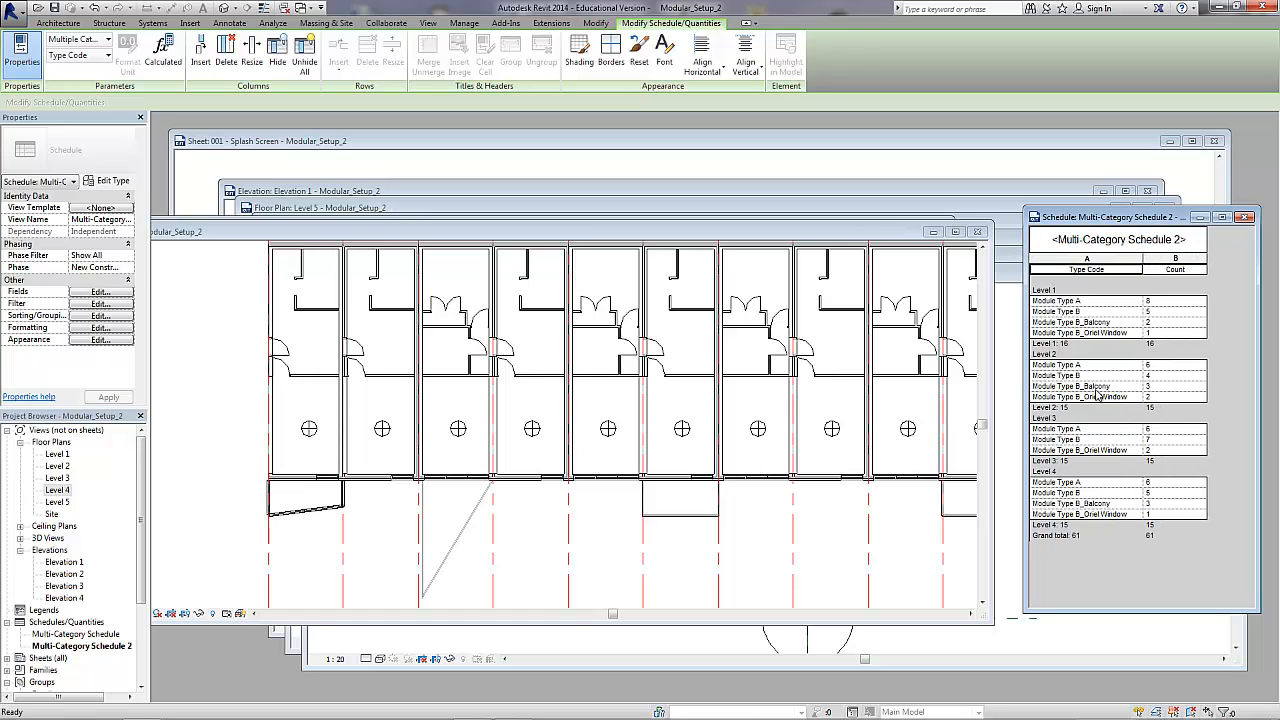
# Step: Open the Module Type A-Balcony group on the Level 4 plan for editing
pyautogui.click(770, 518)
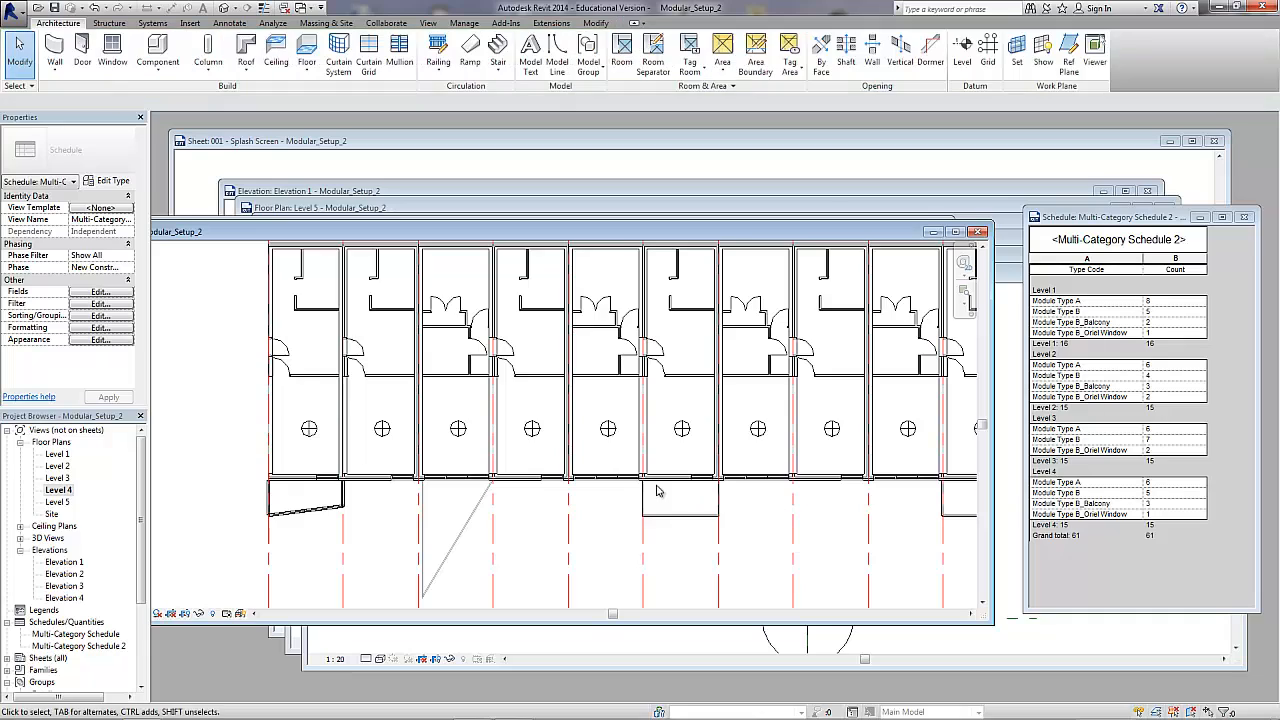
pyautogui.scroll(-2, 625, 470)
pyautogui.moveTo(625, 472); pyautogui.dragTo(494, 457, button='middle')
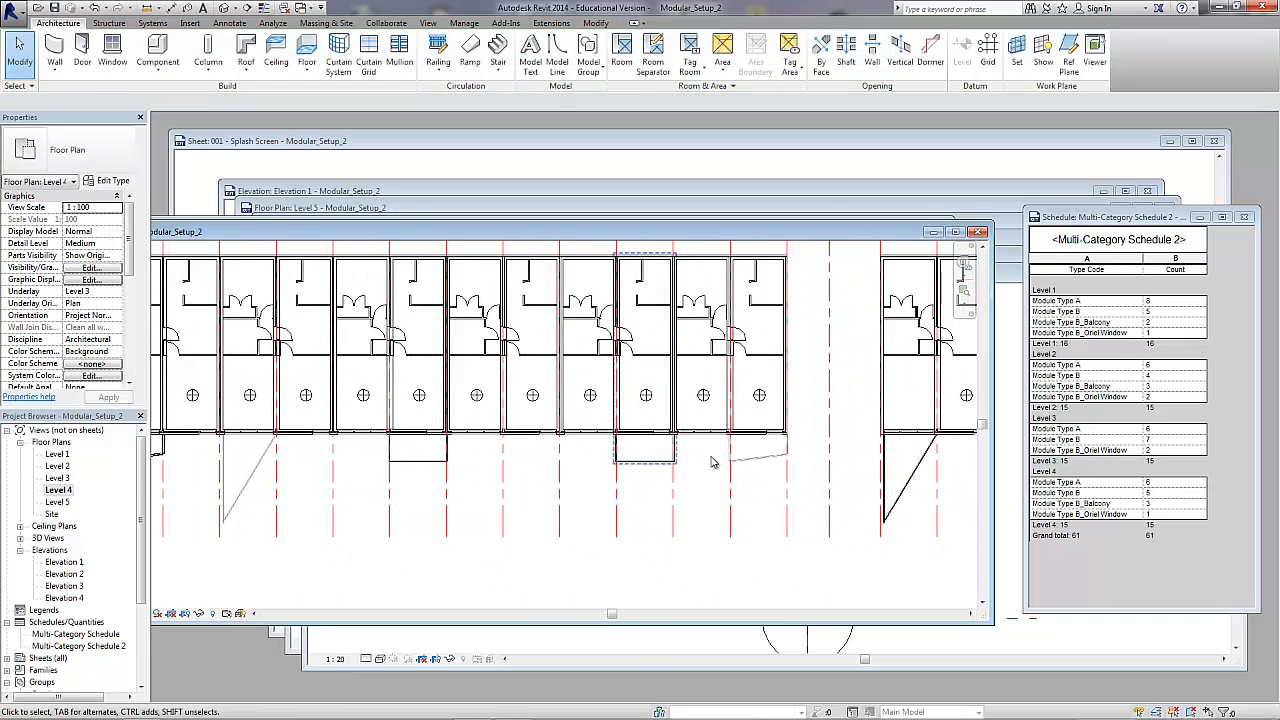
pyautogui.moveTo(729, 466); pyautogui.dragTo(532, 459, button='middle')
pyautogui.scroll(3, 695, 447)
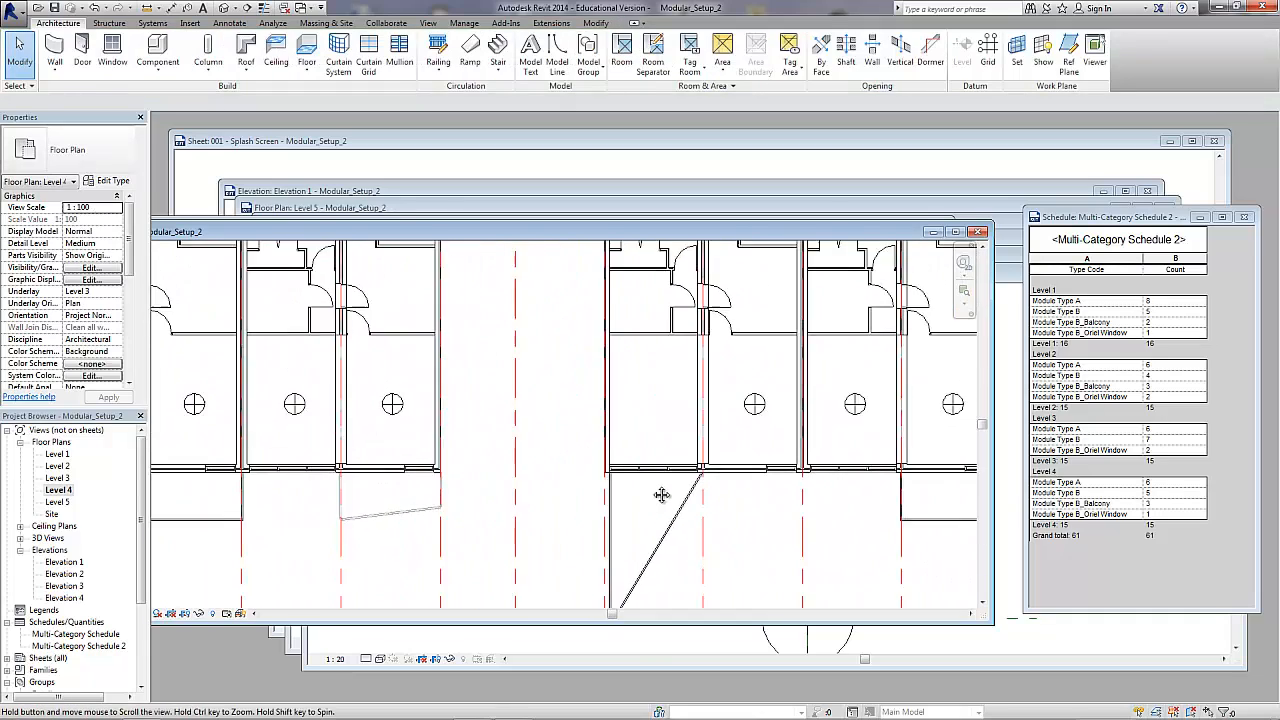
pyautogui.click(657, 484)
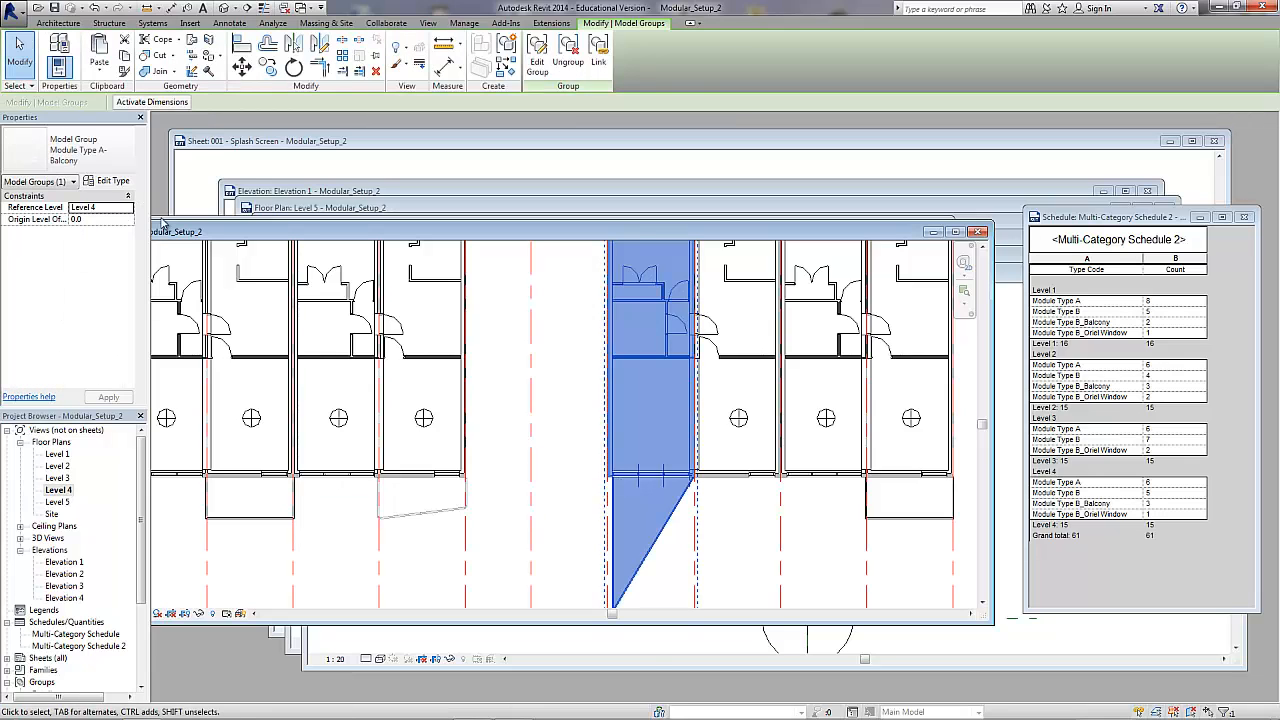
pyautogui.click(537, 55)
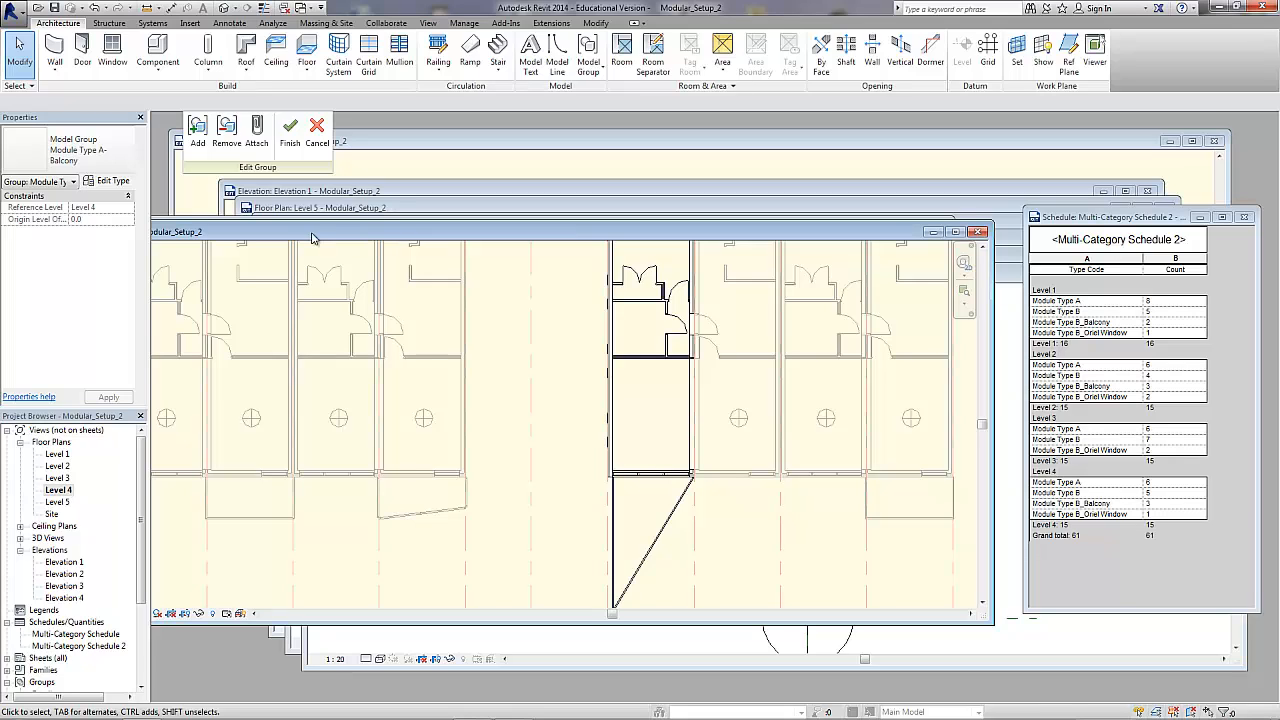
# Step: Place a Module Identifier component inside the Module Type A-Balcony module, in the room next to the balcony
pyautogui.click(158, 80)
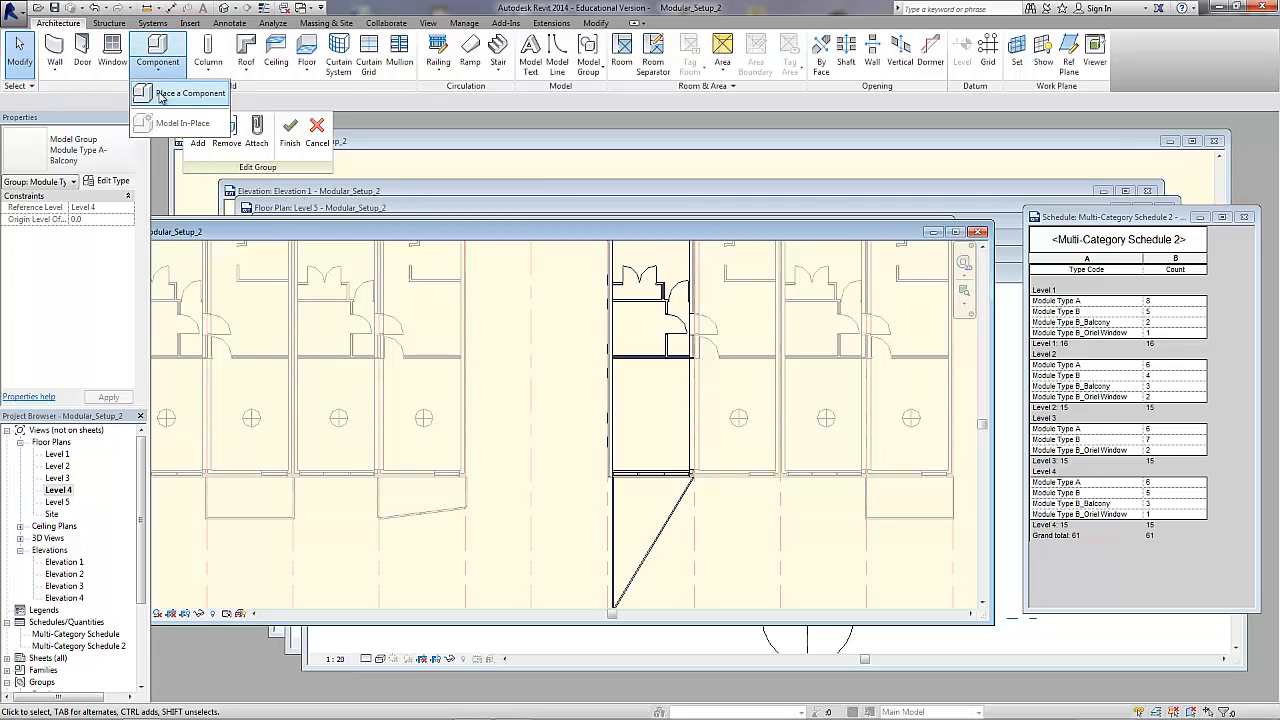
pyautogui.click(175, 92)
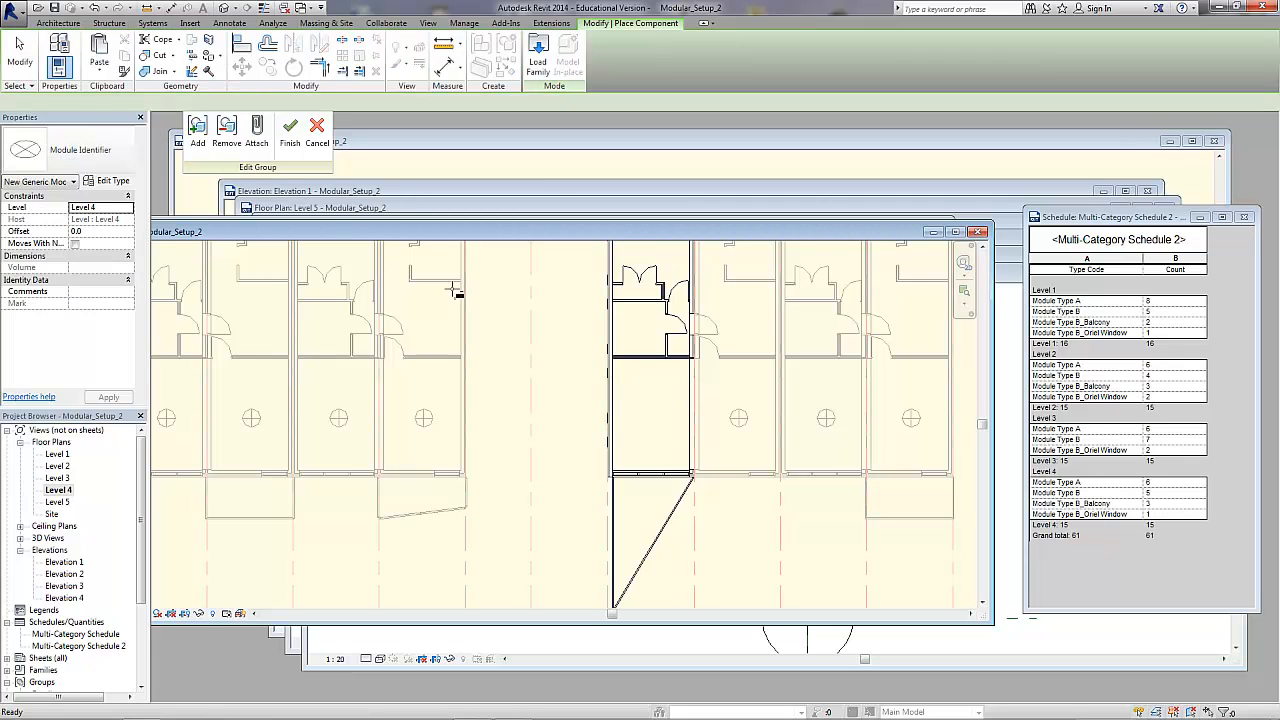
pyautogui.click(653, 420)
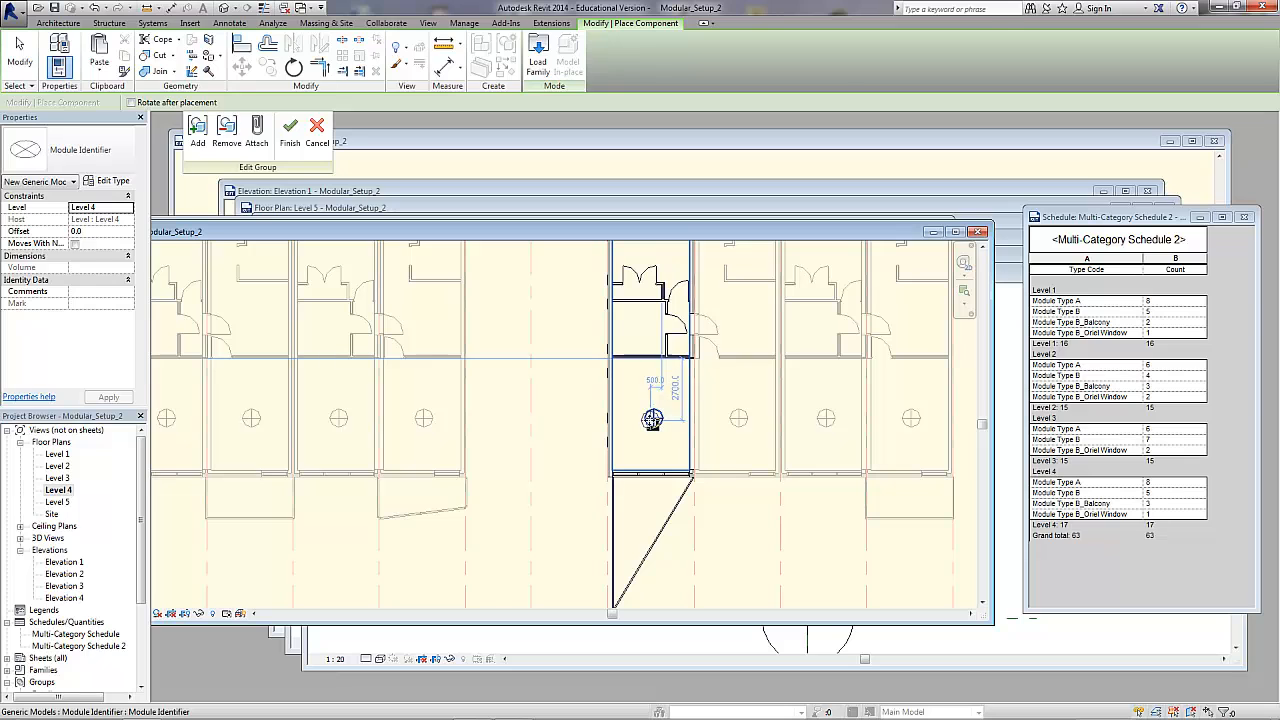
pyautogui.press('Escape')
pyautogui.press('Escape')
# Step: Duplicate the newly placed Module Identifier's type as Module Type A_Balcony
pyautogui.click(653, 420)
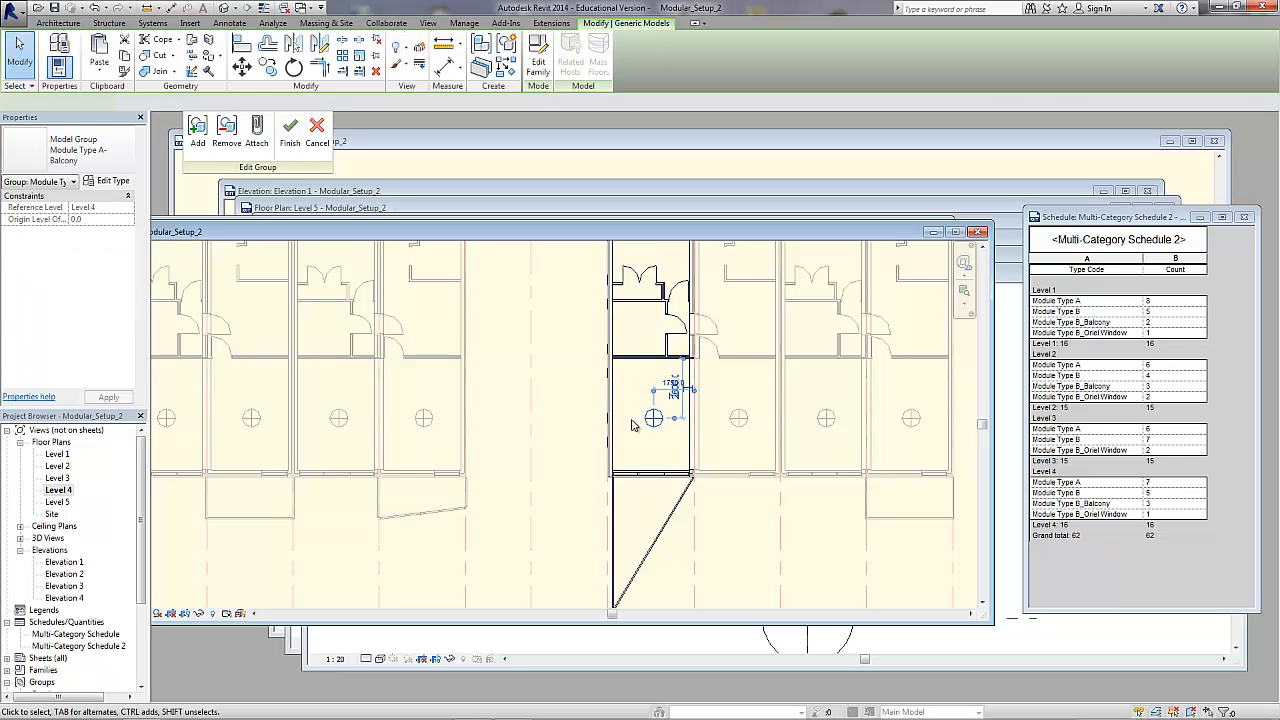
pyautogui.click(120, 181)
pyautogui.click(767, 134)
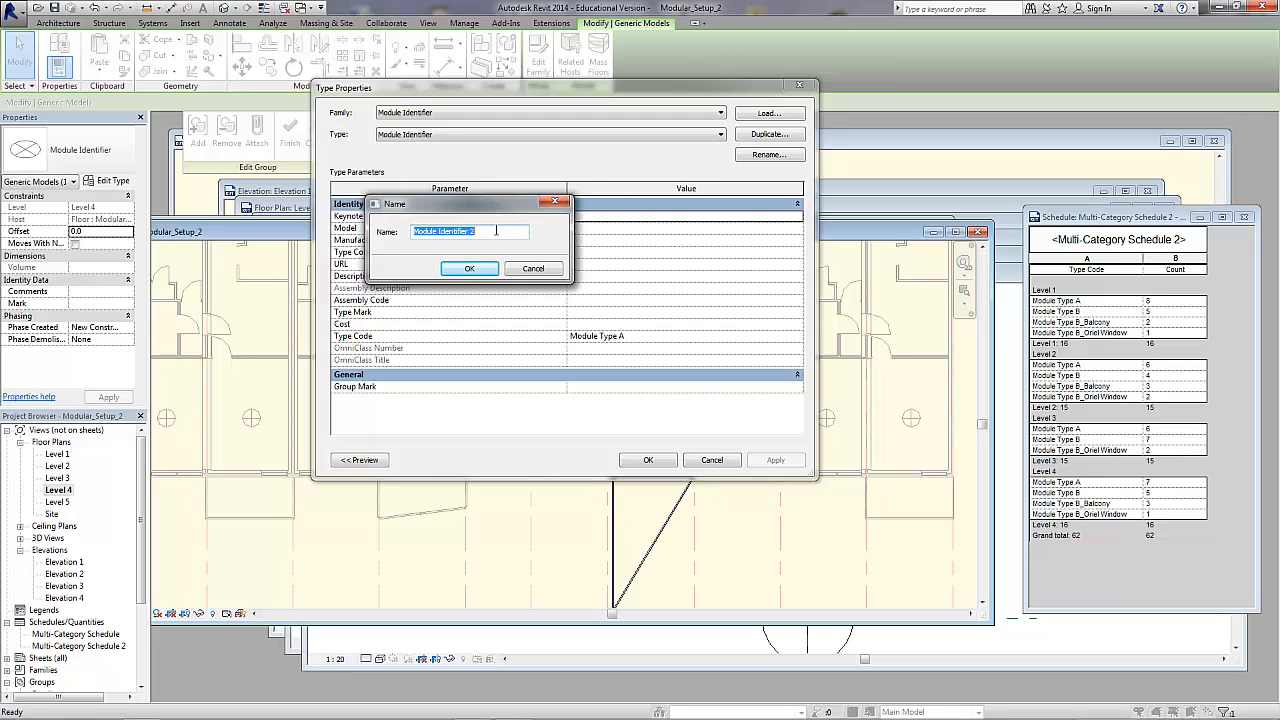
pyautogui.write('Module Type A_Balcony')
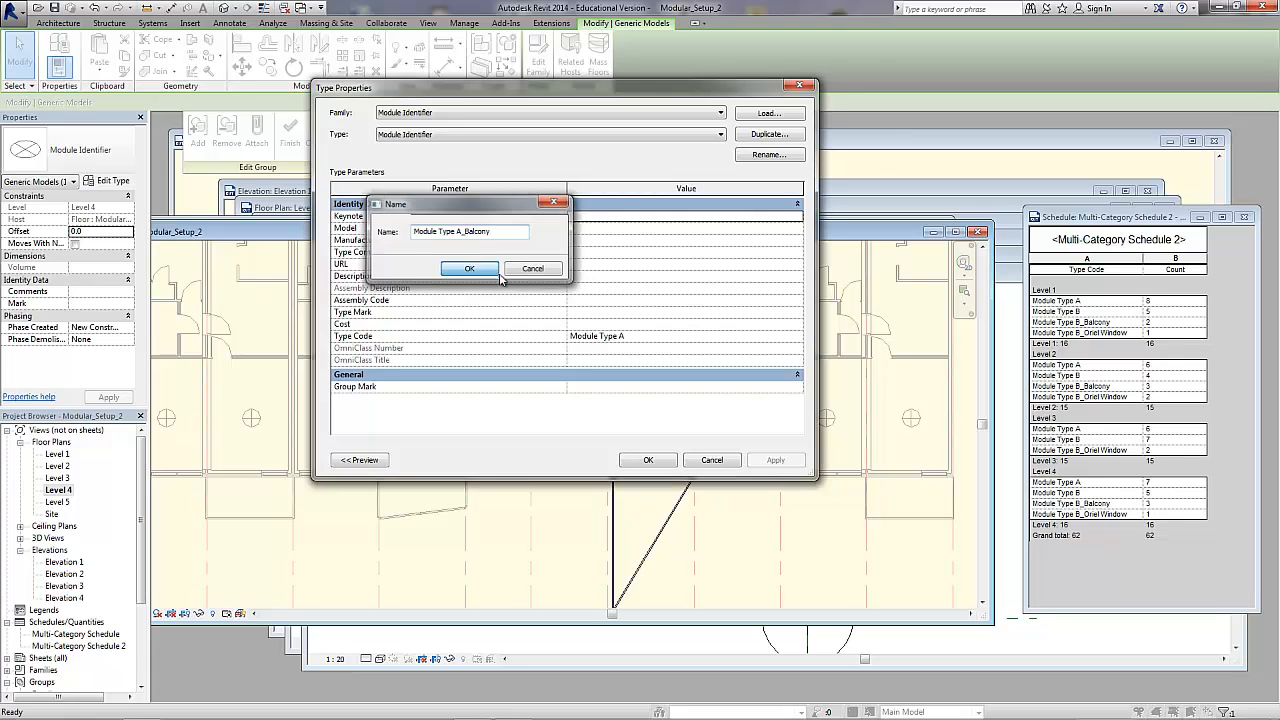
pyautogui.click(469, 268)
# Step: Set the new identifier type's Type Code to Module Type A_Balcony and finish editing the group
pyautogui.click(677, 336)
pyautogui.press('Delete')
pyautogui.click(796, 338)
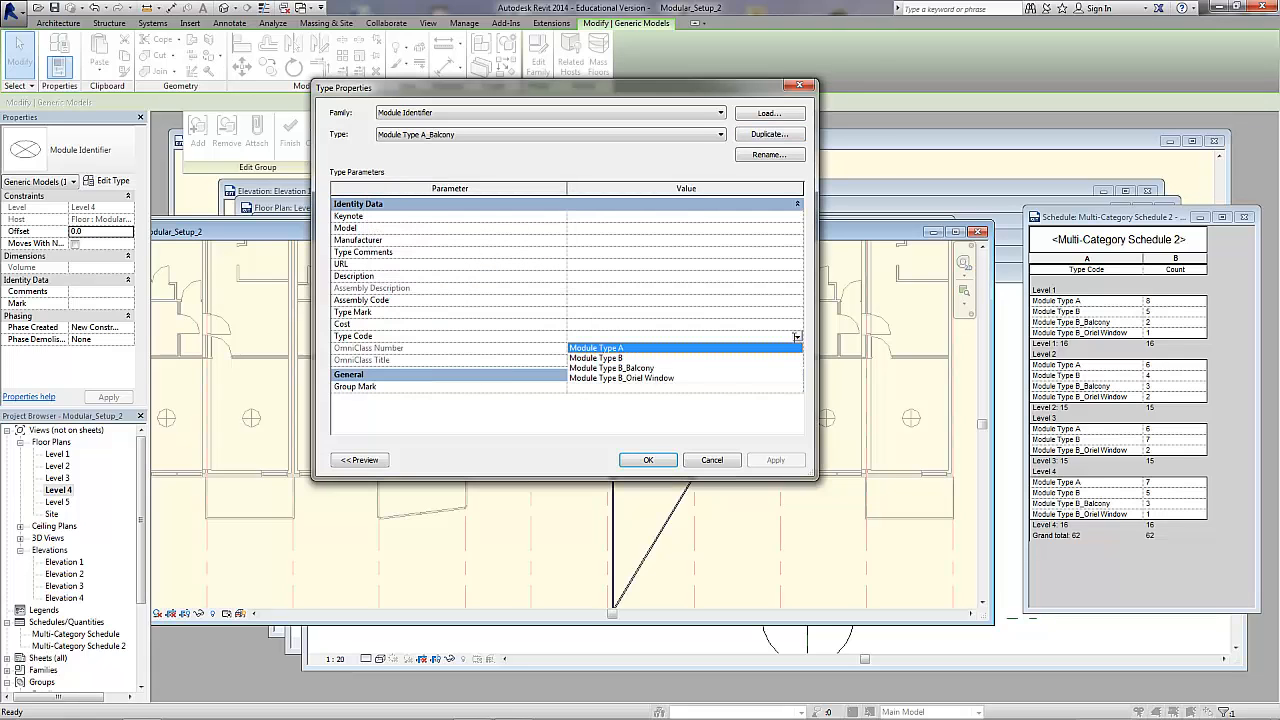
pyautogui.click(622, 348)
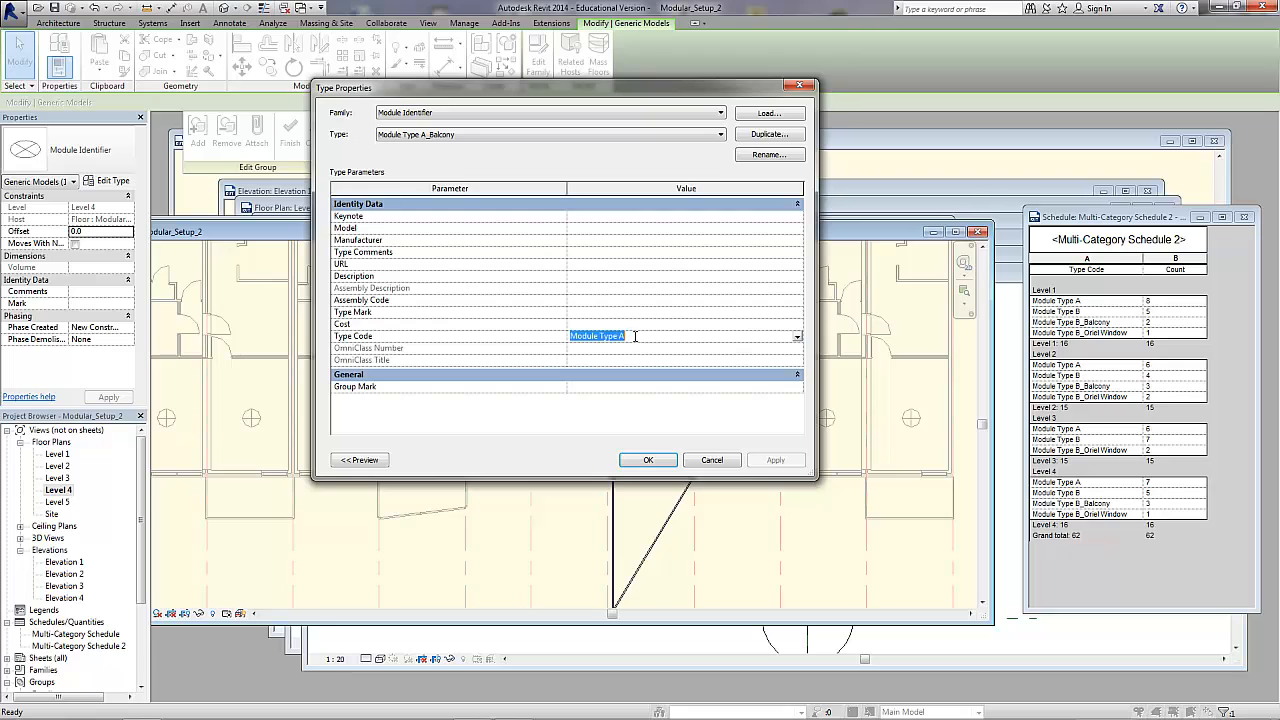
pyautogui.click(636, 336)
pyautogui.click(648, 460)
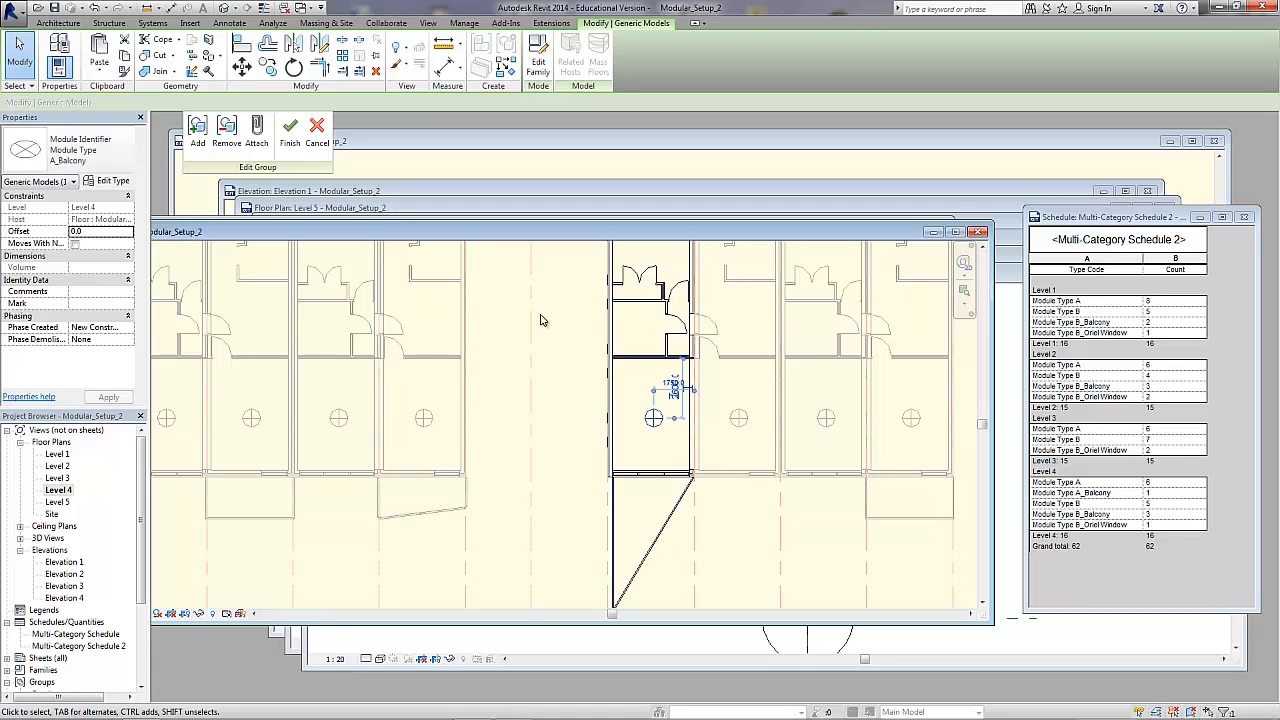
pyautogui.click(290, 130)
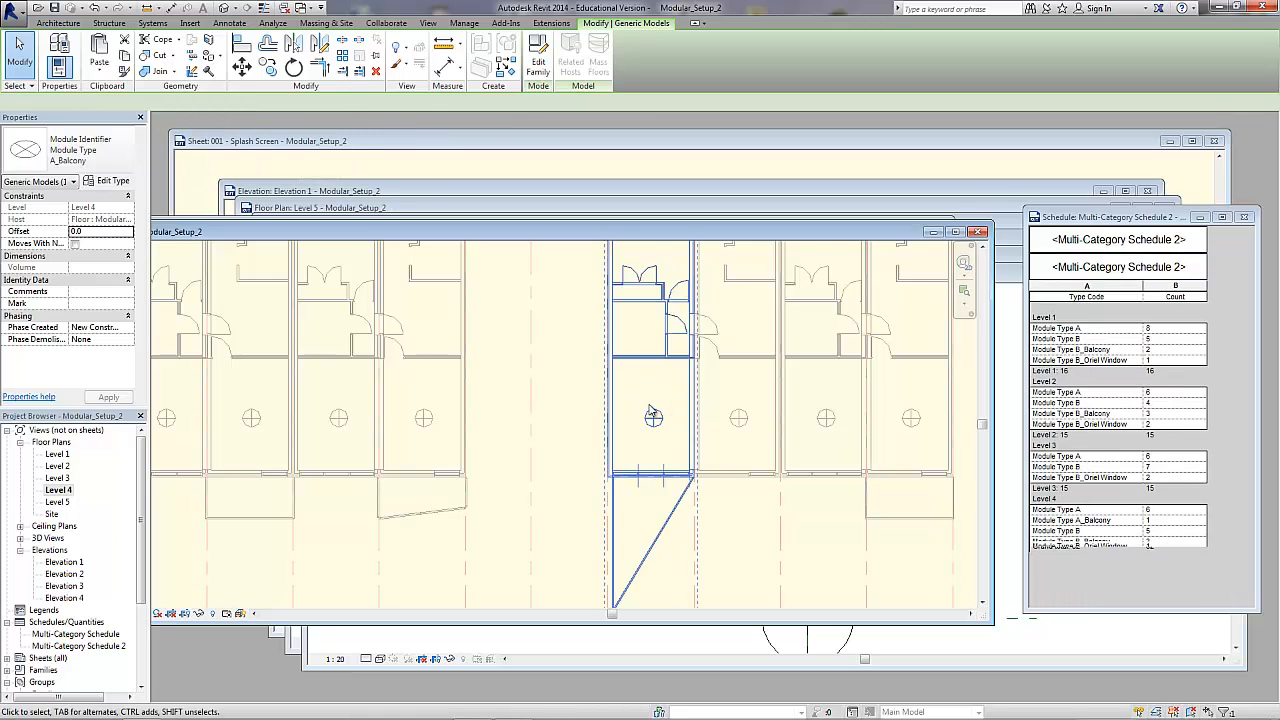
pyautogui.click(652, 414)
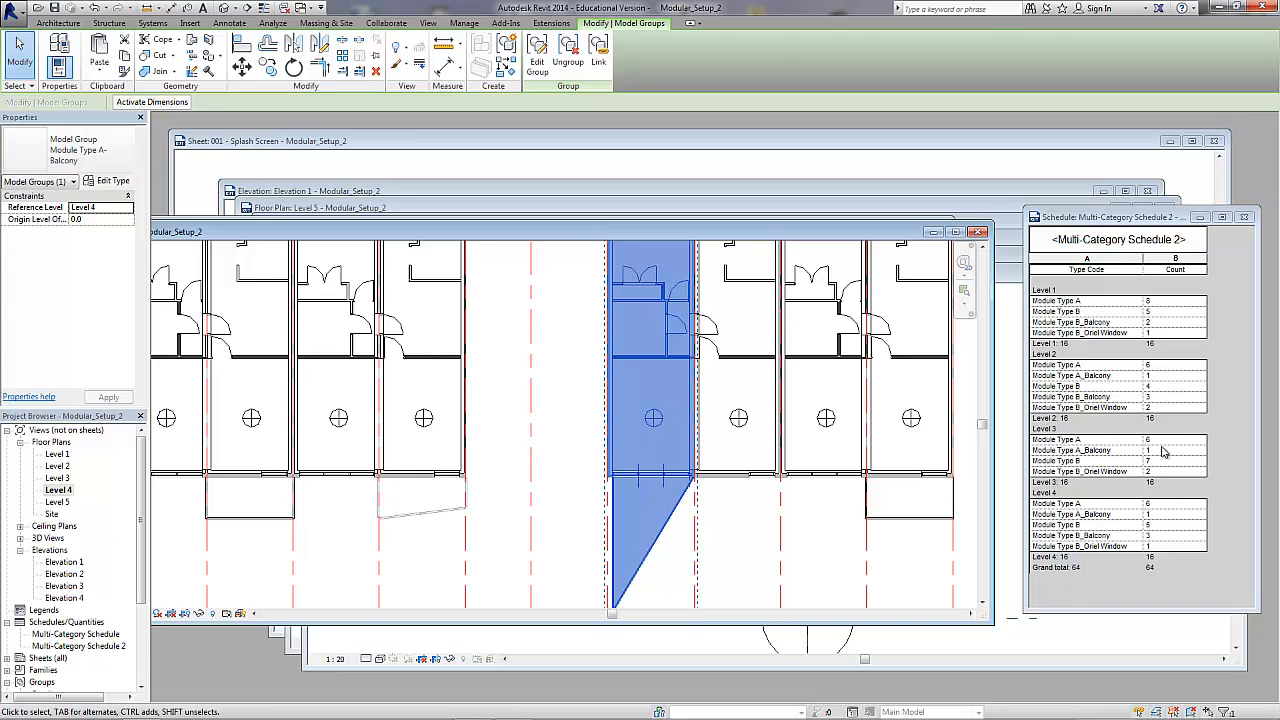
pyautogui.press('Escape')
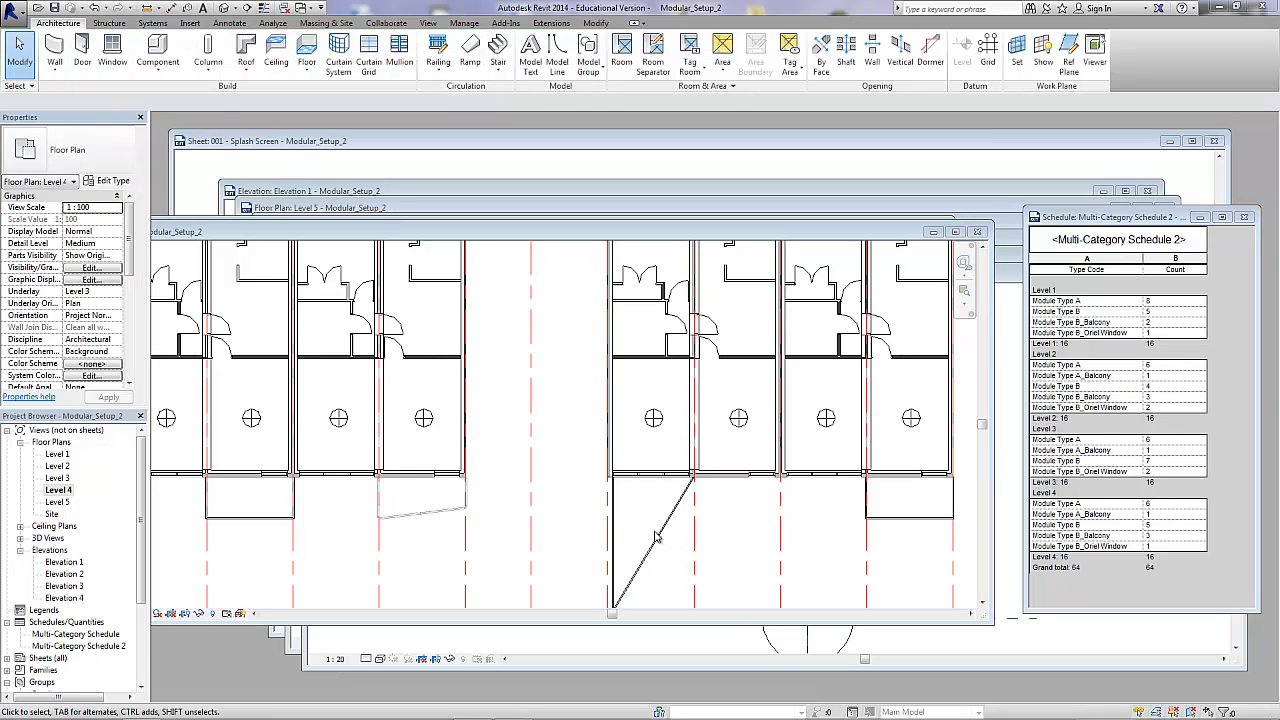
# Step: Start a new multi-category schedule with the fields Type Code, Level and Count, in that order
pyautogui.rightClick(55, 623)
pyautogui.click(60, 612)
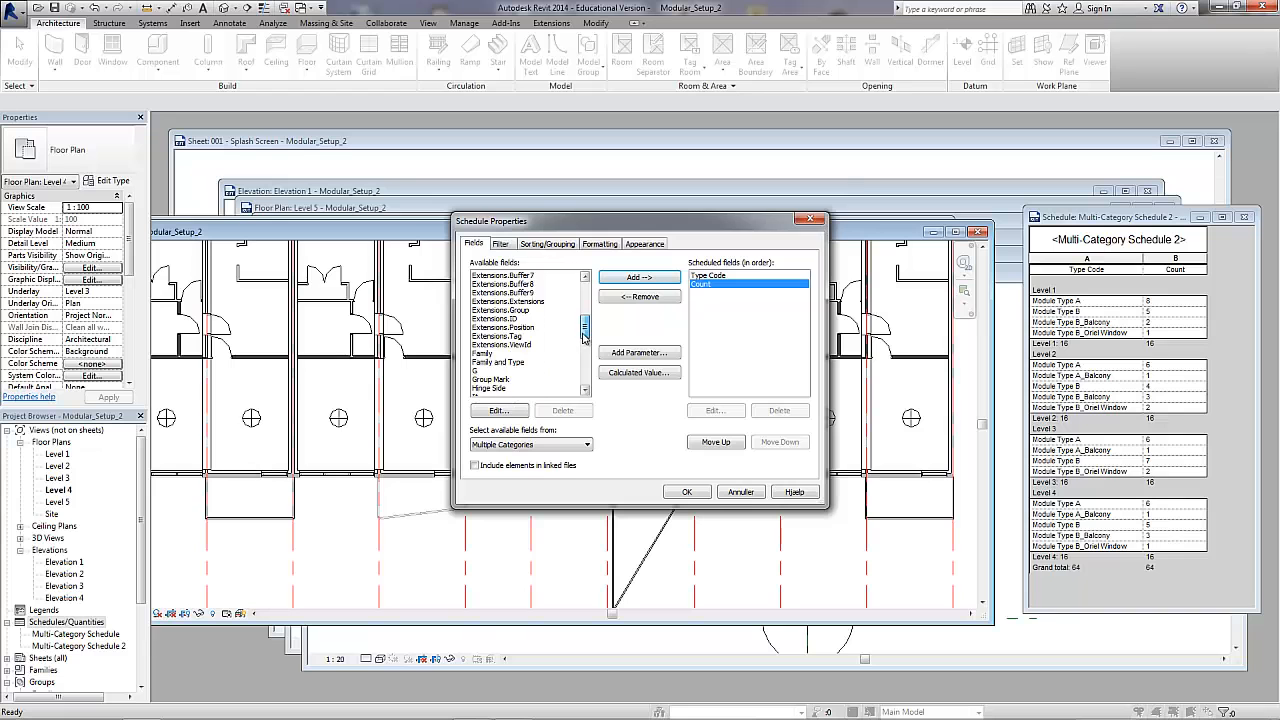
pyautogui.moveTo(585, 338); pyautogui.dragTo(585, 358)
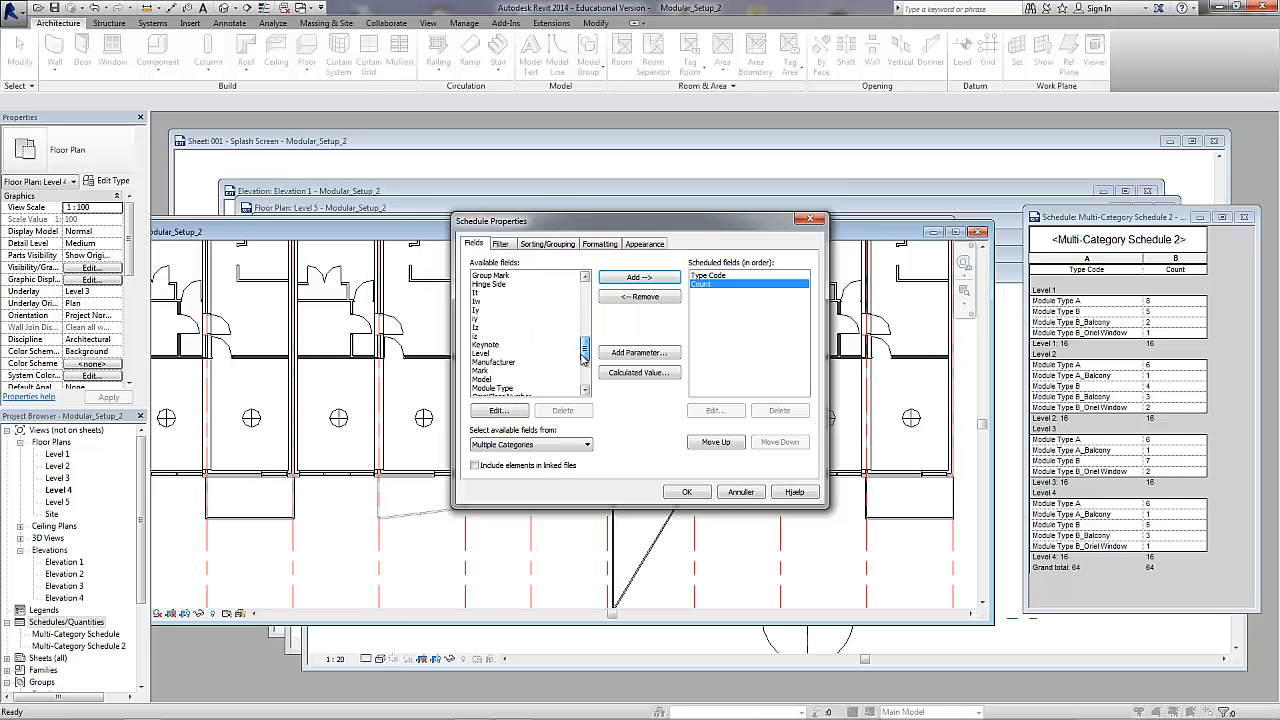
pyautogui.click(518, 352)
pyautogui.click(620, 280)
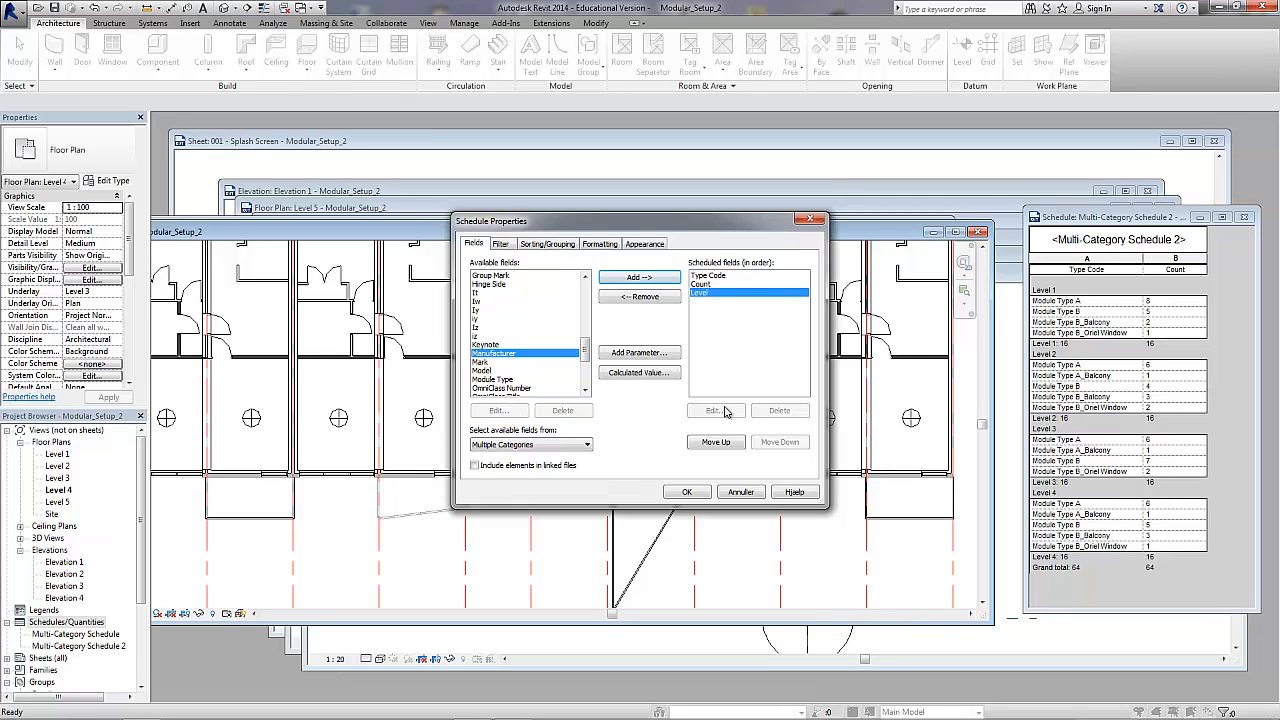
pyautogui.click(712, 445)
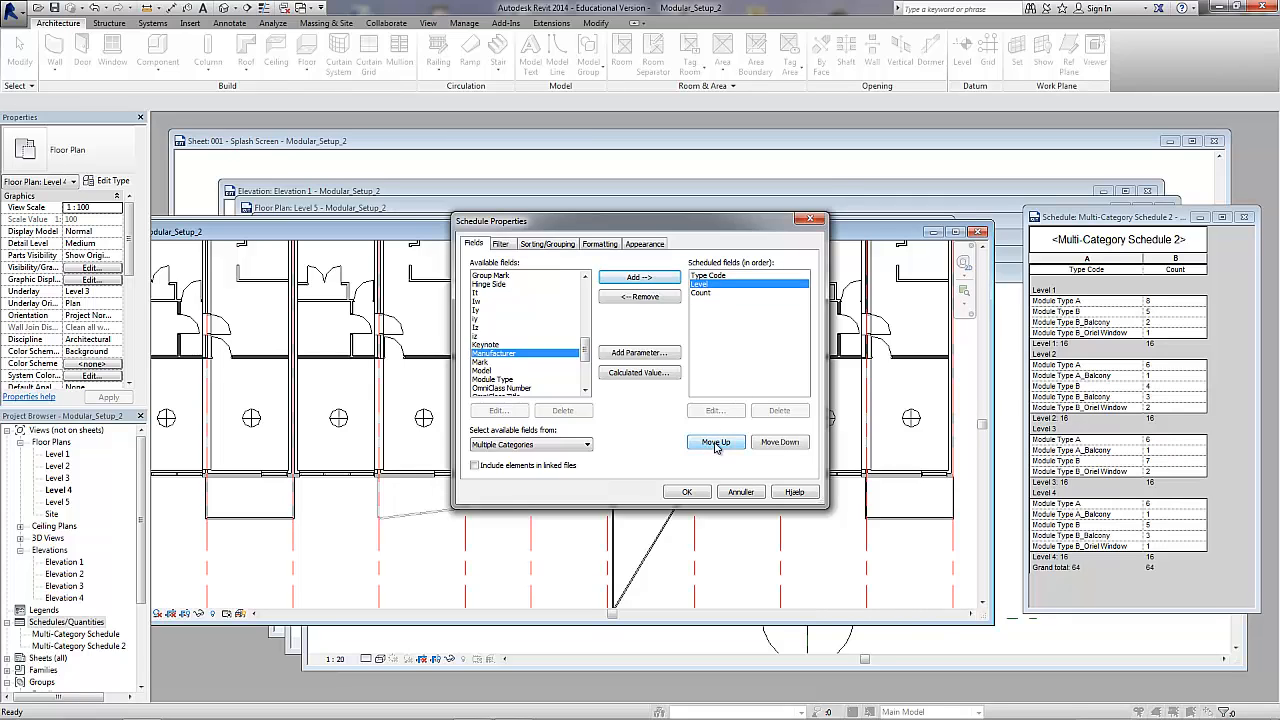
# Step: Filter the new schedule to items whose Type Code contains Module
pyautogui.click(507, 248)
pyautogui.click(566, 266)
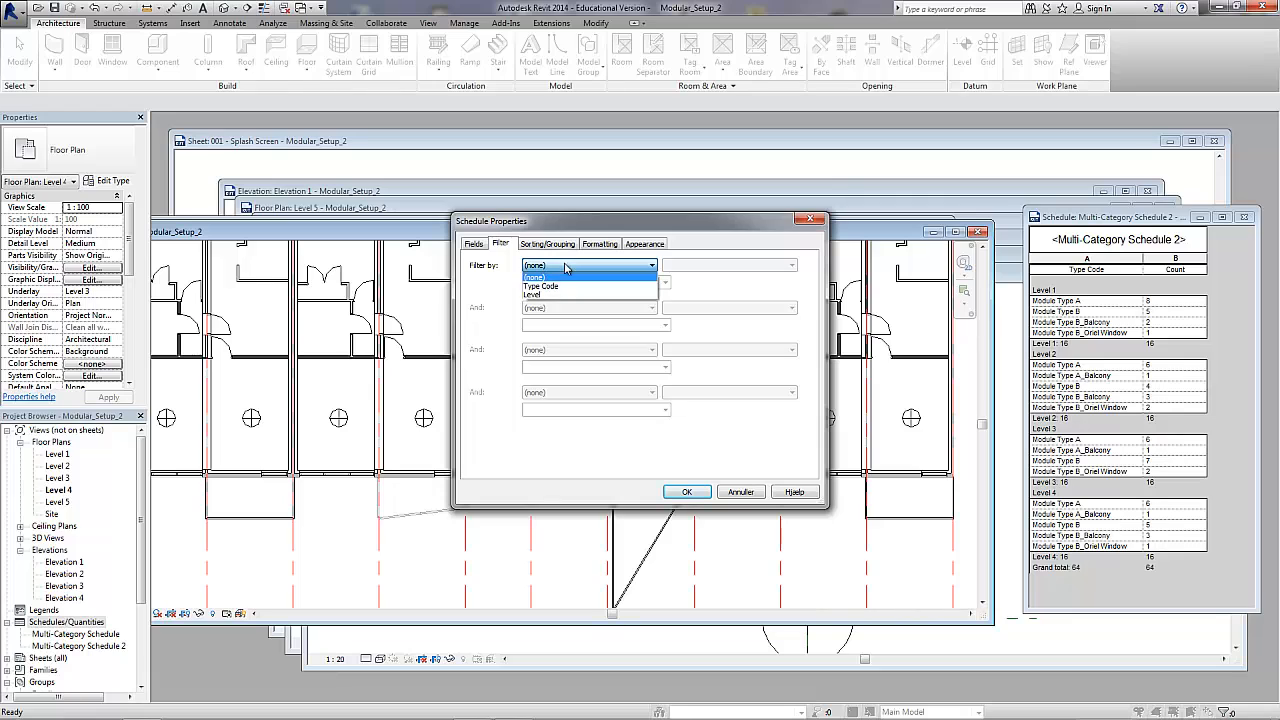
pyautogui.click(555, 287)
pyautogui.click(792, 266)
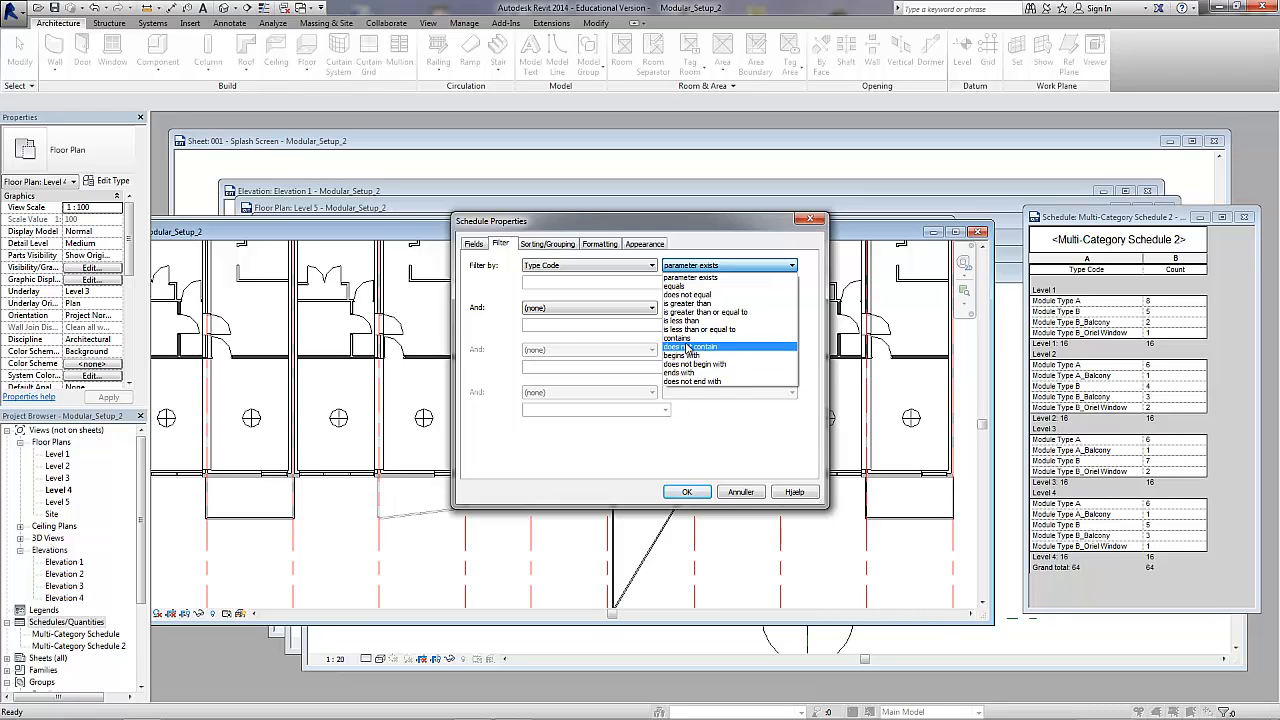
pyautogui.click(677, 338)
pyautogui.click(569, 284)
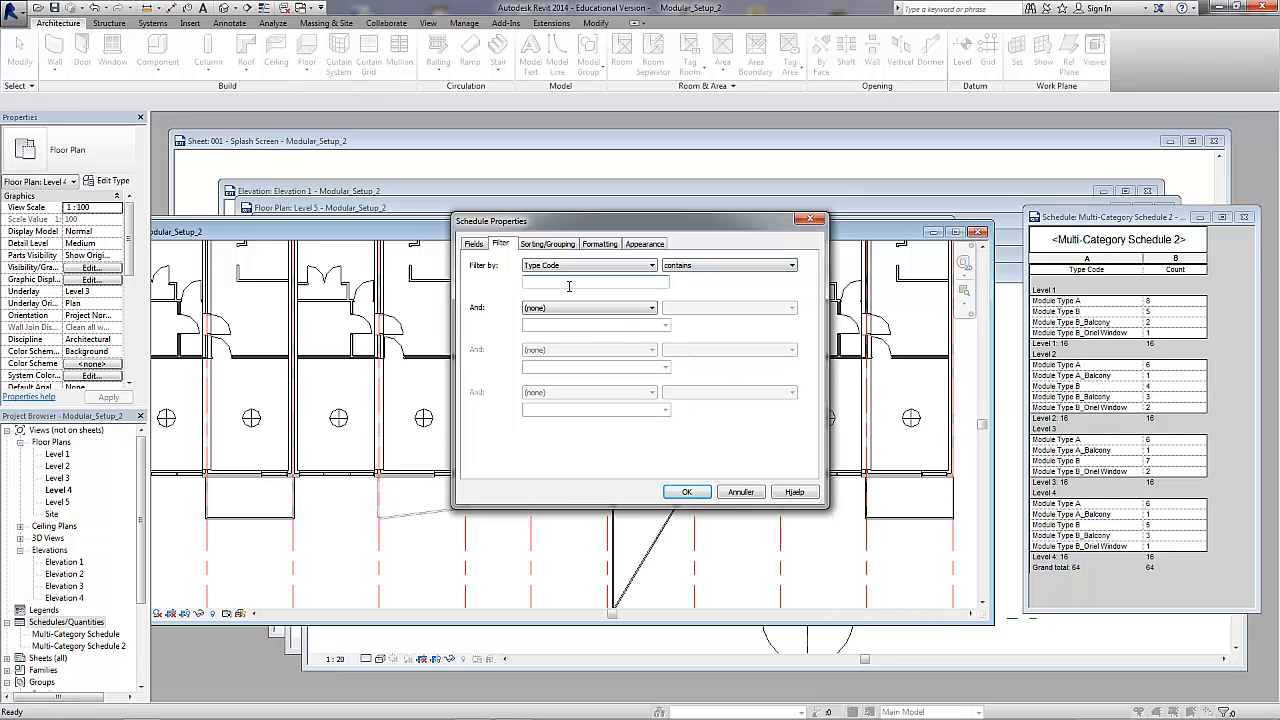
pyautogui.write('Module')
# Step: Sort the new schedule by Type Code ascending, enable grand totals with title, count and totals, and create it
pyautogui.click(548, 245)
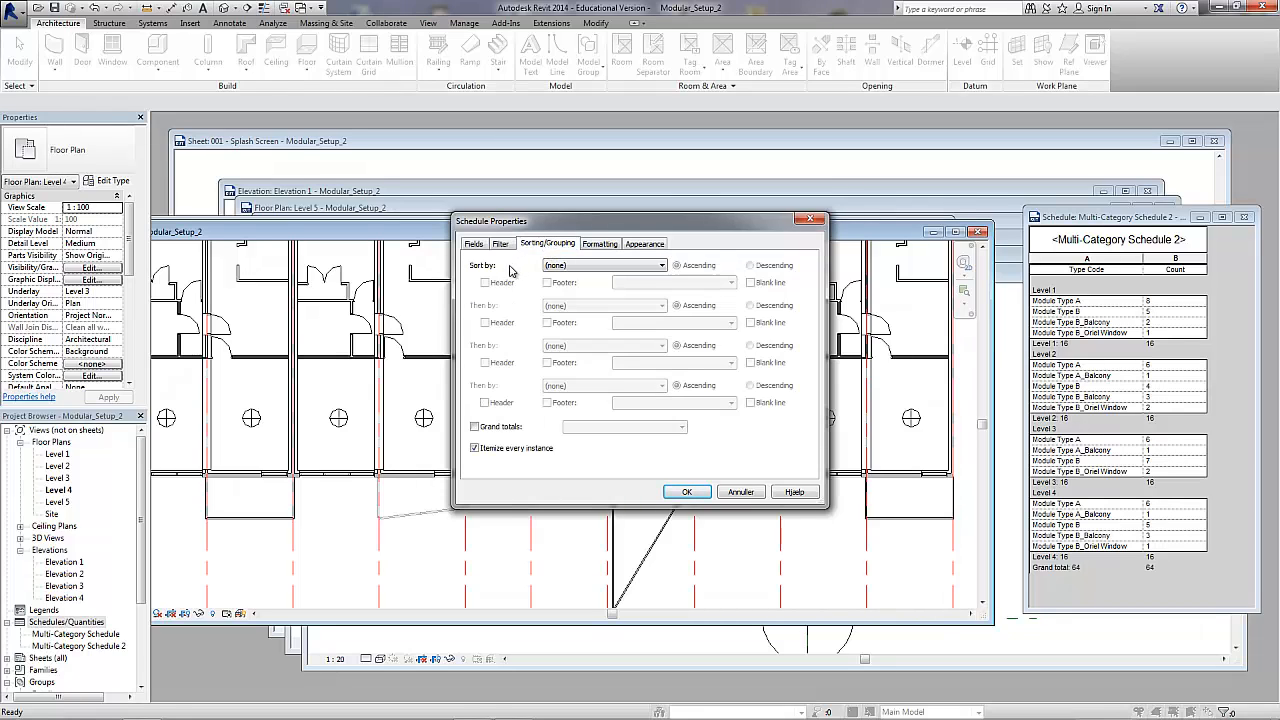
pyautogui.click(475, 427)
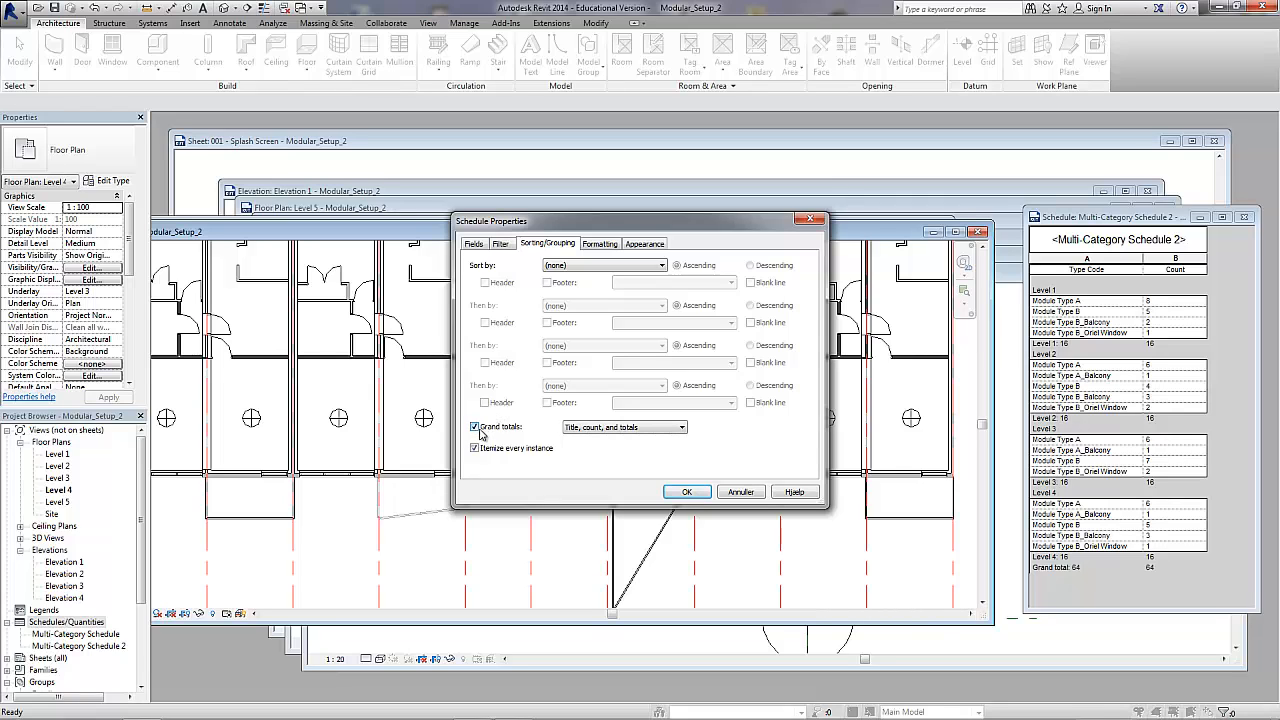
pyautogui.click(475, 448)
pyautogui.click(660, 266)
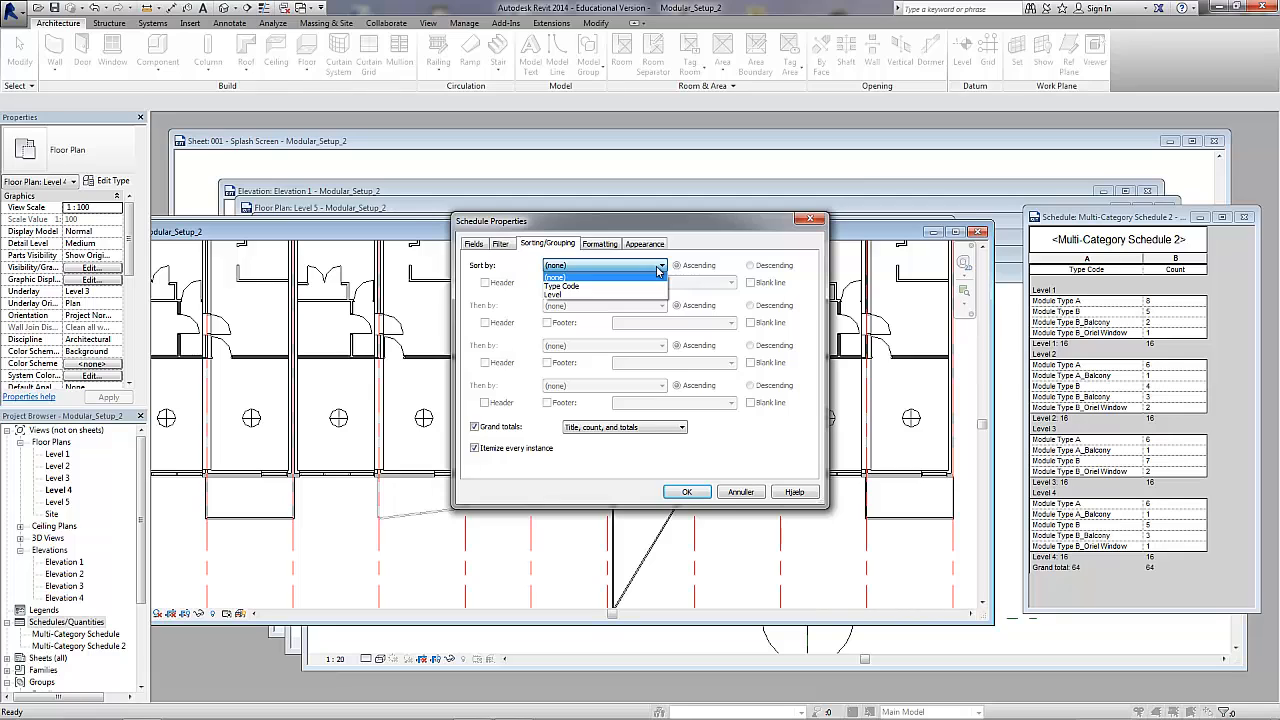
pyautogui.click(631, 286)
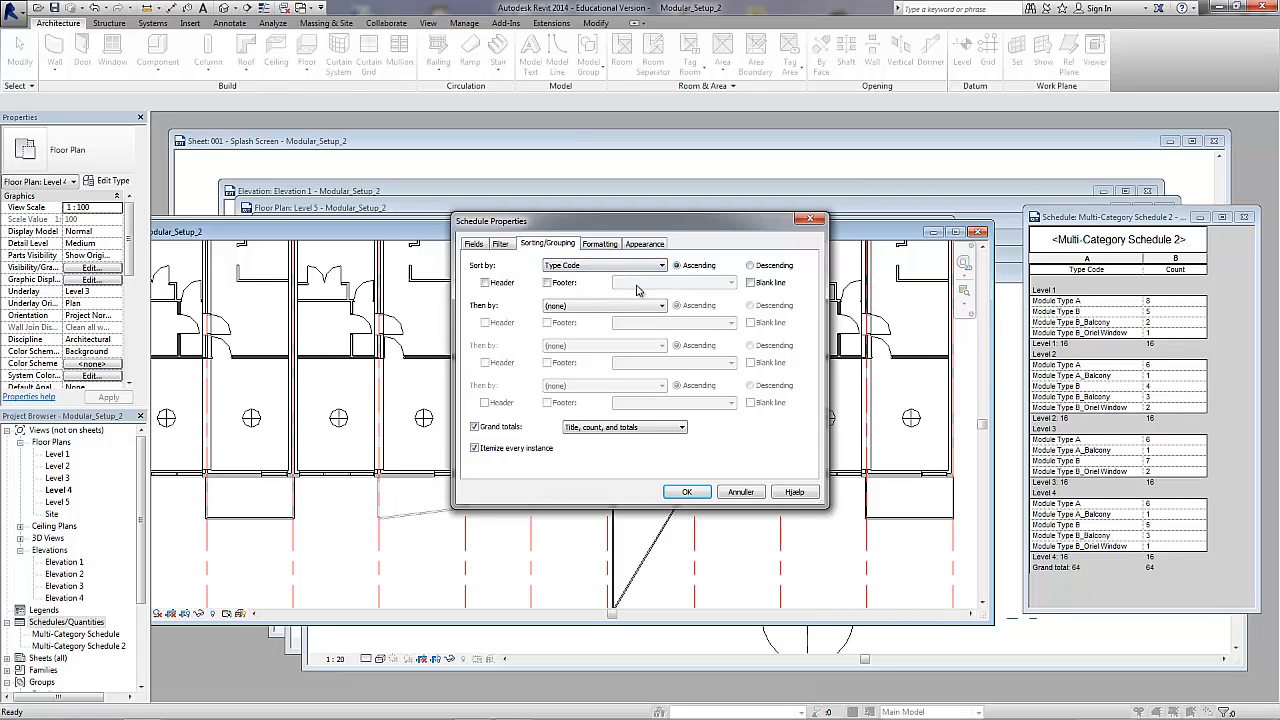
pyautogui.click(600, 246)
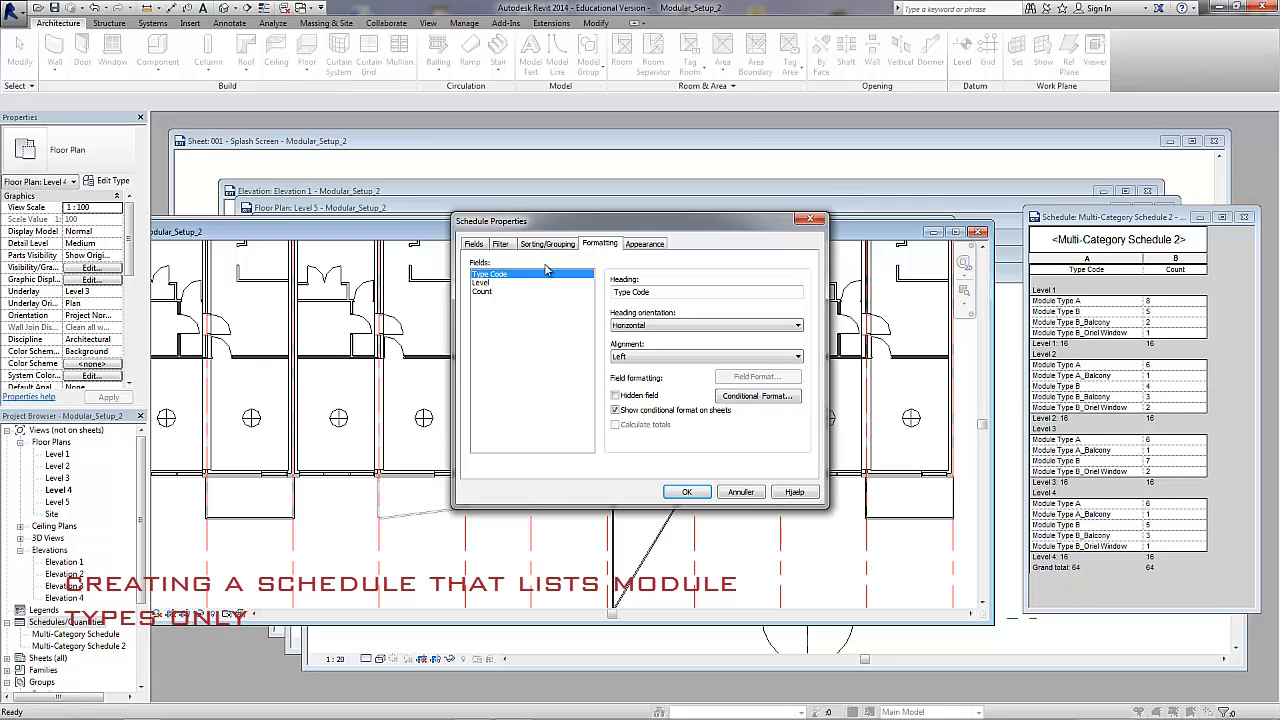
pyautogui.click(684, 492)
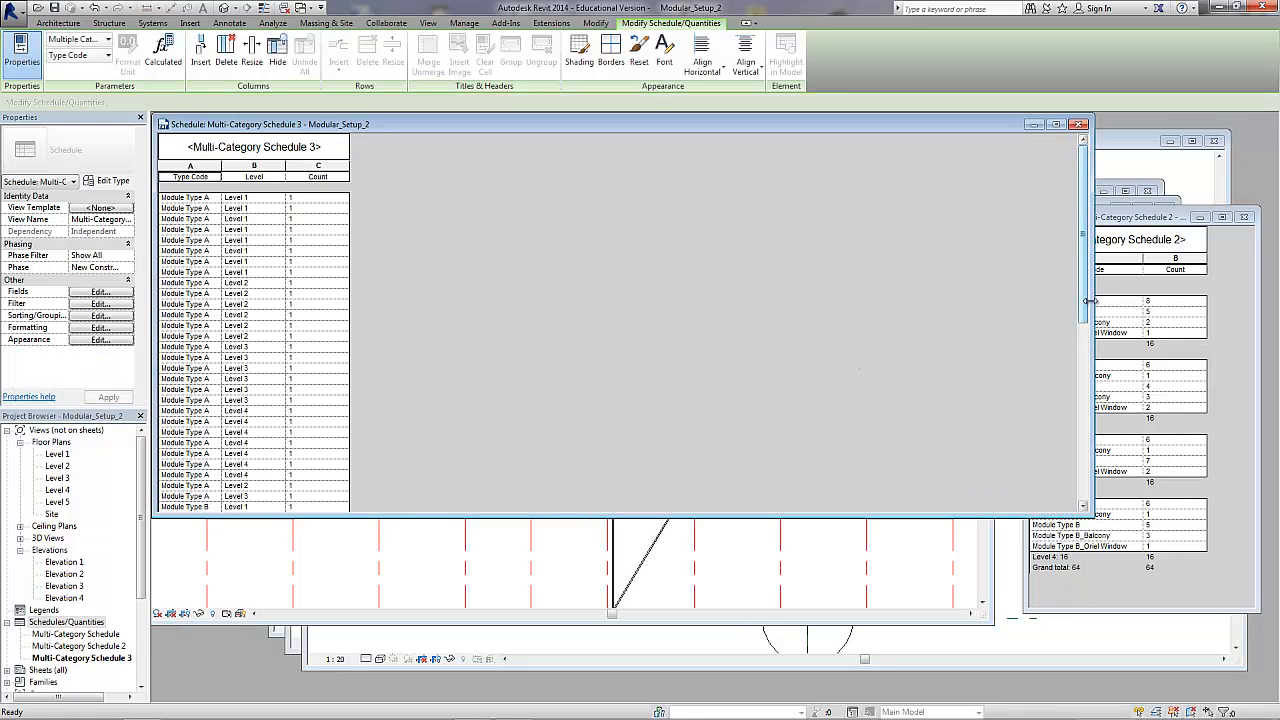
# Step: Make the schedule window narrow and tall, and group by Type Code with header and footer, without itemizing every instance
pyautogui.moveTo(1090, 272); pyautogui.dragTo(384, 271)
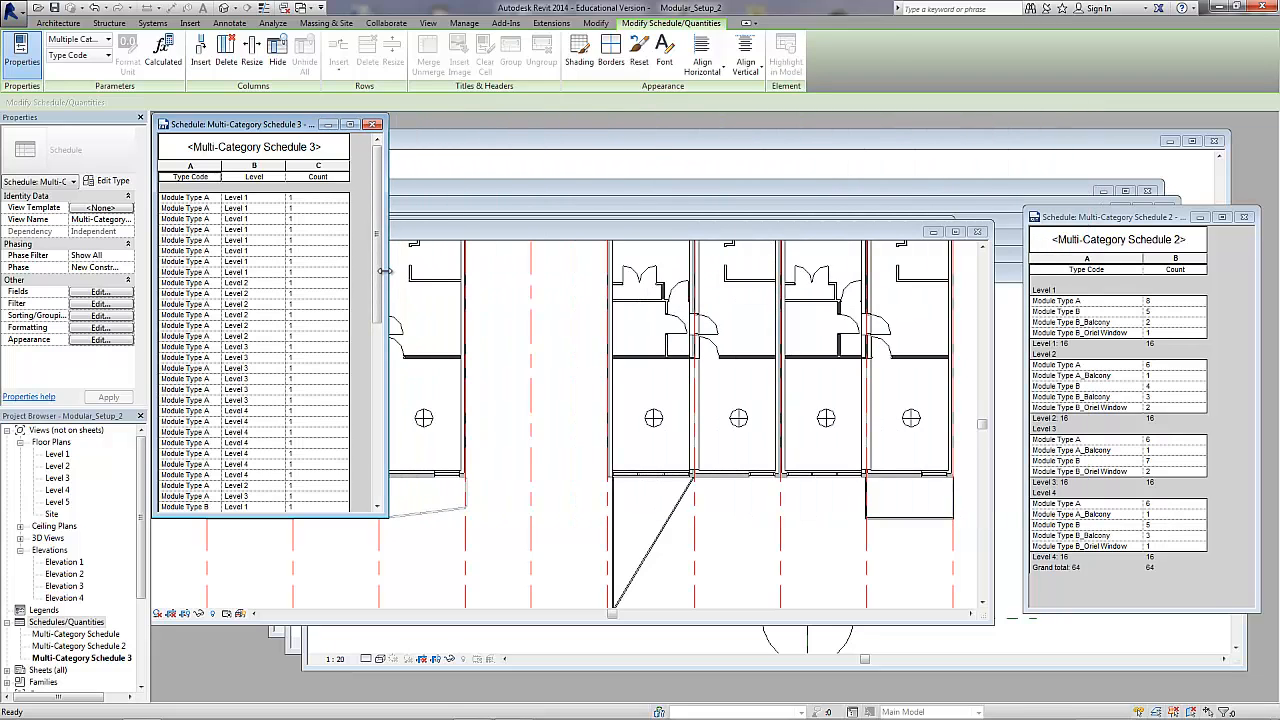
pyautogui.moveTo(300, 514); pyautogui.dragTo(270, 700)
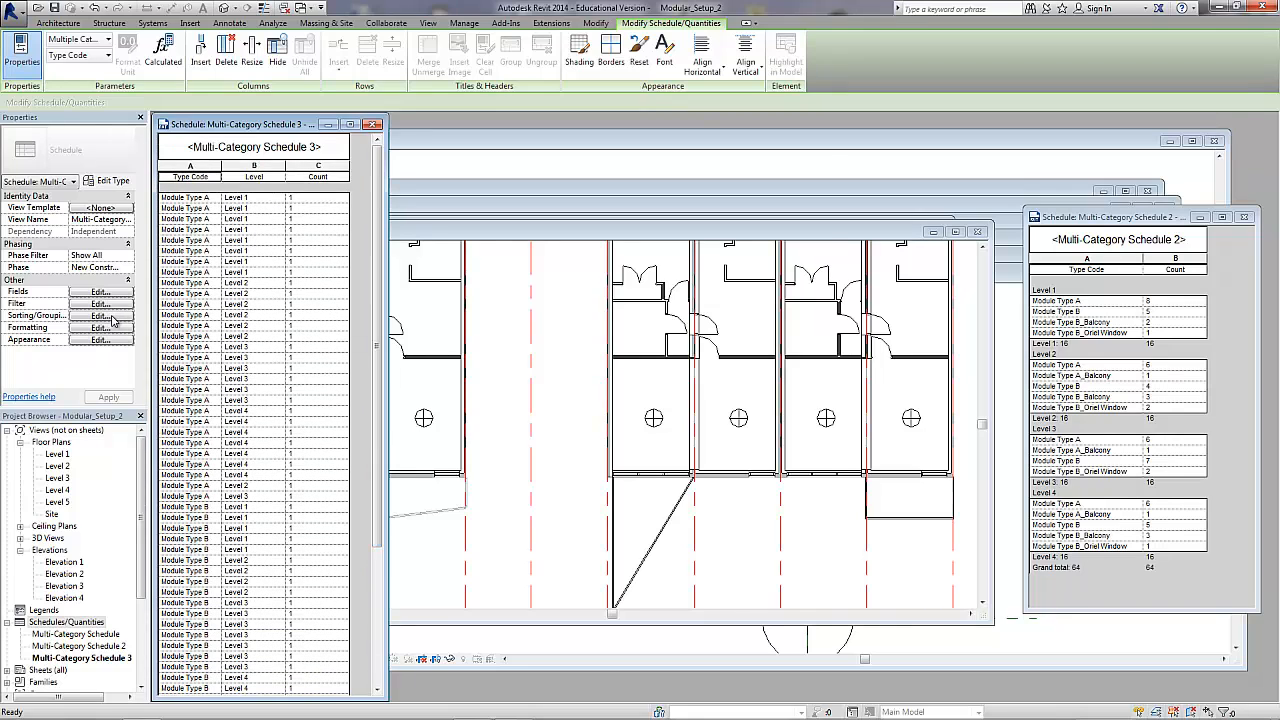
pyautogui.click(112, 318)
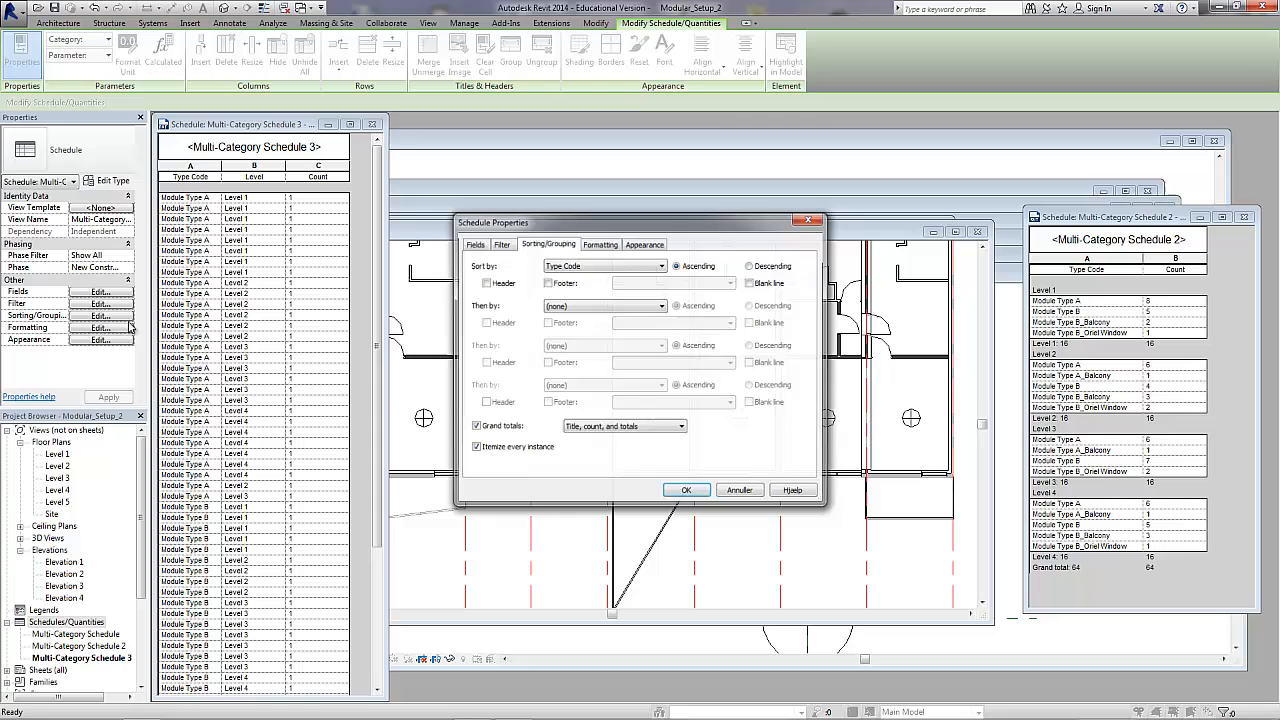
pyautogui.click(475, 448)
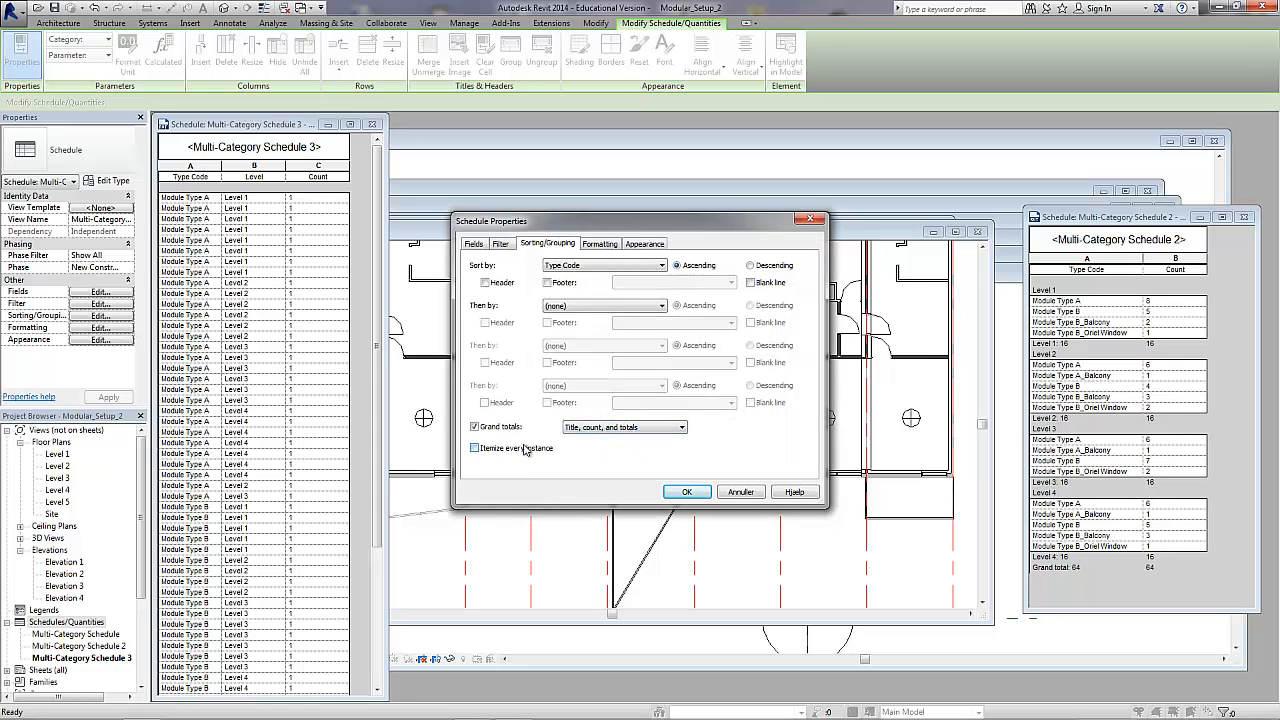
pyautogui.click(486, 284)
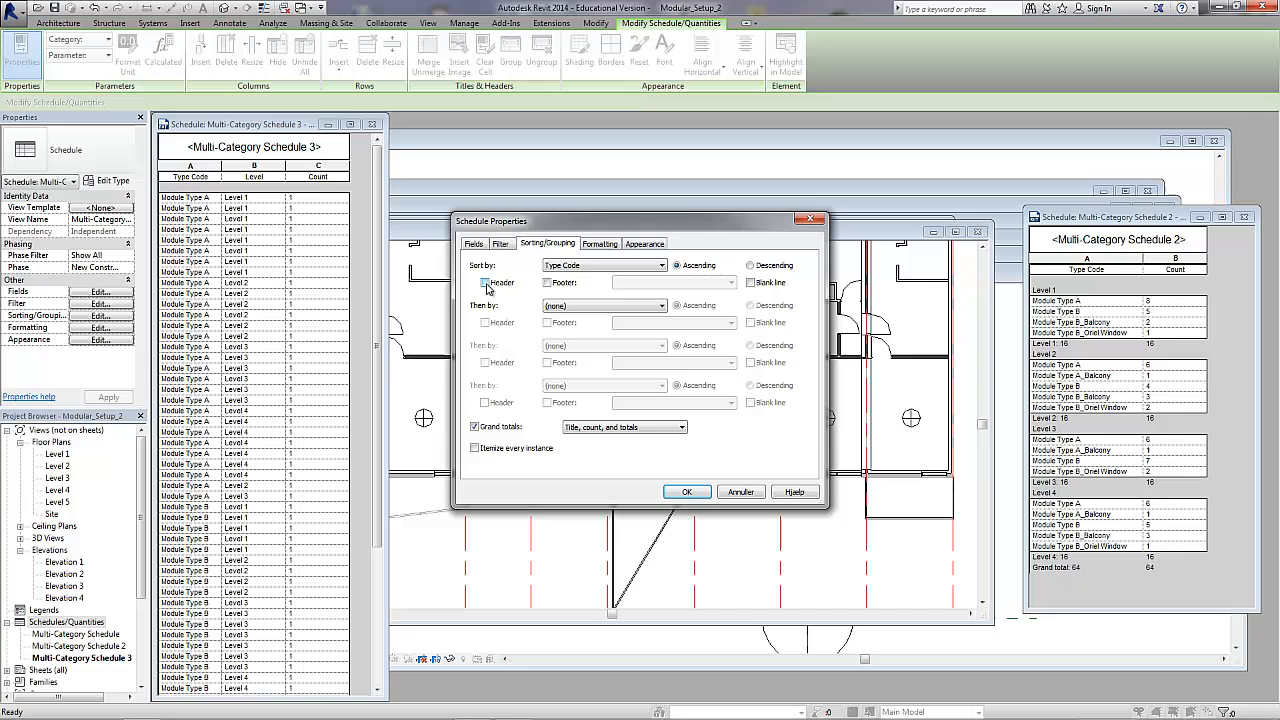
pyautogui.click(548, 283)
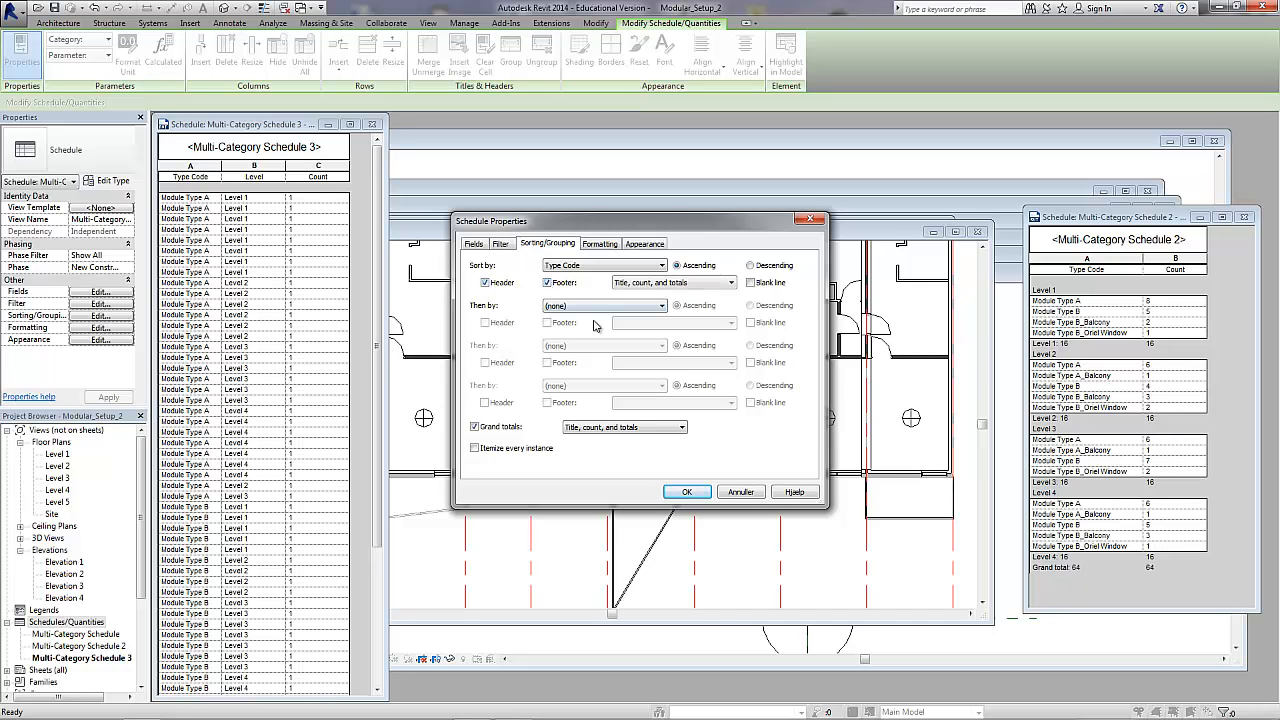
pyautogui.click(687, 492)
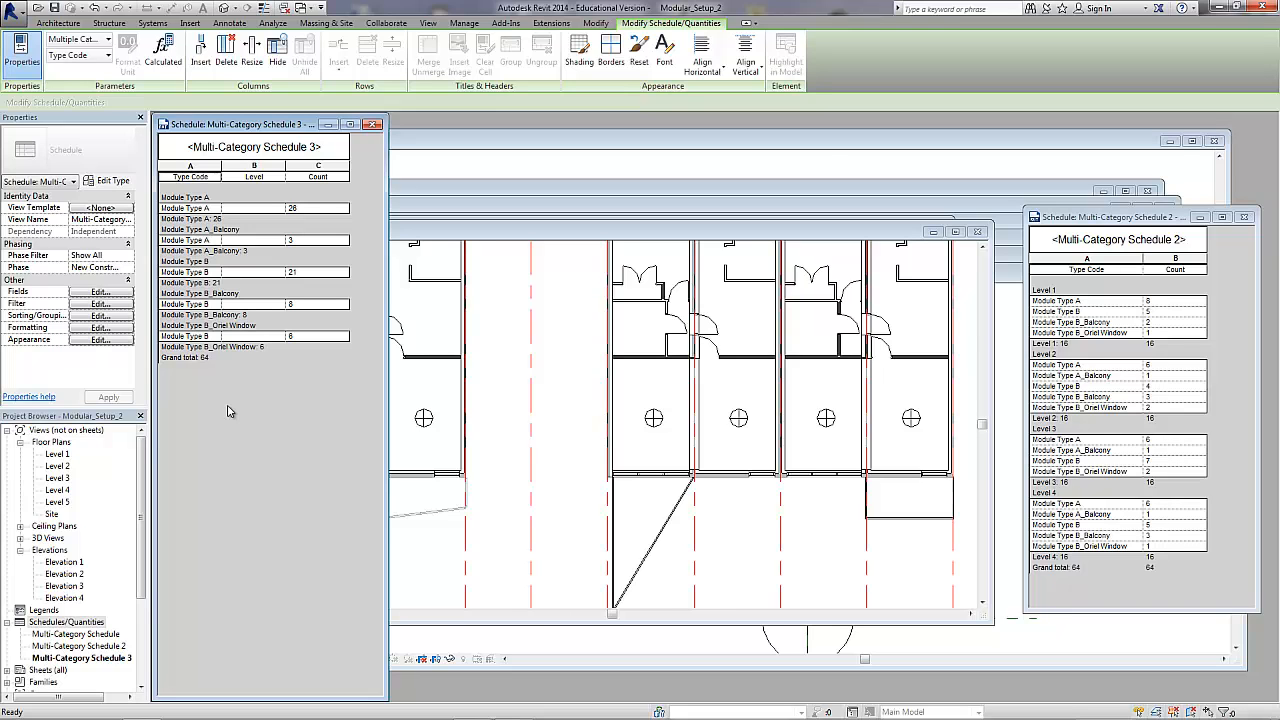
# Step: Remove the Level field from the new schedule
pyautogui.click(107, 294)
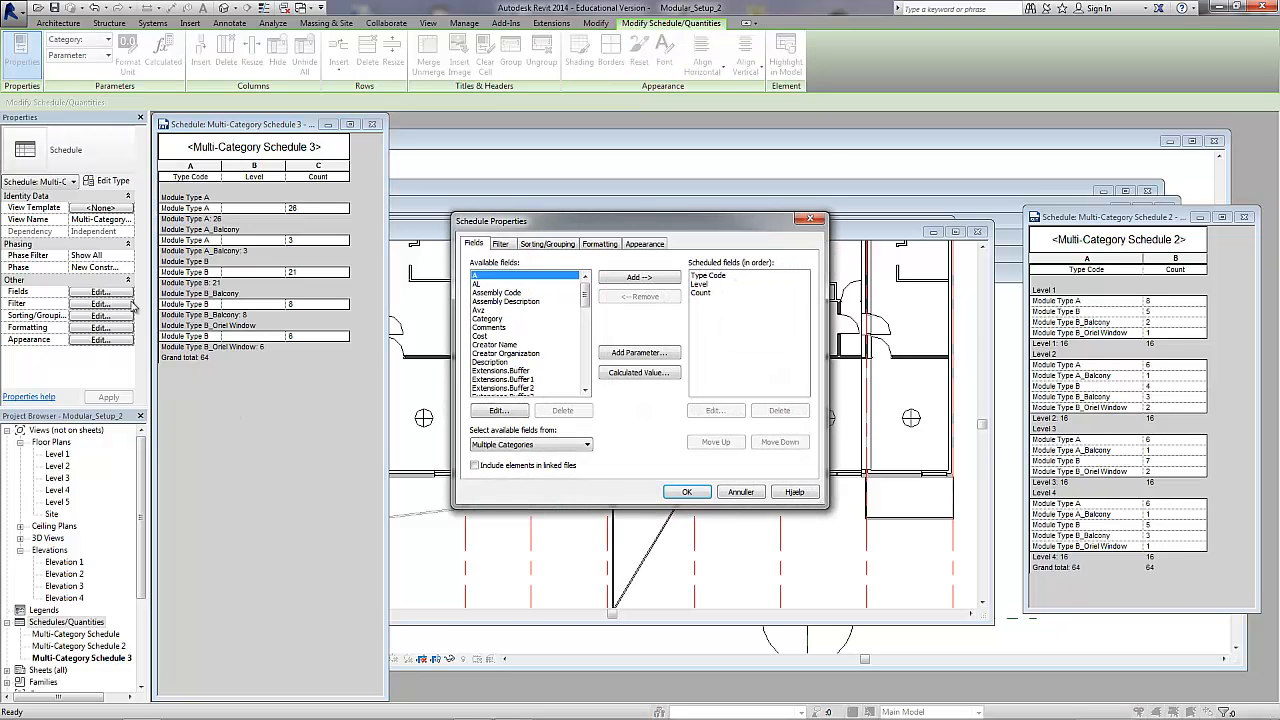
pyautogui.click(700, 285)
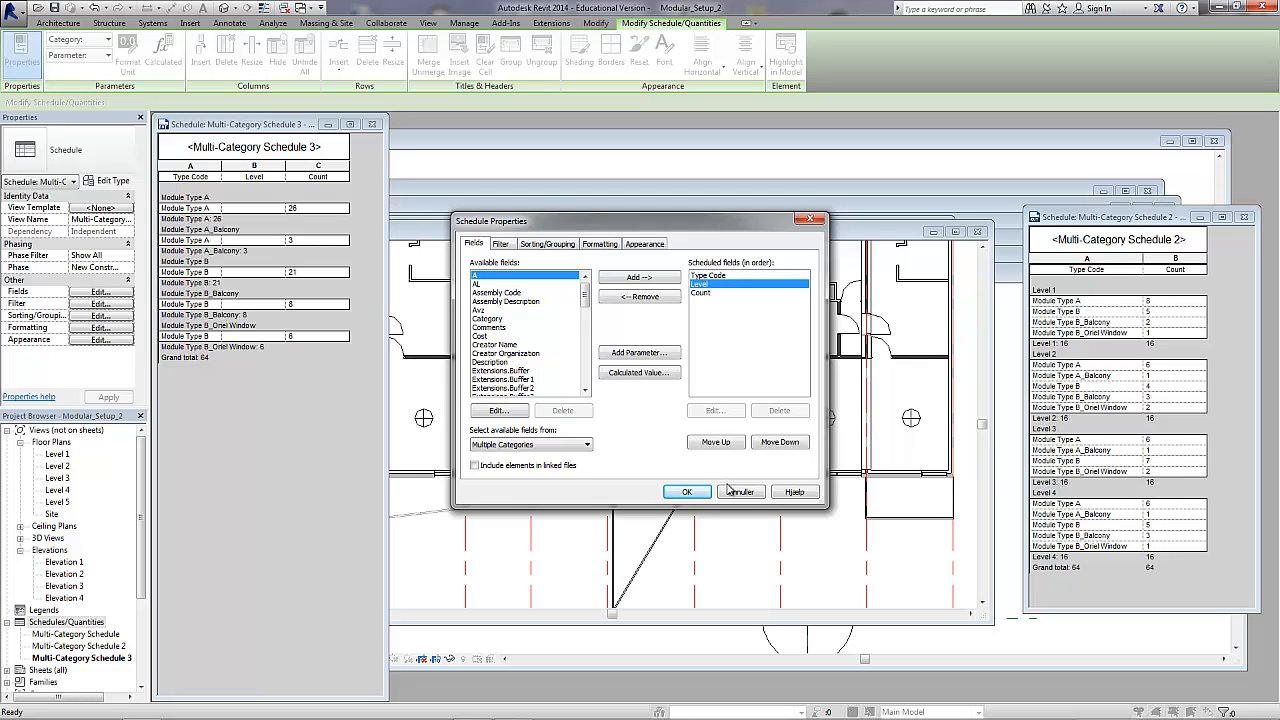
pyautogui.click(640, 297)
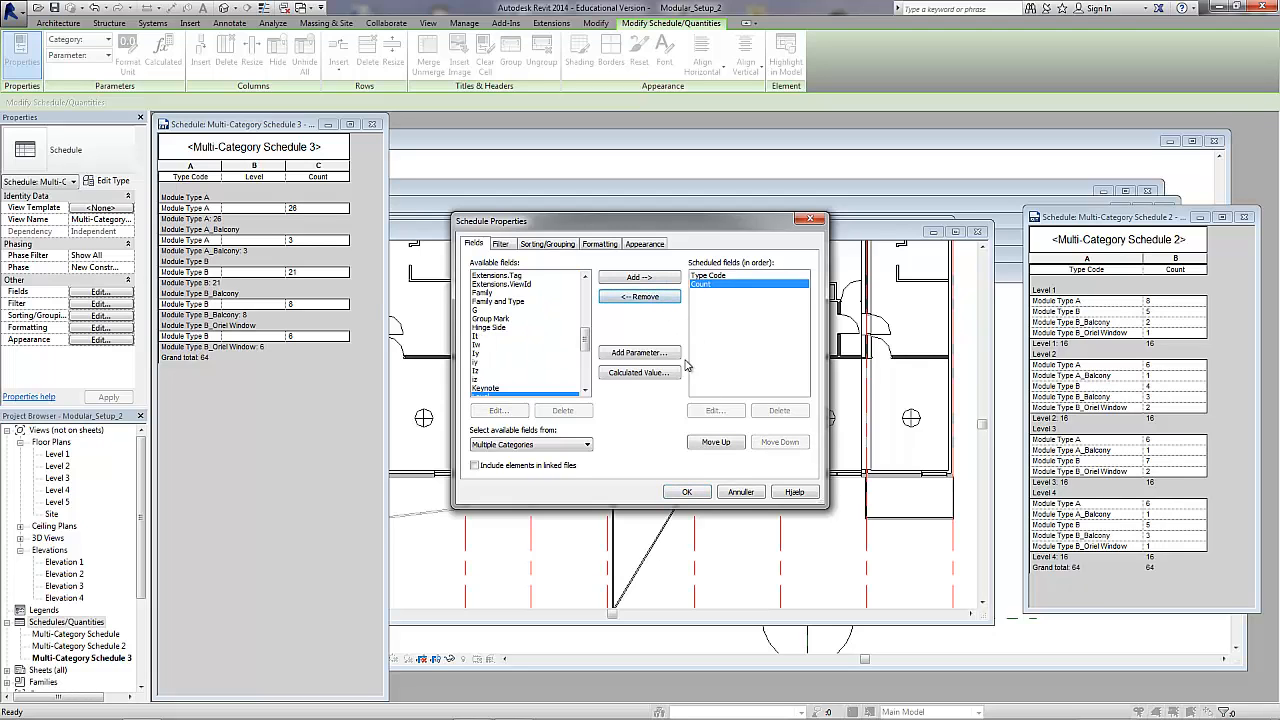
pyautogui.click(687, 492)
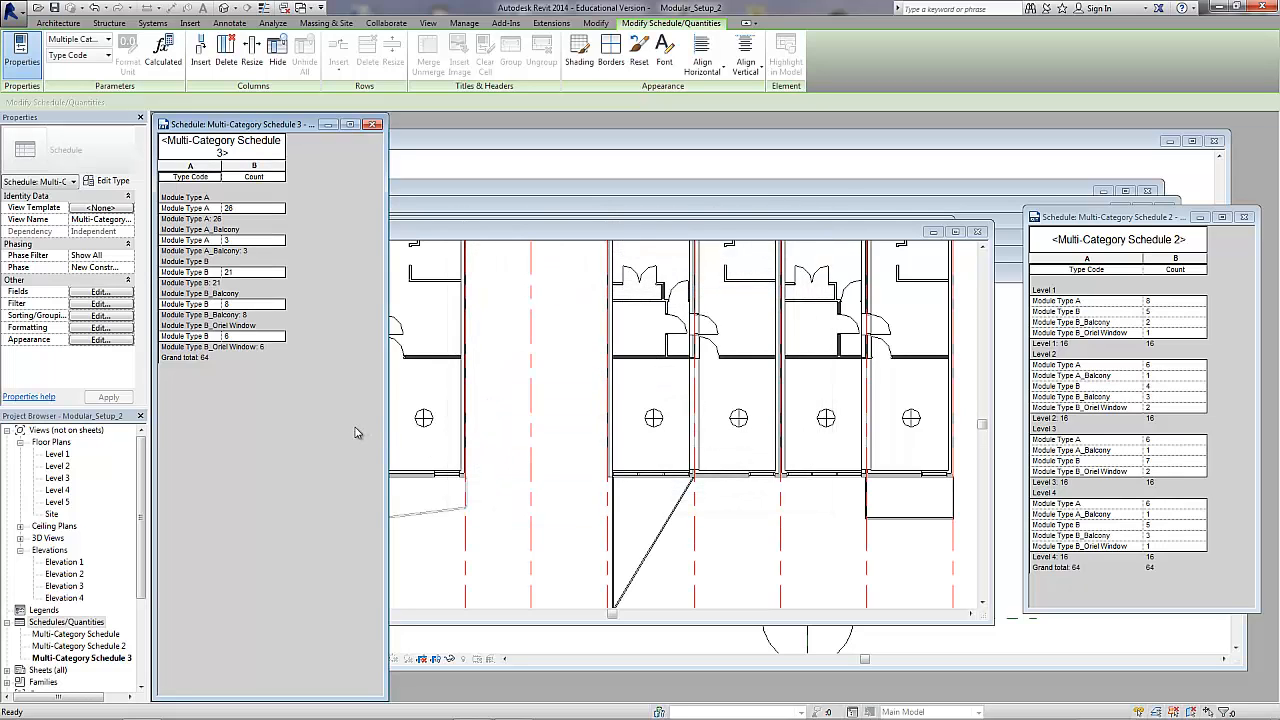
# Step: Set the schedule's Type Code footer to Totals only
pyautogui.click(104, 292)
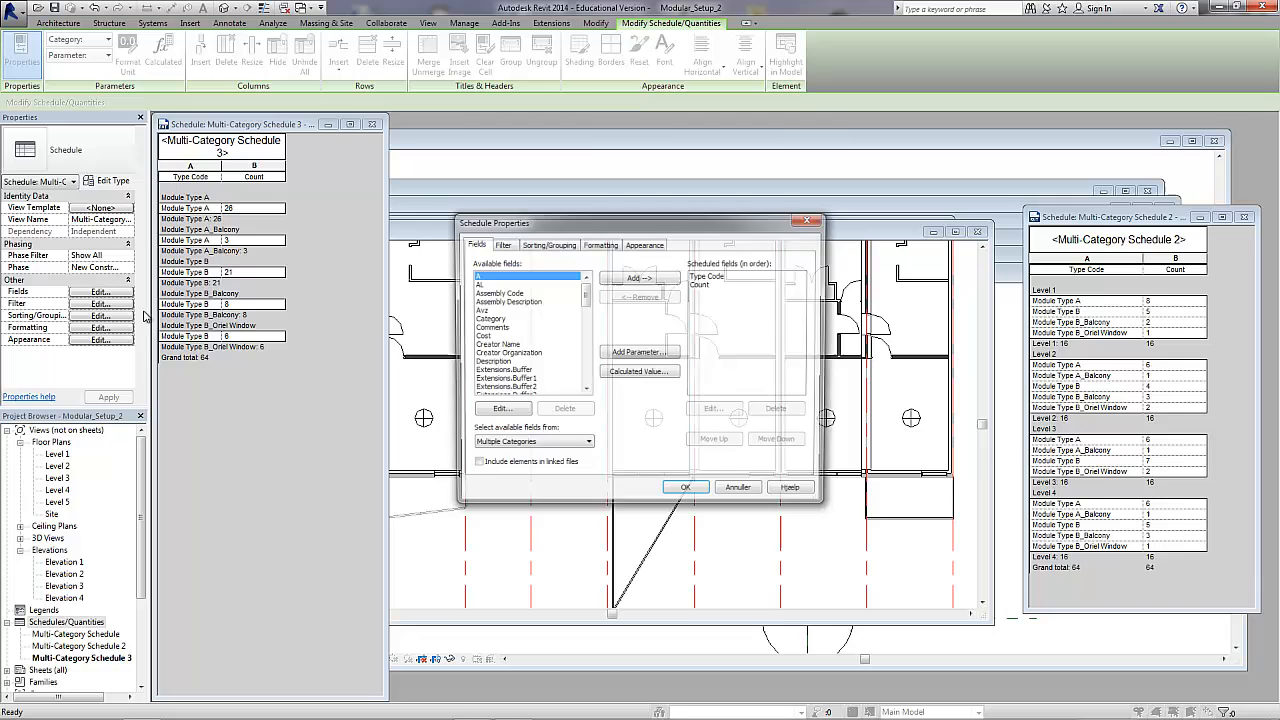
pyautogui.click(573, 245)
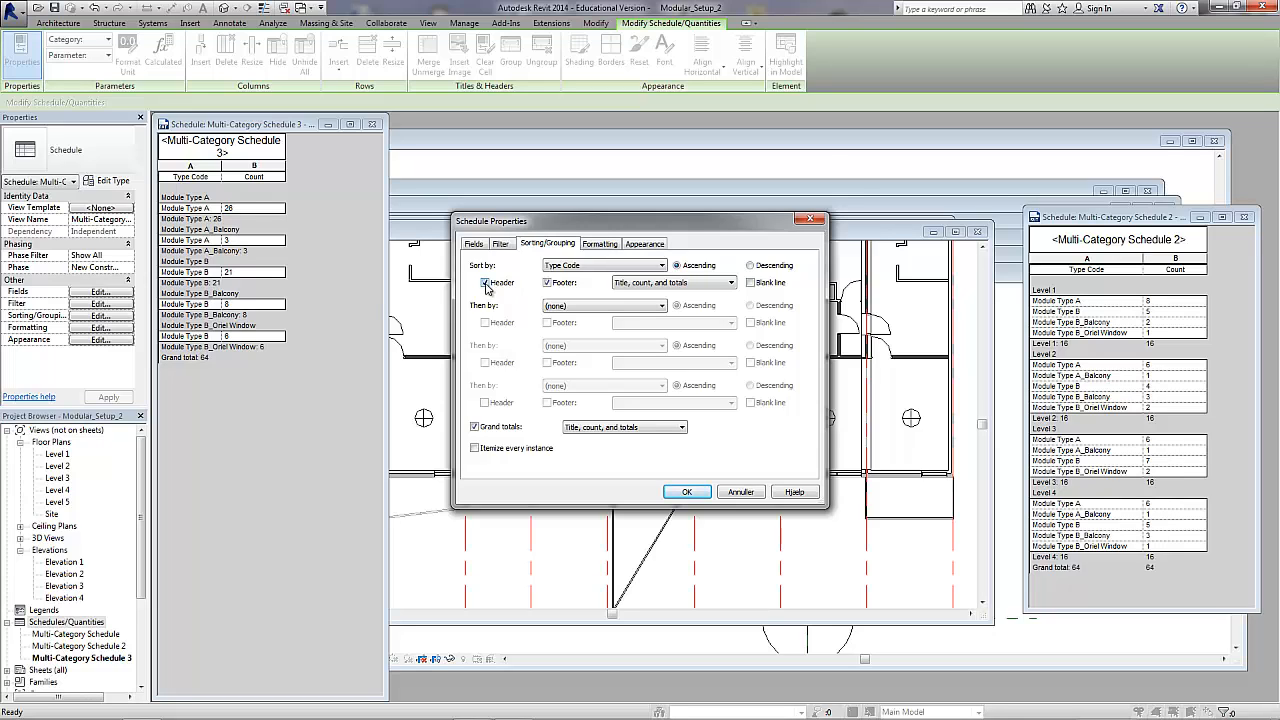
pyautogui.click(620, 288)
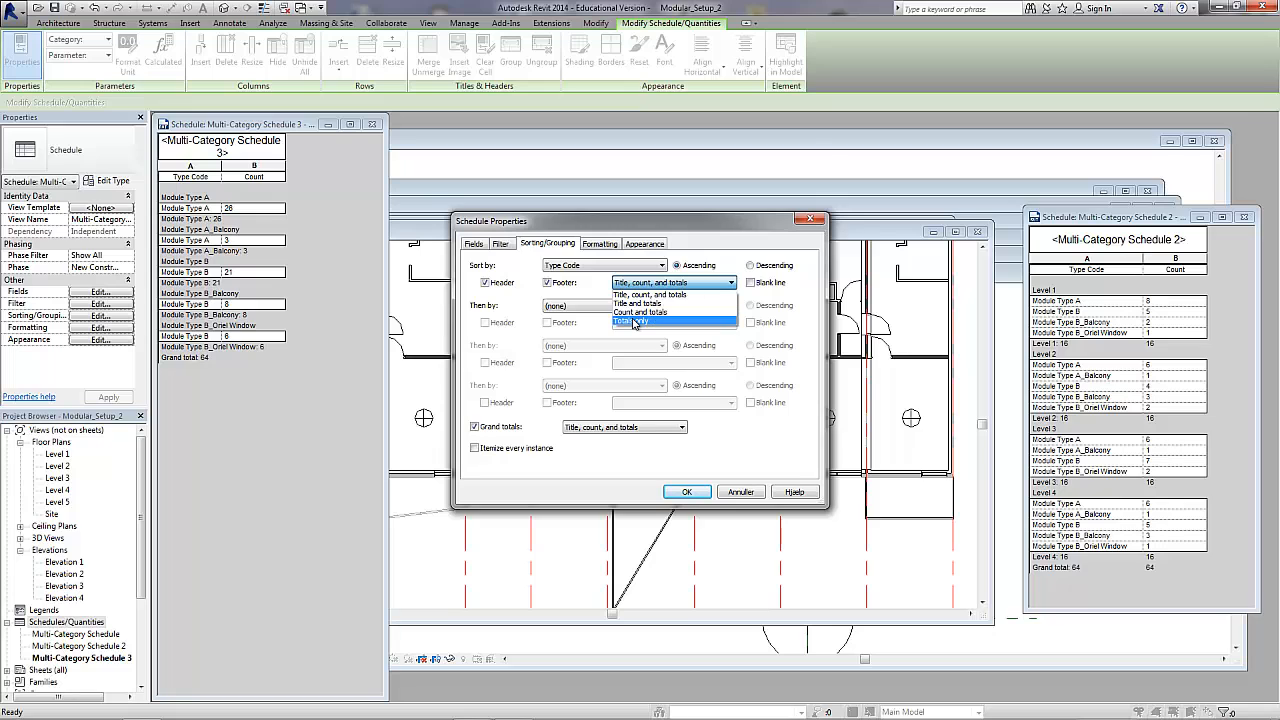
pyautogui.click(636, 322)
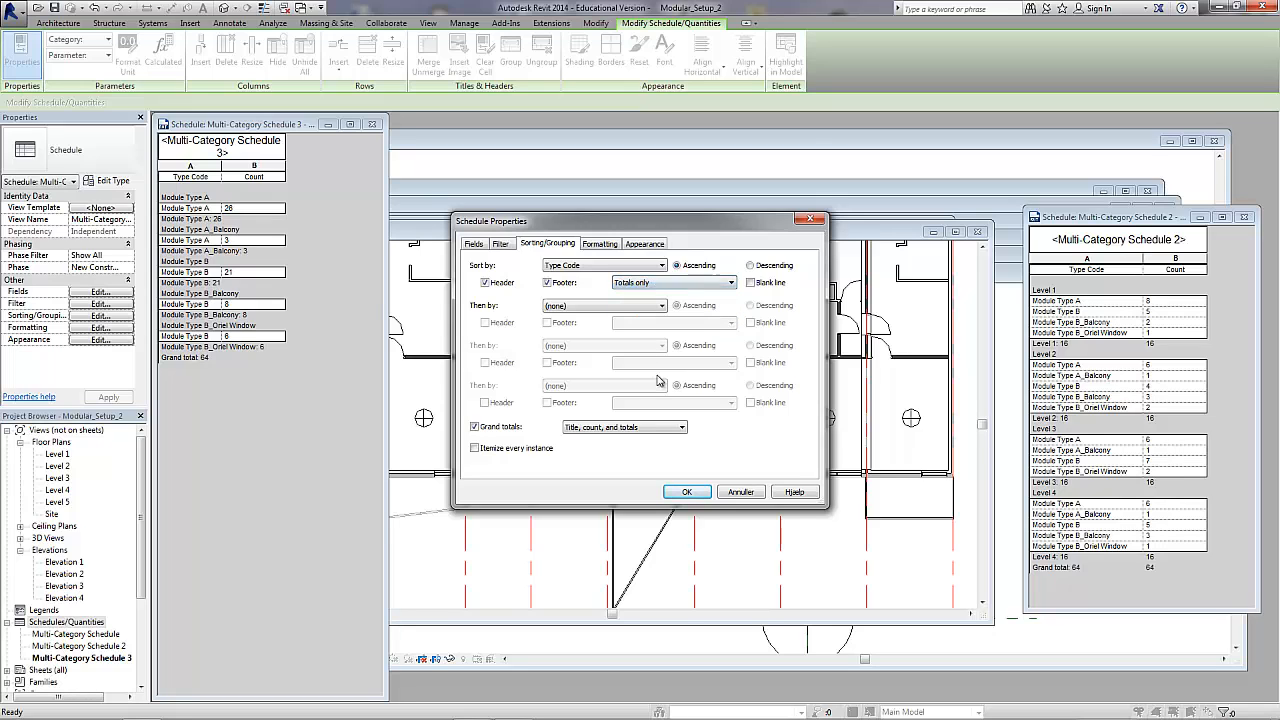
pyautogui.click(687, 491)
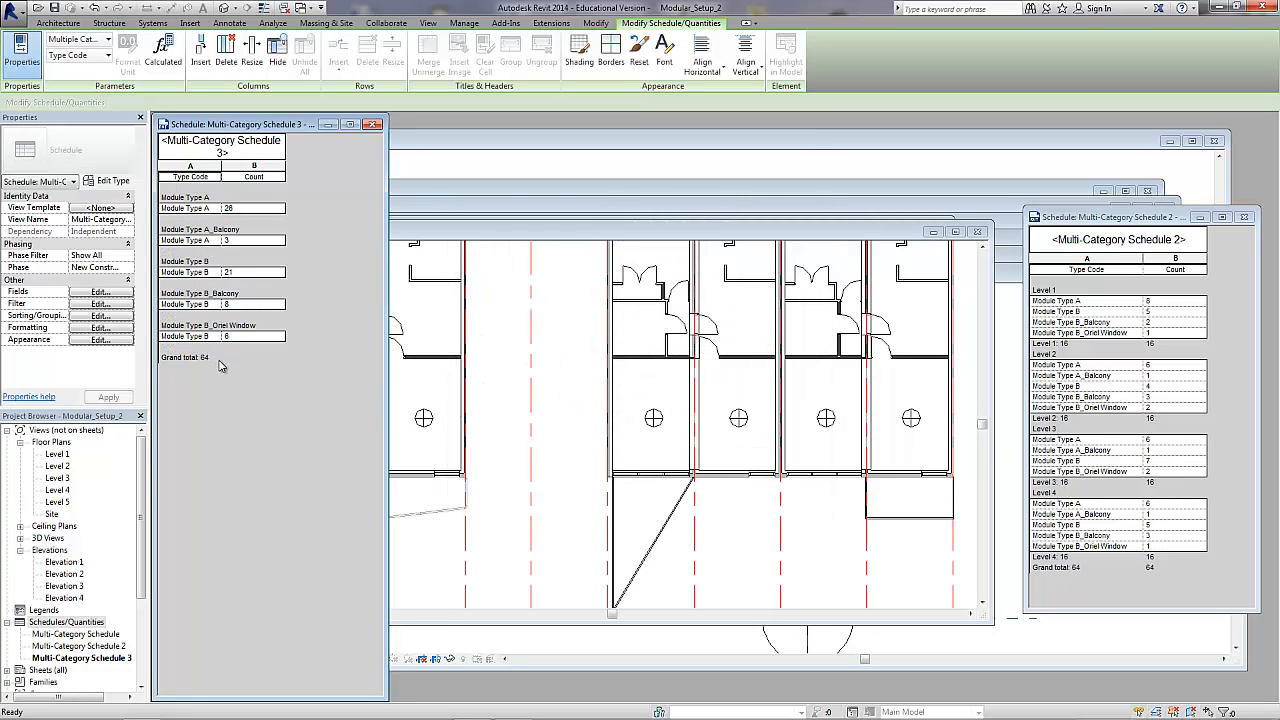
# Step: Turn off the Type Code group header in the schedule's sorting and grouping settings
pyautogui.click(100, 291)
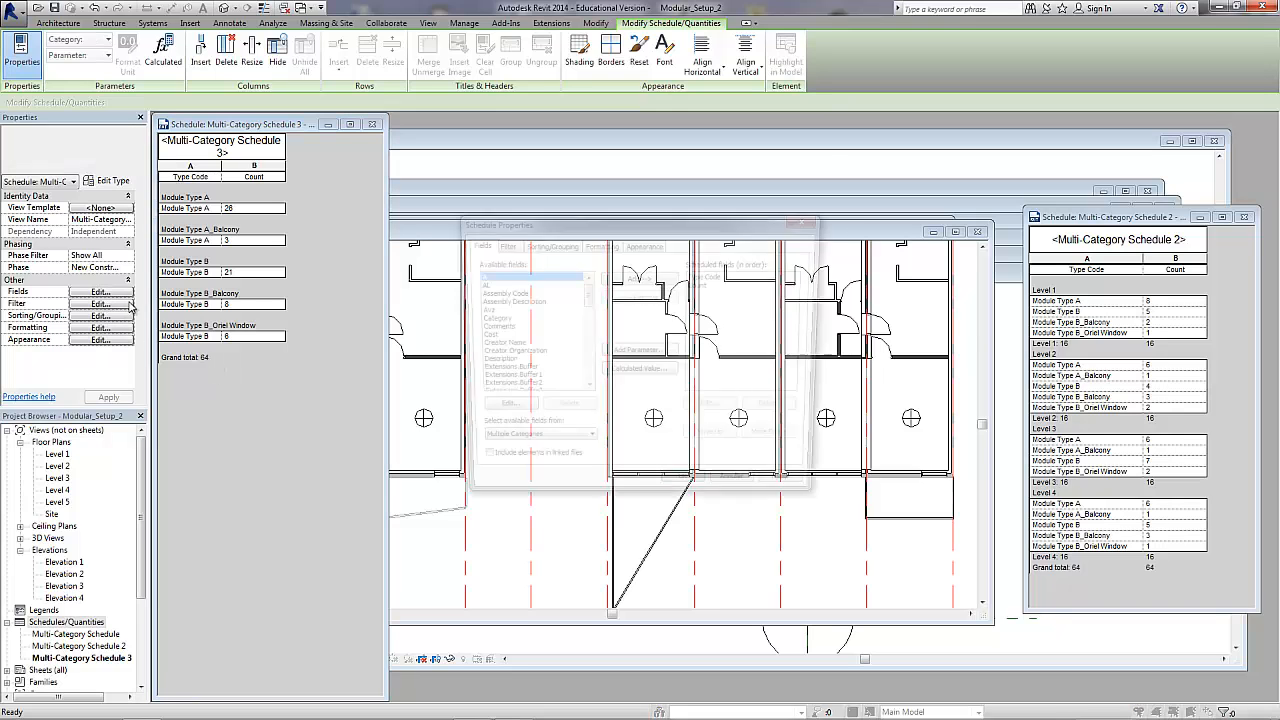
pyautogui.click(598, 245)
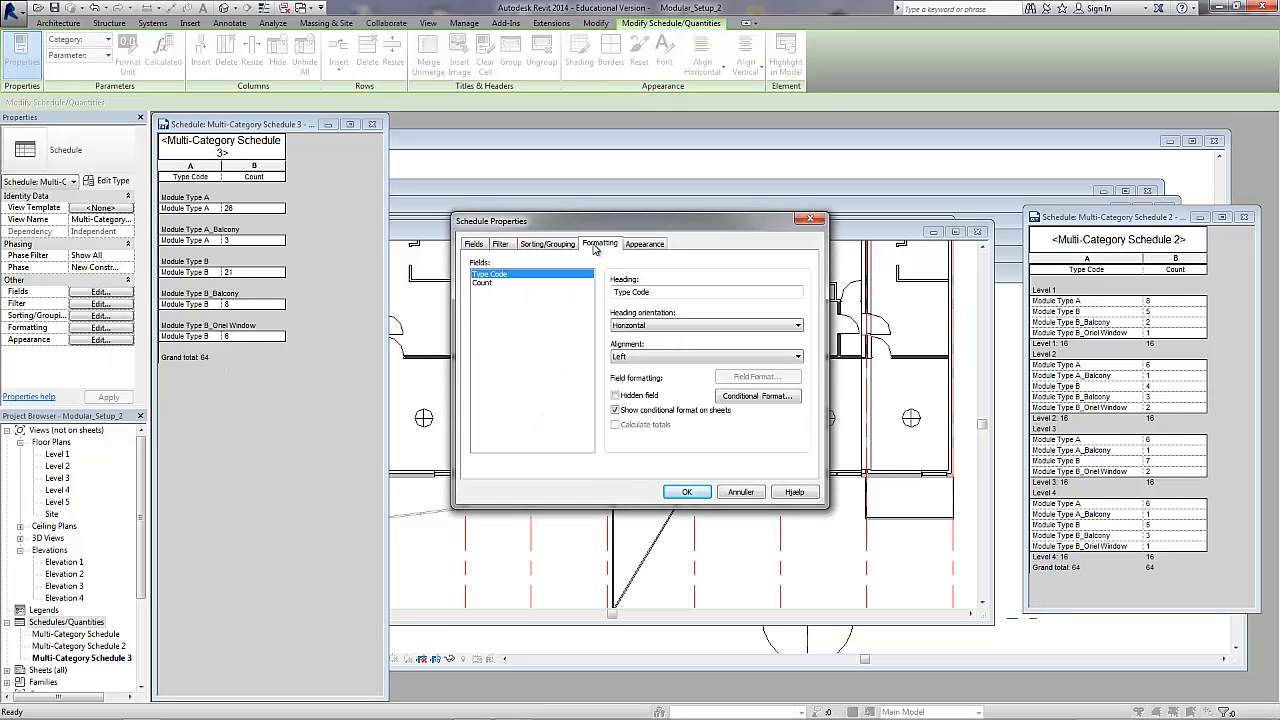
pyautogui.click(557, 245)
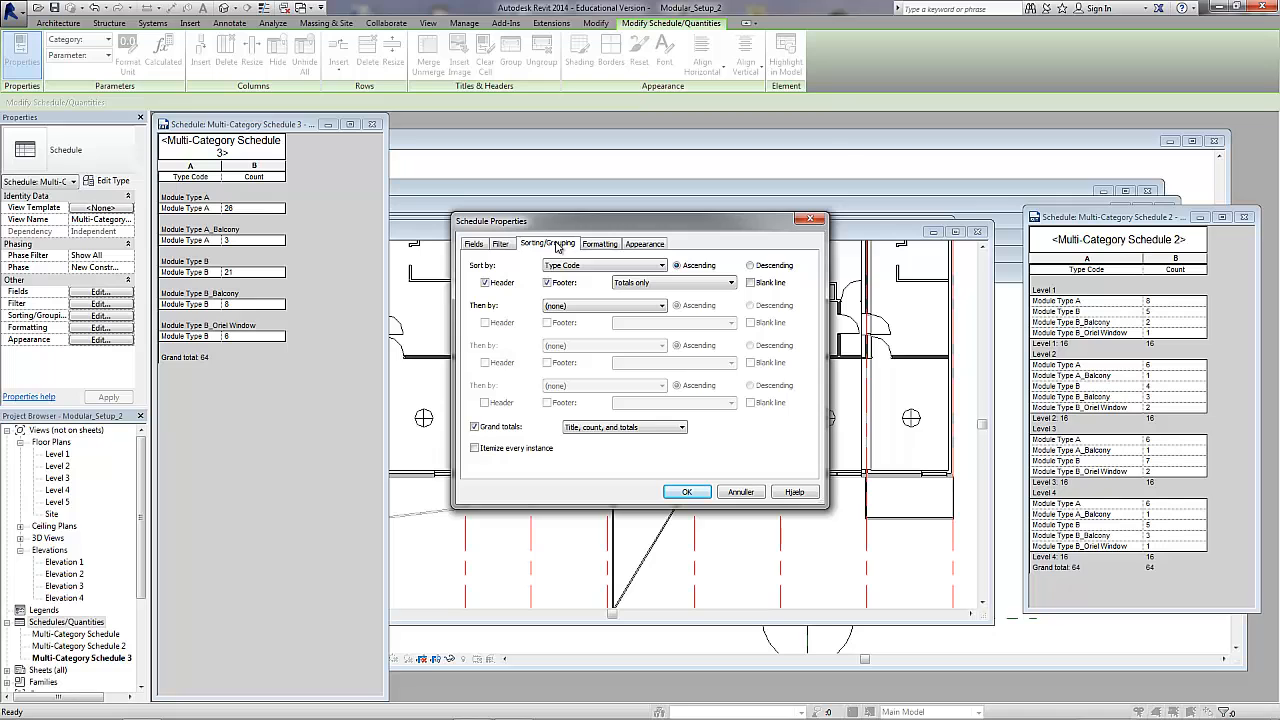
pyautogui.click(485, 283)
pyautogui.click(687, 492)
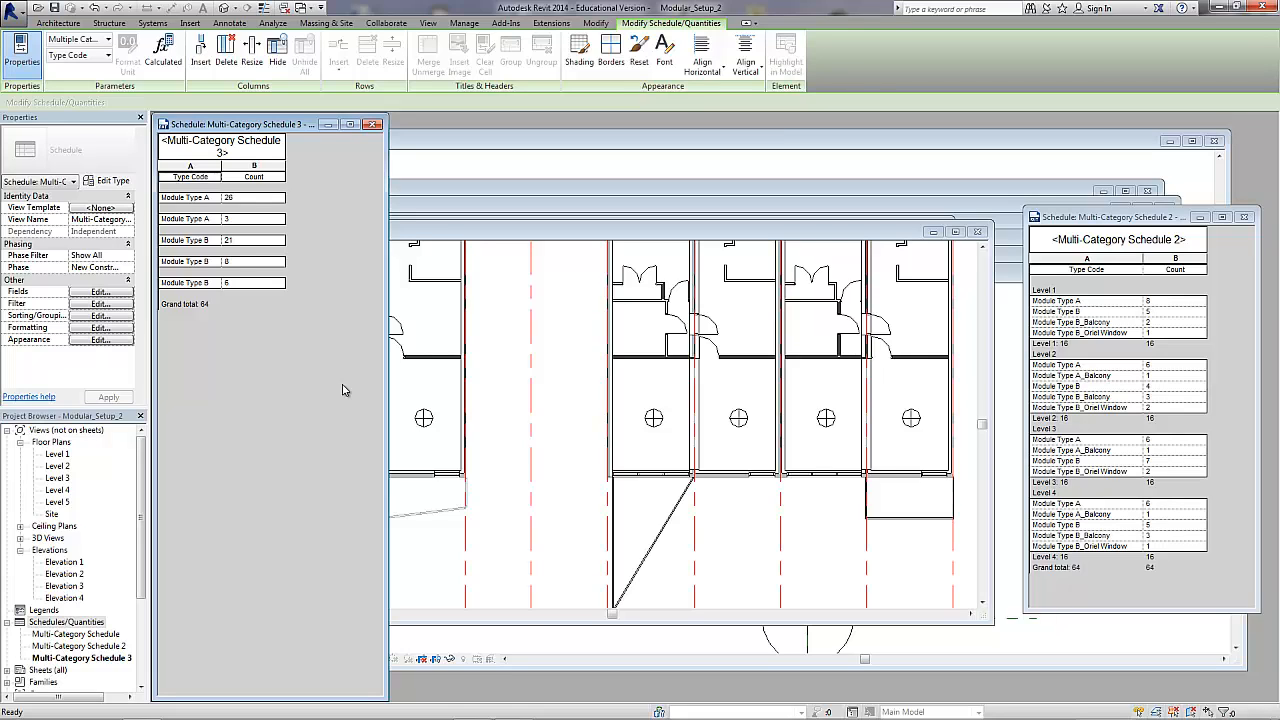
# Step: Turn off the schedule's grand totals and widen the Type Code column and the window to fit the full type names
pyautogui.click(100, 291)
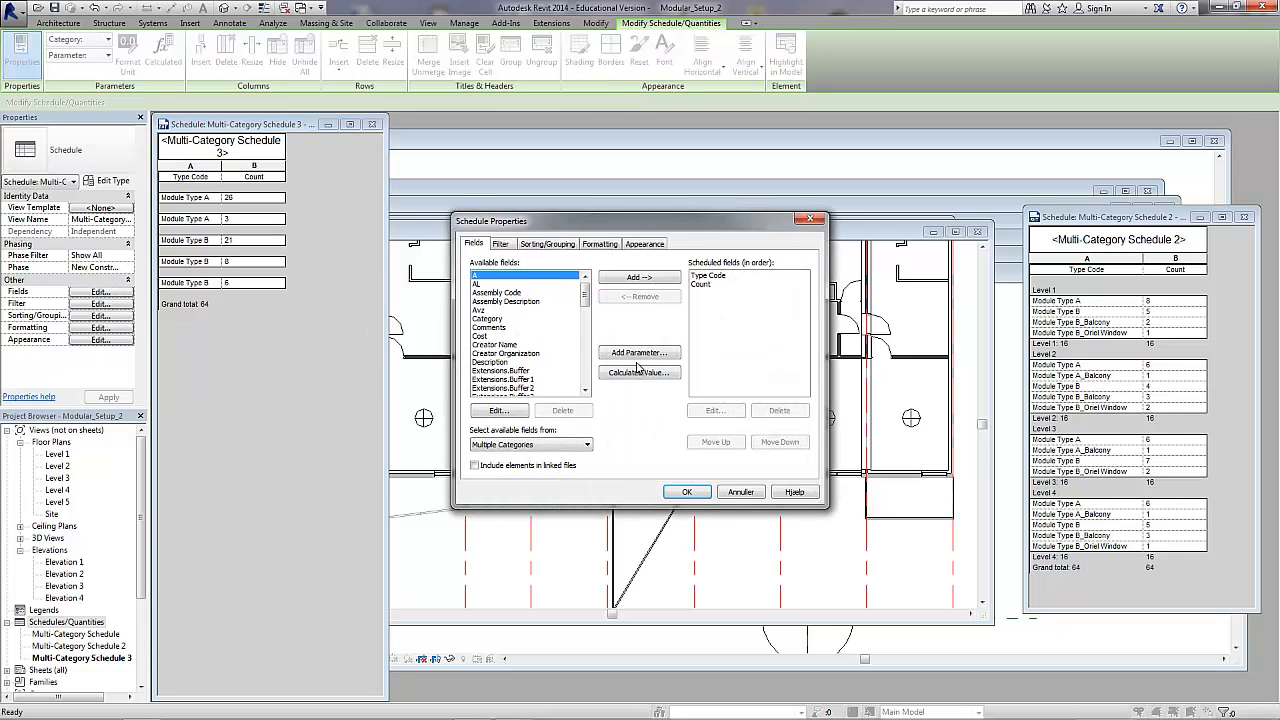
pyautogui.click(594, 247)
pyautogui.click(563, 249)
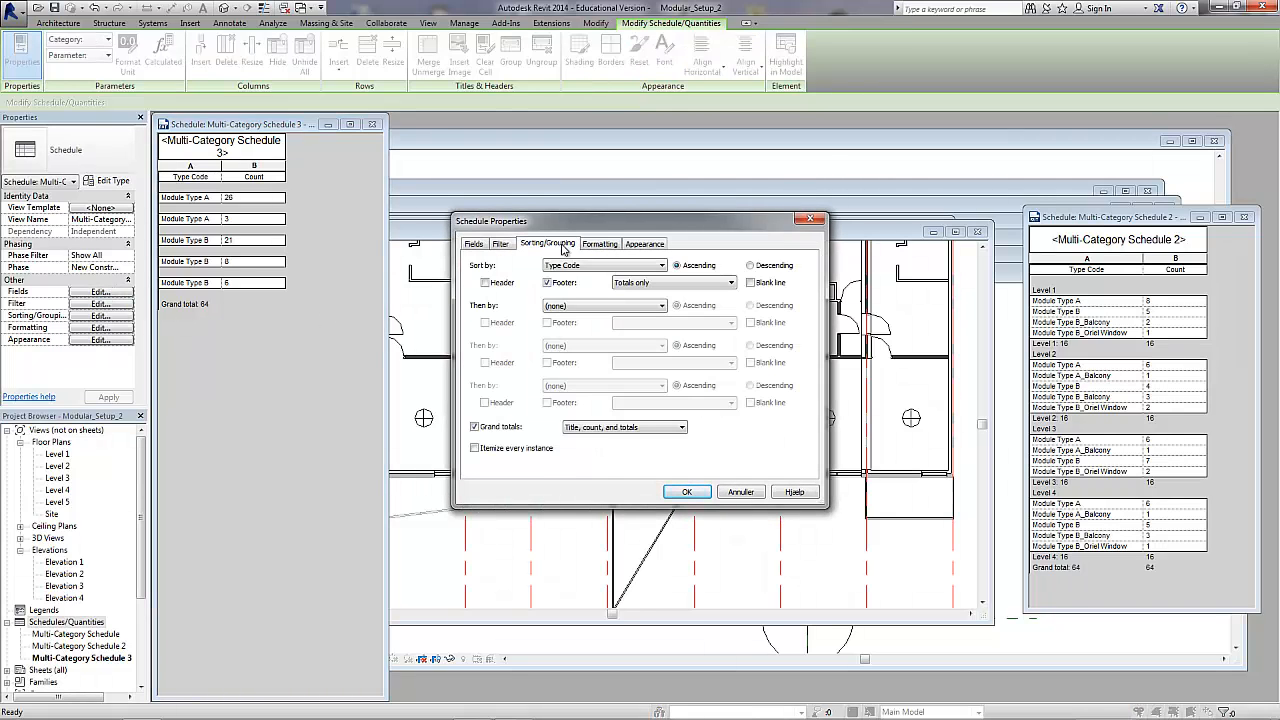
pyautogui.click(475, 427)
pyautogui.click(687, 493)
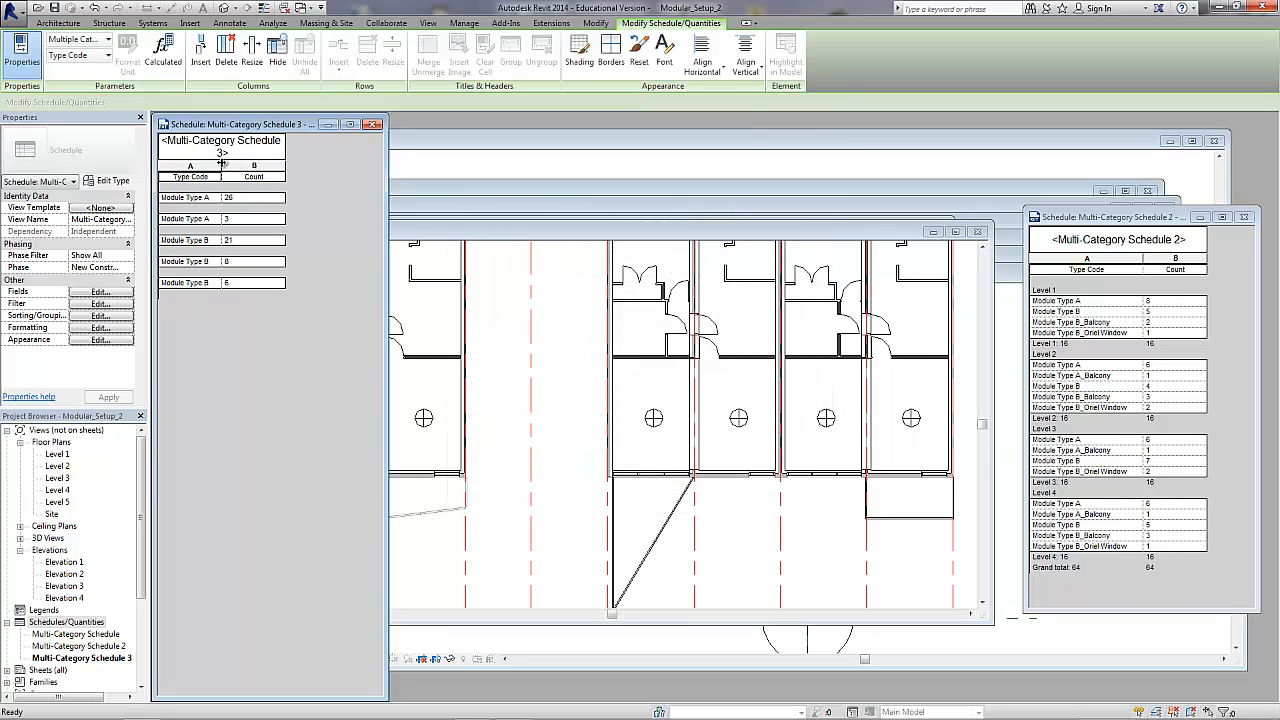
pyautogui.moveTo(221, 165); pyautogui.dragTo(277, 167)
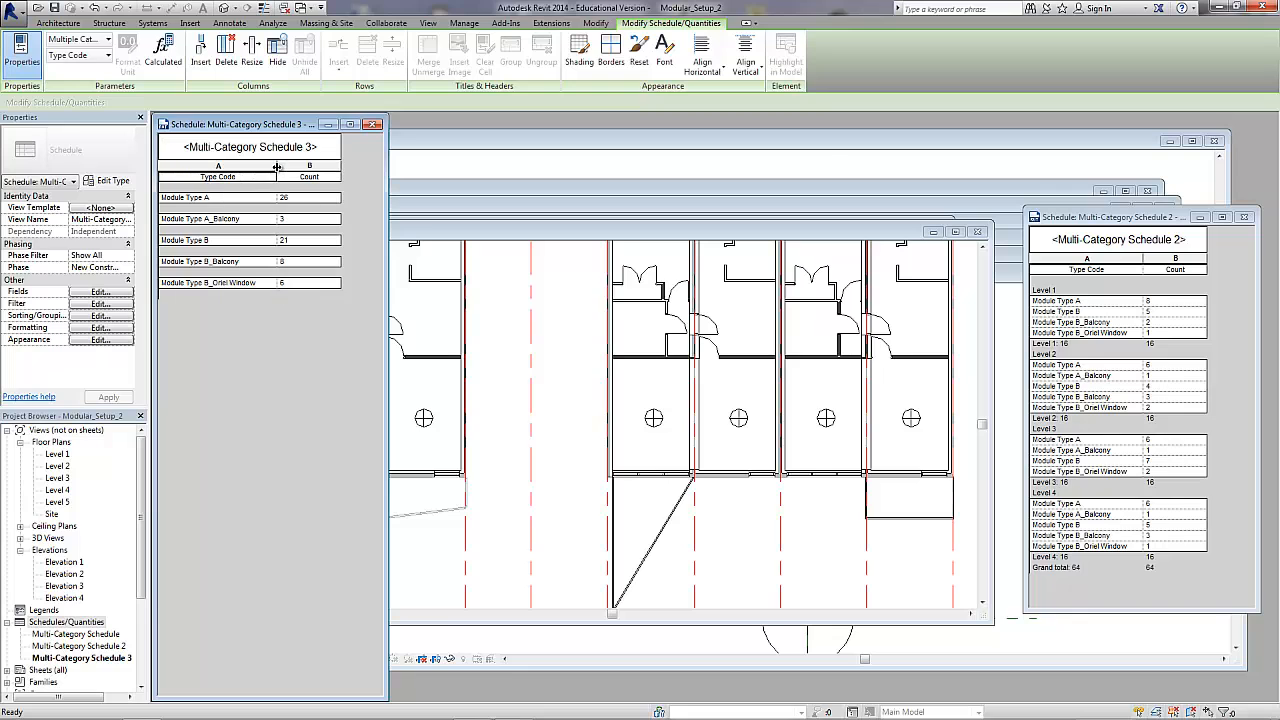
pyautogui.moveTo(388, 219); pyautogui.dragTo(427, 219)
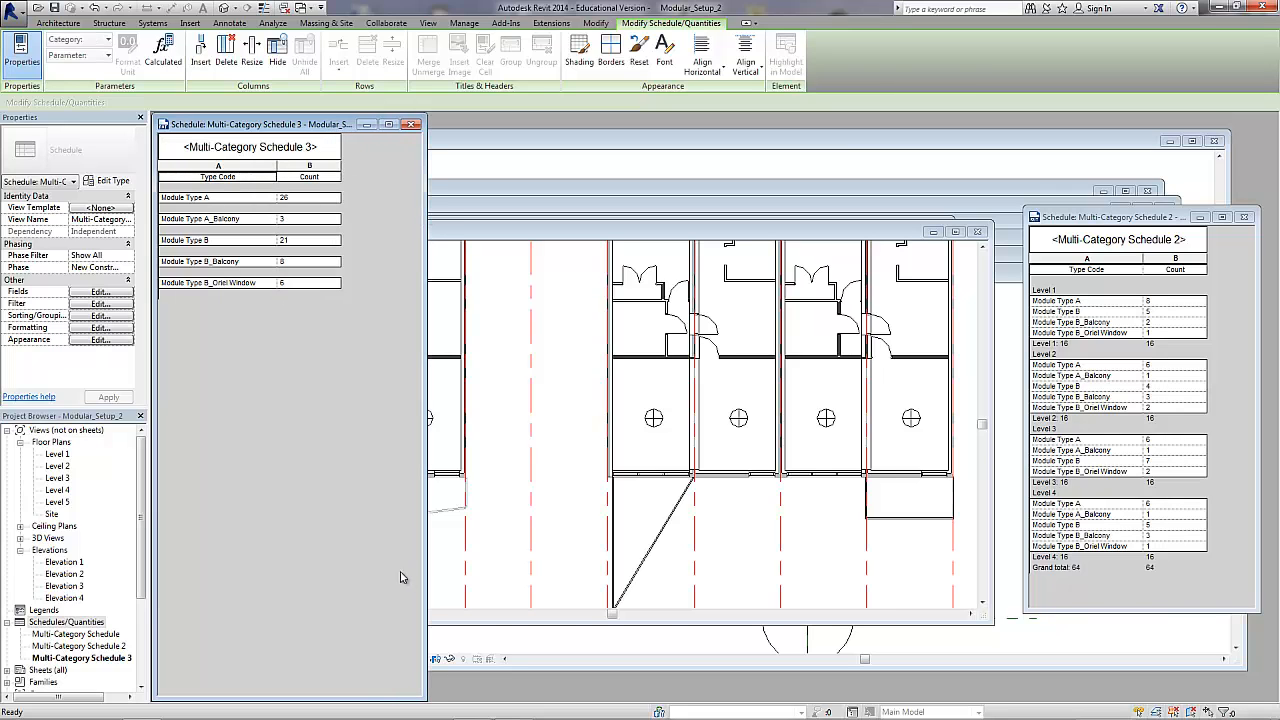
# Step: Open the Level 5 floor plan and start editing the Module Type R_Roof Element group in the first bay
pyautogui.click(57, 502)
pyautogui.doubleClick(57, 502)
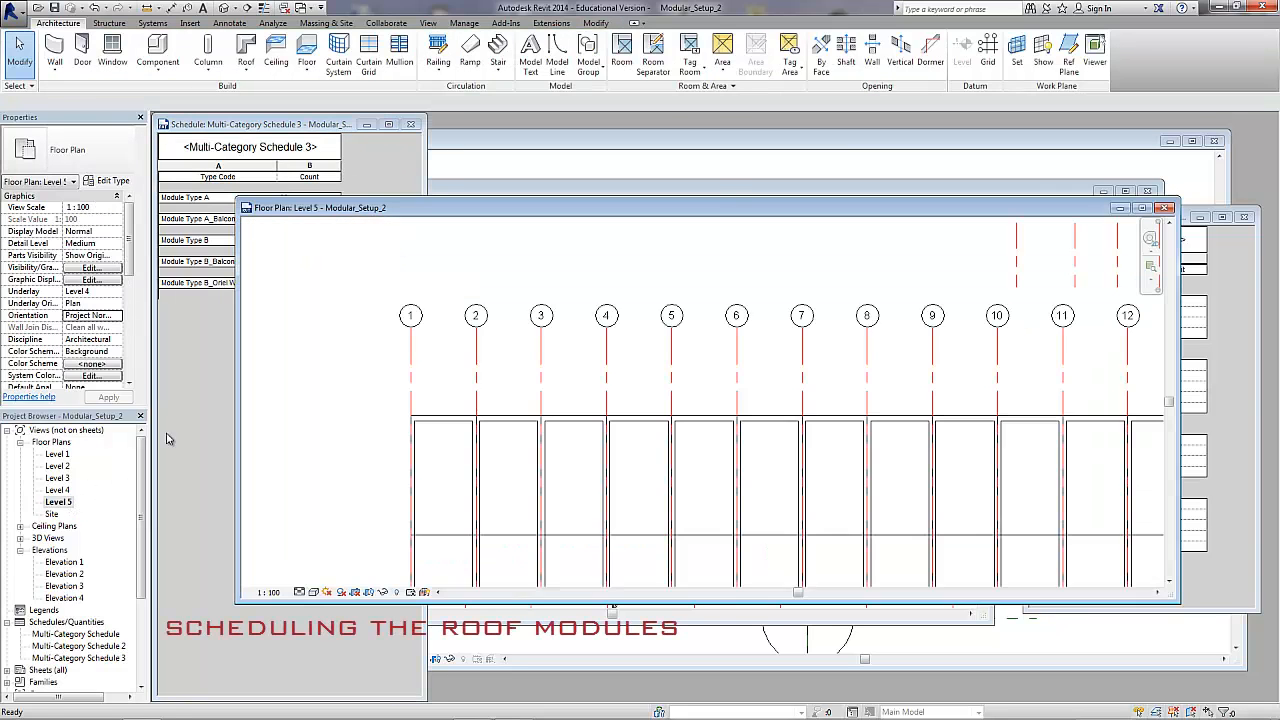
pyautogui.click(452, 328)
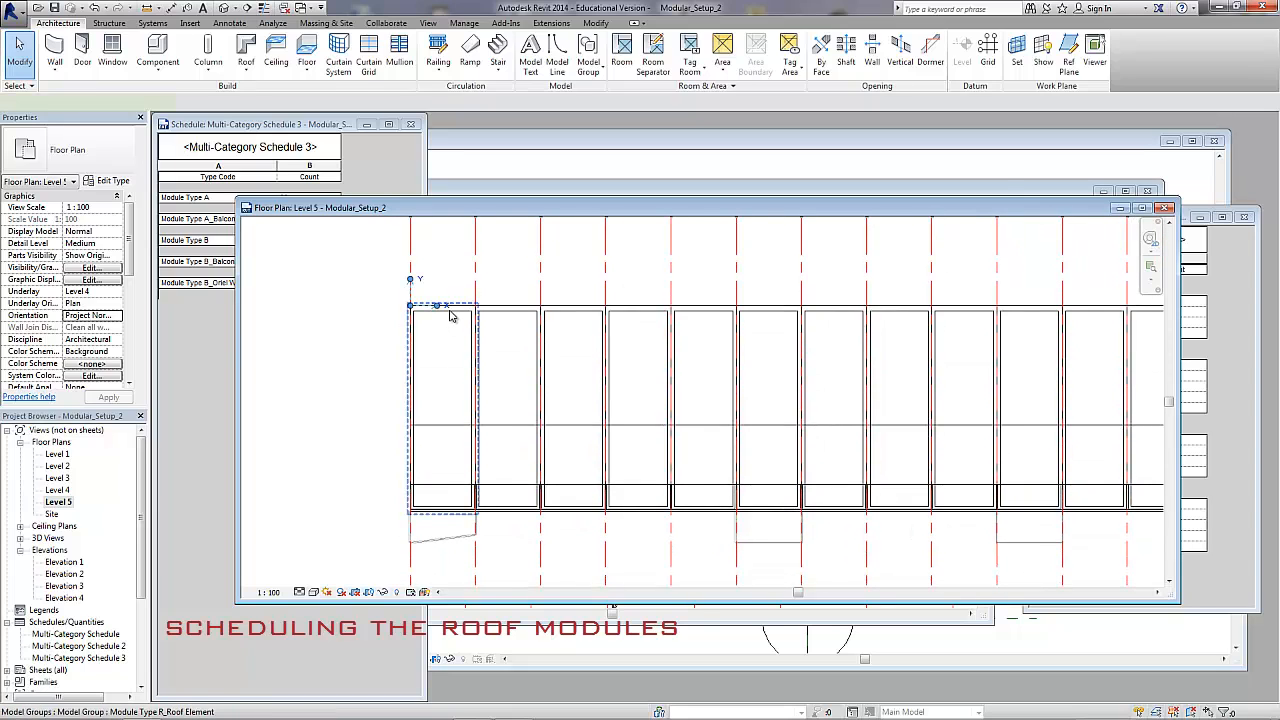
pyautogui.click(533, 76)
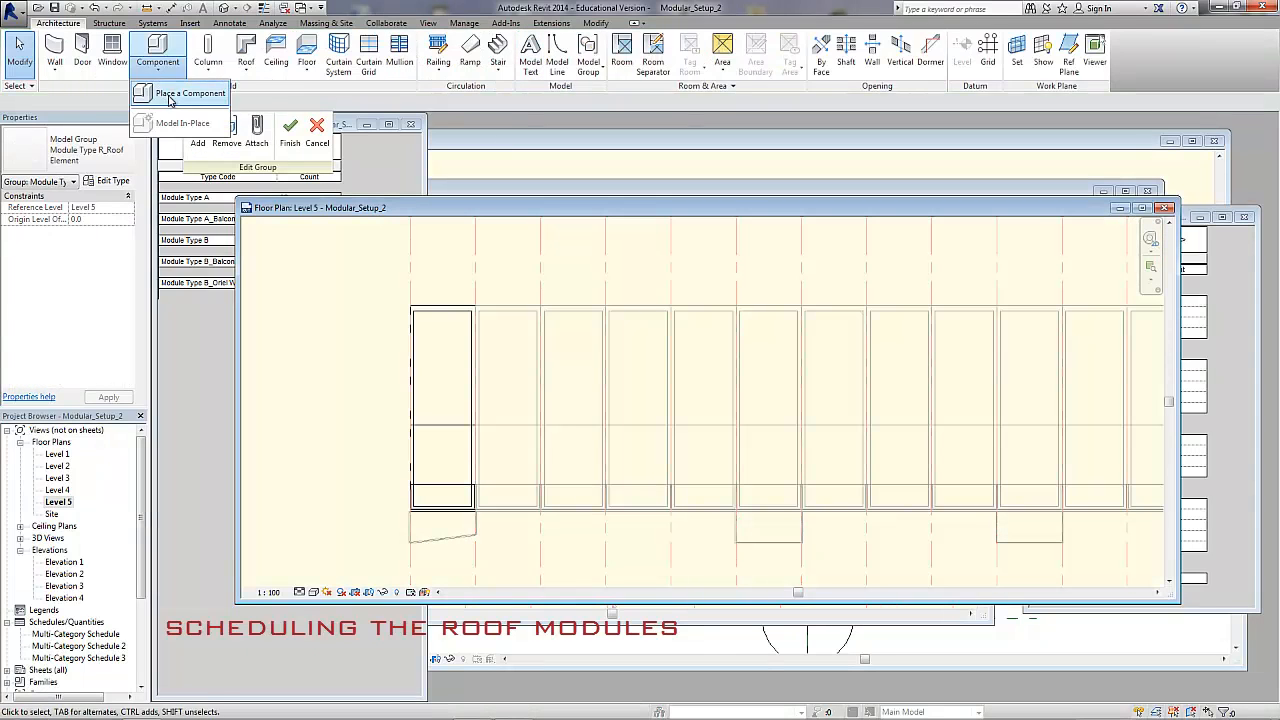
# Step: Place a Module Identifier component inside the roof module group in the first bay
pyautogui.click(166, 56)
pyautogui.click(440, 452)
pyautogui.press('Escape')
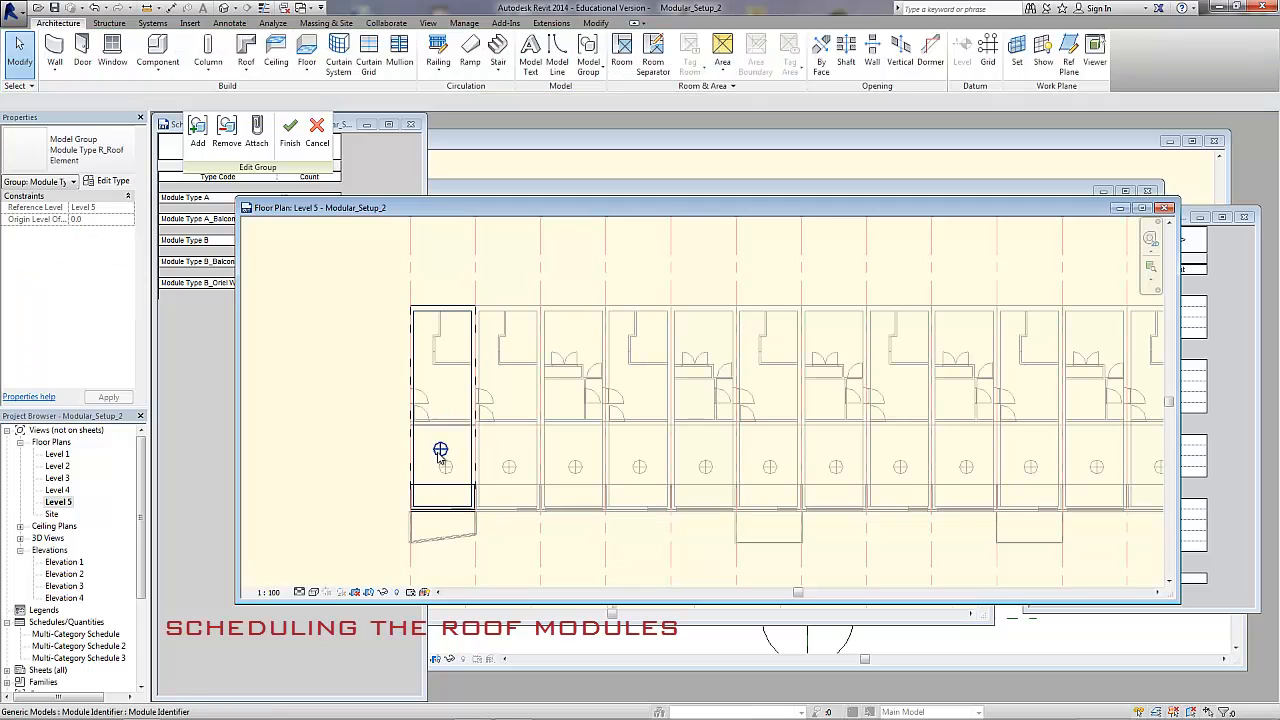
# Step: Duplicate the placed Module Identifier's type under the name Roof Module Element A
pyautogui.click(440, 452)
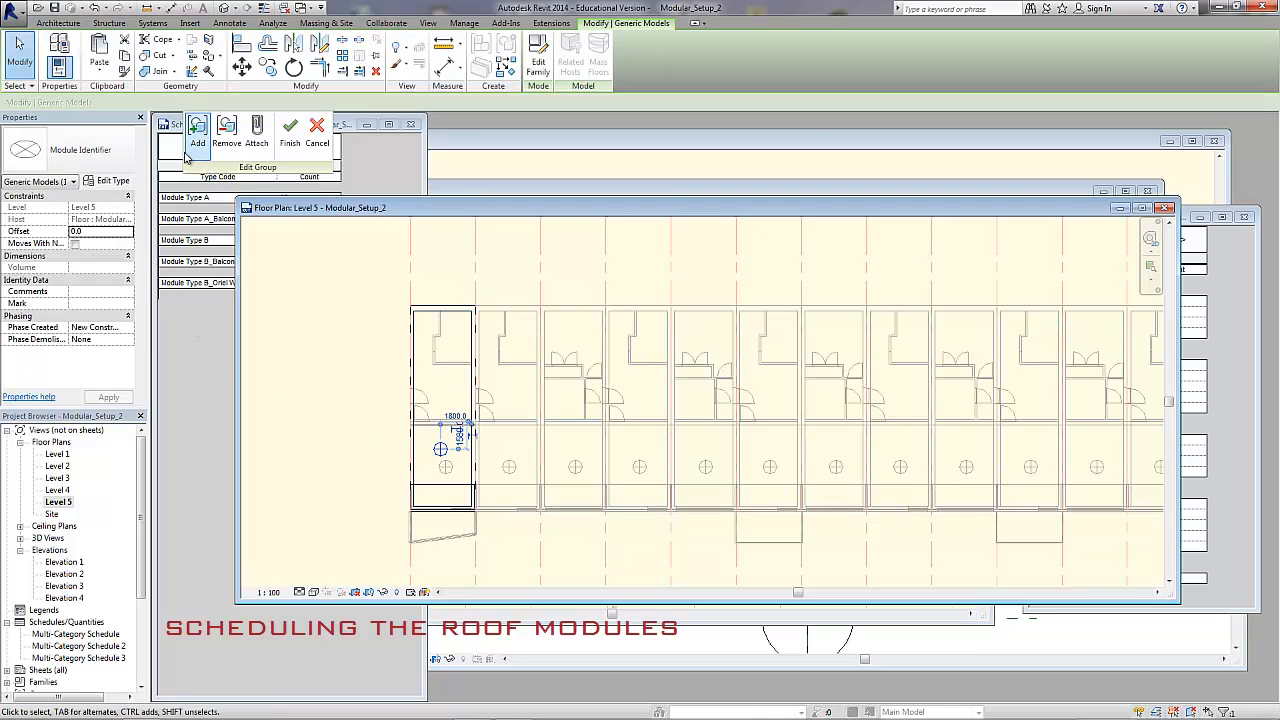
pyautogui.click(113, 180)
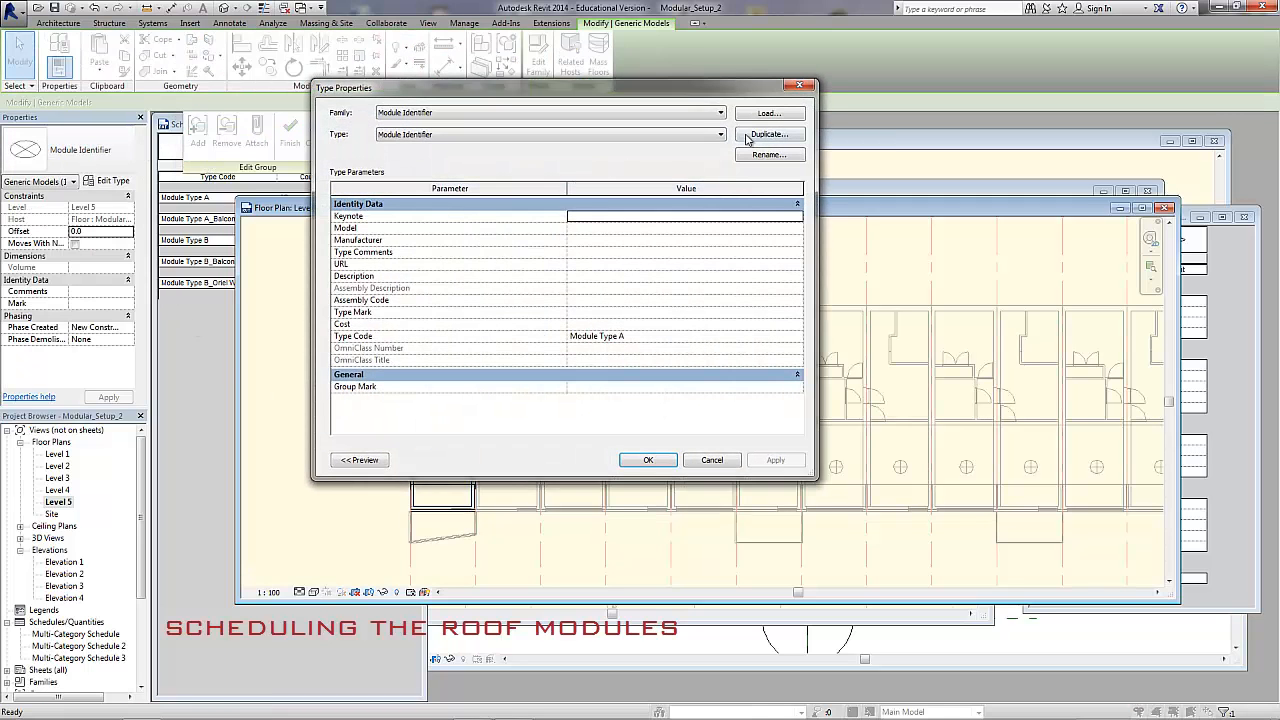
pyautogui.click(769, 134)
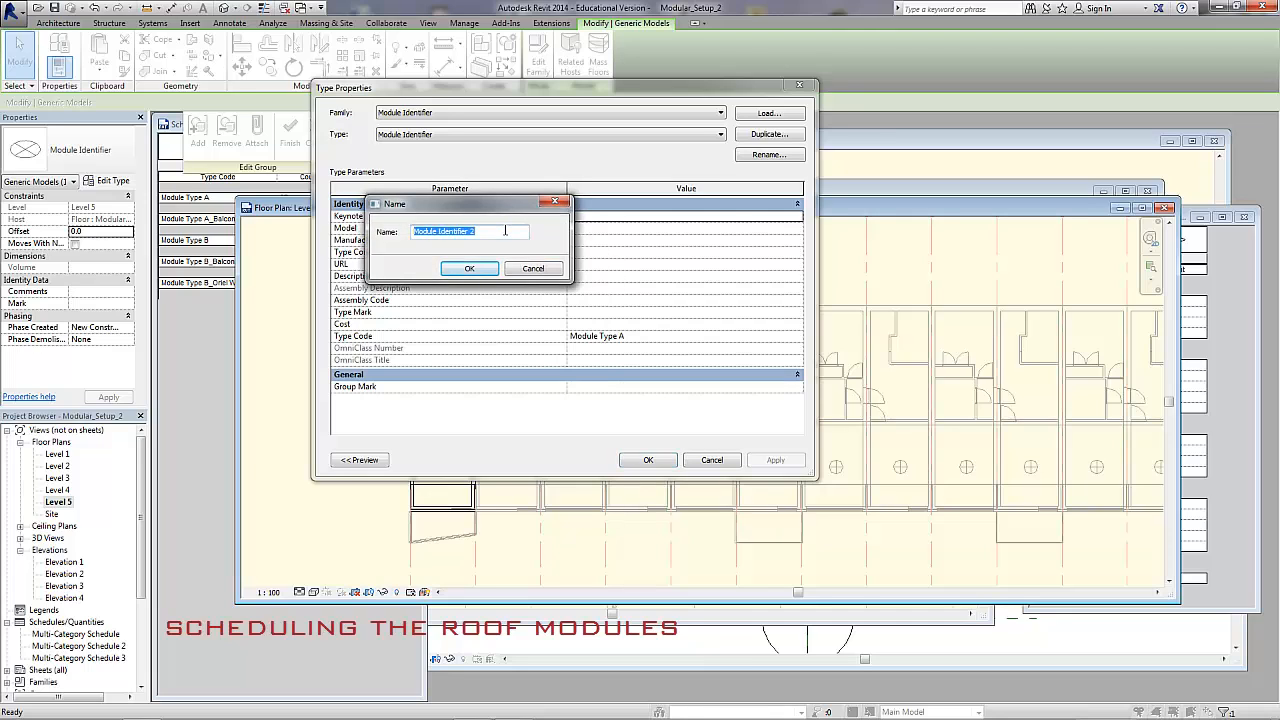
pyautogui.write('Roof')
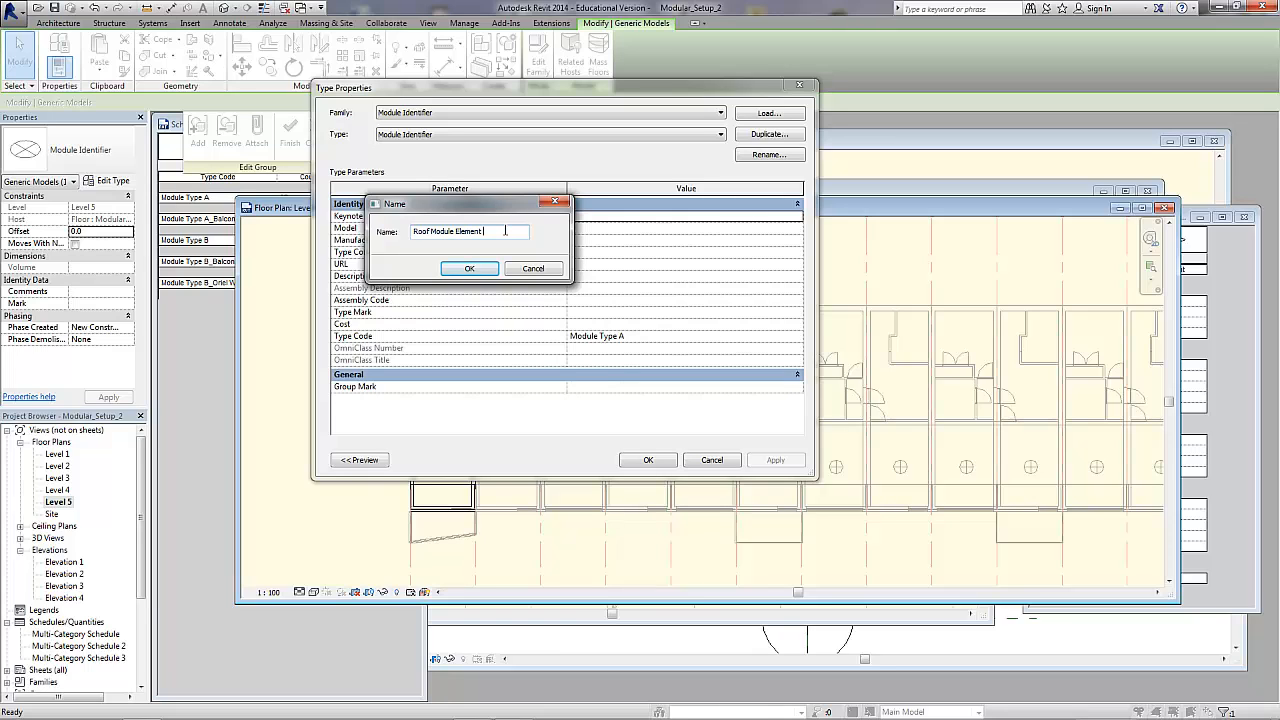
pyautogui.click(468, 269)
# Step: Set the new identifier type's Type Code to Module Roof A and finish editing the roof module group
pyautogui.click(618, 341)
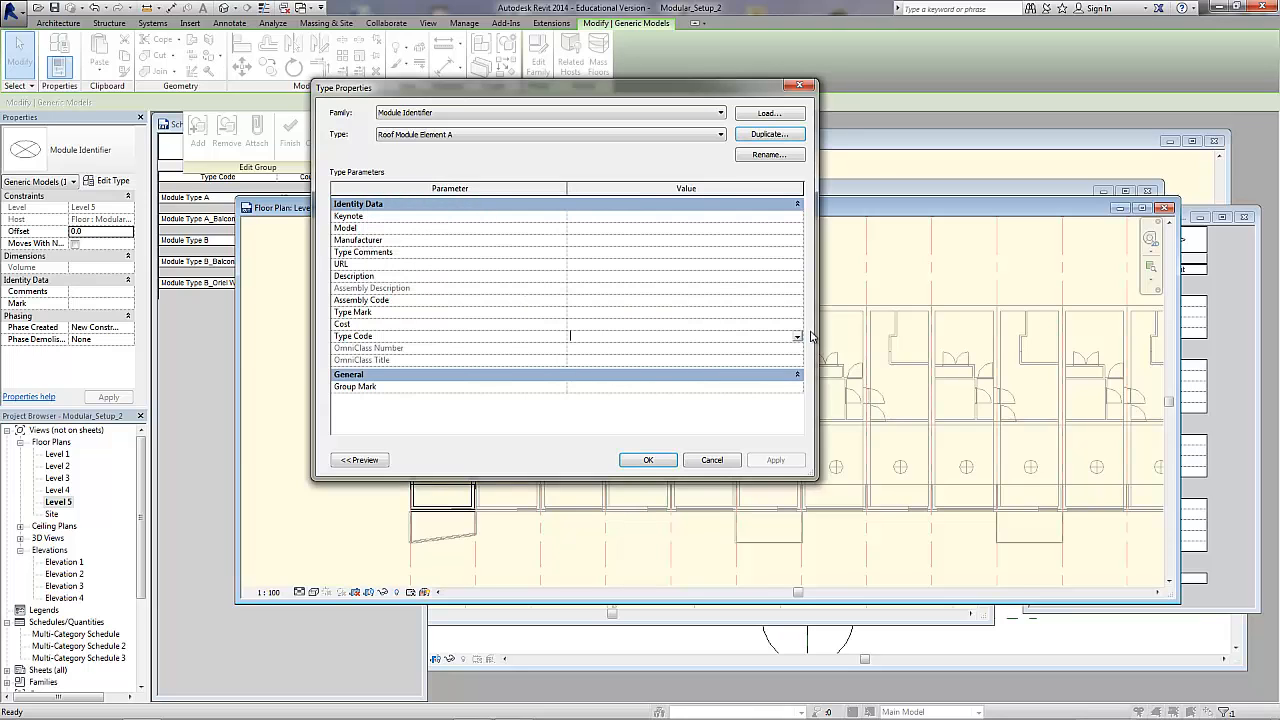
pyautogui.click(797, 340)
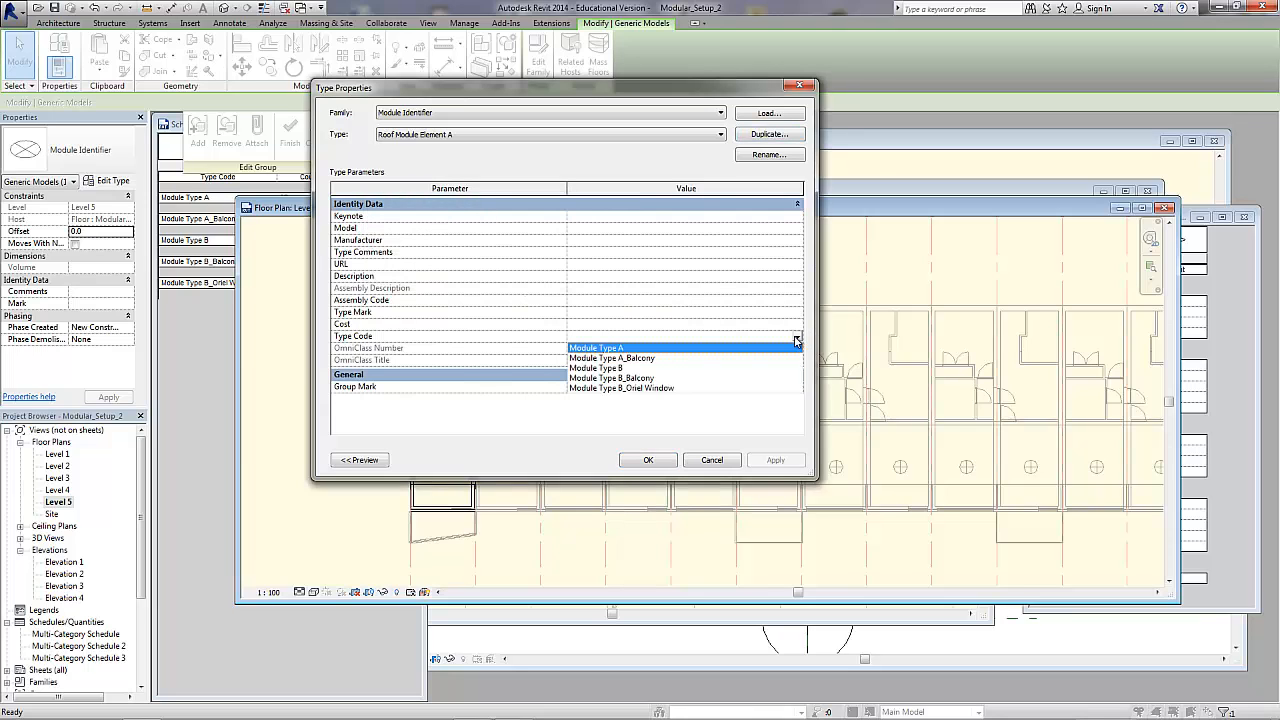
pyautogui.click(725, 337)
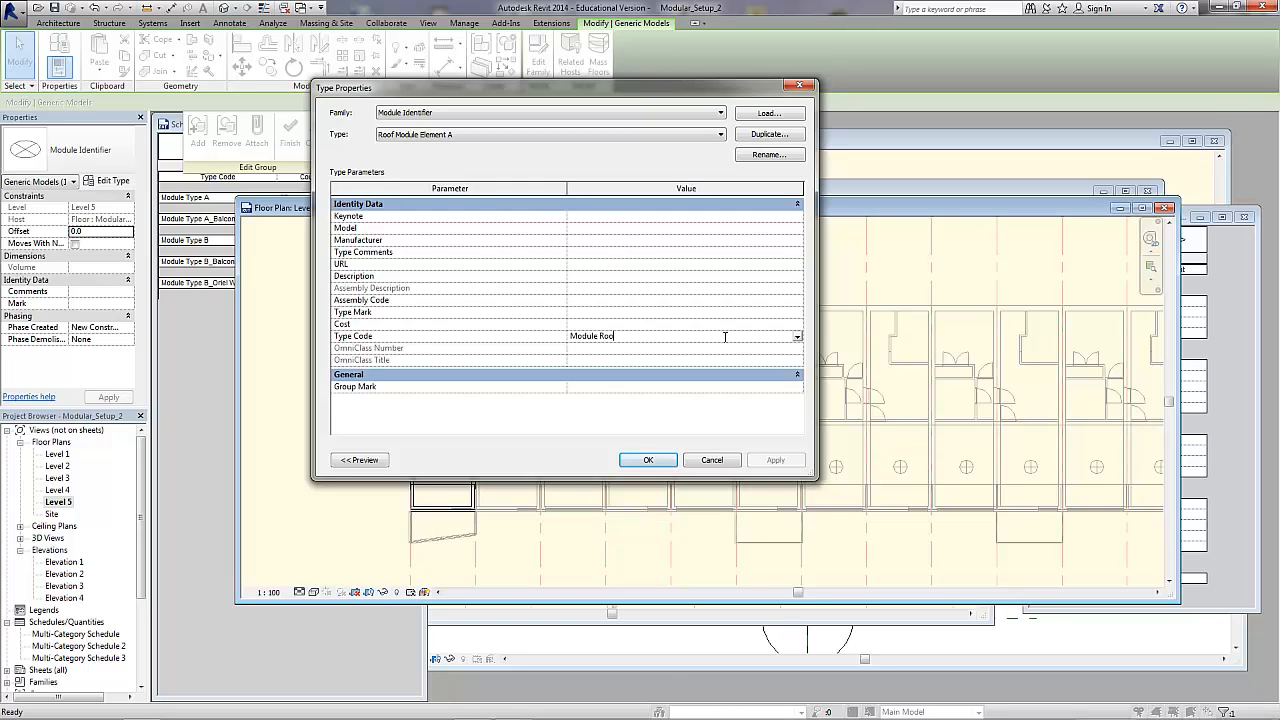
pyautogui.write('f A')
pyautogui.click(648, 460)
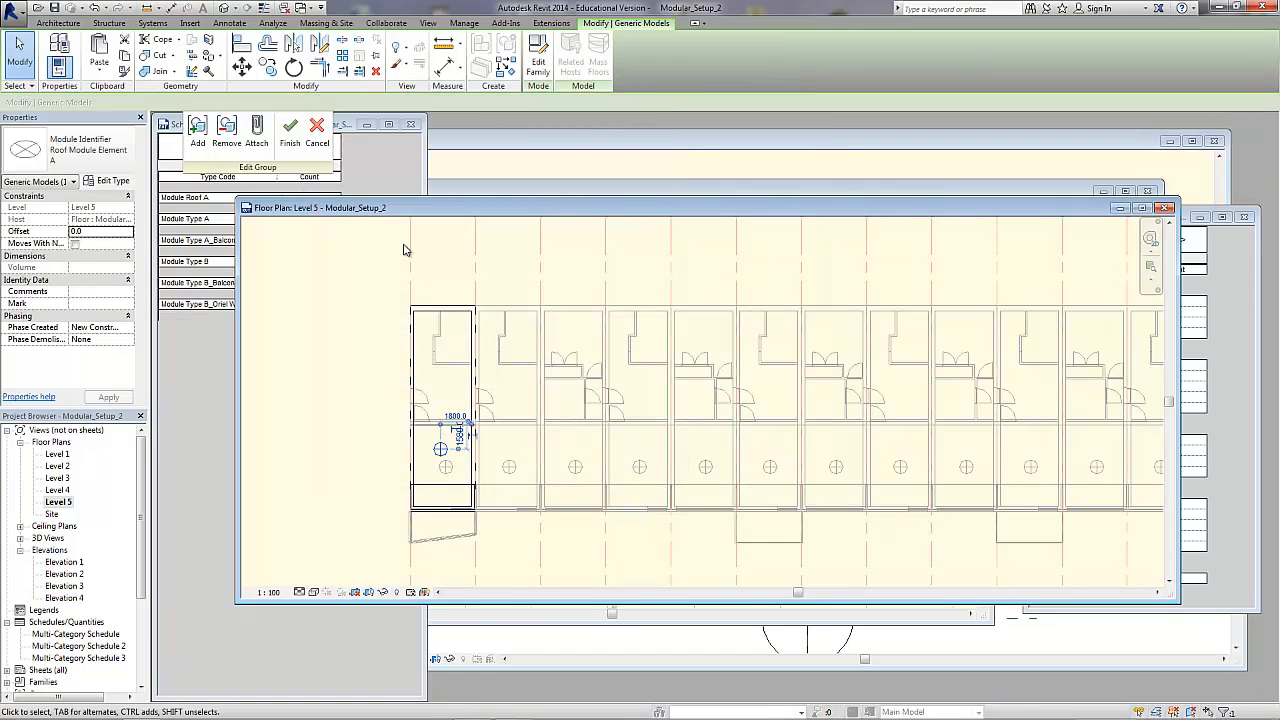
pyautogui.click(292, 135)
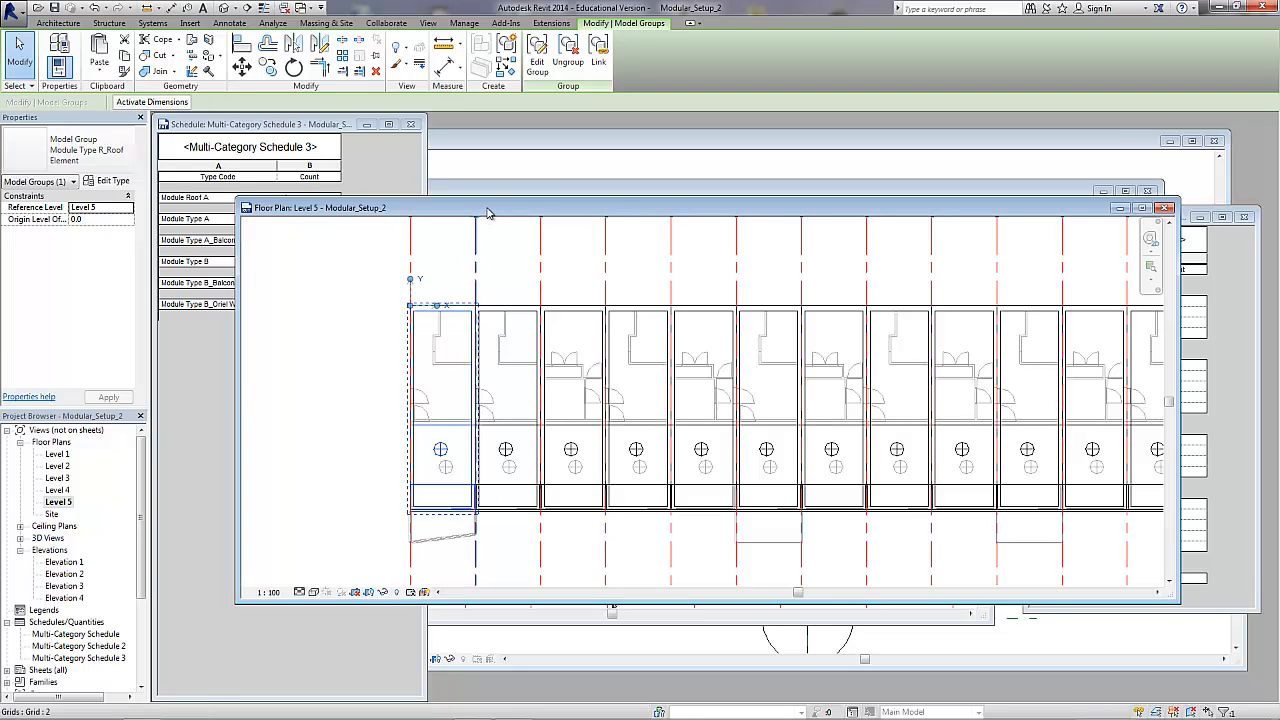
# Step: Move the Level 5 plan window aside to check the roof module entries in Multi-Category Schedules 2 and 3
pyautogui.moveTo(488, 213); pyautogui.dragTo(289, 221)
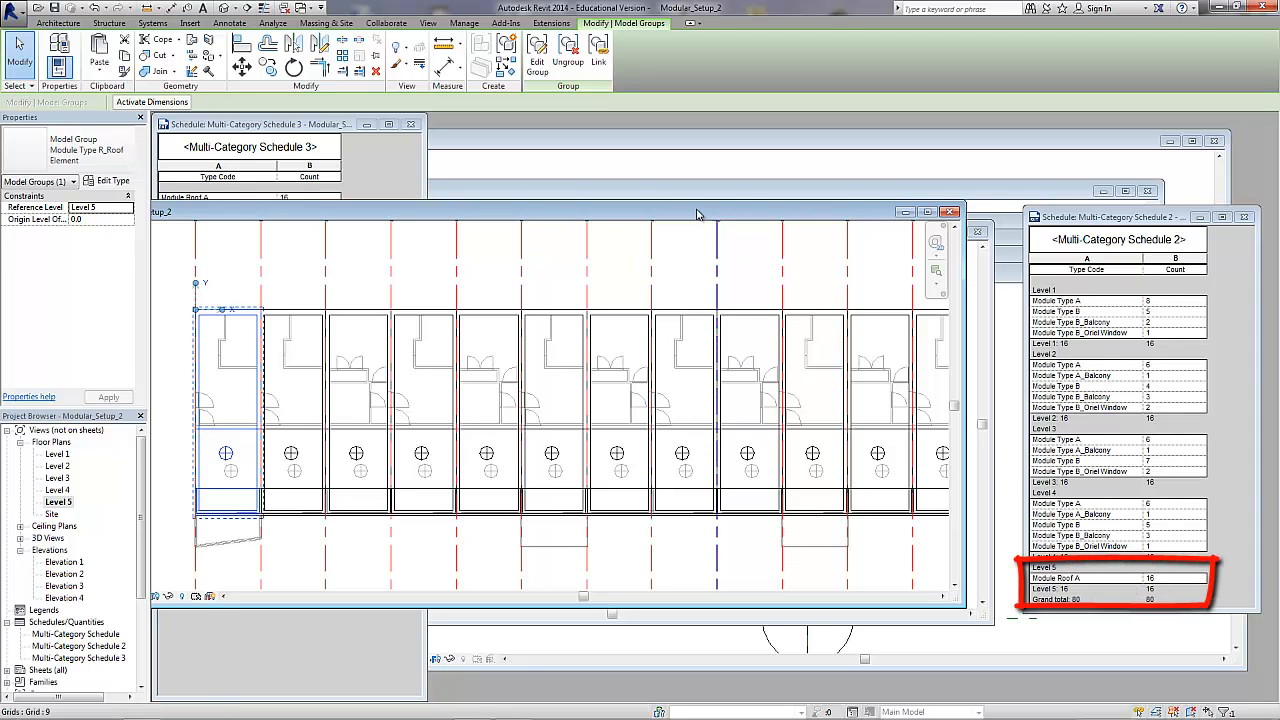
pyautogui.moveTo(817, 215); pyautogui.dragTo(1060, 222)
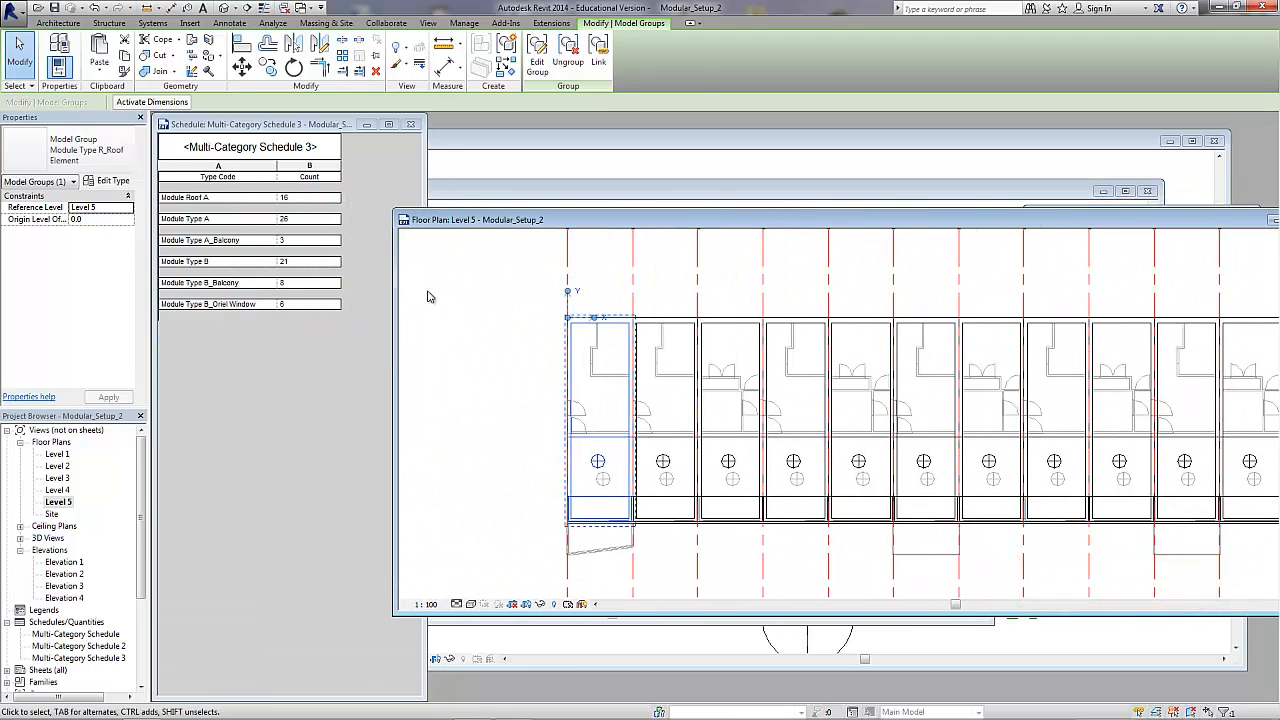
pyautogui.click(269, 332)
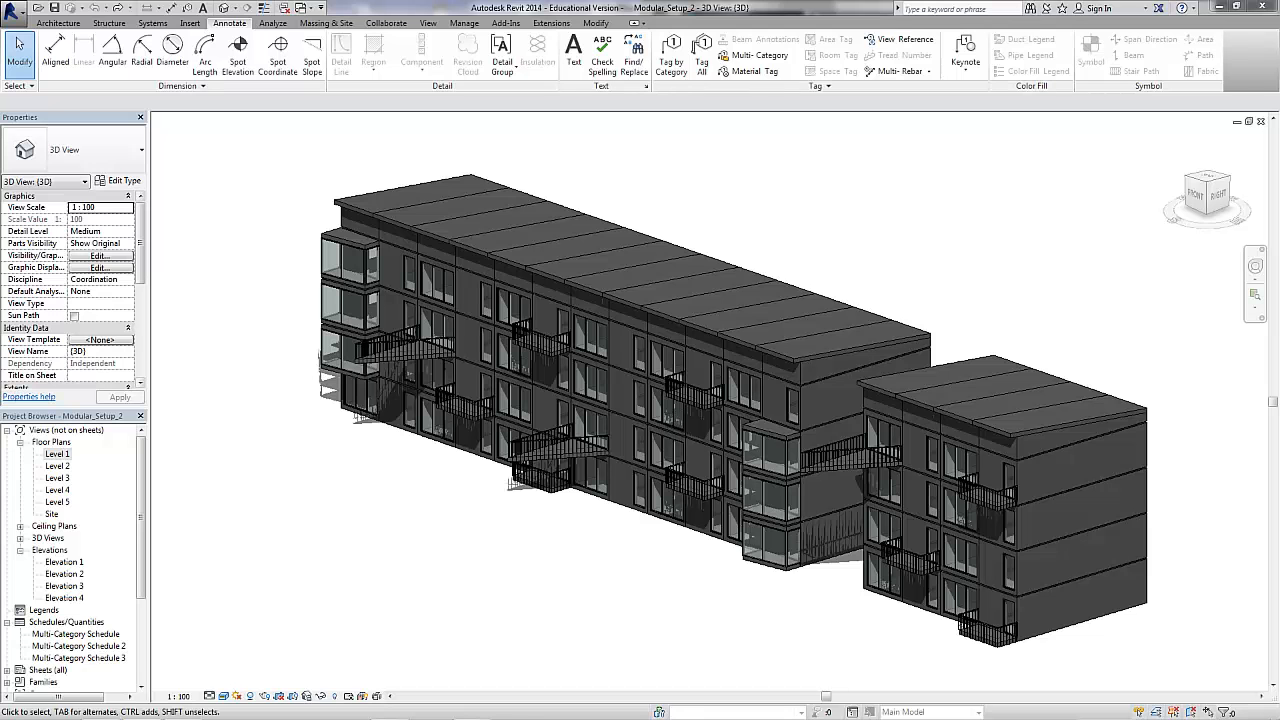
# Step: Open the Level 1 floor plan and tag the first bay's Module Identifier with a multi-category Type Code Tag, without leader, above its symbol
pyautogui.doubleClick(57, 454)
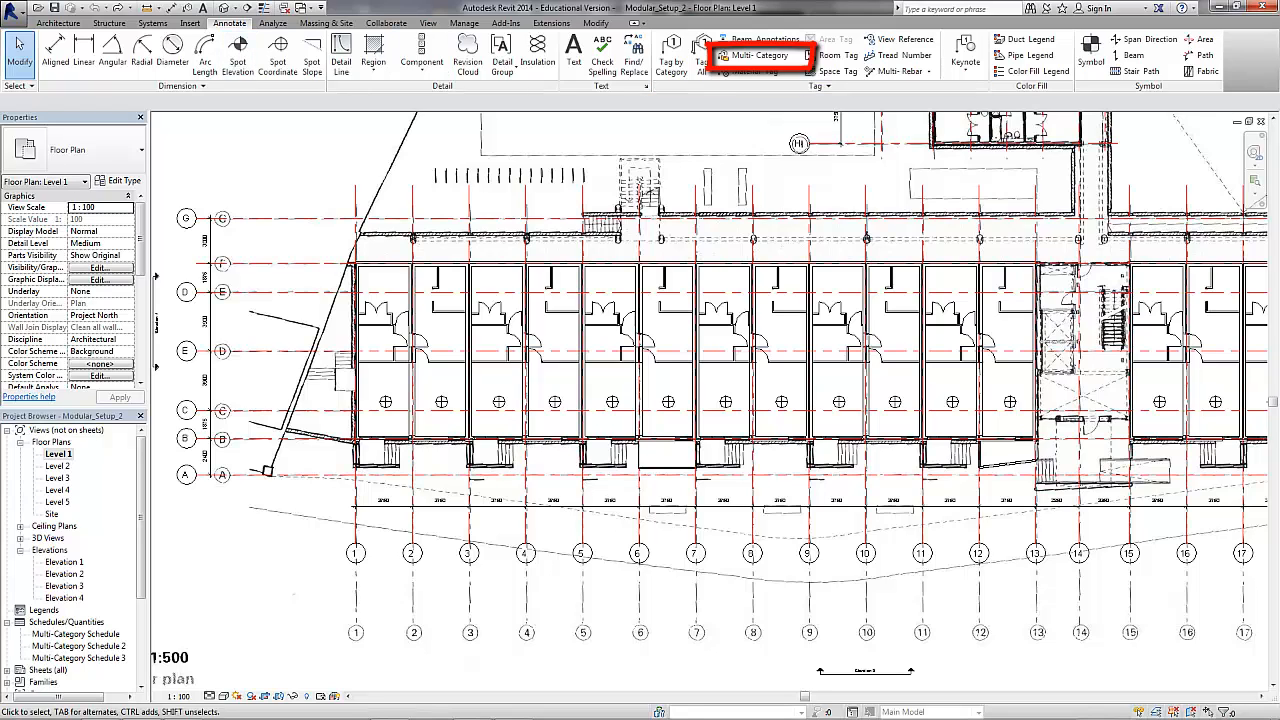
pyautogui.click(759, 56)
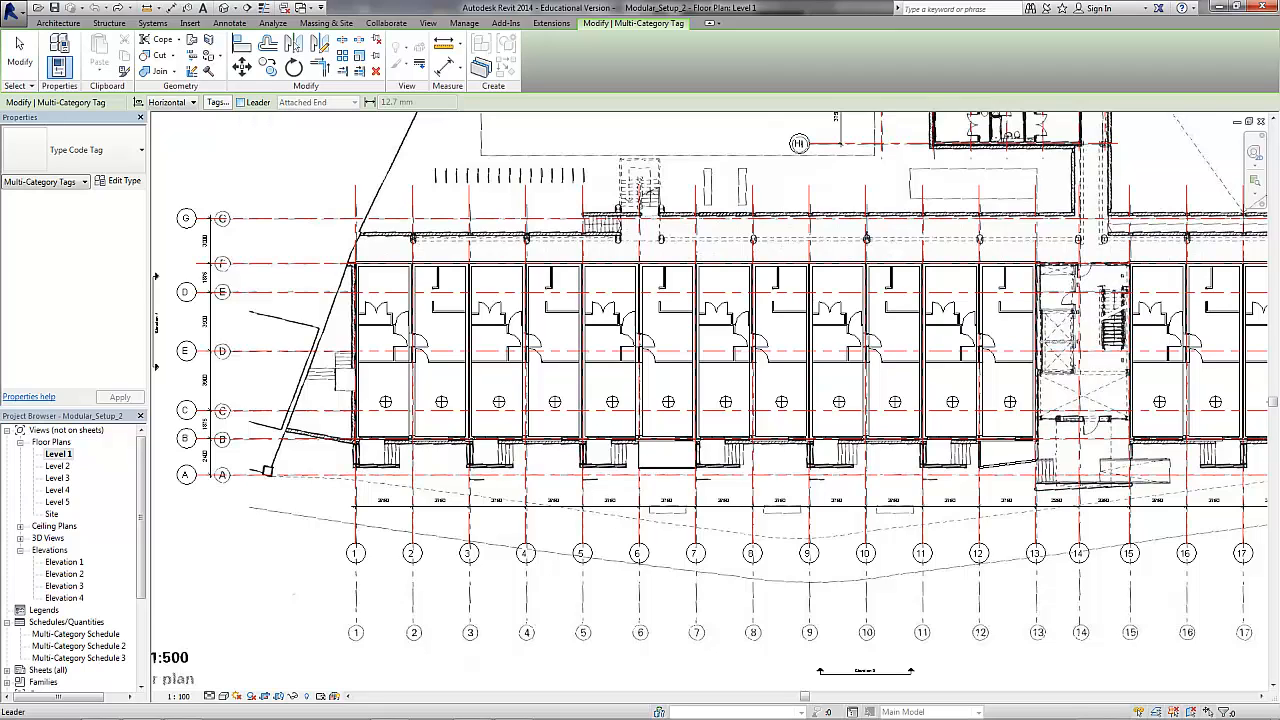
pyautogui.press('Tab')
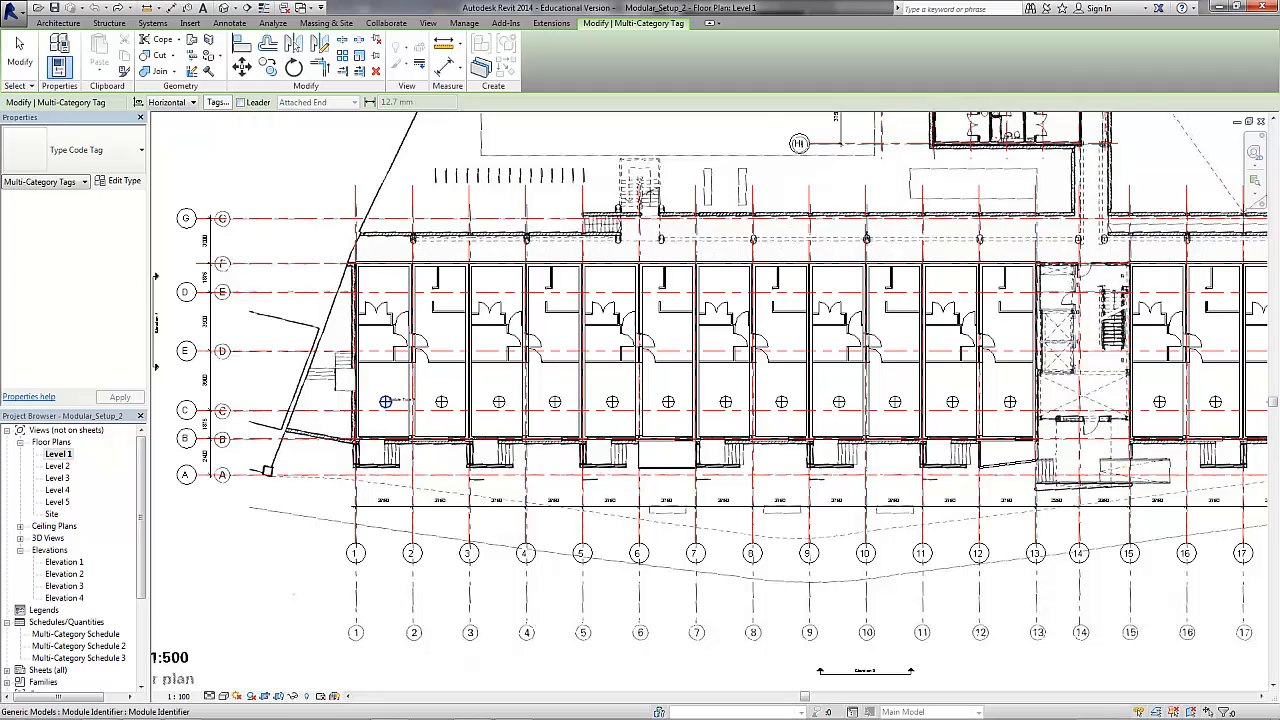
pyautogui.click(386, 401)
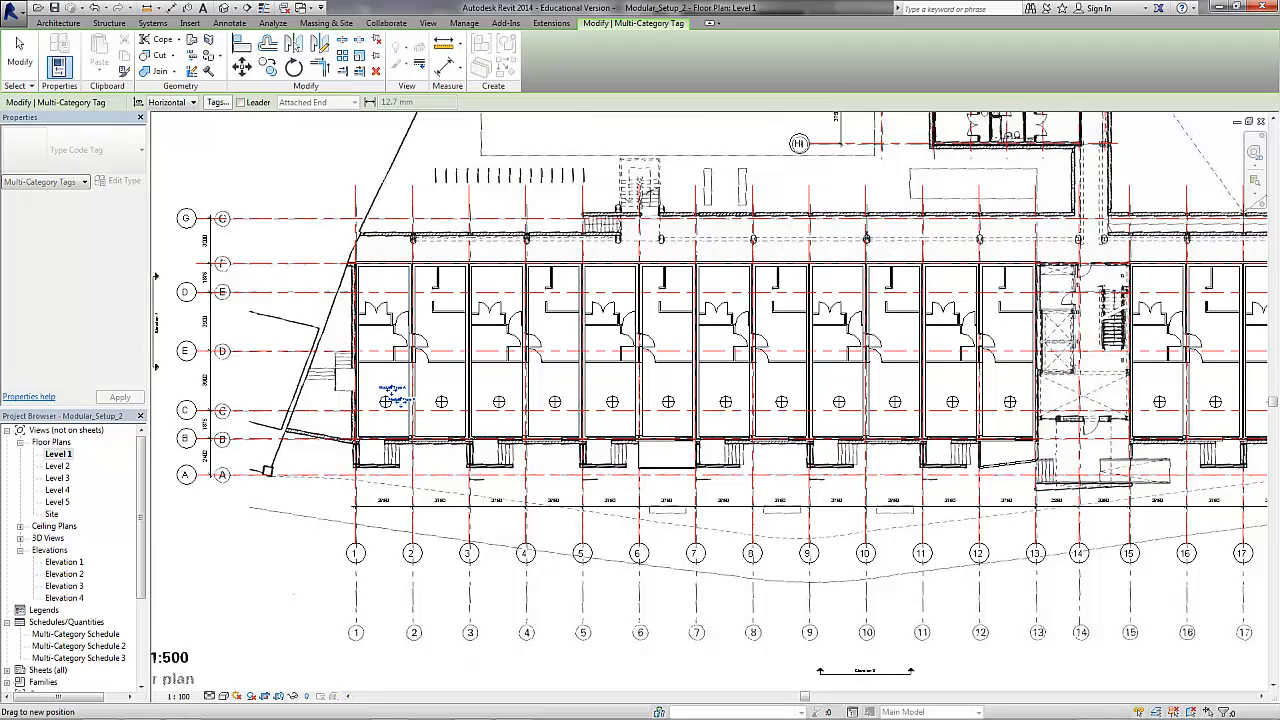
# Step: Tag the Module Identifiers in the second, third and fourth bays and move each tag above its symbol
pyautogui.scroll(1, 386, 401)
pyautogui.scroll(5, 388, 392)
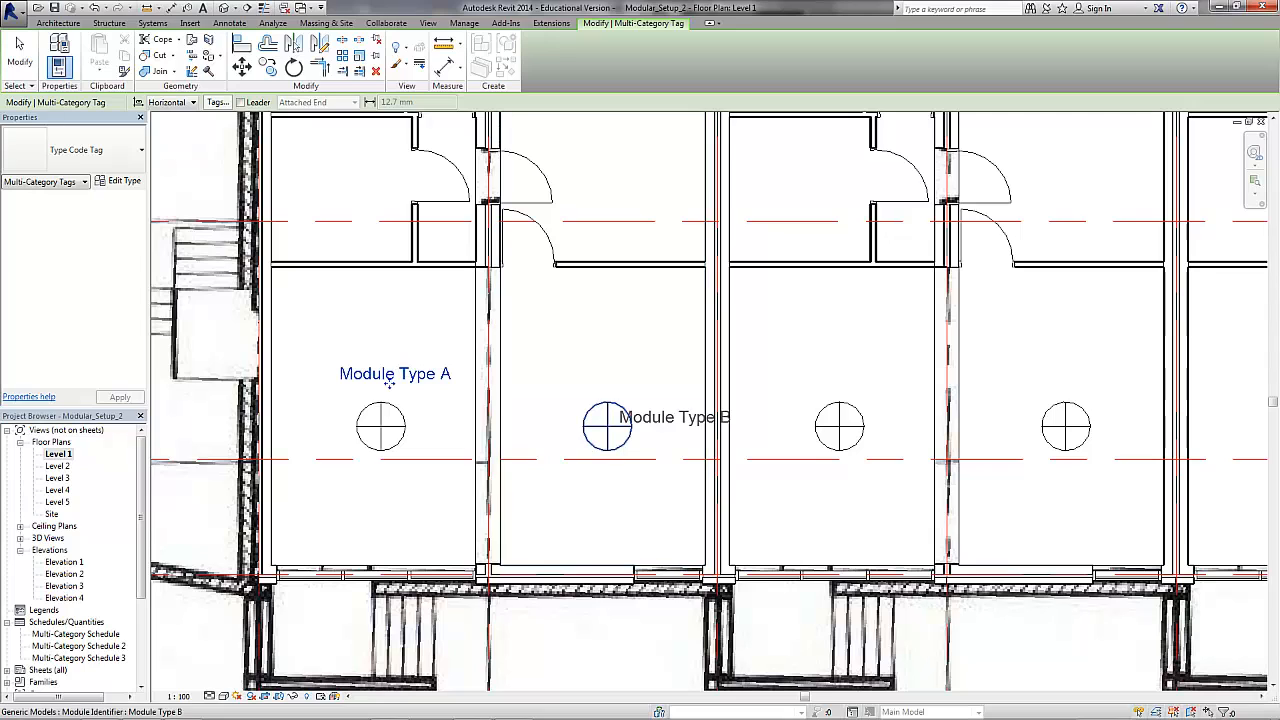
pyautogui.click(669, 425)
pyautogui.keyDown('ctrl'); pyautogui.moveTo(669, 425); pyautogui.dragTo(606, 382); pyautogui.keyUp('ctrl')
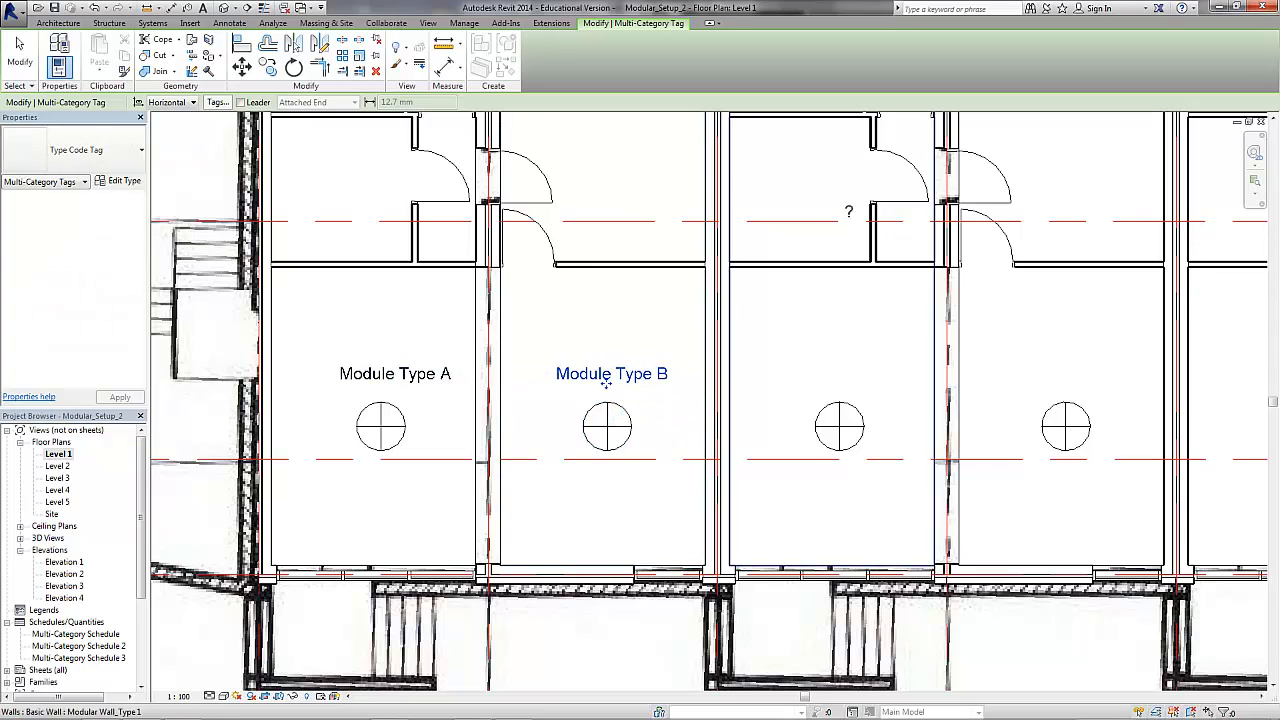
pyautogui.click(900, 425)
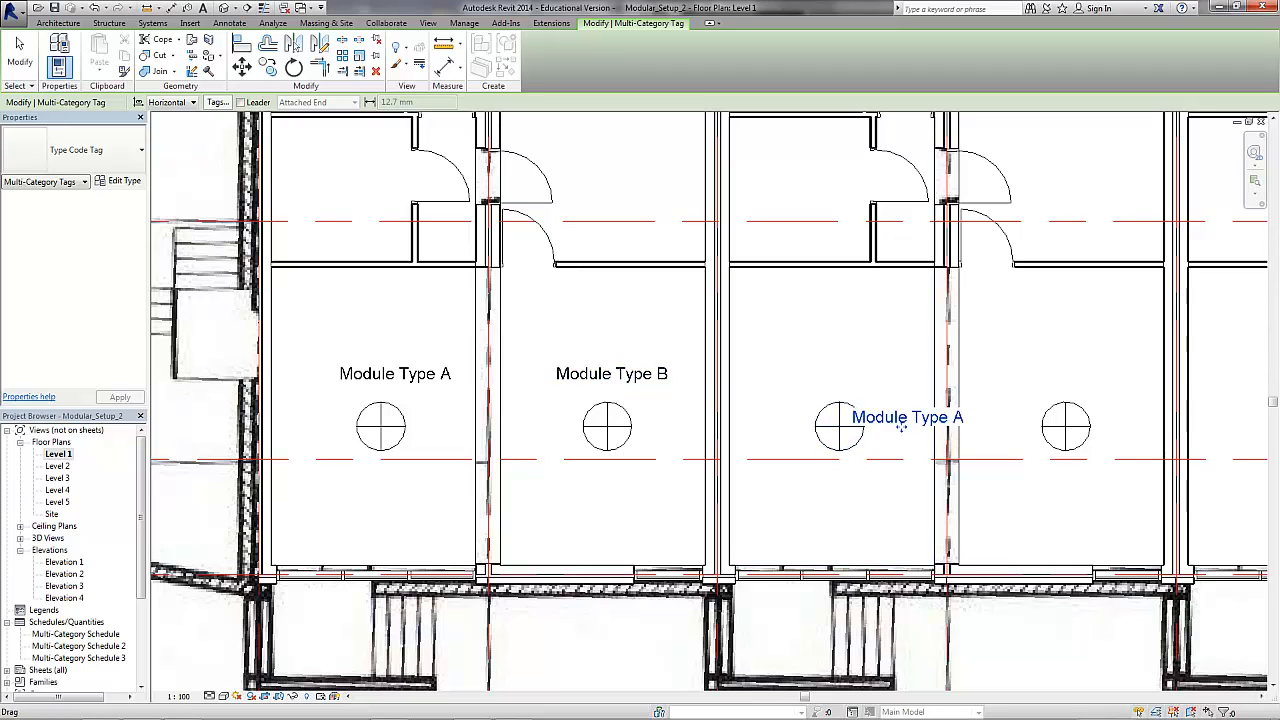
pyautogui.keyDown('ctrl'); pyautogui.moveTo(900, 425); pyautogui.dragTo(838, 382); pyautogui.keyUp('ctrl')
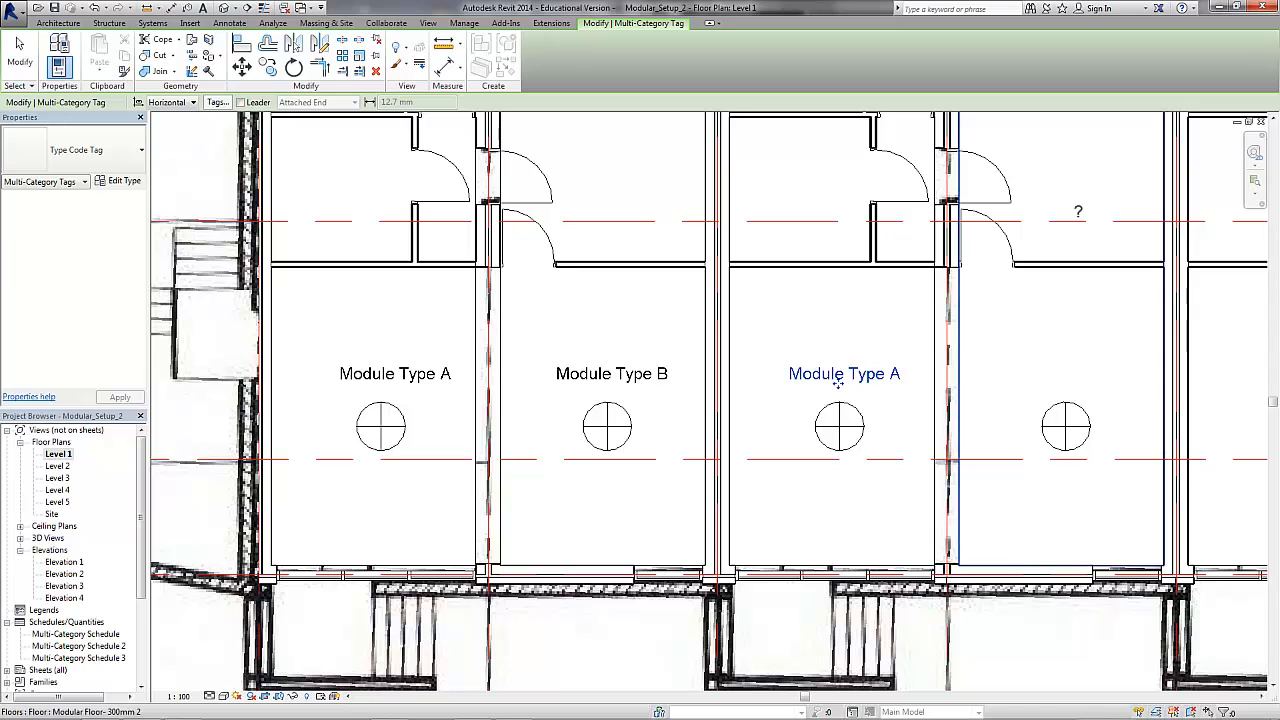
pyautogui.click(1090, 426)
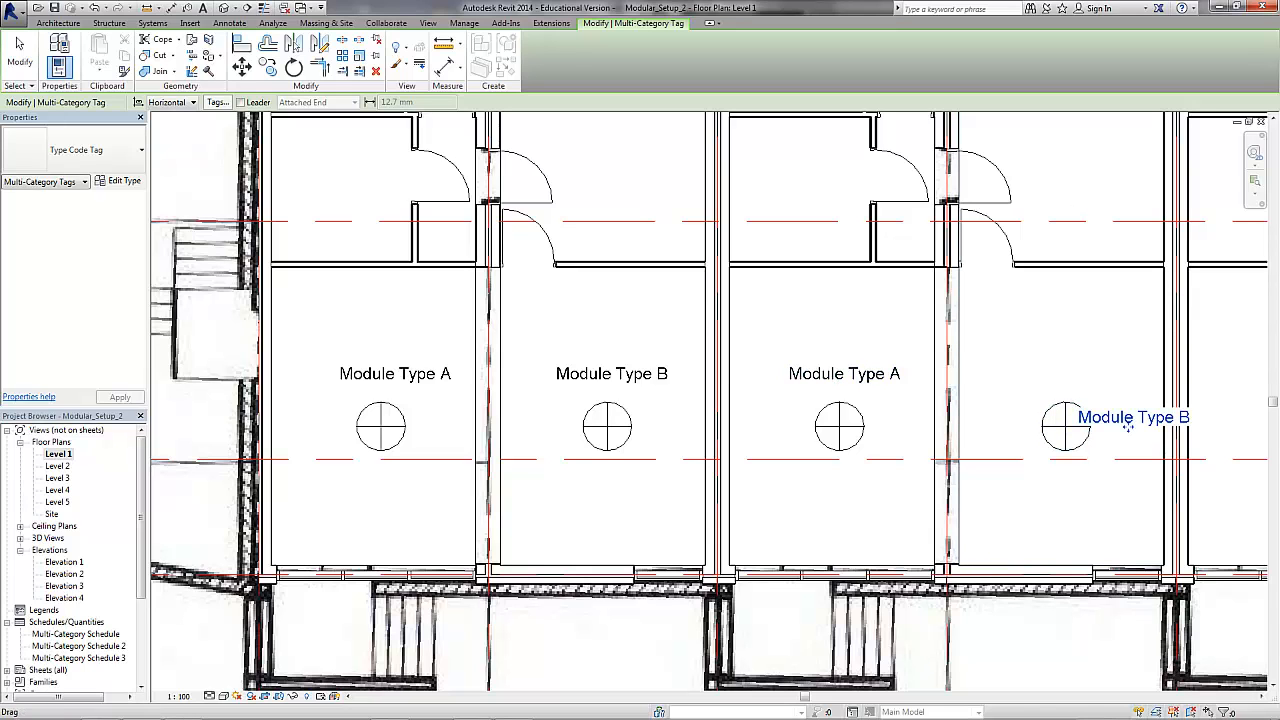
pyautogui.moveTo(1128, 426); pyautogui.dragTo(1065, 389)
# Step: Tag the Module Identifier in the sixth bay, the one with the balcony, move the tag above its symbol and end tagging
pyautogui.scroll(-3, 1065, 389)
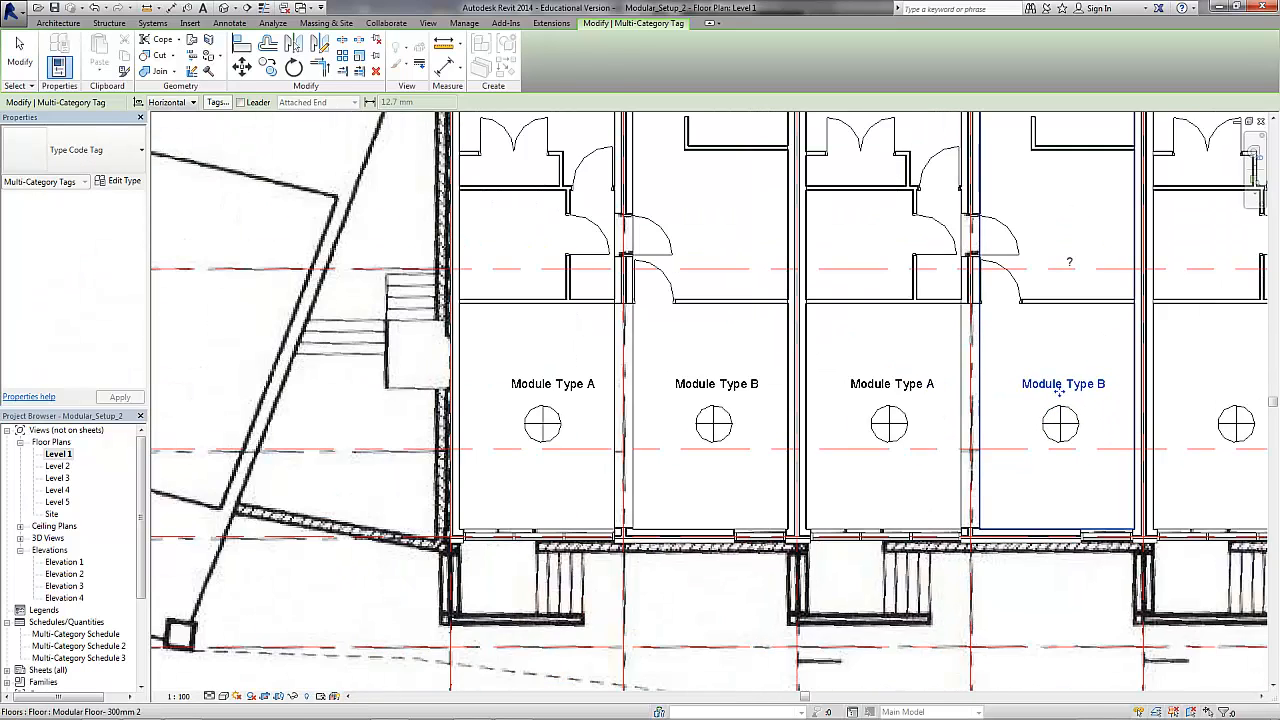
pyautogui.moveTo(1065, 389); pyautogui.dragTo(560, 355, button='middle')
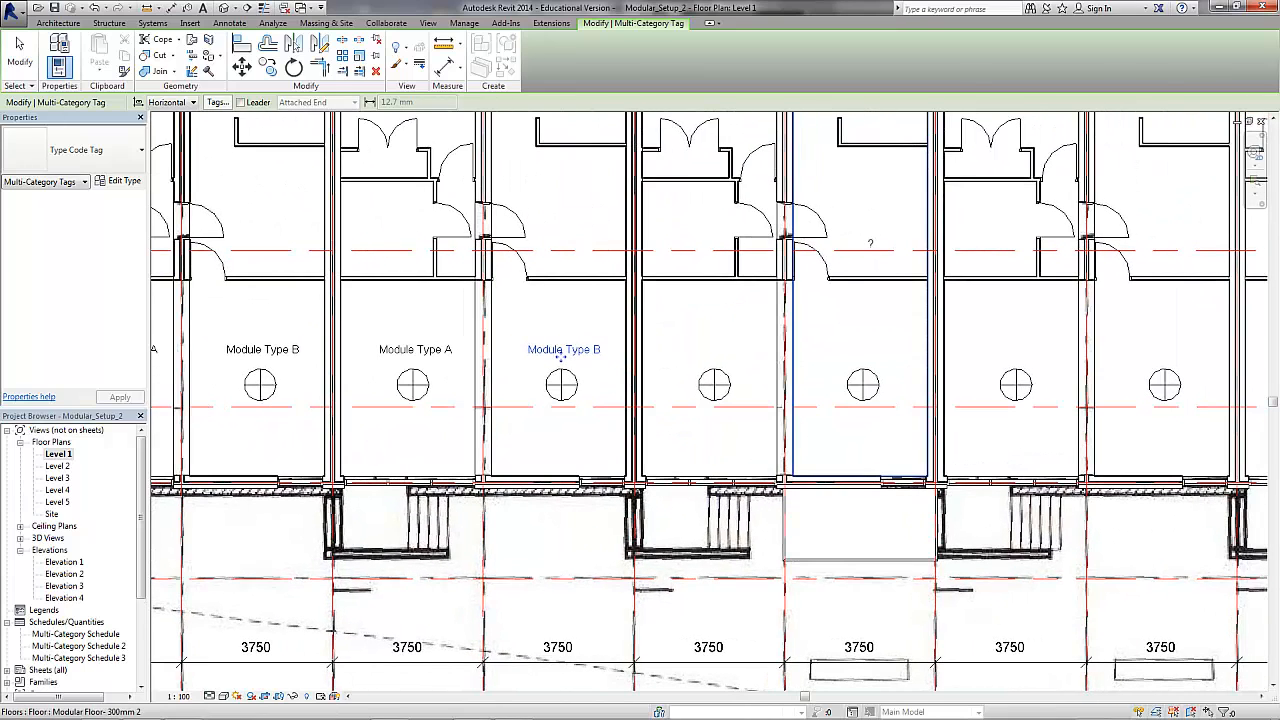
pyautogui.click(866, 384)
pyautogui.moveTo(928, 384); pyautogui.dragTo(860, 357)
pyautogui.scroll(-3, 860, 357)
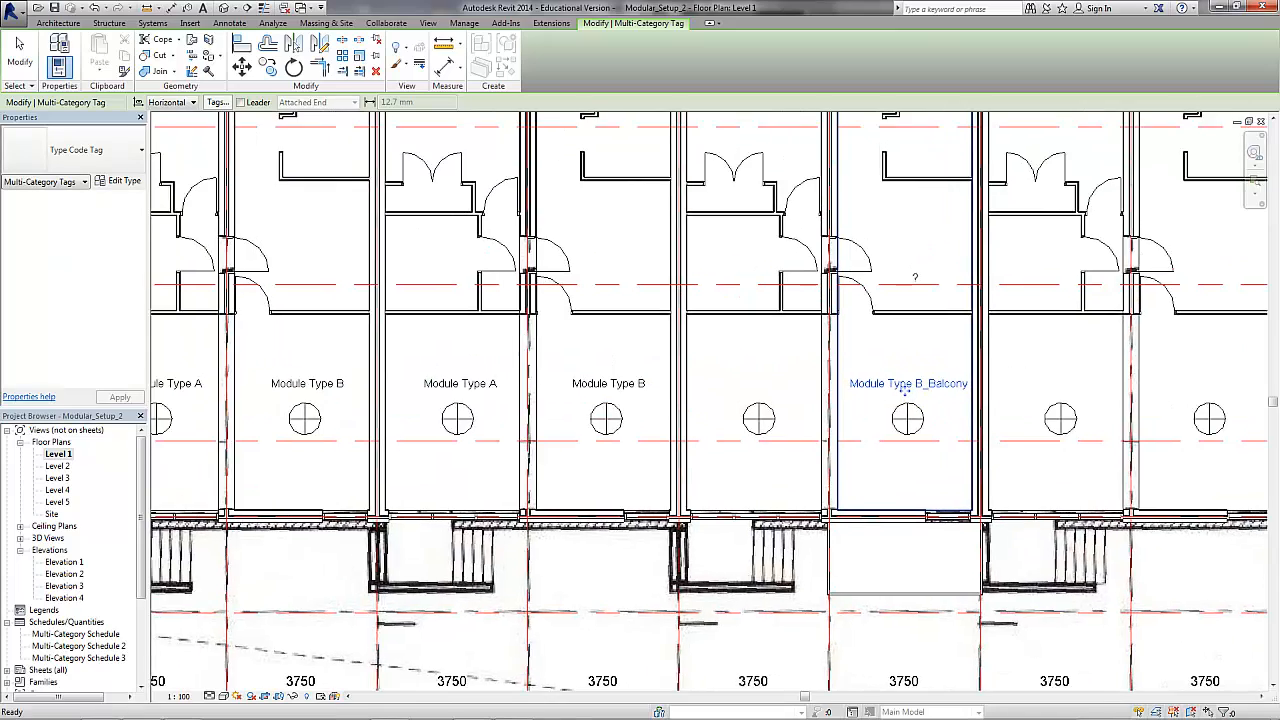
pyautogui.moveTo(902, 422); pyautogui.dragTo(890, 462, button='middle')
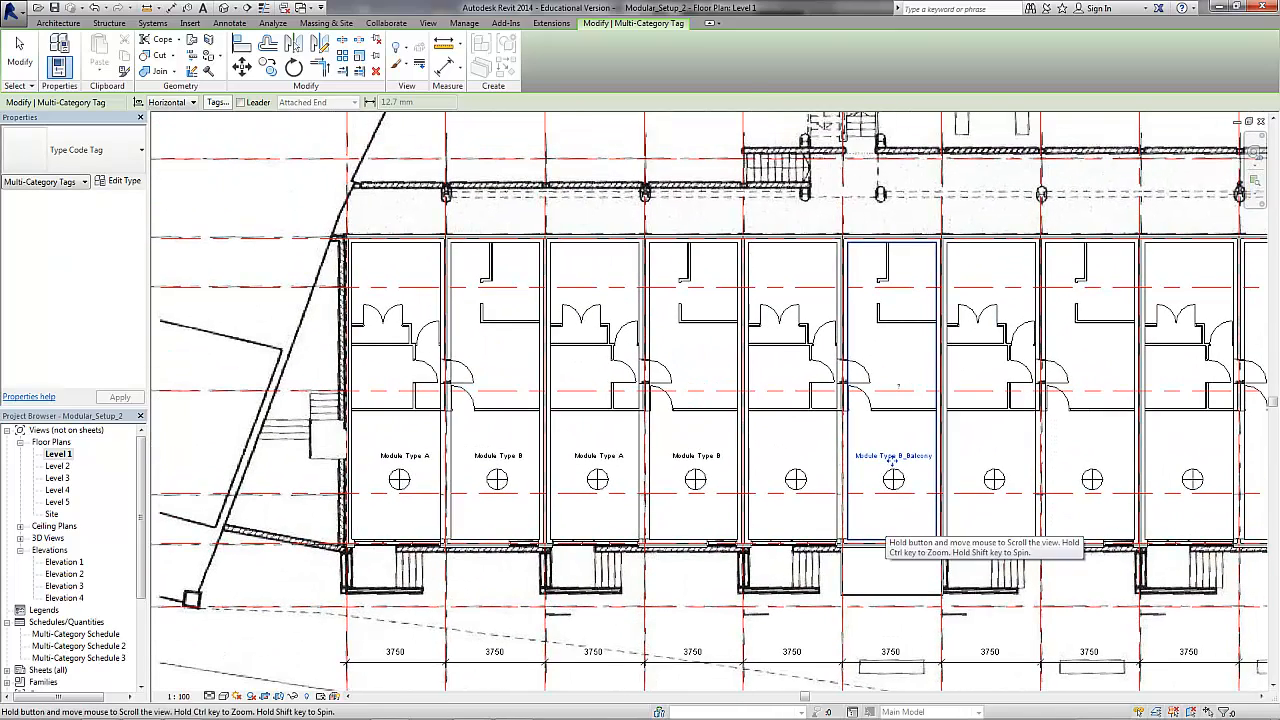
pyautogui.press('Escape')
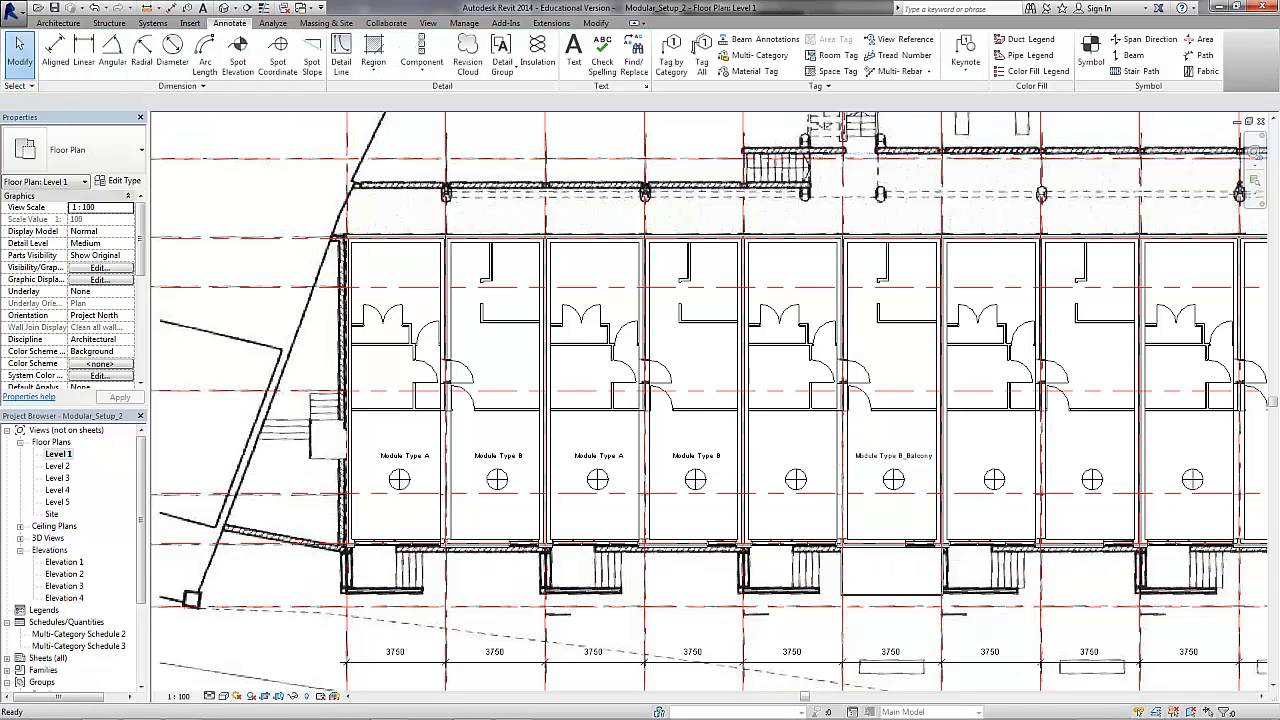
# Step: Open Multi-Category Schedule 2 and change its title to Schedule of Modules by Level
pyautogui.doubleClick(78, 634)
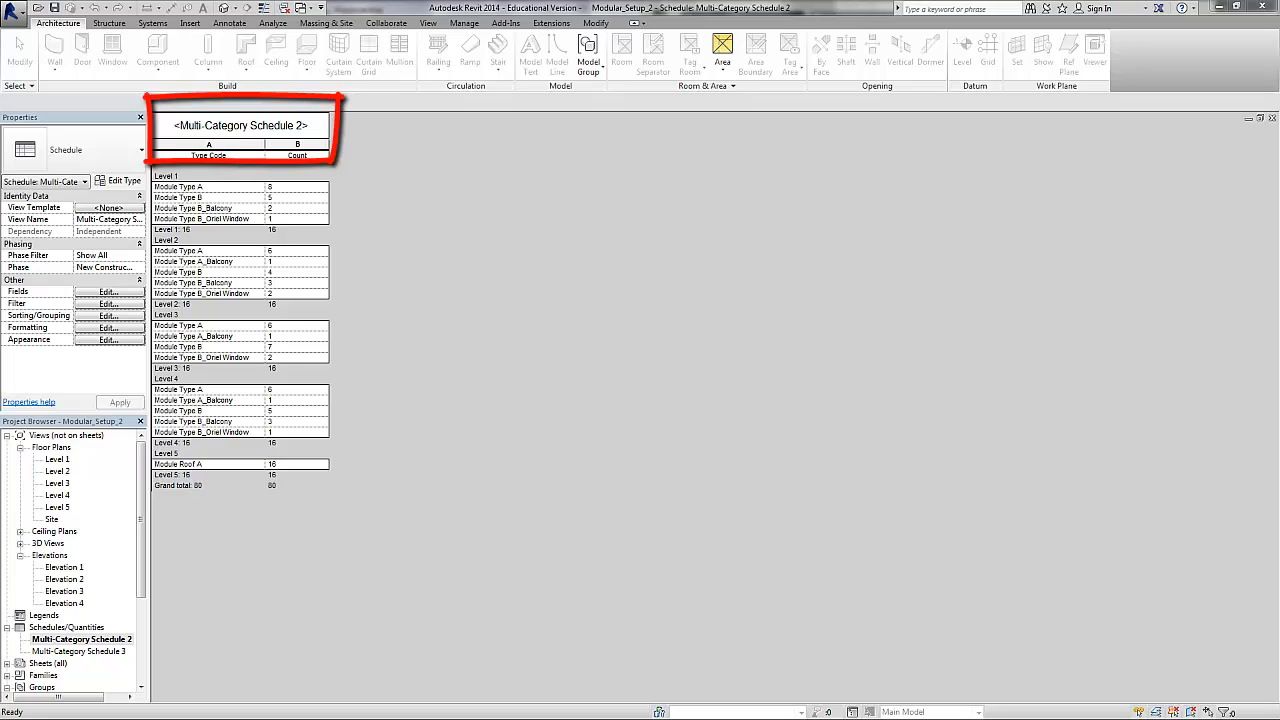
pyautogui.click(302, 125)
pyautogui.moveTo(302, 120); pyautogui.dragTo(180, 119)
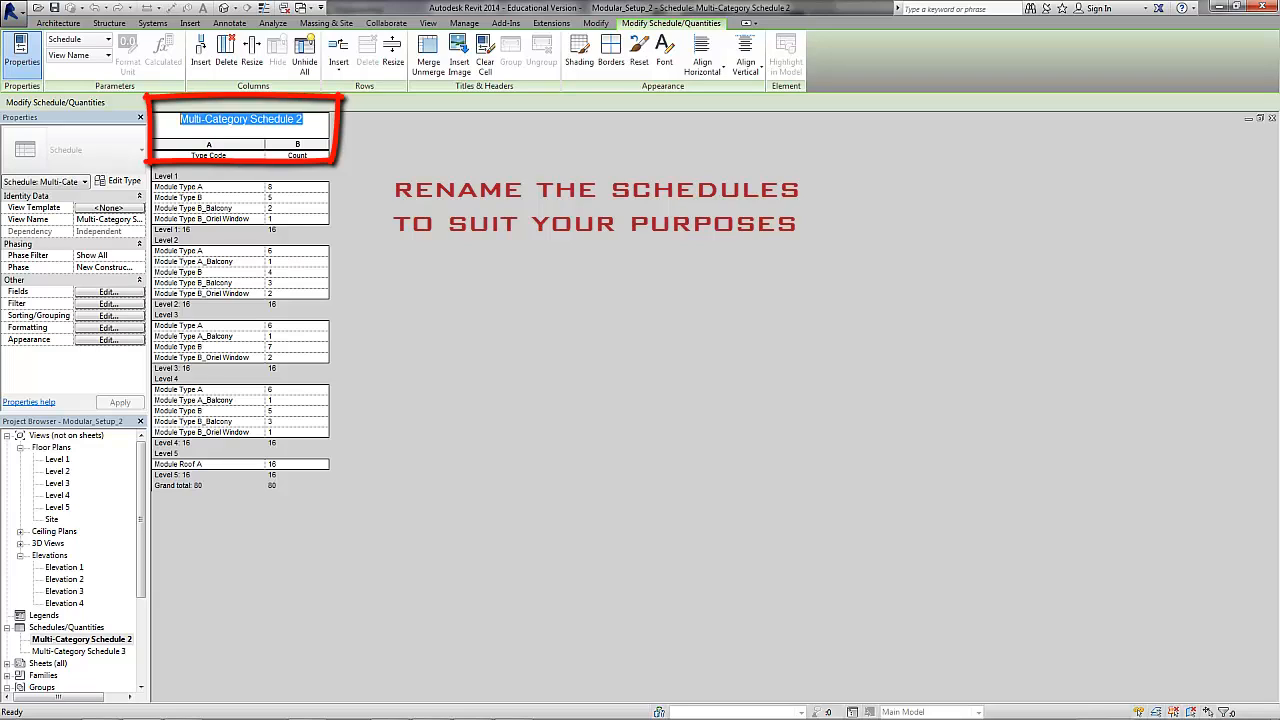
pyautogui.write('Sched')
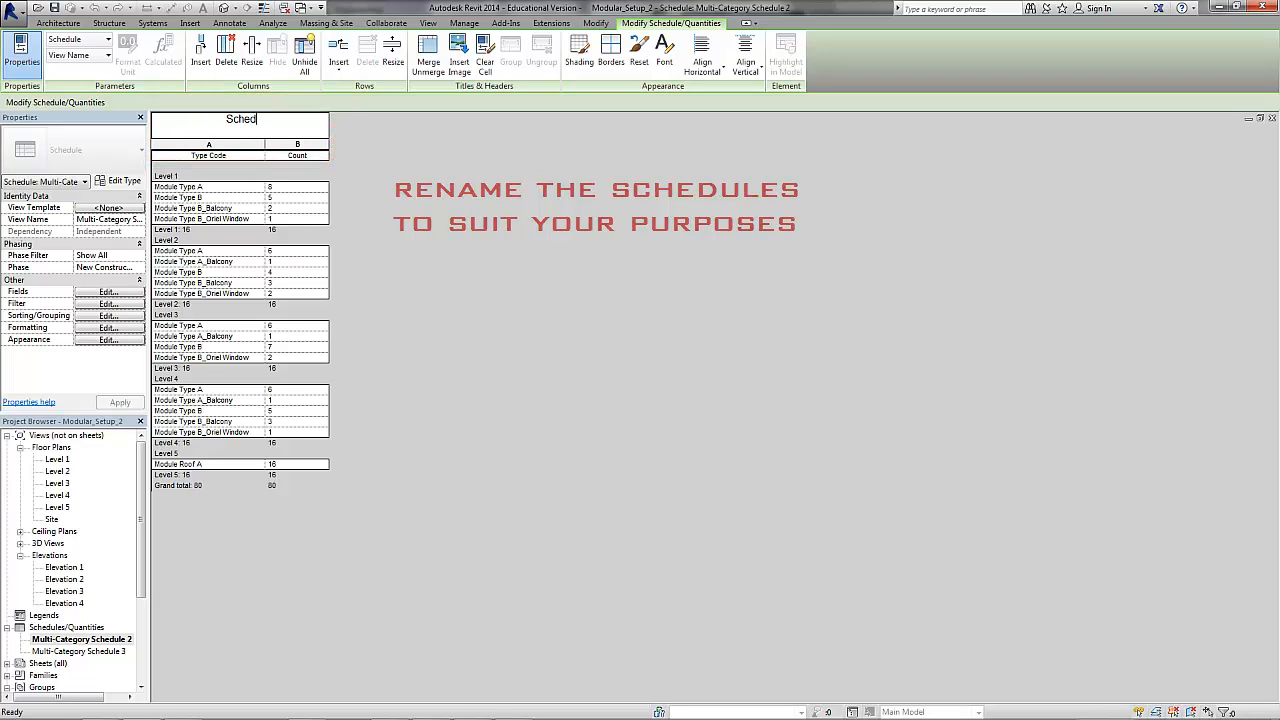
pyautogui.write('ule of ')
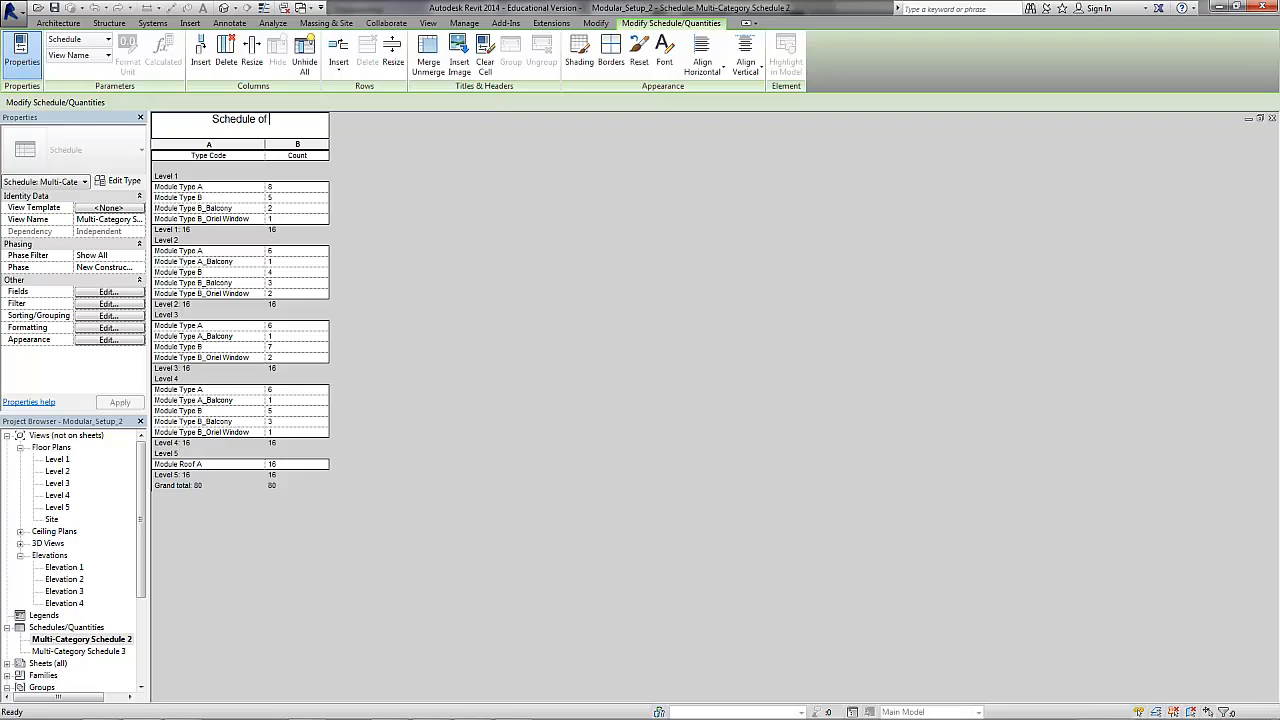
pyautogui.write('Modules by Level')
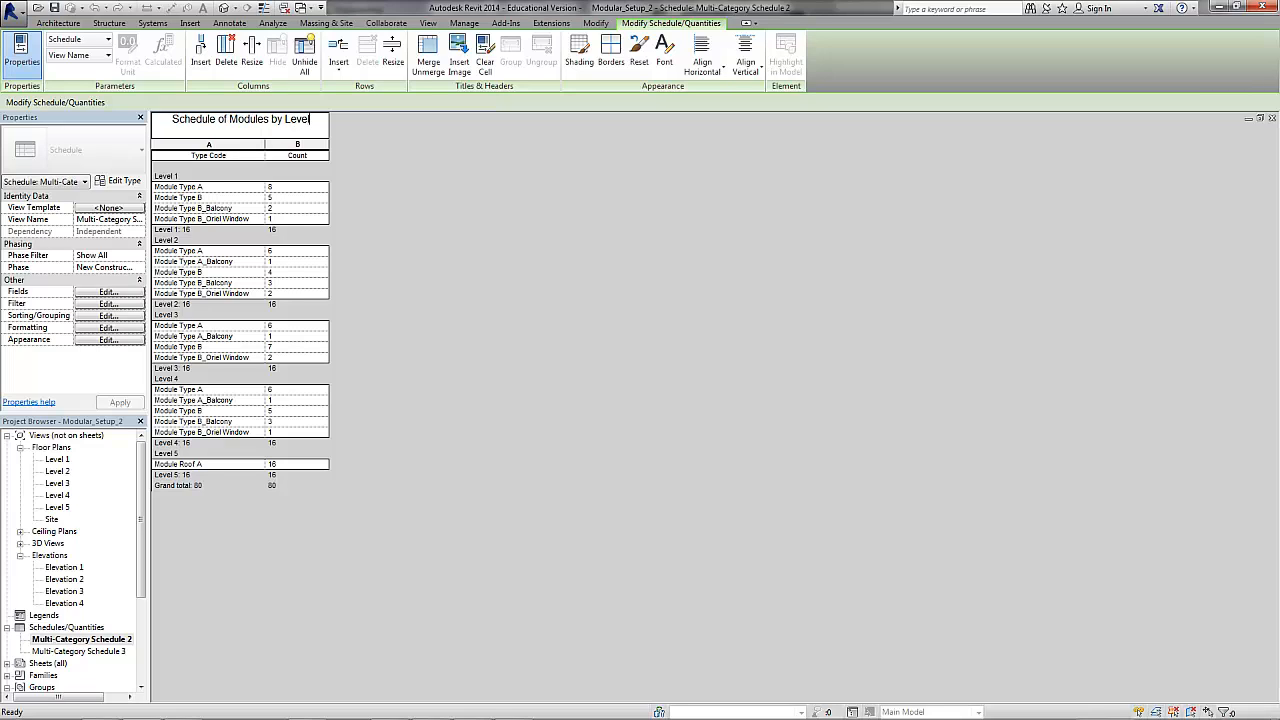
pyautogui.press('Return')
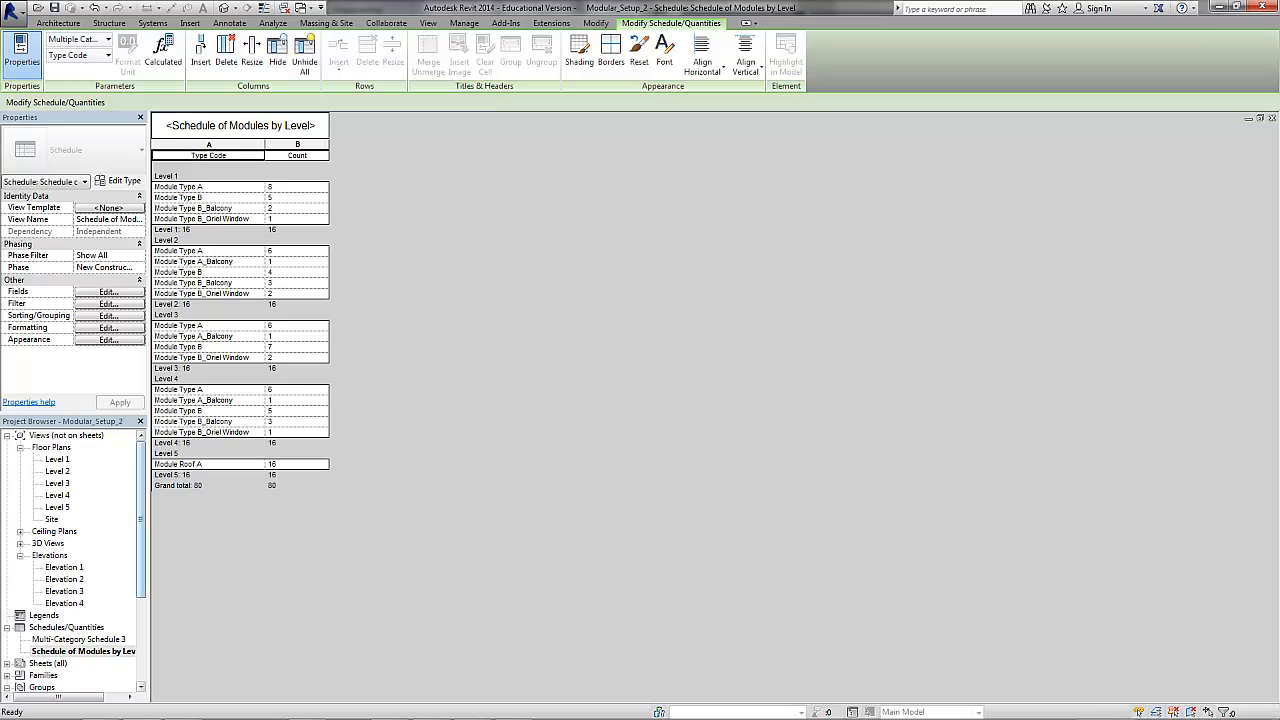
# Step: Open Multi-Category Schedule 3 and change its title to Schedule of Modules for Production
pyautogui.doubleClick(78, 639)
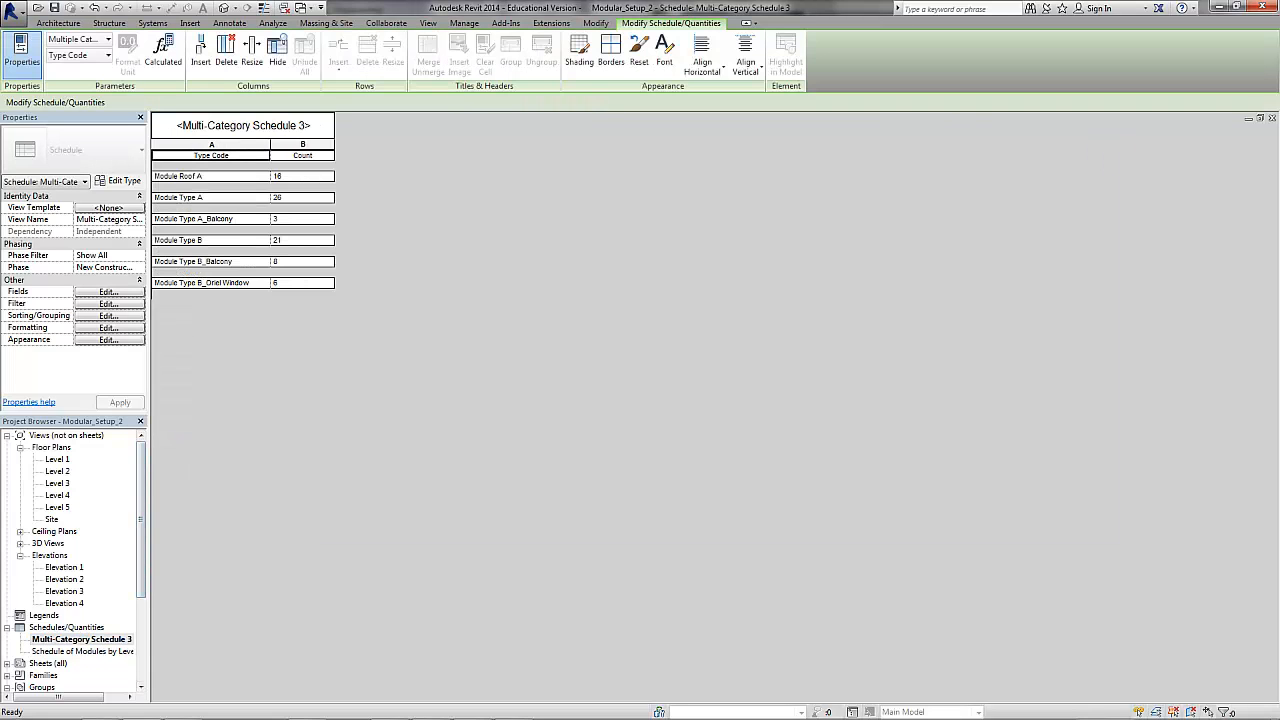
pyautogui.click(305, 120)
pyautogui.moveTo(305, 120); pyautogui.dragTo(182, 120)
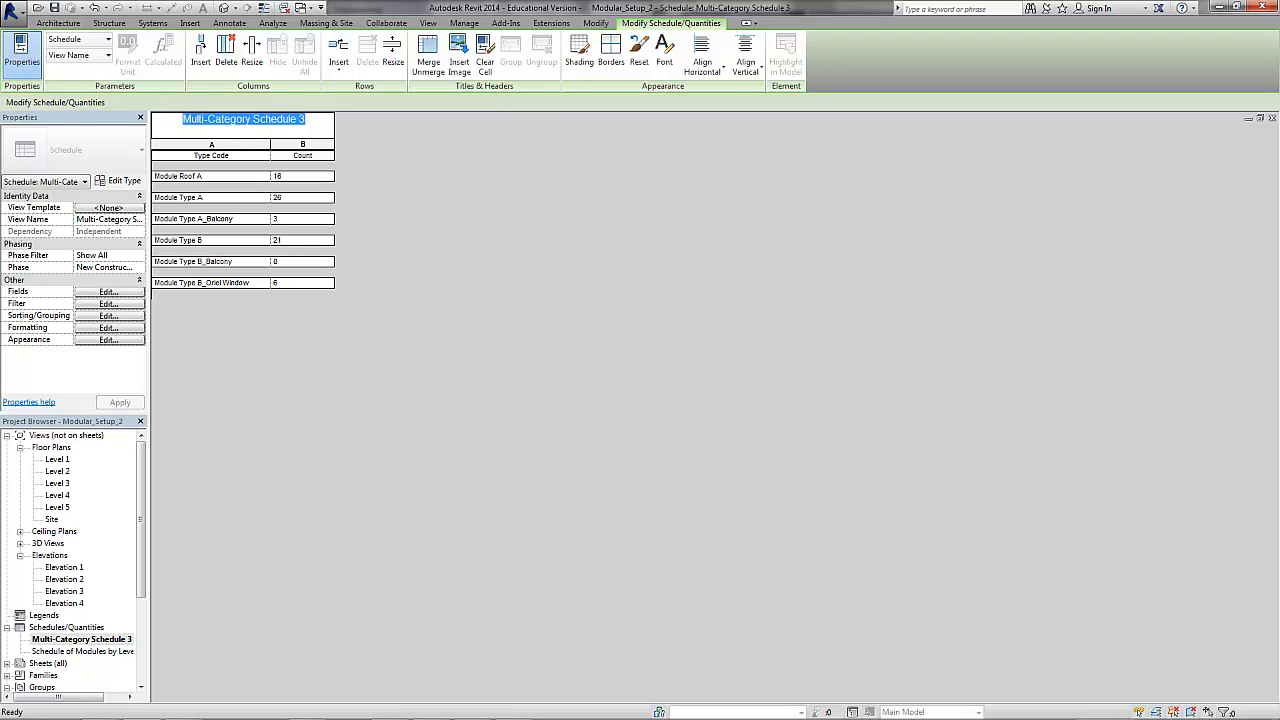
pyautogui.write('Schedu')
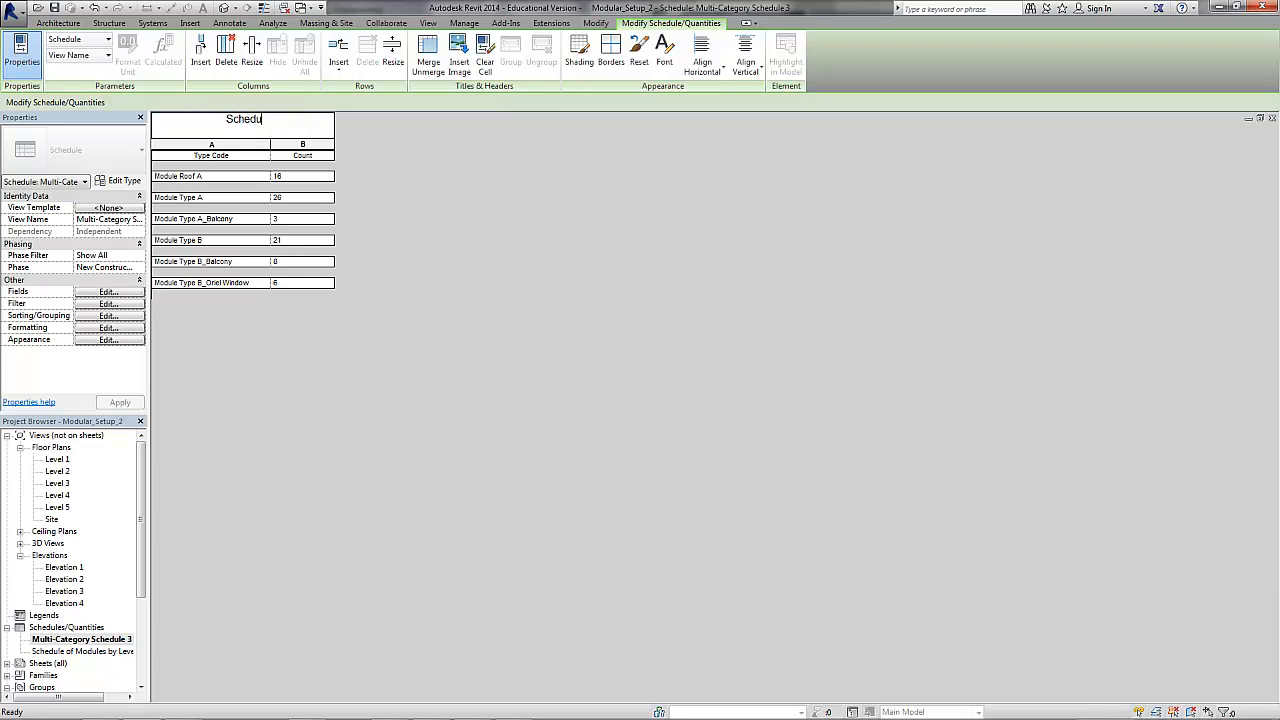
pyautogui.write('le of Modules for Pr')
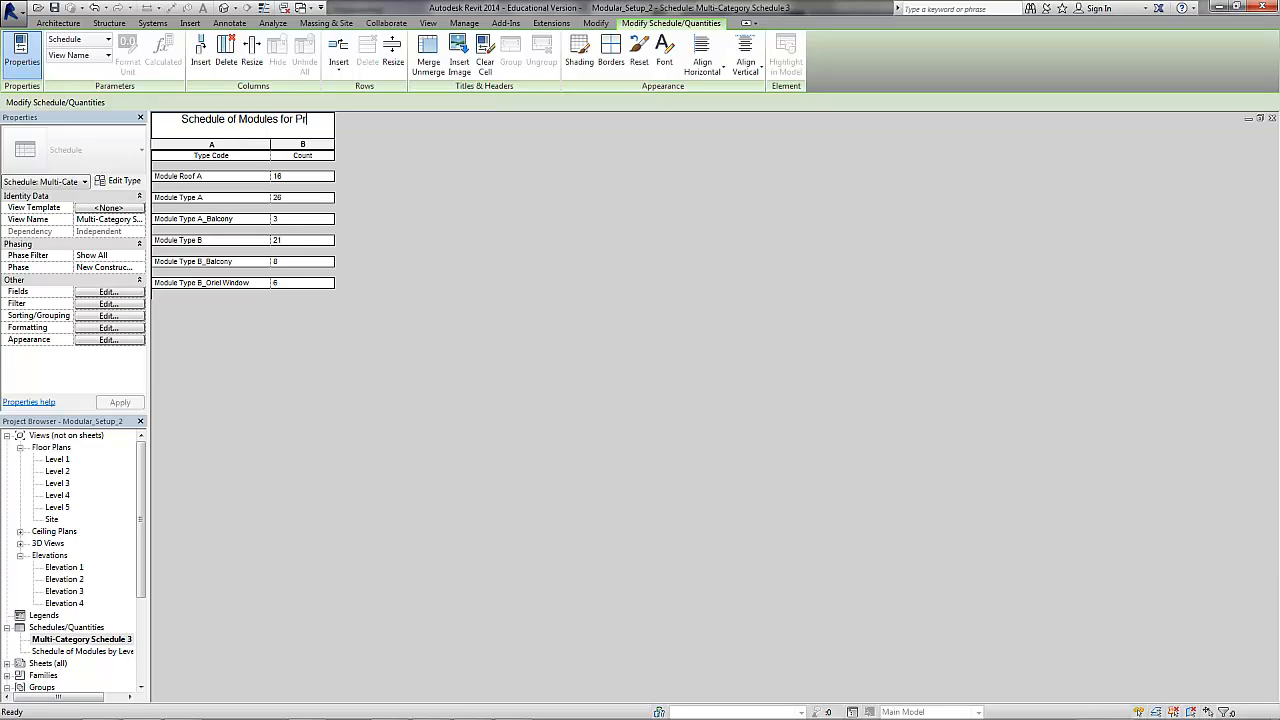
pyautogui.write('oduction')
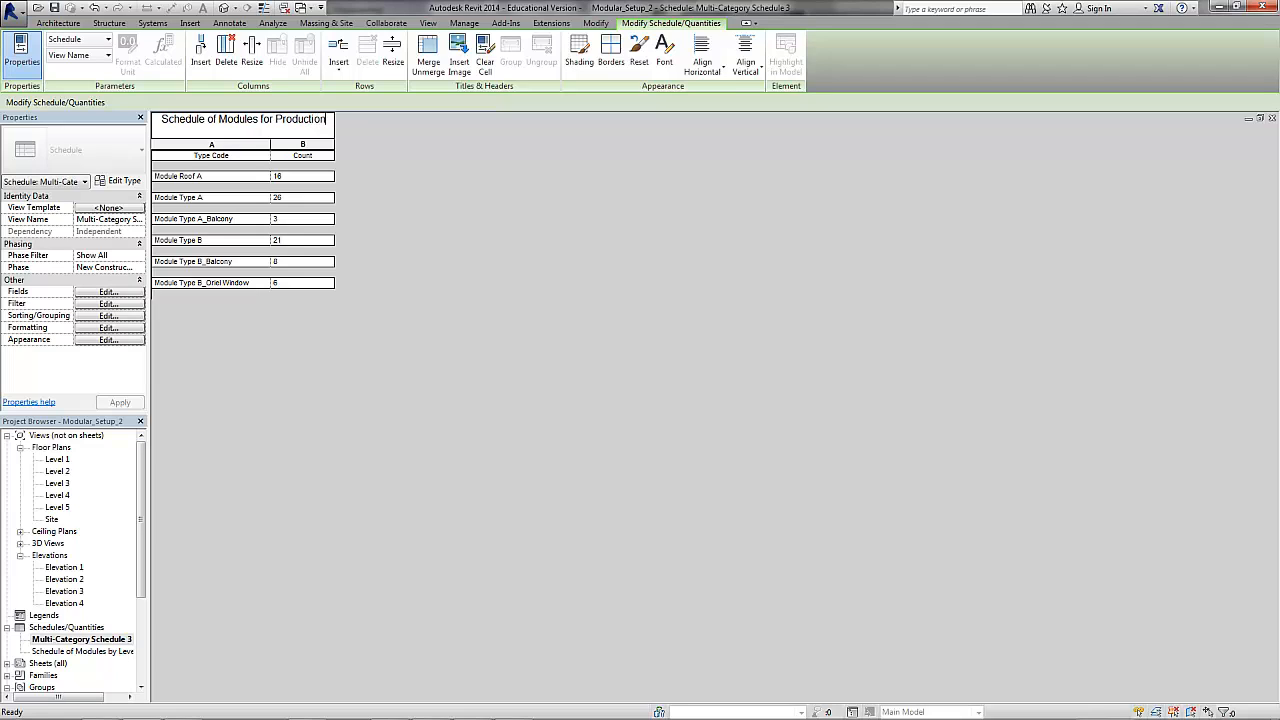
pyautogui.press('Return')
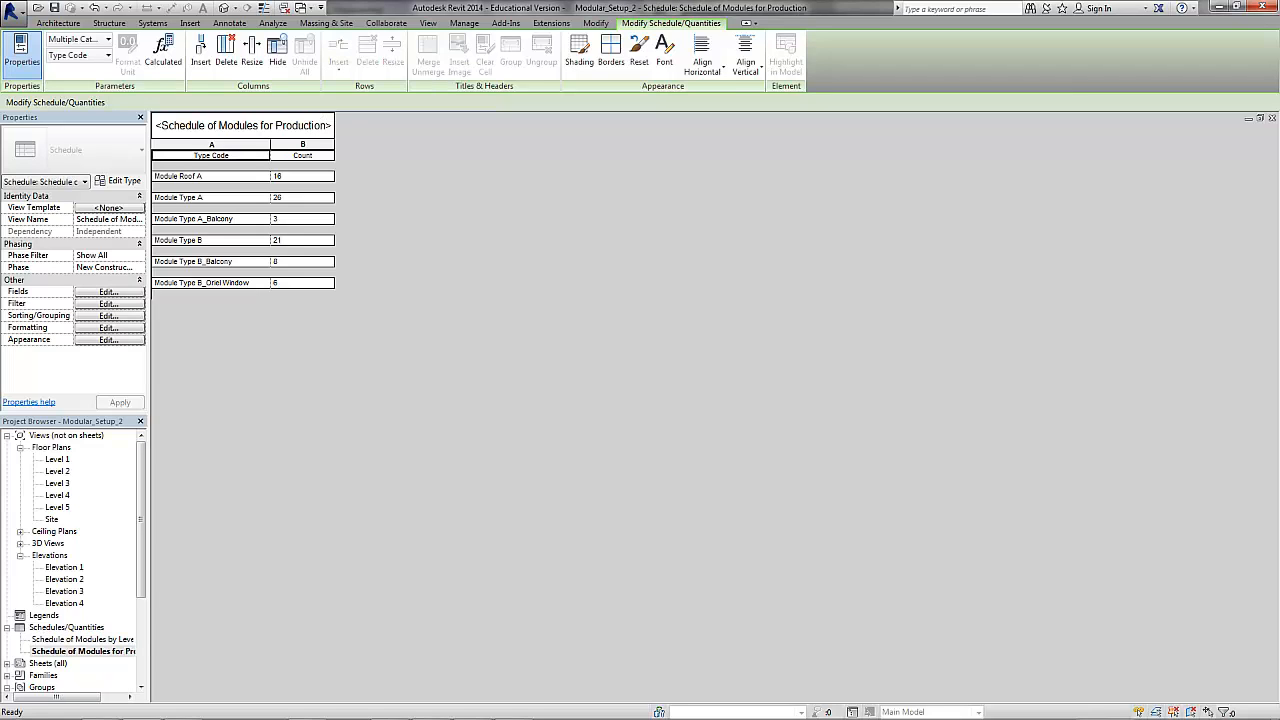